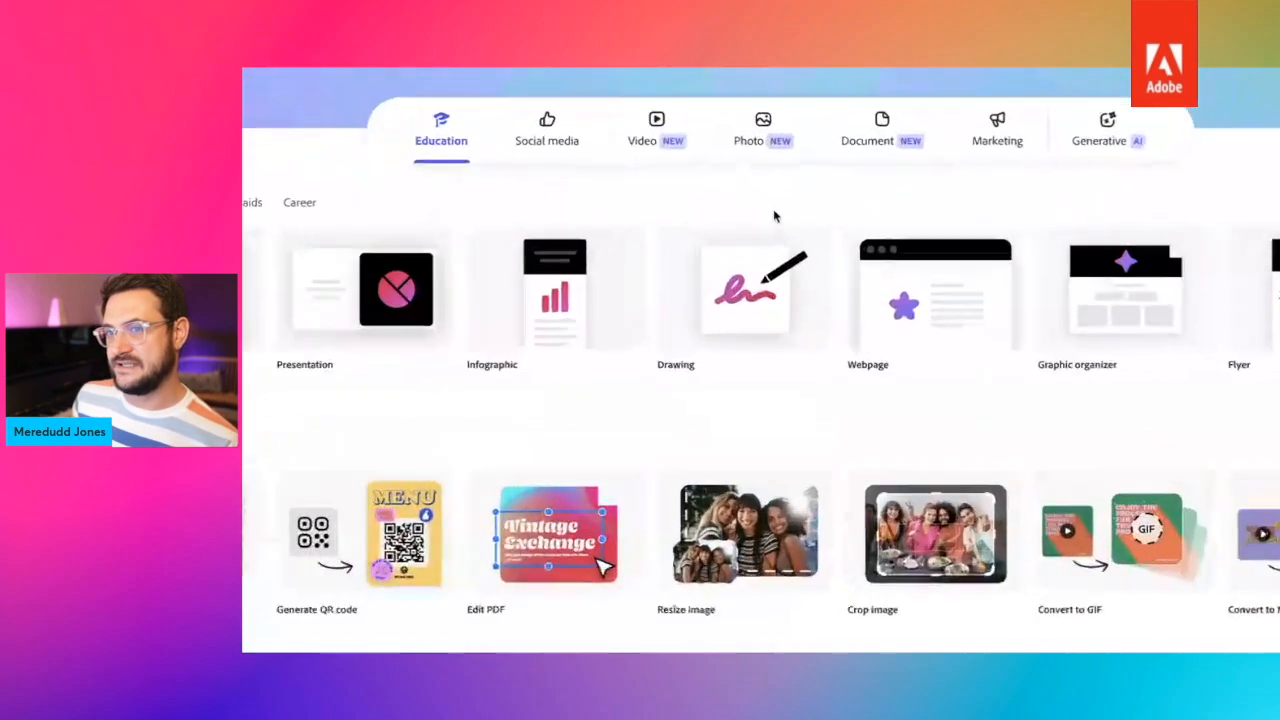
Start a drawing from scratch and choose the yellow color with the French impressionist brush from the art supplies.
mouse_move(728, 284)
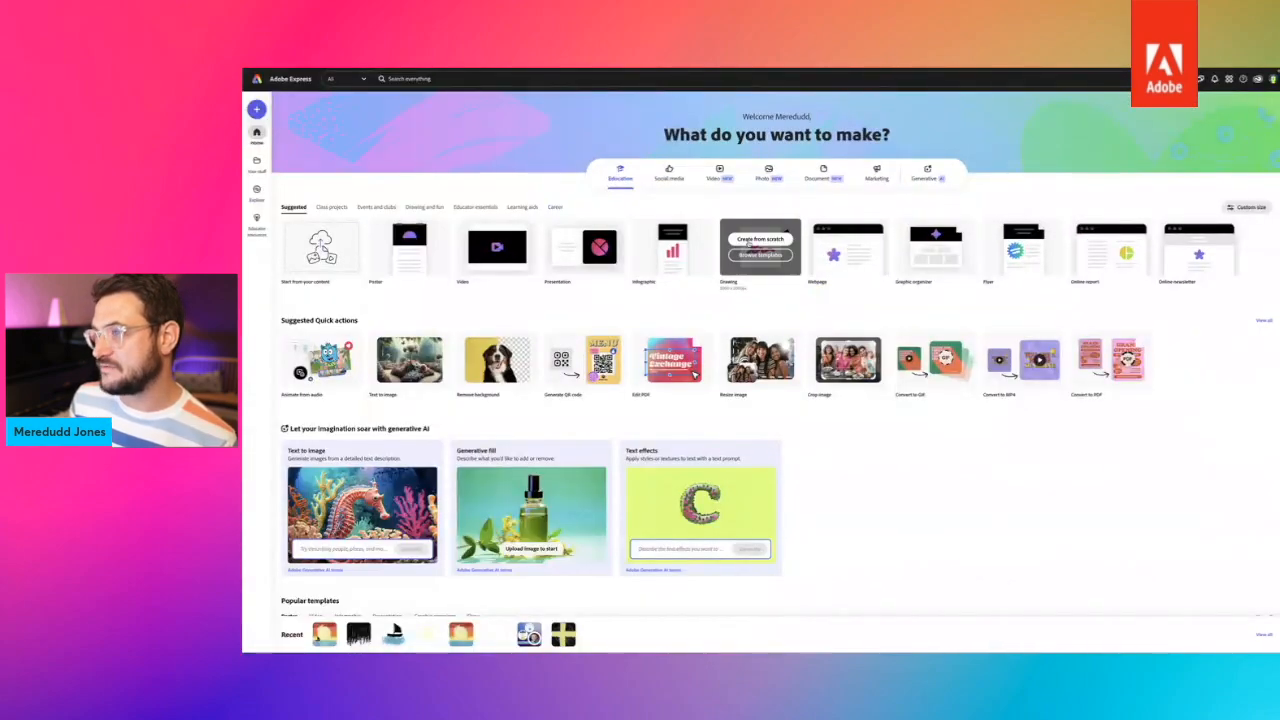
click(765, 239)
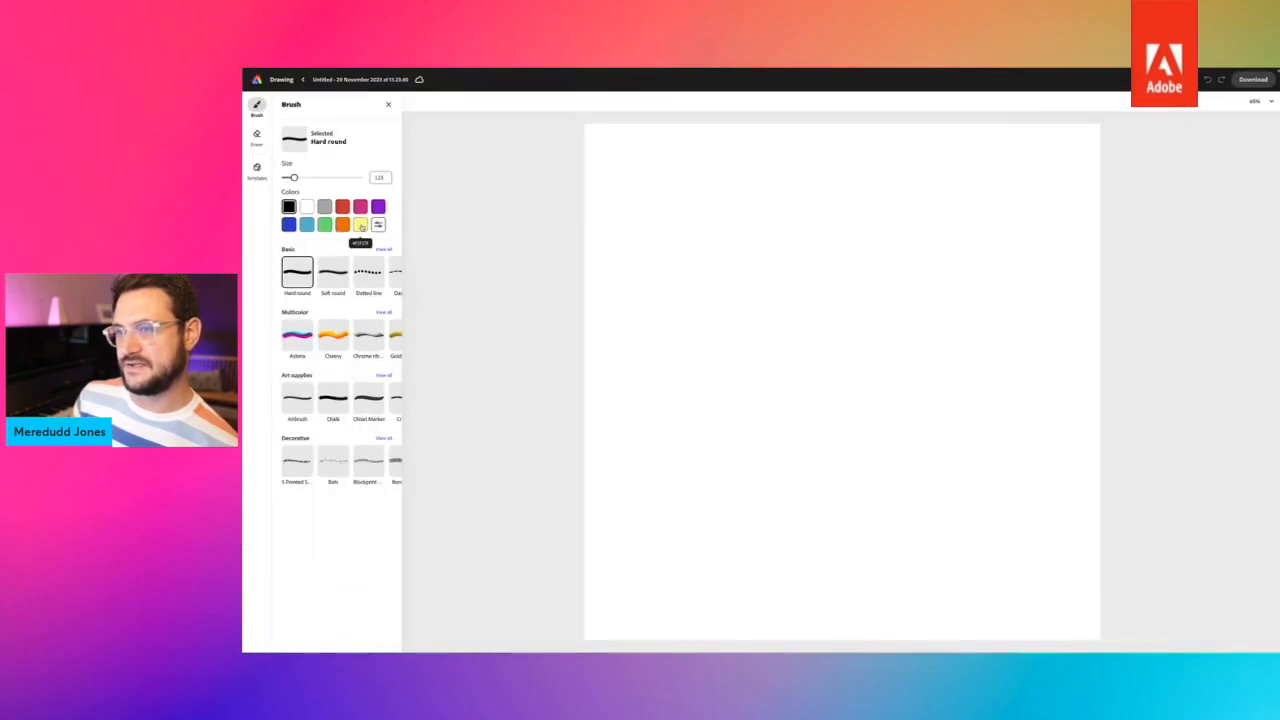
click(361, 227)
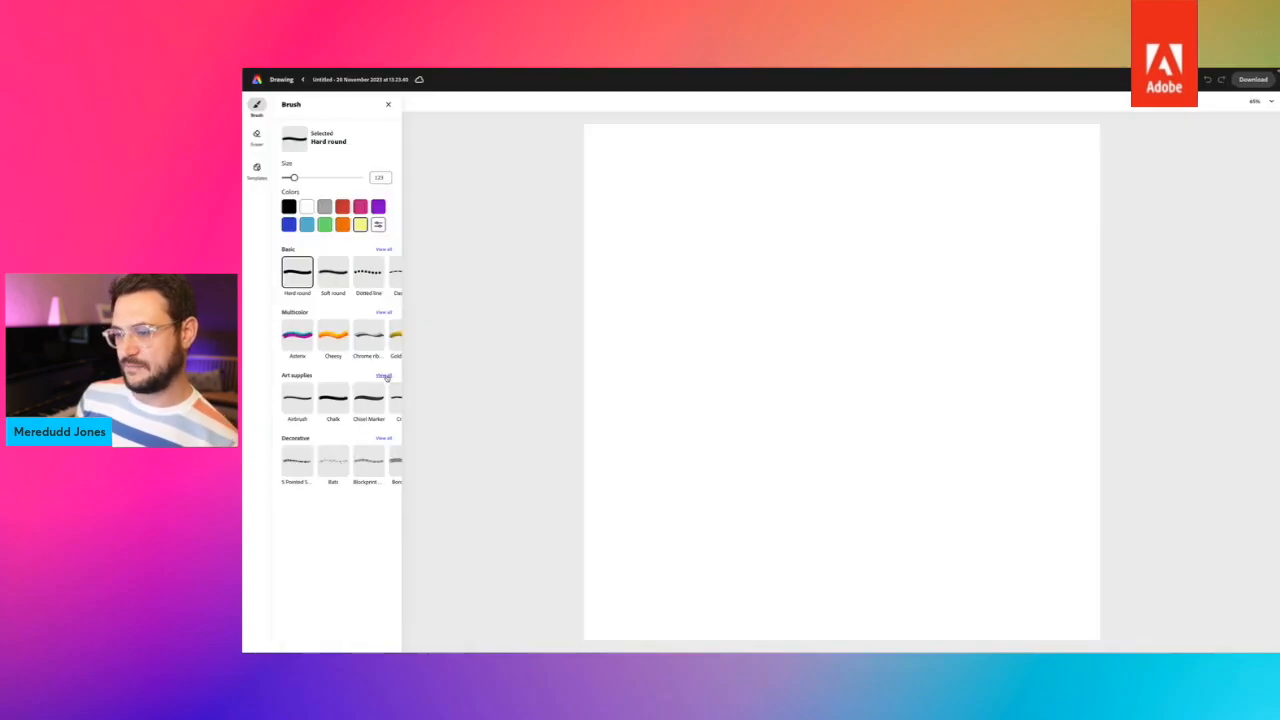
click(735, 358)
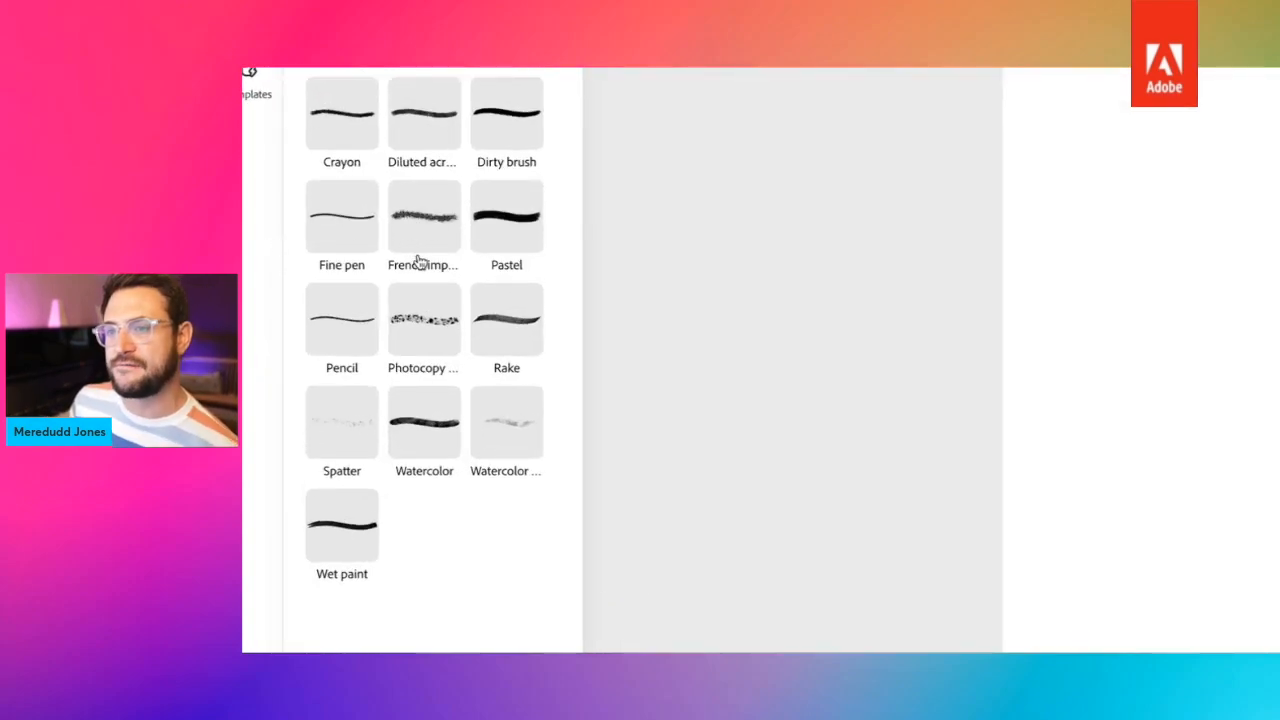
click(426, 229)
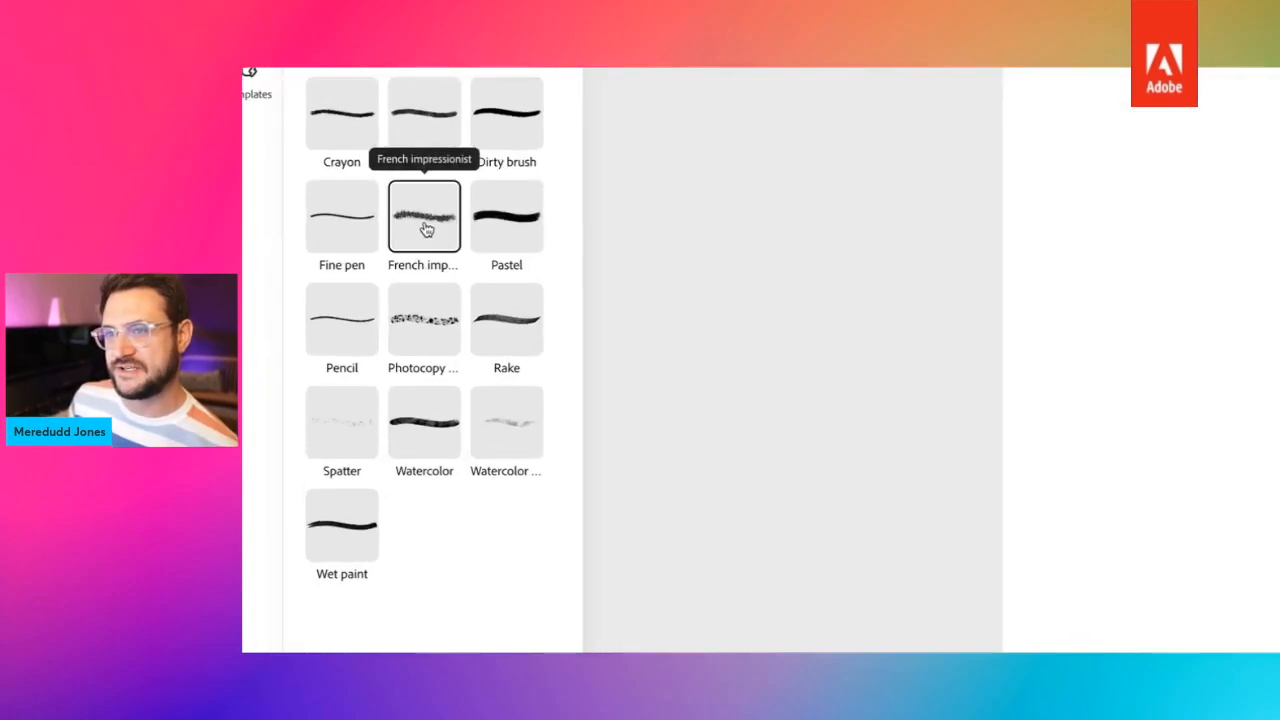
Paint a narrow yellow horizon line across the full width of the canvas, slightly above its middle, going over it twice.
click(289, 106)
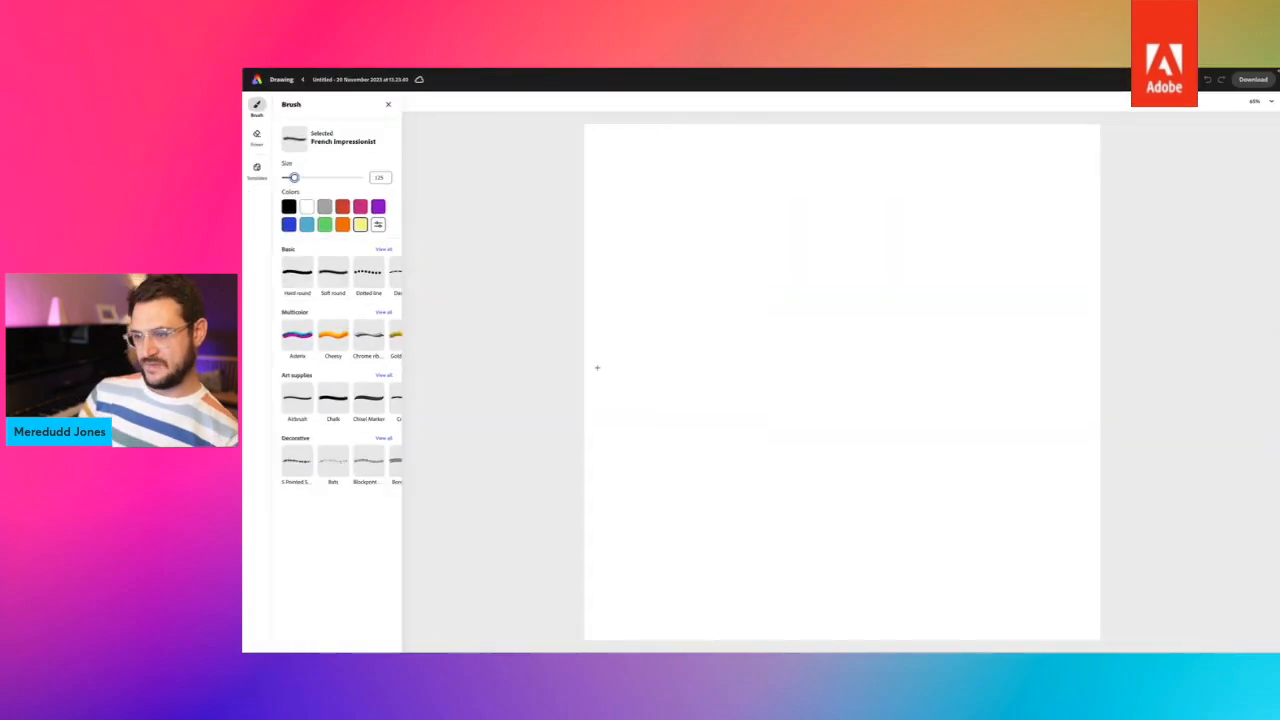
drag(586, 370, 1117, 374)
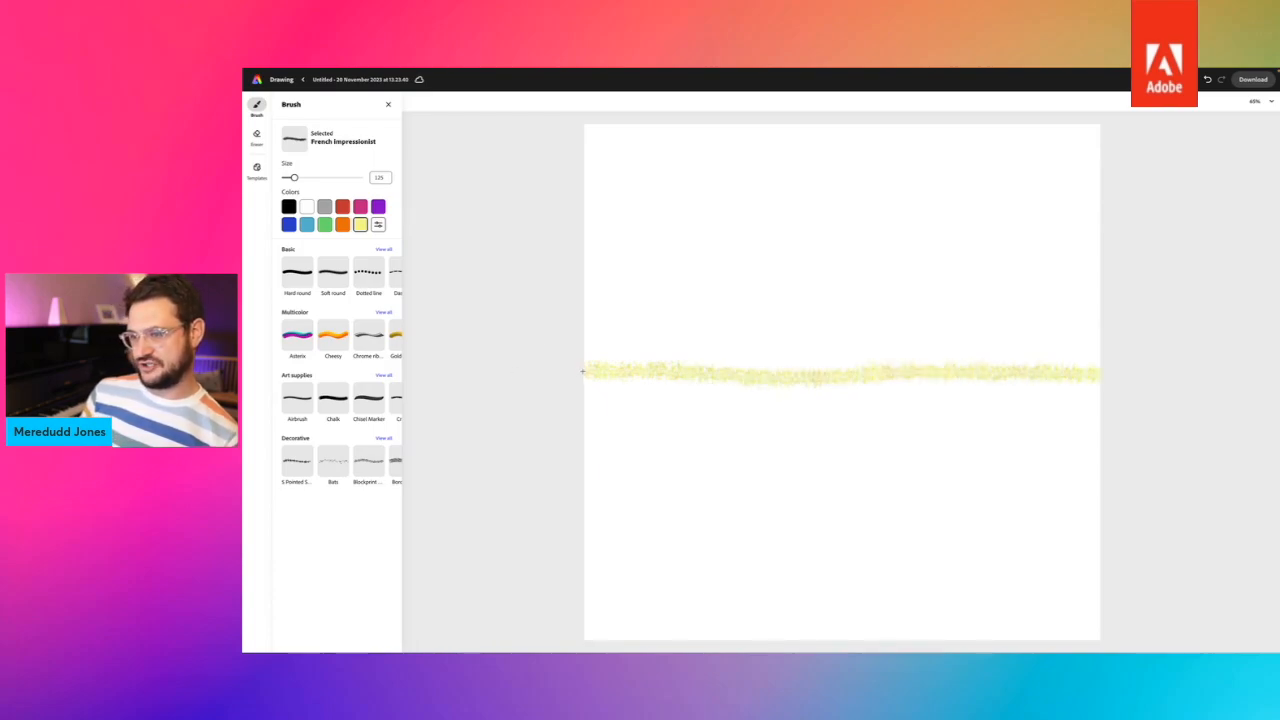
drag(587, 371, 1078, 375)
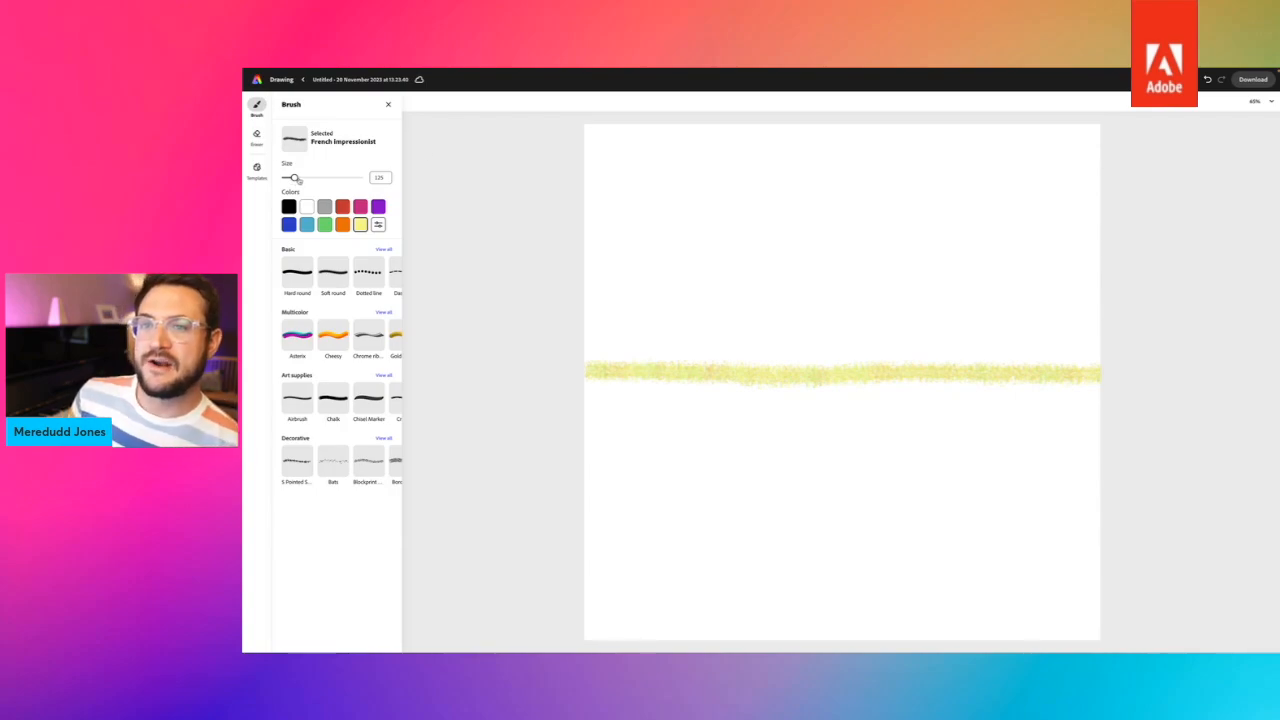
Fill a broad yellow band above the horizon line, using brush size 1,000 and a reduced size of 246.
drag(296, 178, 536, 188)
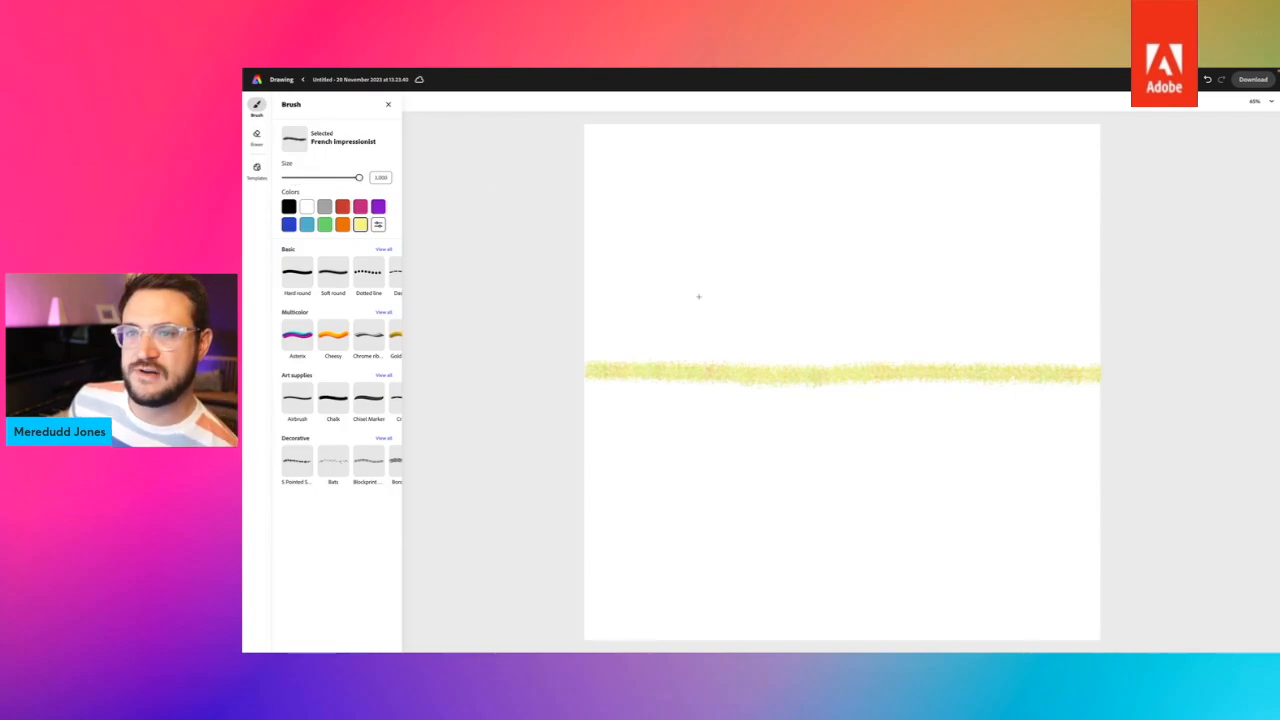
mouse_move(589, 314)
mouse_down()
mouse_move(630, 300)
mouse_move(676, 316)
mouse_up()
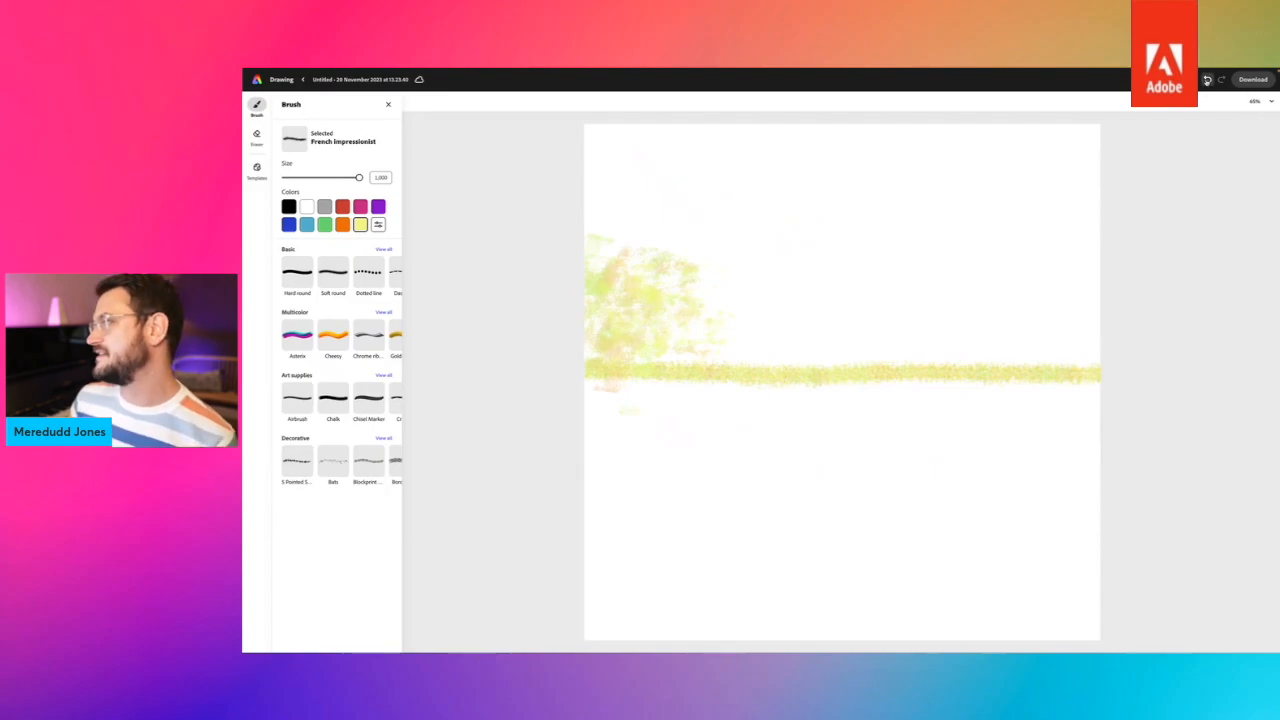
click(1207, 80)
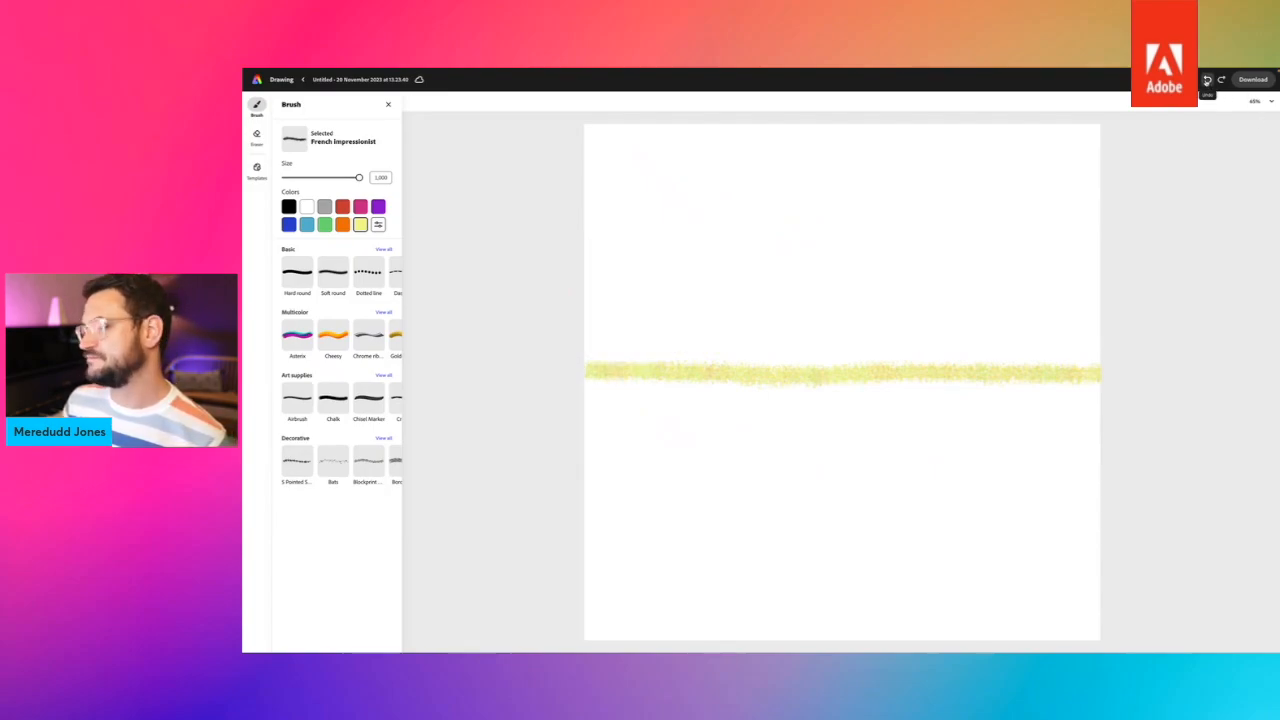
mouse_move(596, 287)
mouse_down()
mouse_move(804, 285)
mouse_move(654, 309)
mouse_move(602, 307)
mouse_move(1136, 299)
mouse_up()
drag(938, 292, 1192, 286)
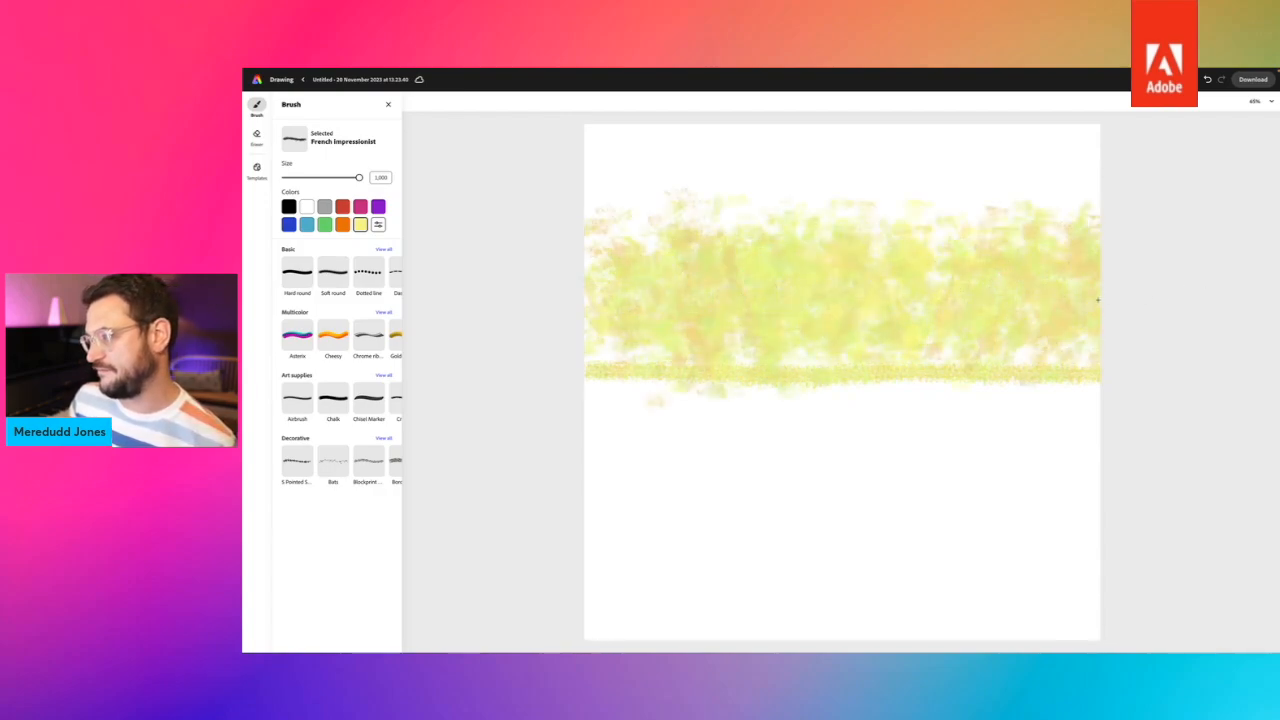
mouse_move(1097, 299)
mouse_down()
mouse_move(1025, 275)
mouse_move(779, 283)
mouse_up()
drag(632, 290, 479, 285)
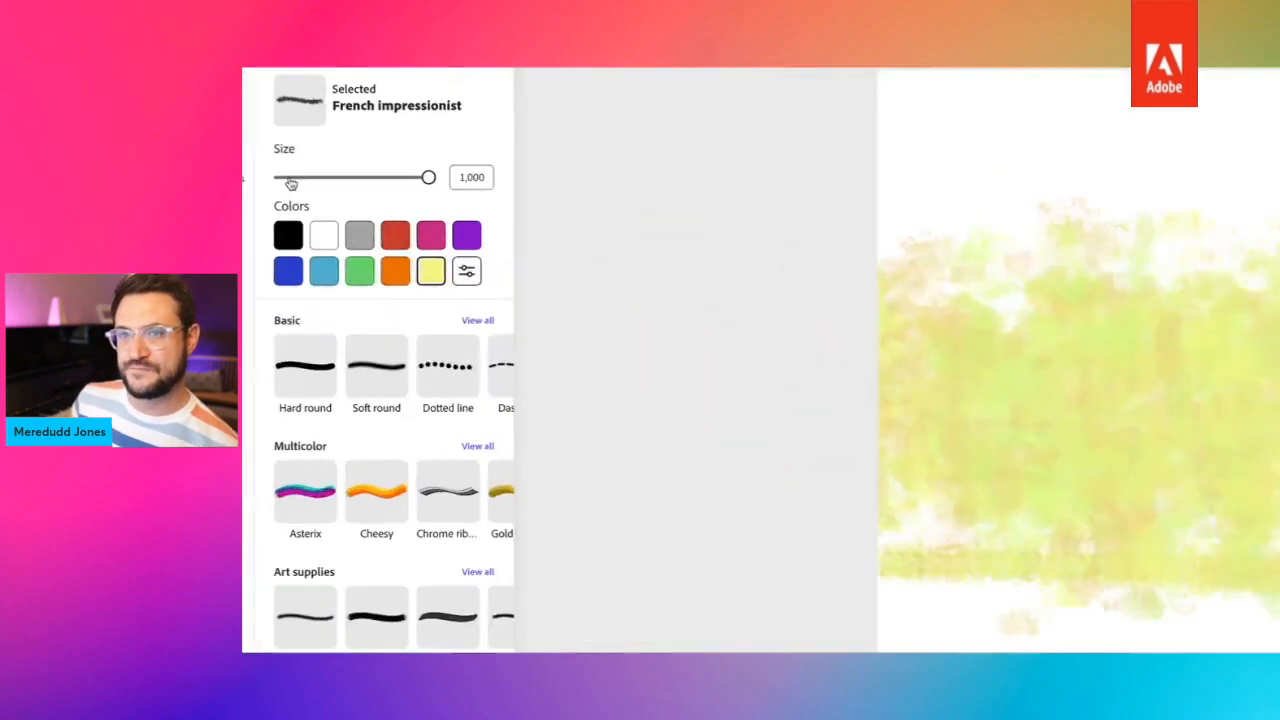
drag(304, 182, 320, 181)
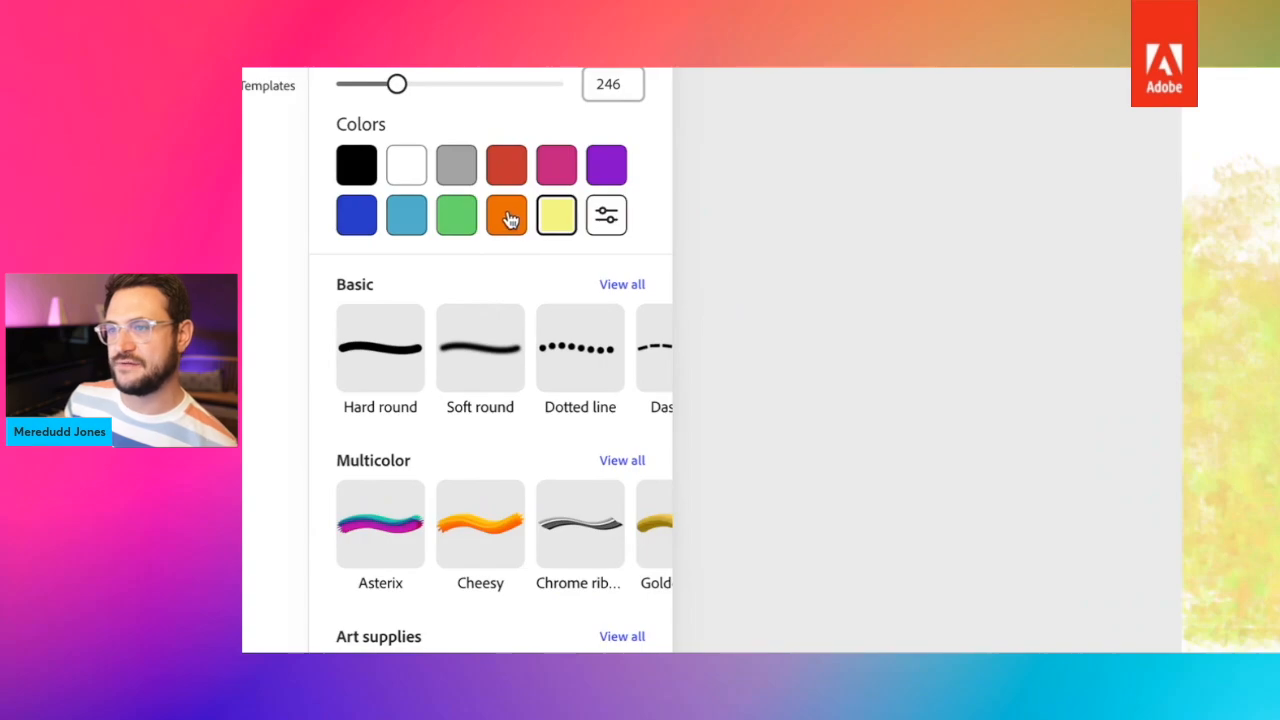
Paint orange across the canvas with brush size 753, covering the upper yellow and the white area up to the top edge.
click(510, 220)
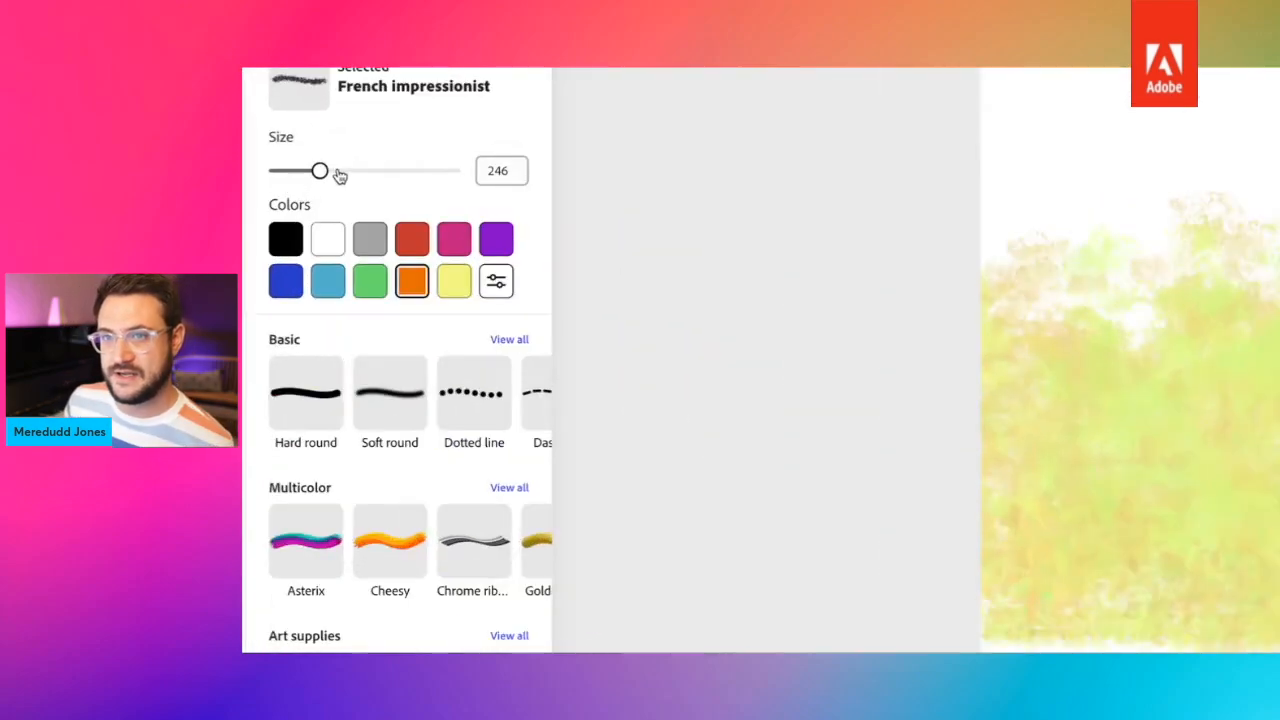
drag(305, 178, 342, 178)
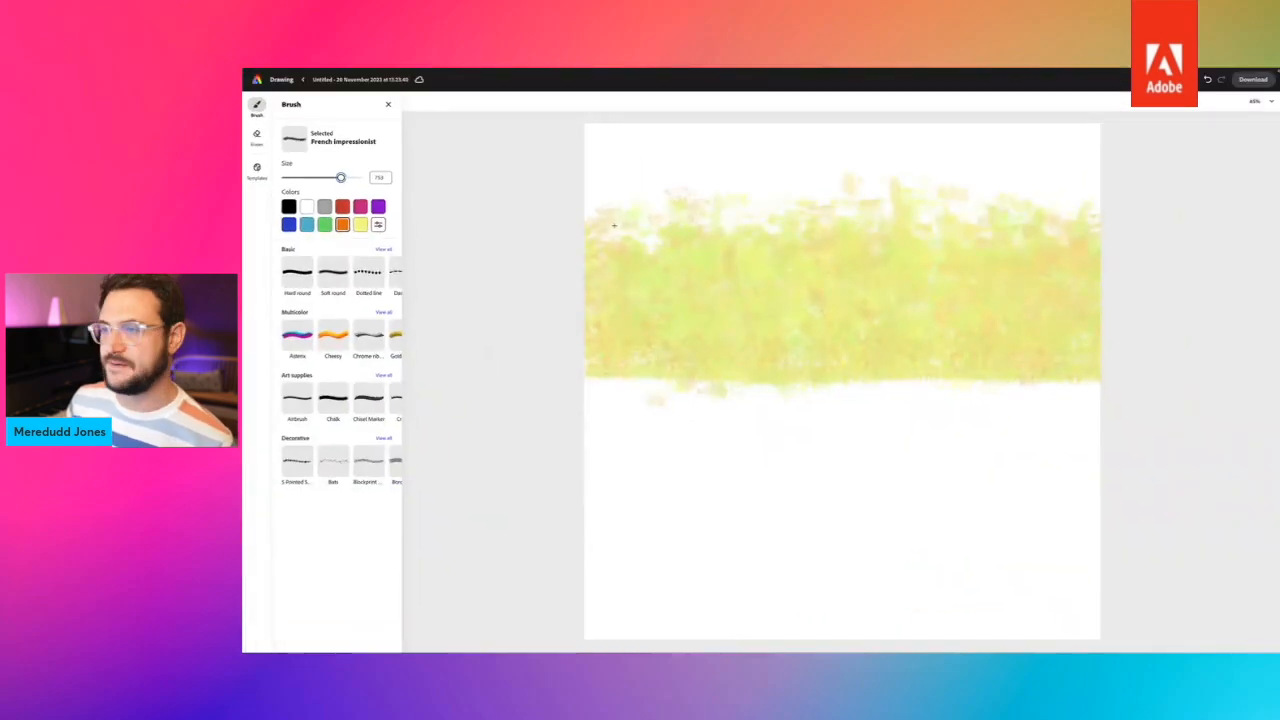
drag(593, 231, 1162, 244)
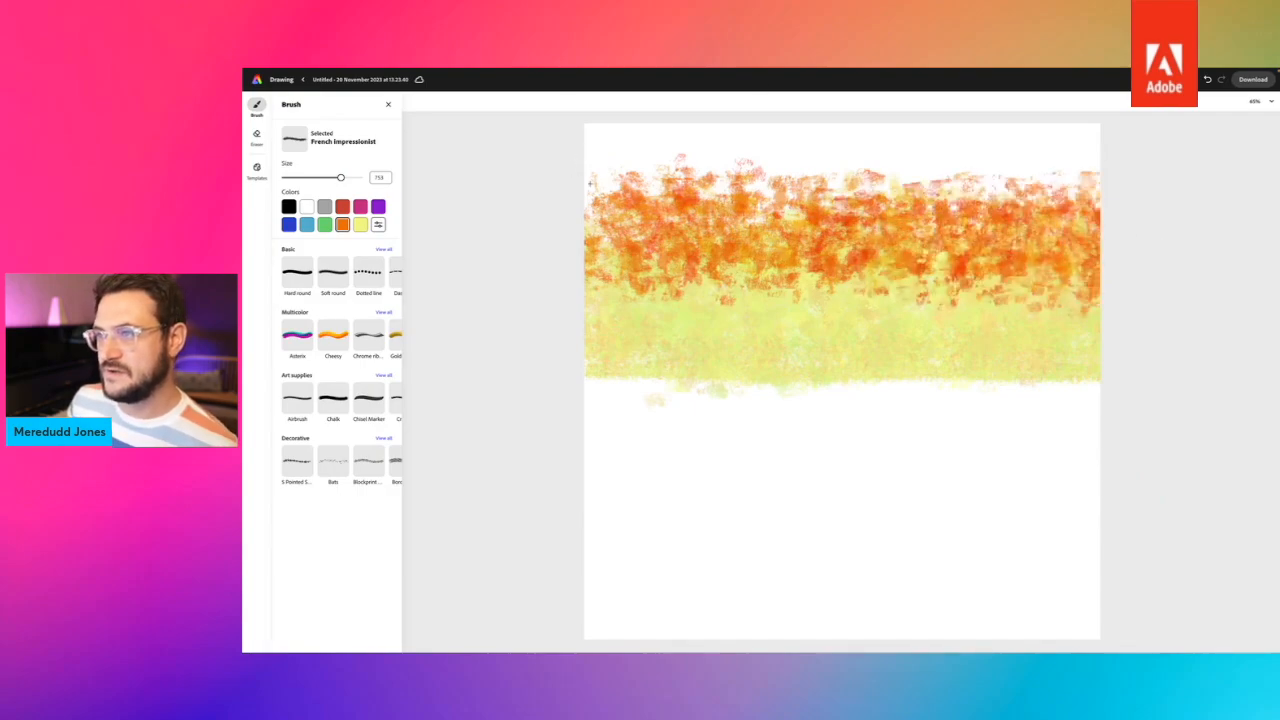
drag(591, 201, 725, 170)
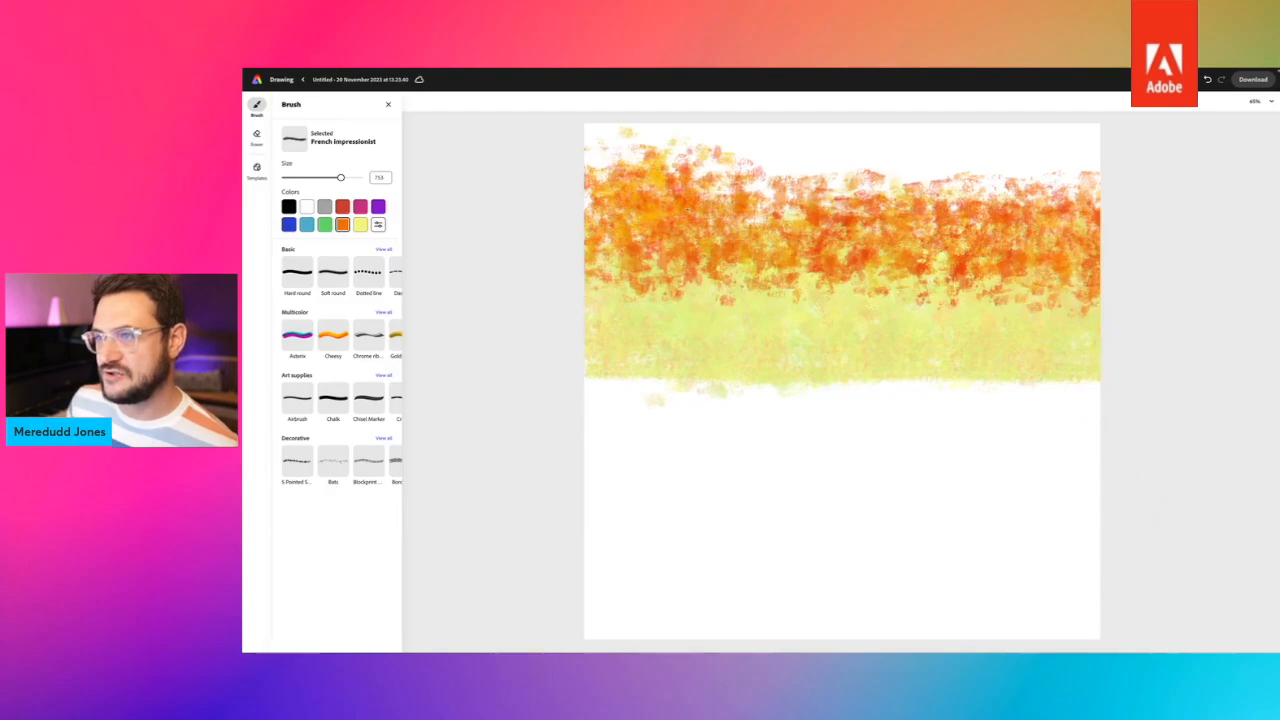
mouse_move(568, 203)
mouse_down()
mouse_move(612, 172)
mouse_move(898, 180)
mouse_up()
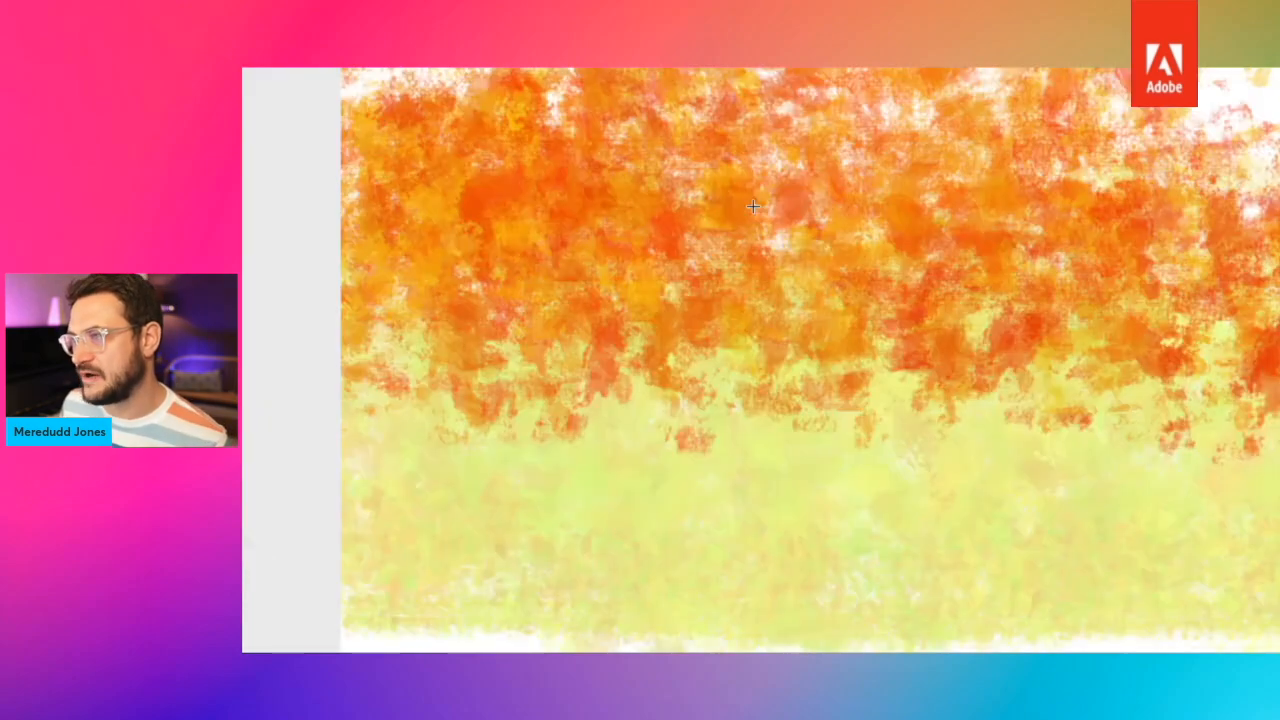
drag(753, 206, 710, 184)
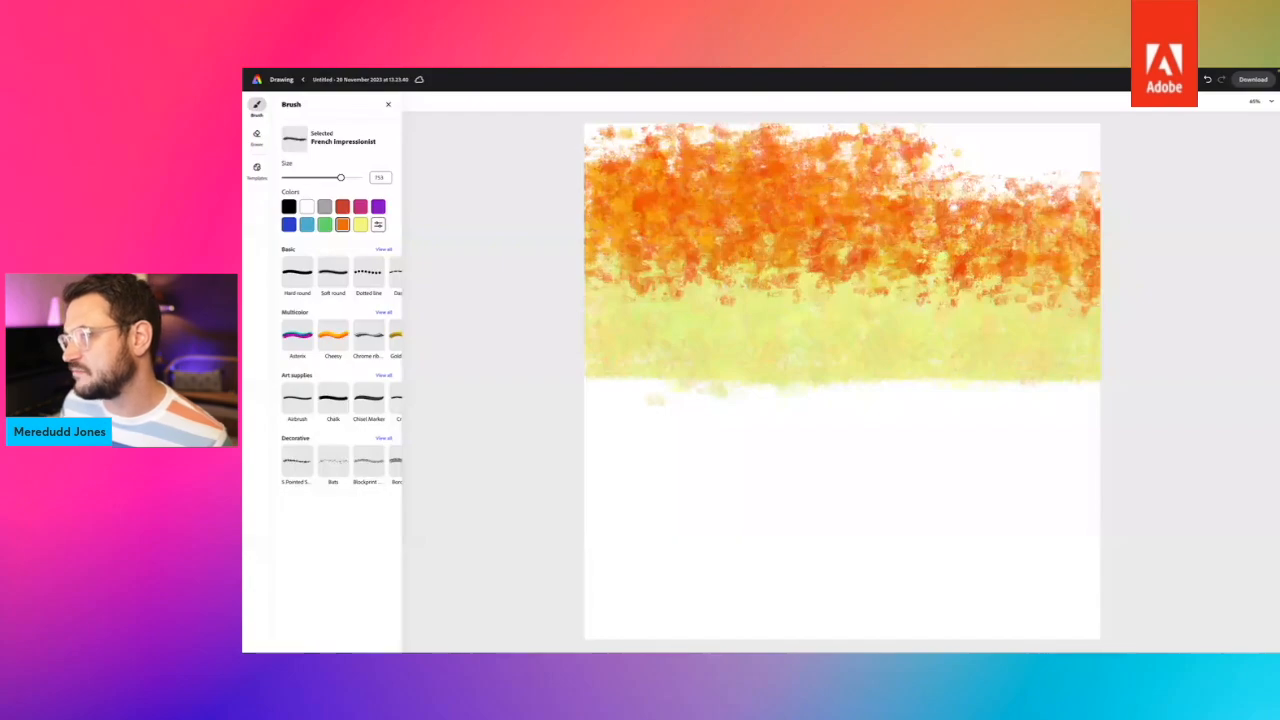
drag(858, 182, 1062, 182)
drag(870, 200, 1106, 199)
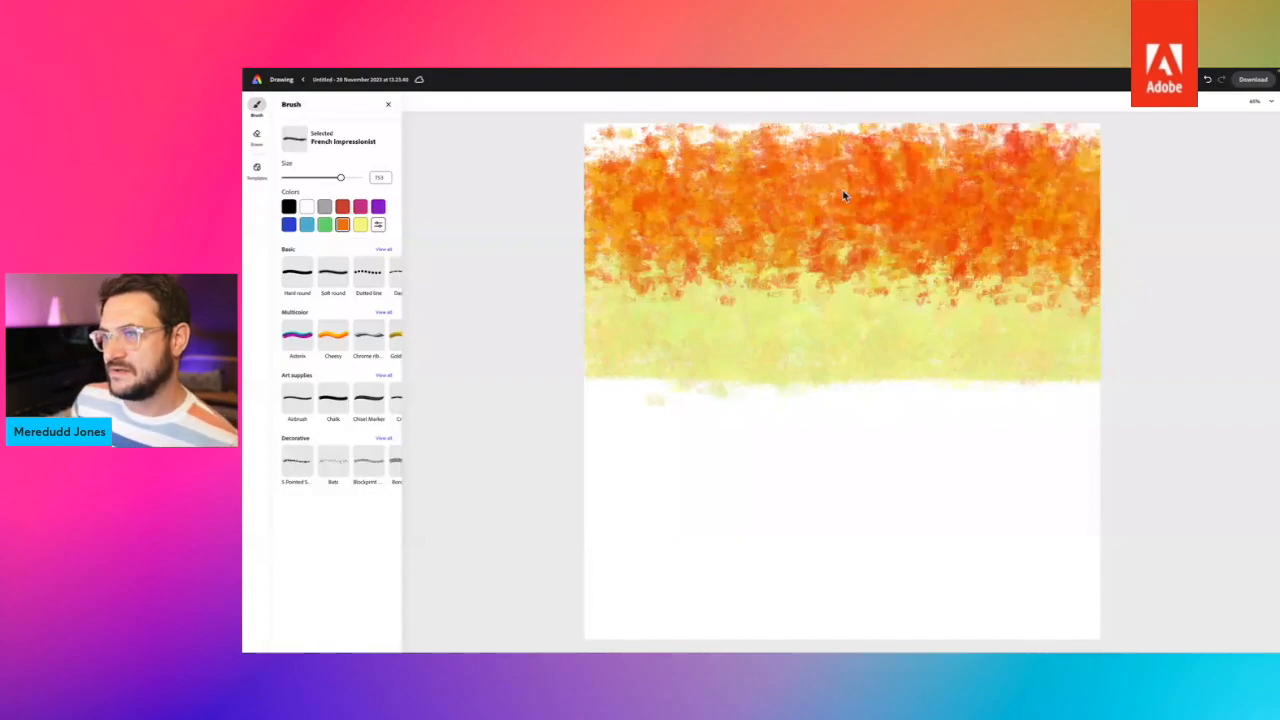
drag(843, 195, 537, 138)
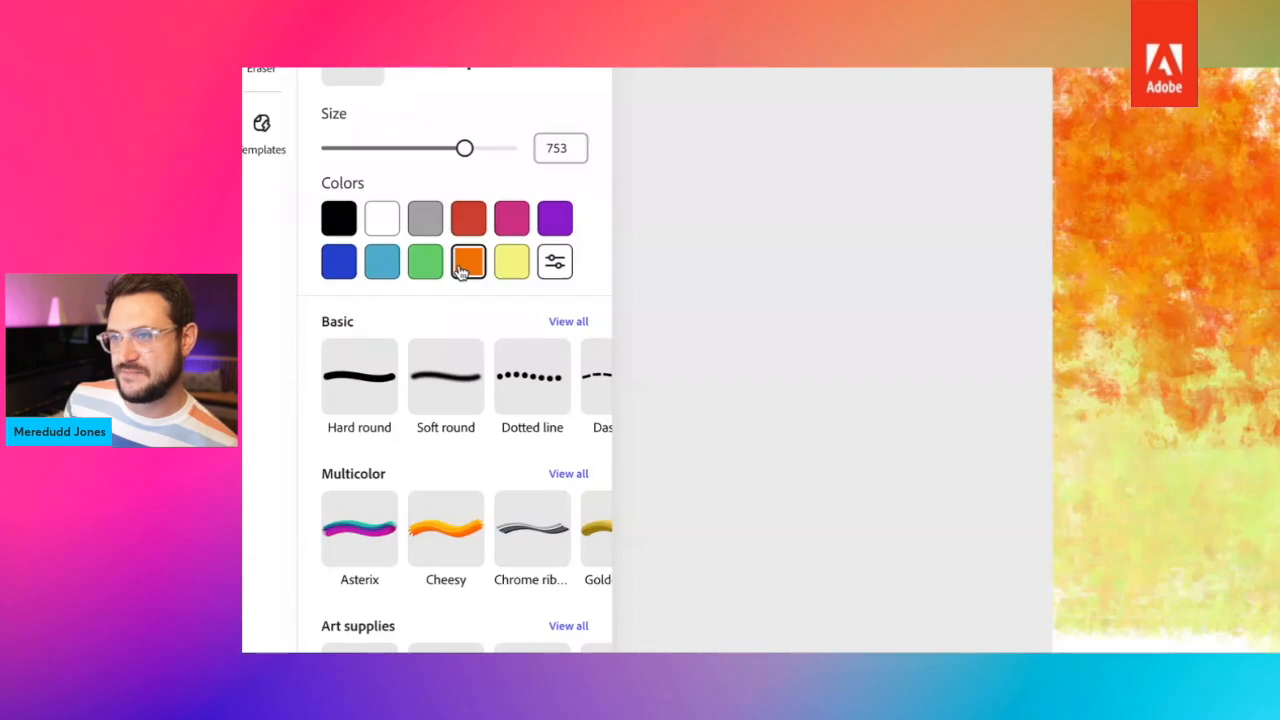
Mix a lighter, pinkish custom red and paint it in a band across the upper part of the orange sky.
click(465, 231)
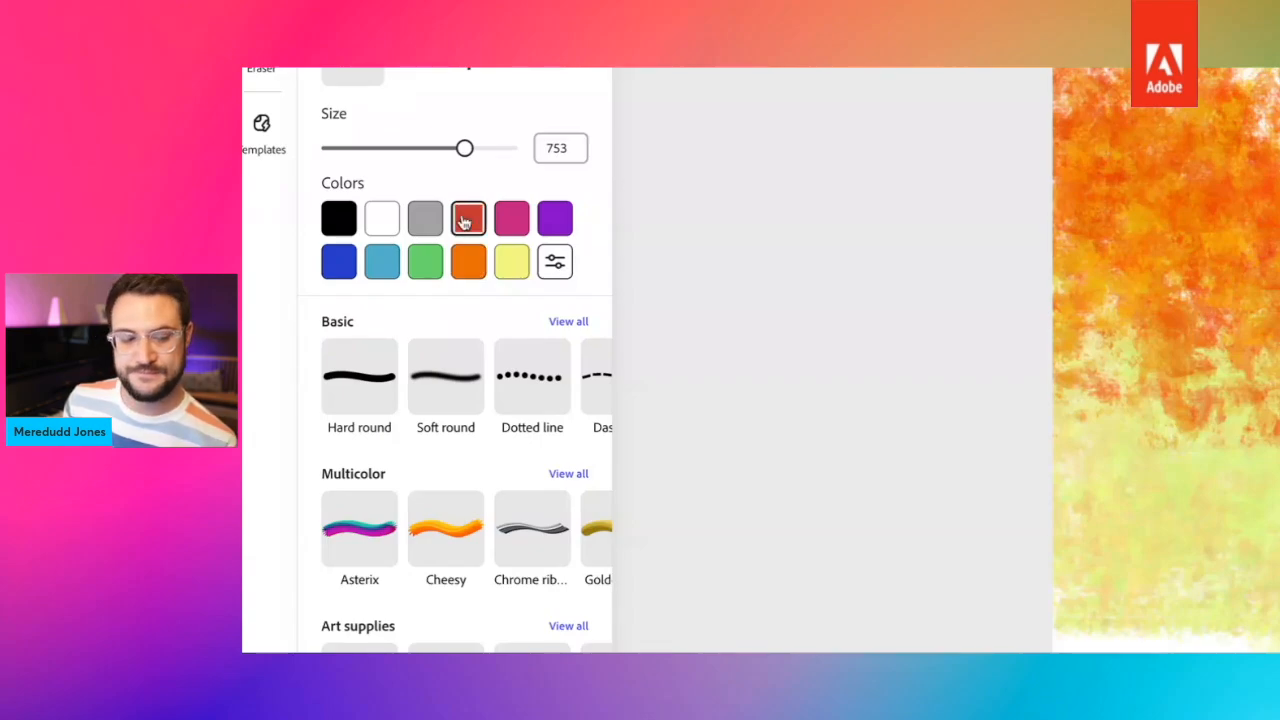
click(557, 264)
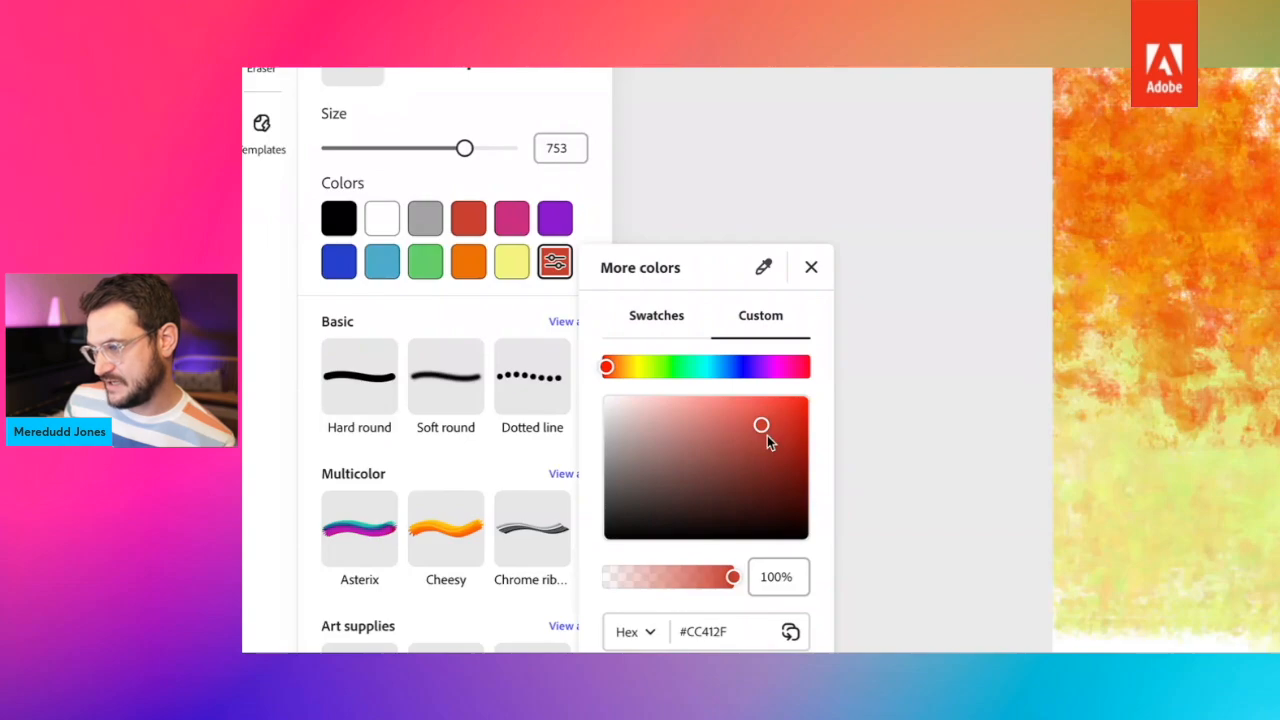
drag(767, 437, 722, 406)
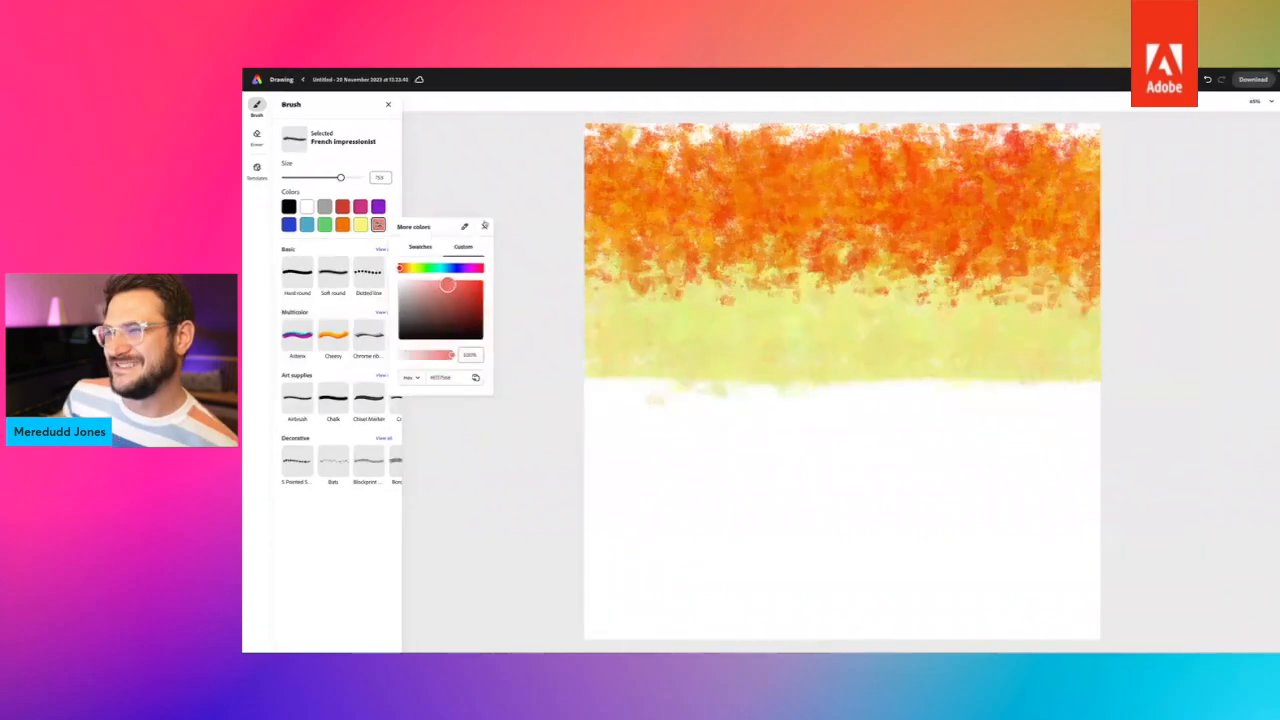
click(484, 226)
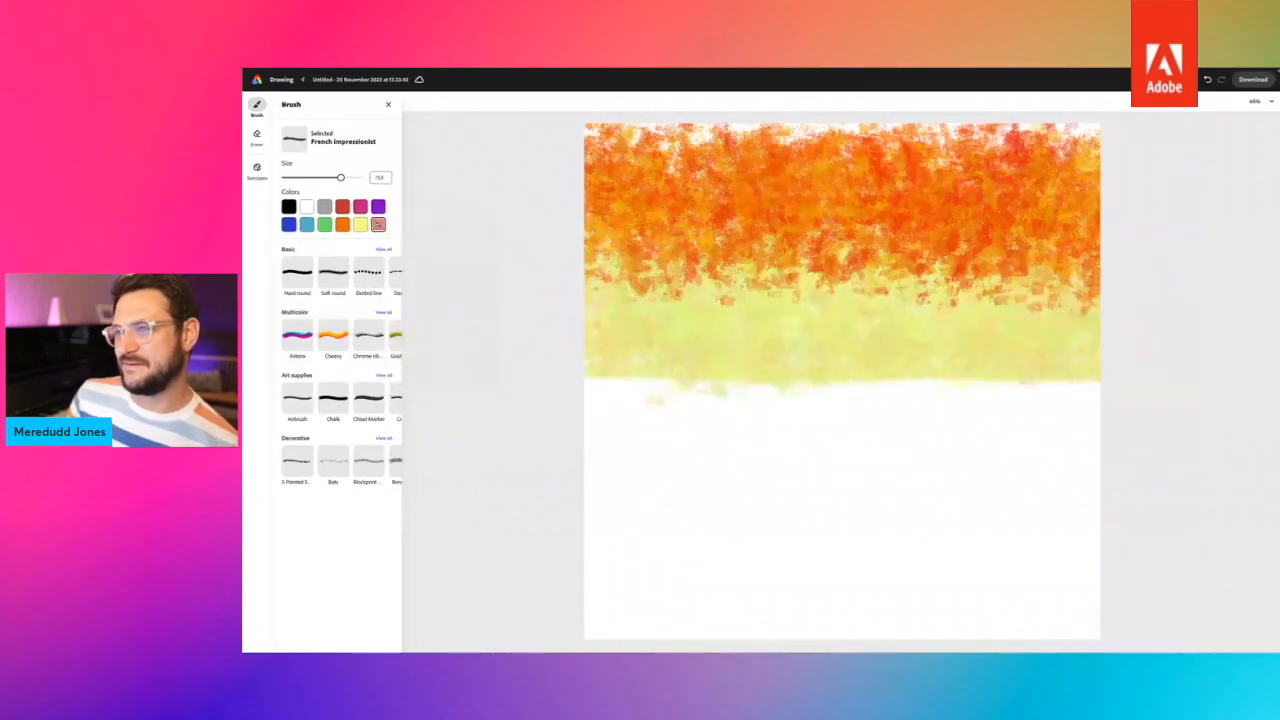
mouse_move(606, 190)
mouse_down()
mouse_move(680, 152)
mouse_move(755, 170)
mouse_move(830, 165)
mouse_move(802, 170)
mouse_move(1080, 150)
mouse_up()
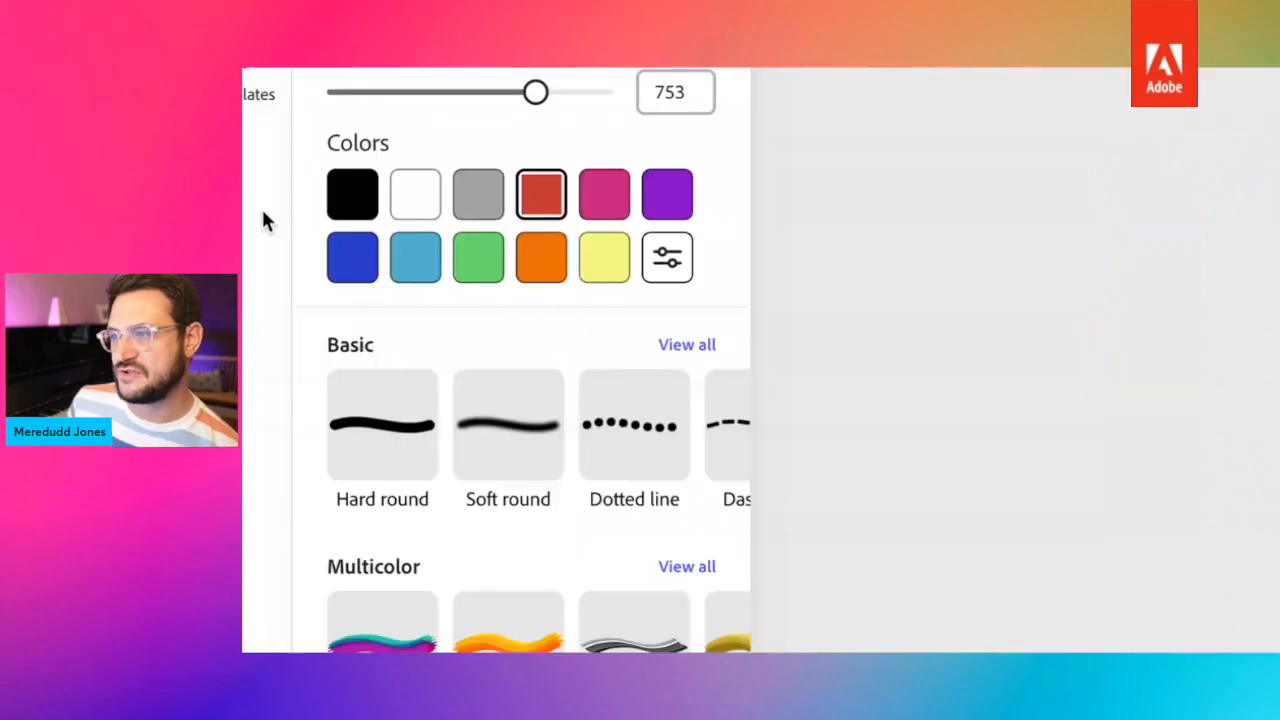
Mix a darker custom red and paint a strip of it along the top edge of the sky.
click(676, 266)
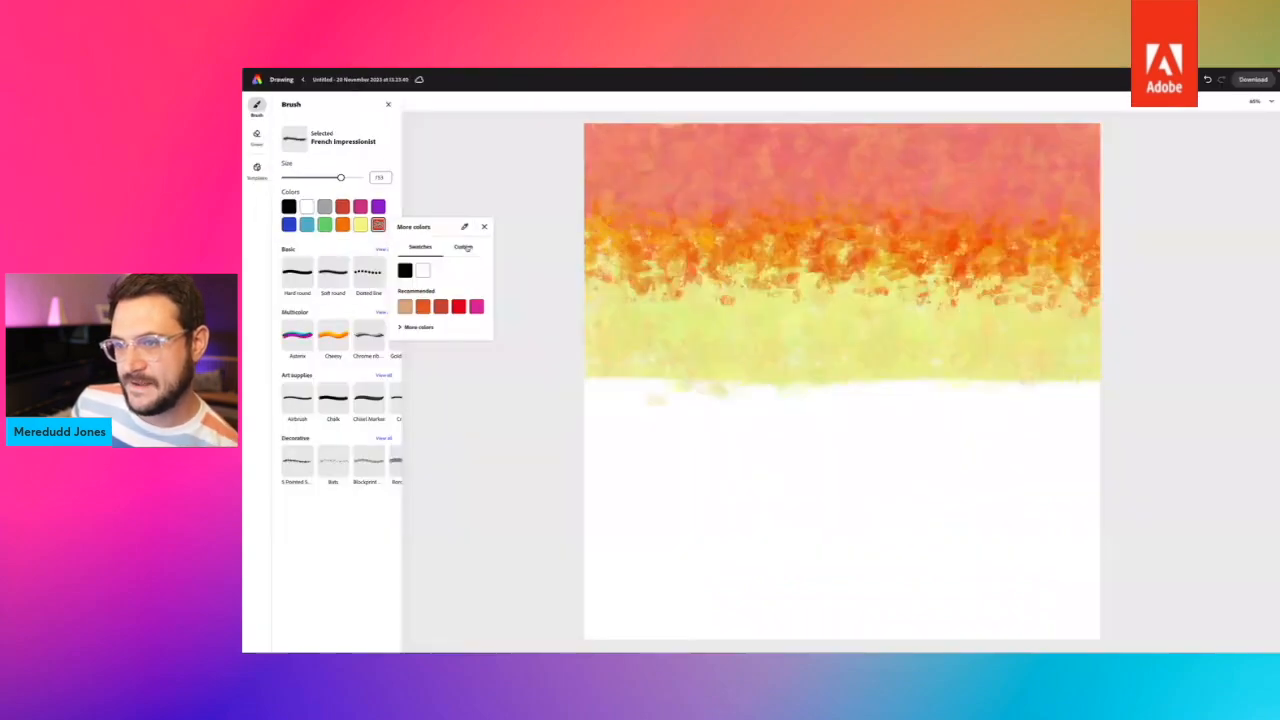
click(530, 301)
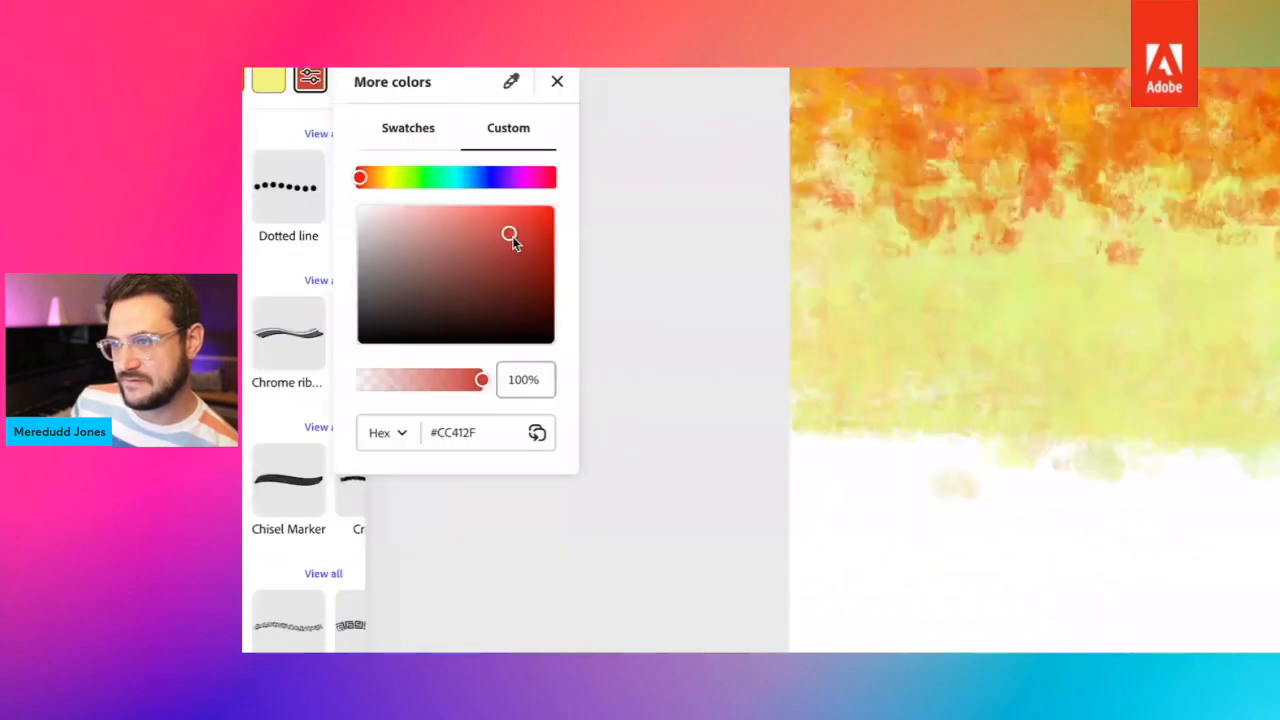
drag(512, 236, 541, 263)
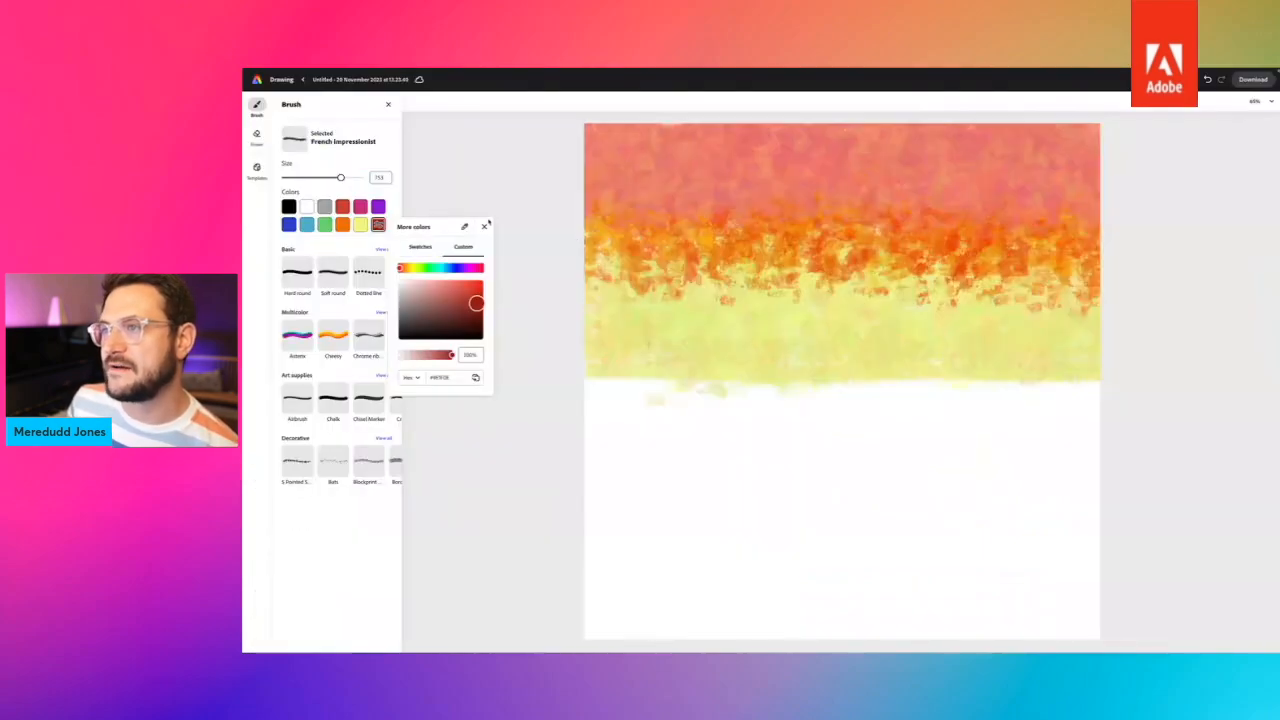
click(485, 225)
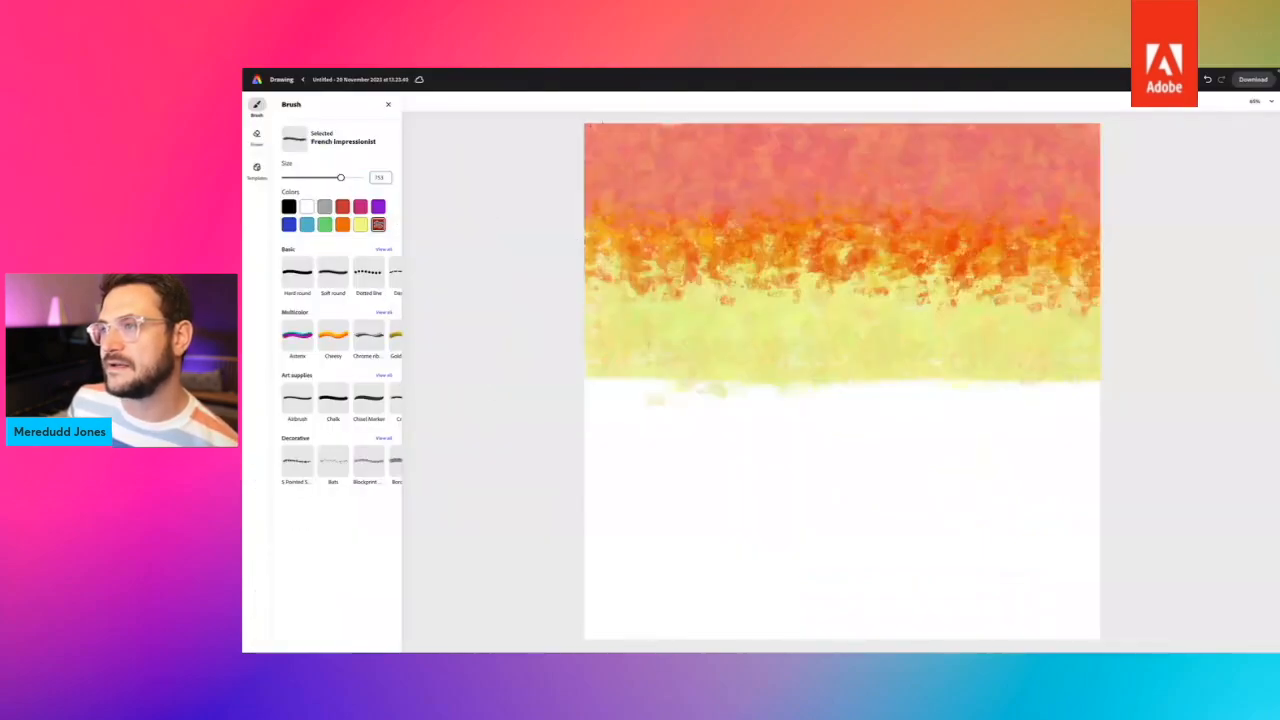
drag(590, 126, 1116, 121)
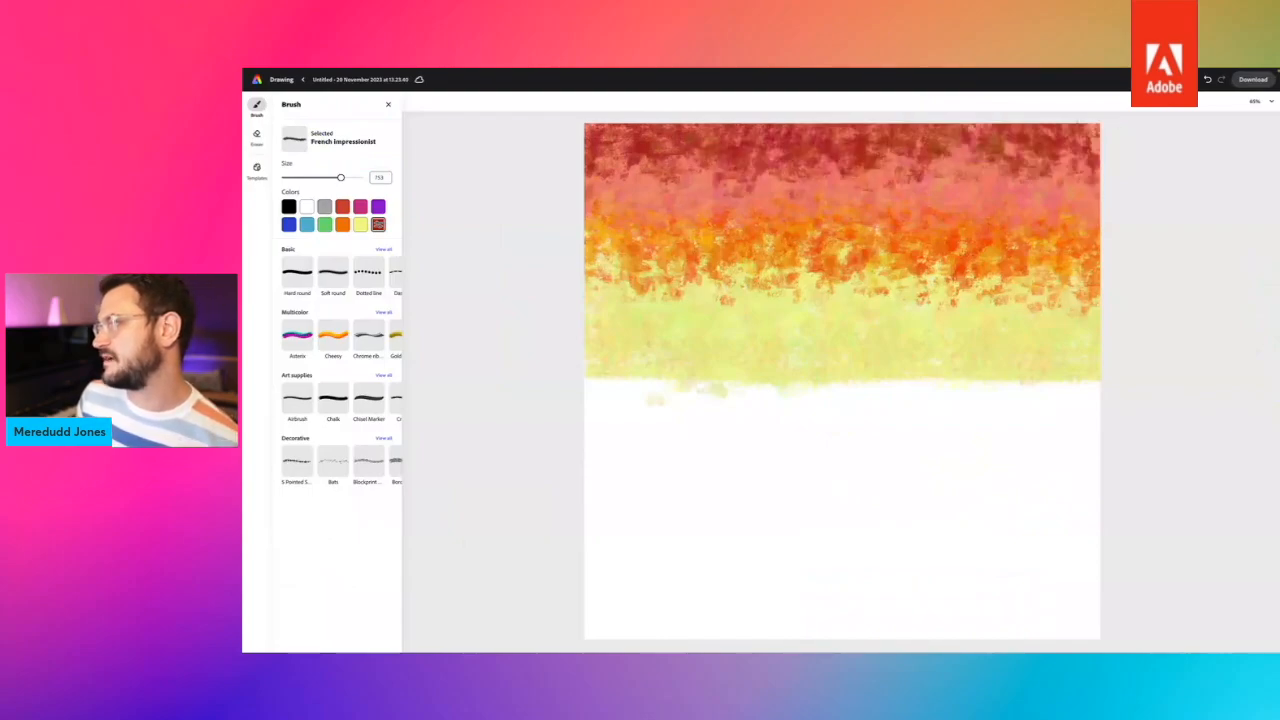
drag(1122, 128, 590, 120)
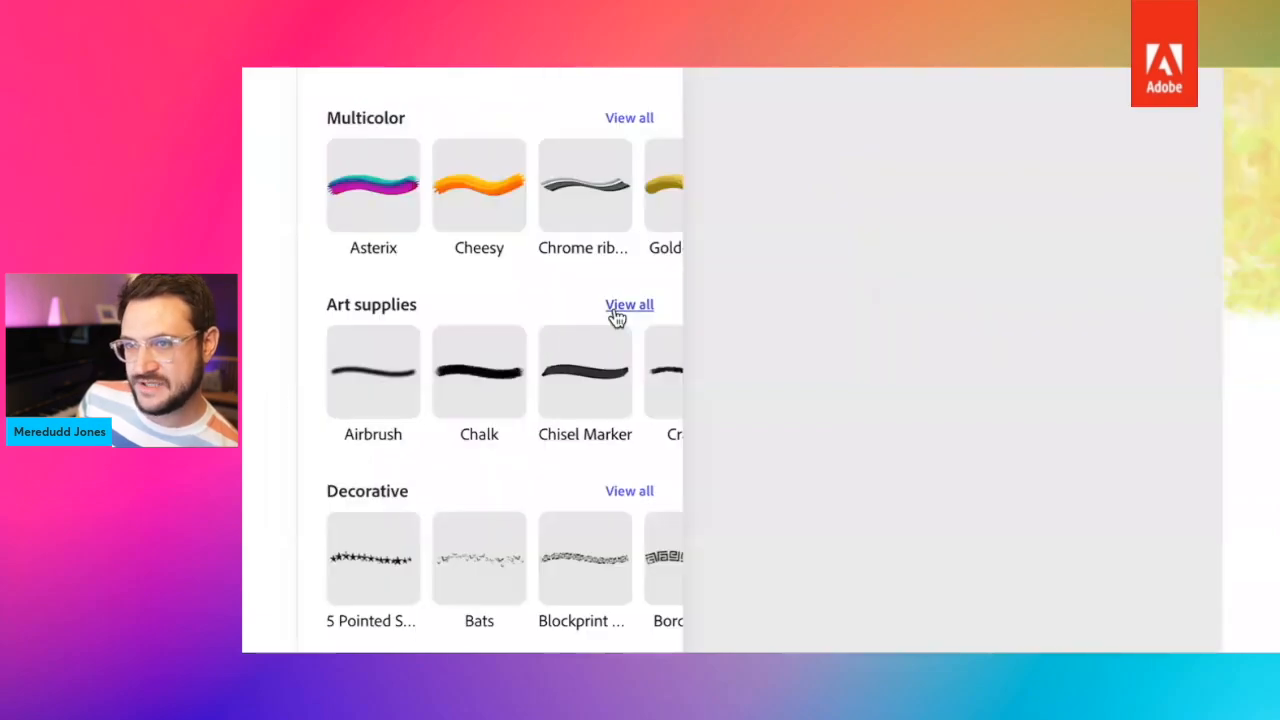
Choose the Spatter brush at size 1,000 and spatter dark red flecks across the pink and orange sky bands.
click(499, 340)
scroll(461, 345, down, 5)
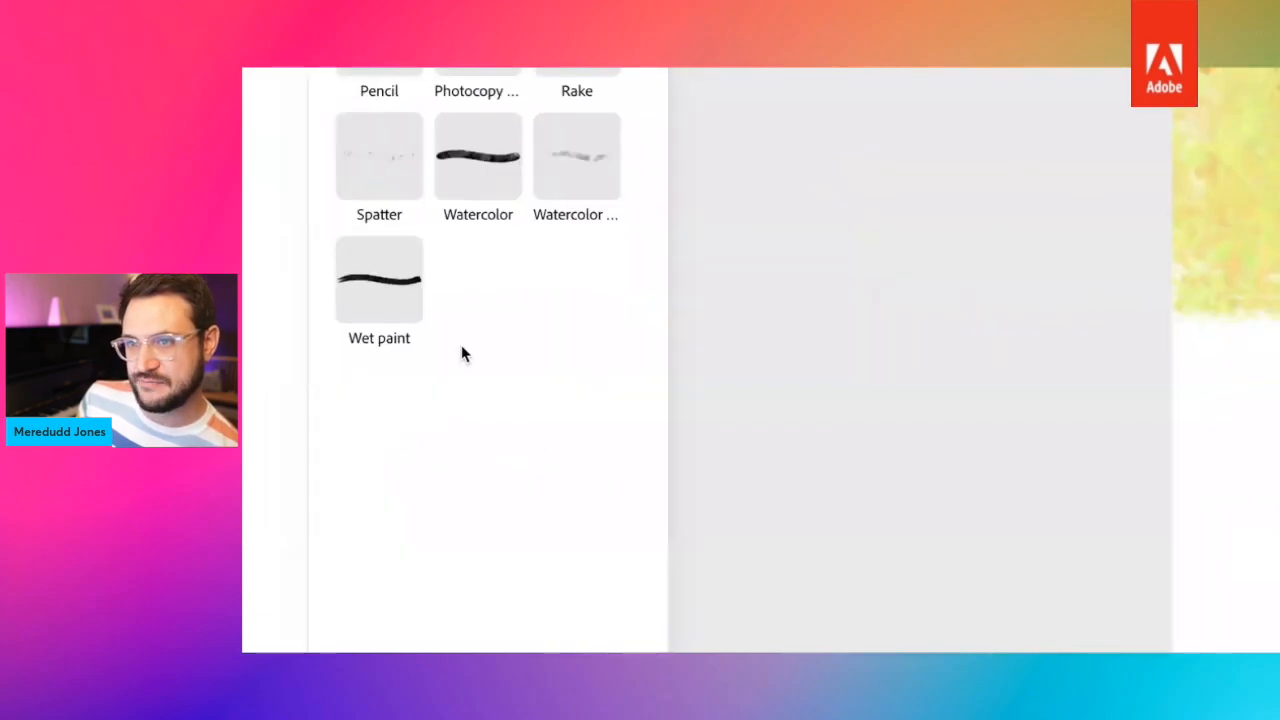
click(383, 165)
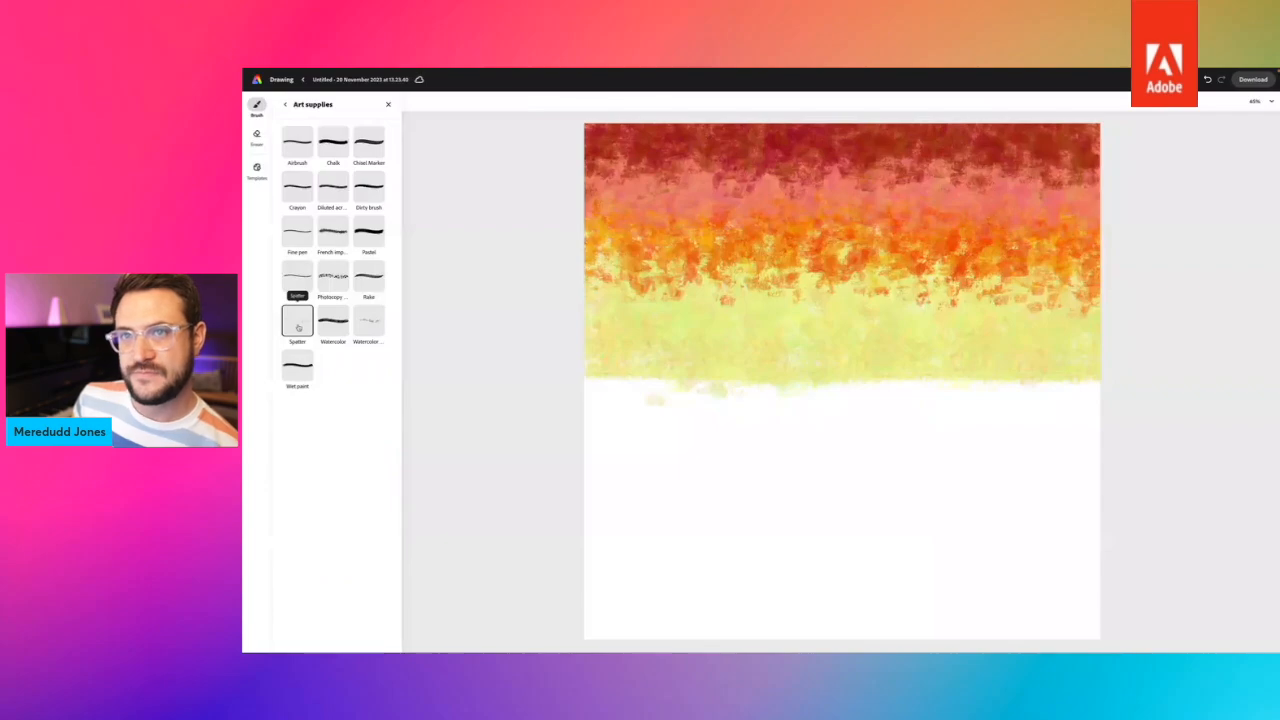
click(287, 105)
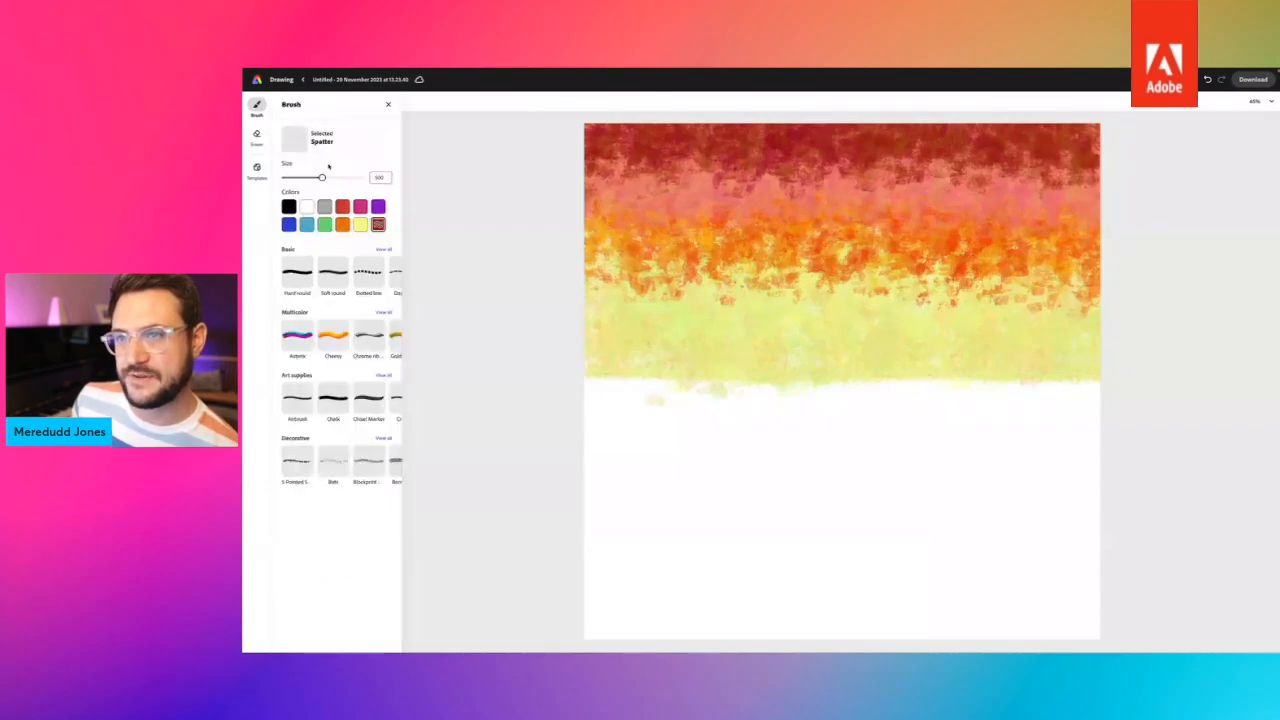
drag(323, 177, 450, 182)
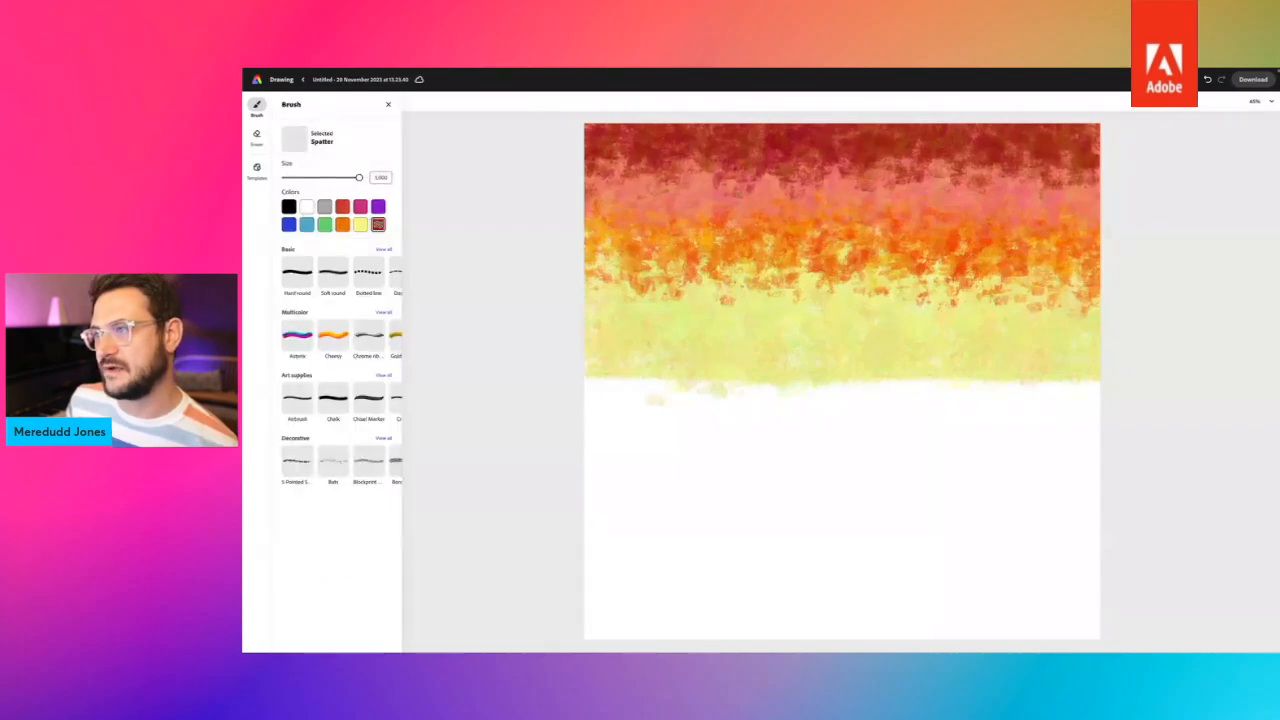
drag(612, 196, 735, 186)
drag(870, 195, 1187, 240)
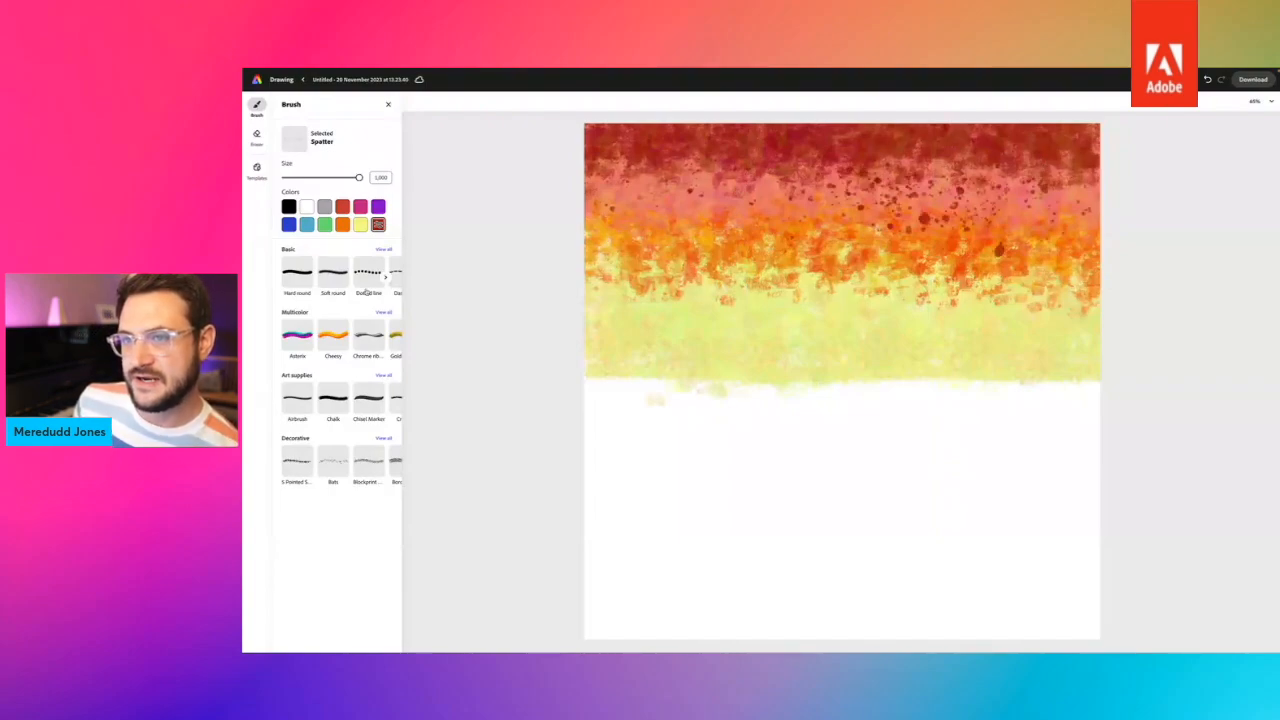
Mix a light pink custom colour and spatter it over the sky.
click(378, 224)
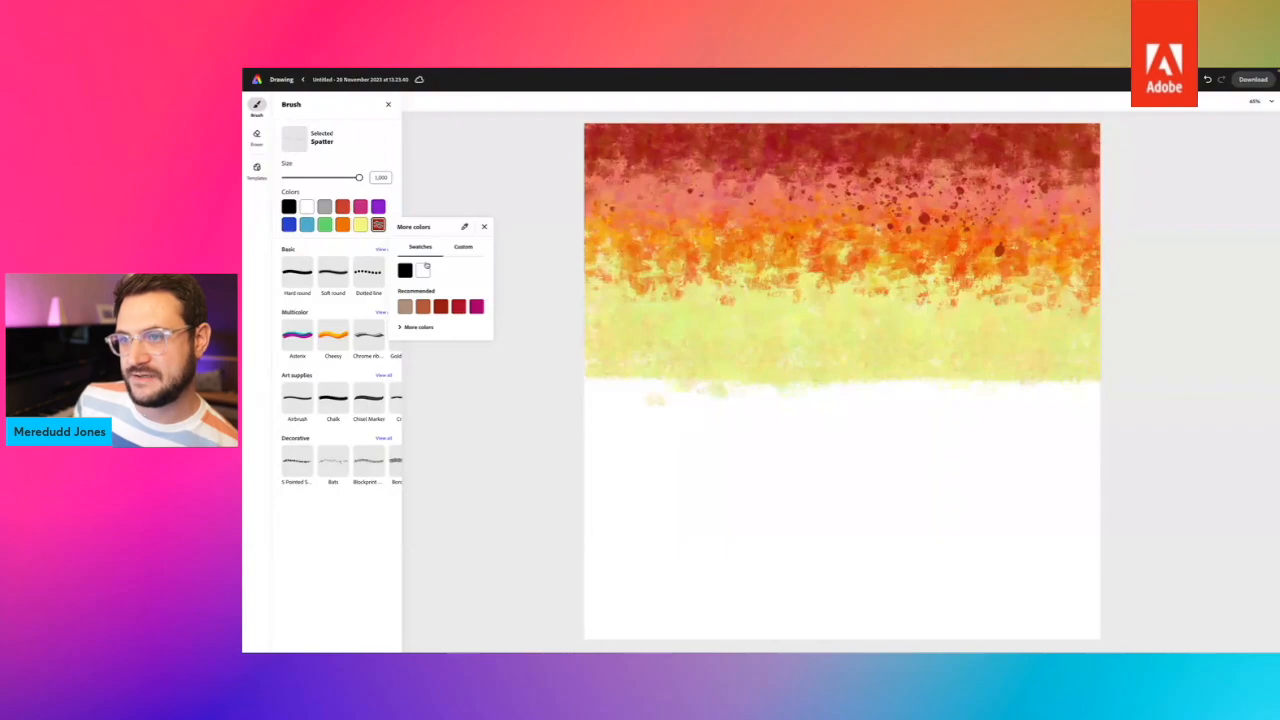
click(424, 268)
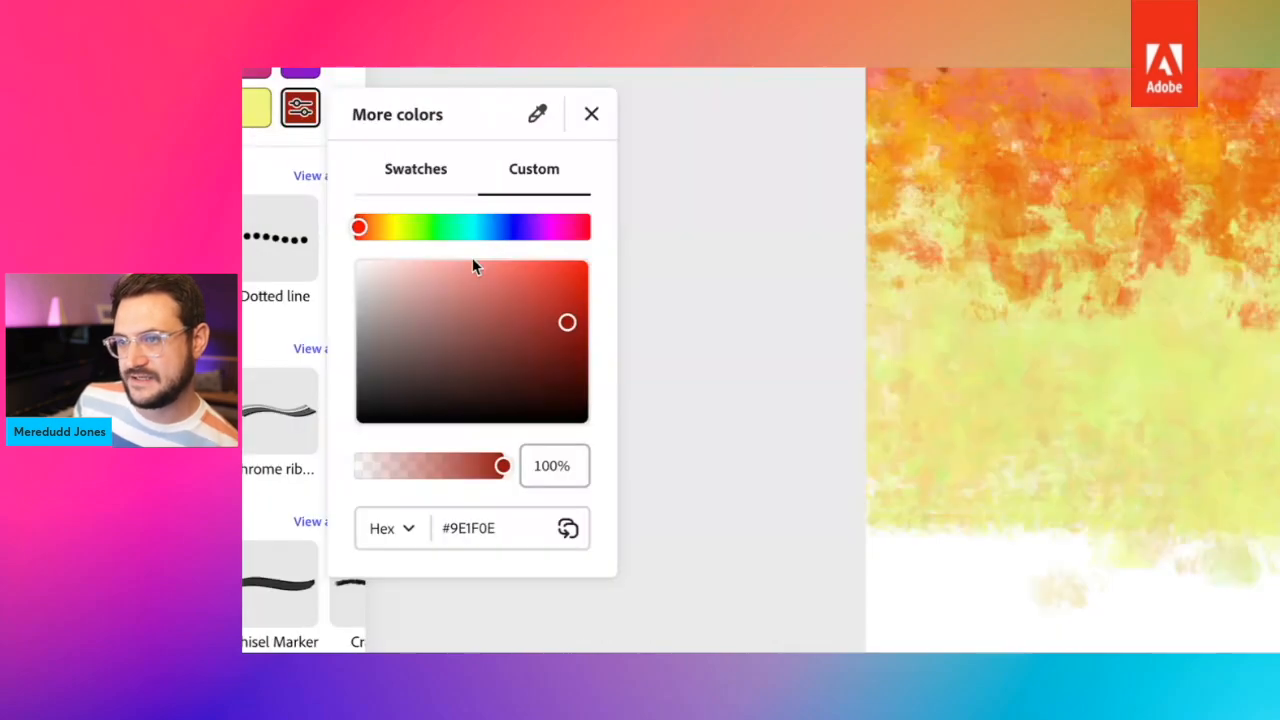
click(441, 282)
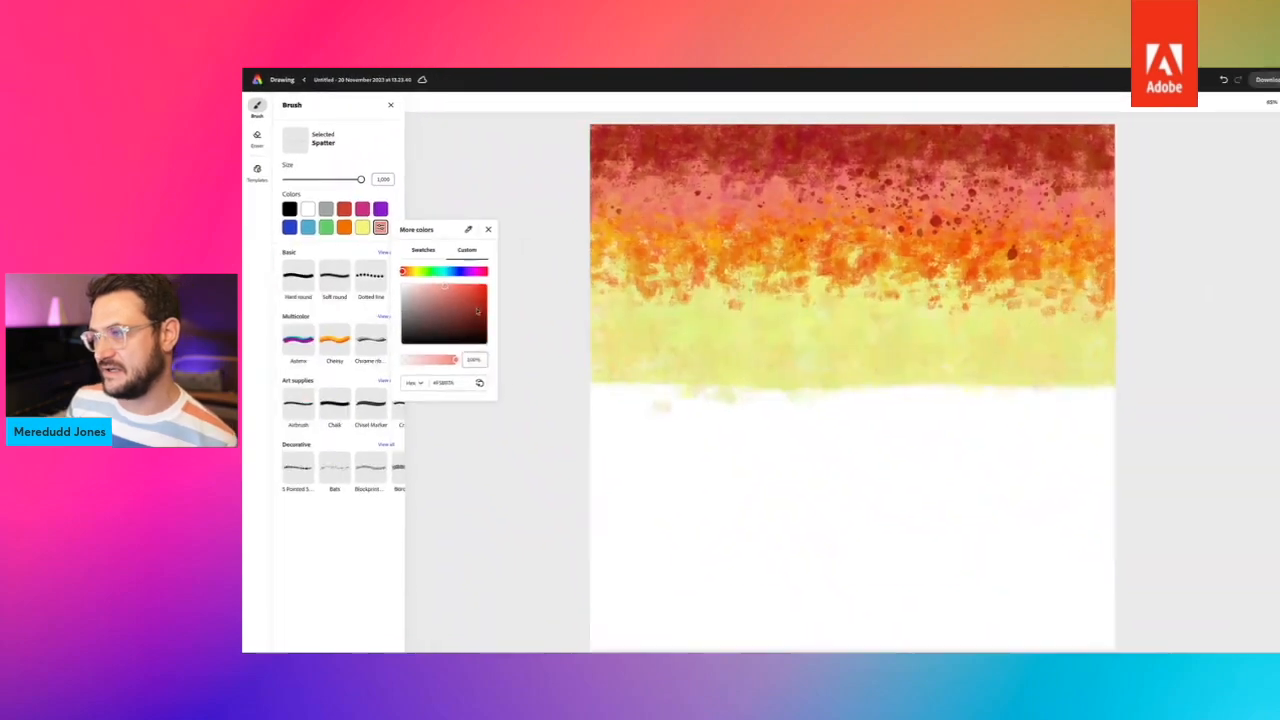
click(488, 229)
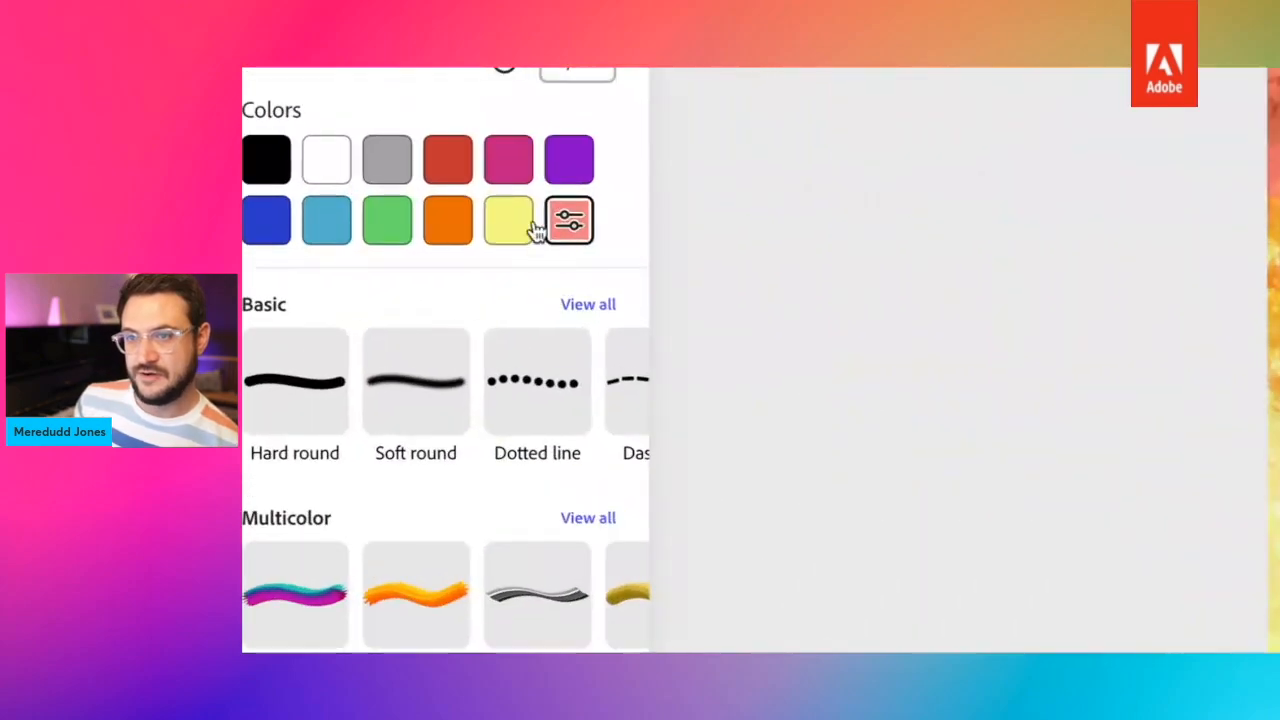
Spatter orange and yellow flecks over the sky bands, and choose light blue as the brush colour.
click(449, 229)
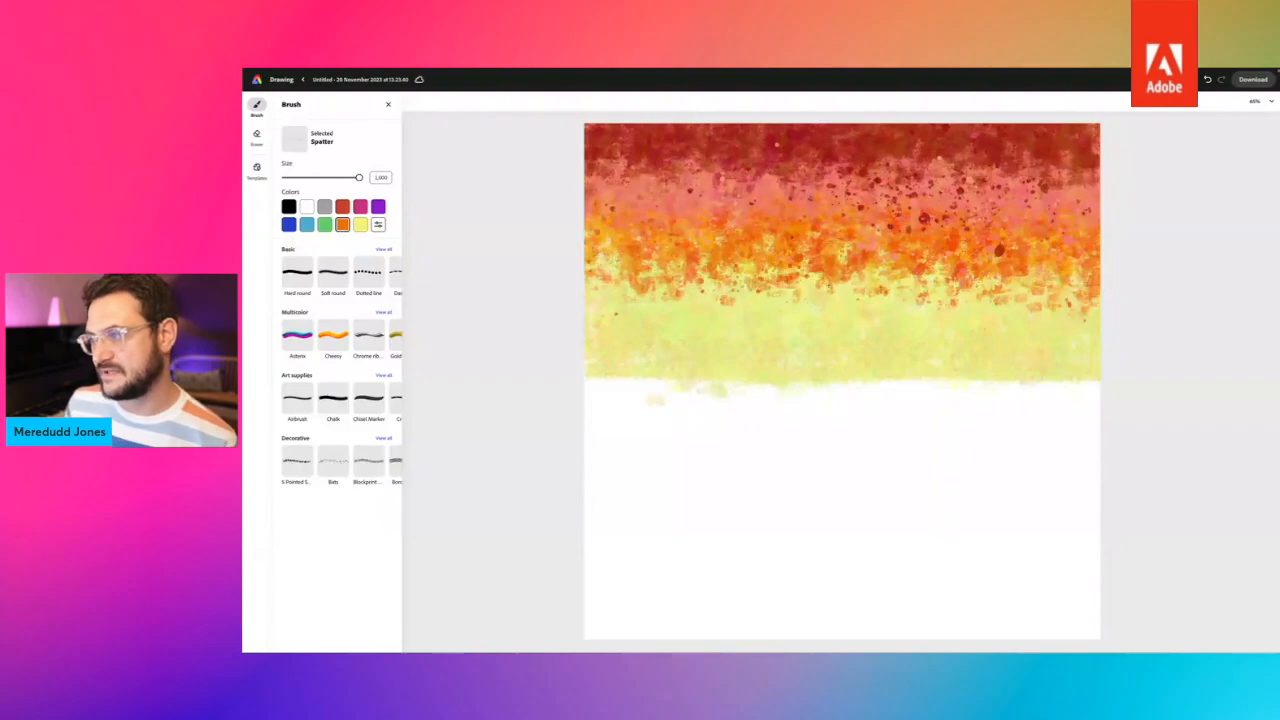
click(360, 224)
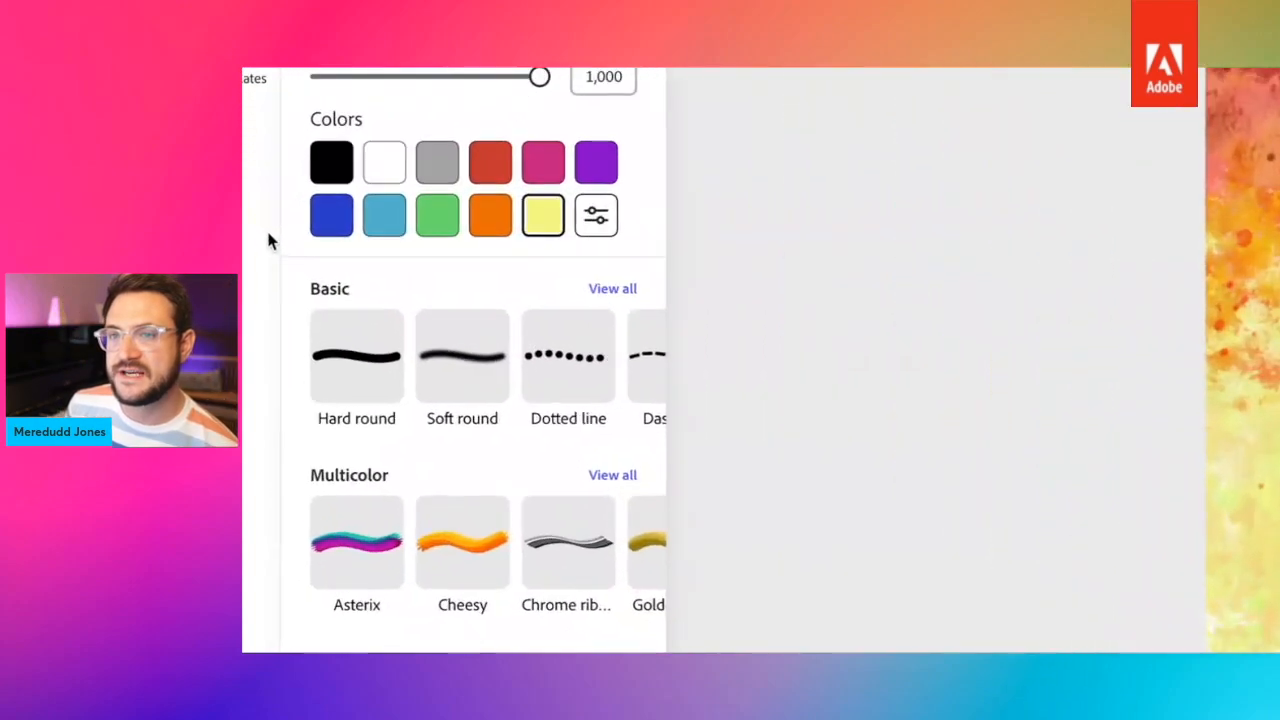
click(385, 217)
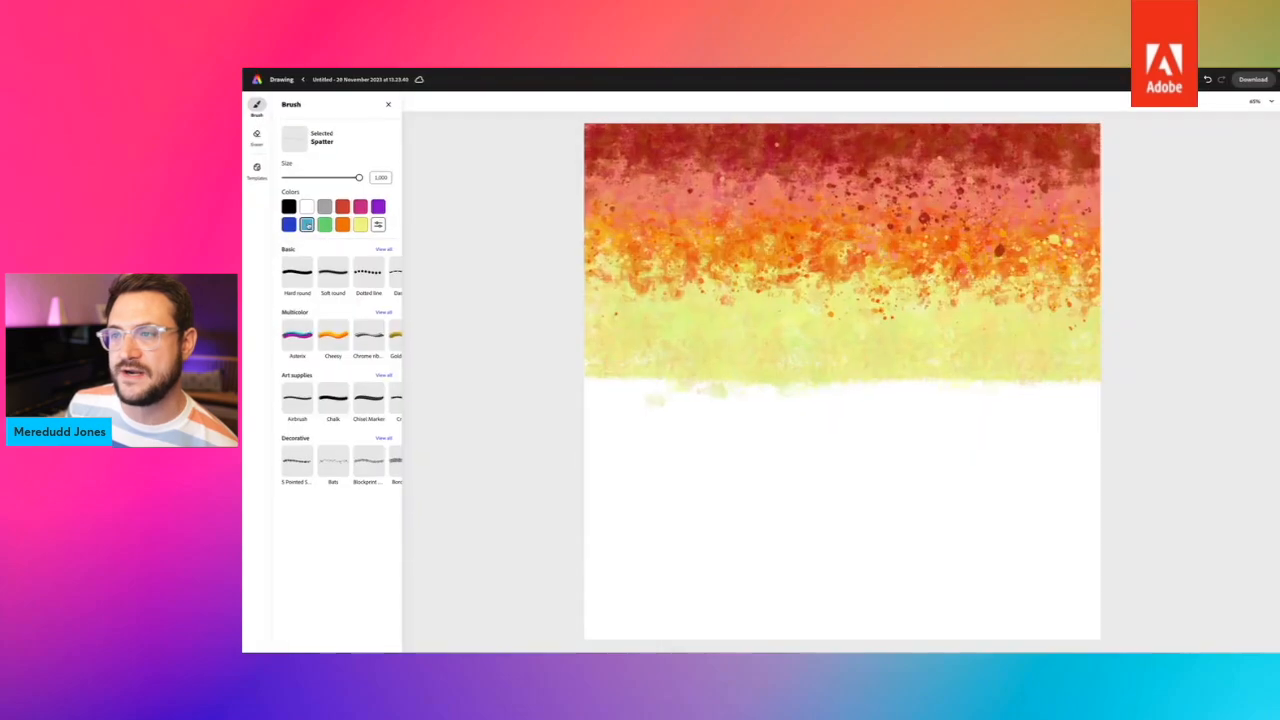
drag(323, 176, 306, 177)
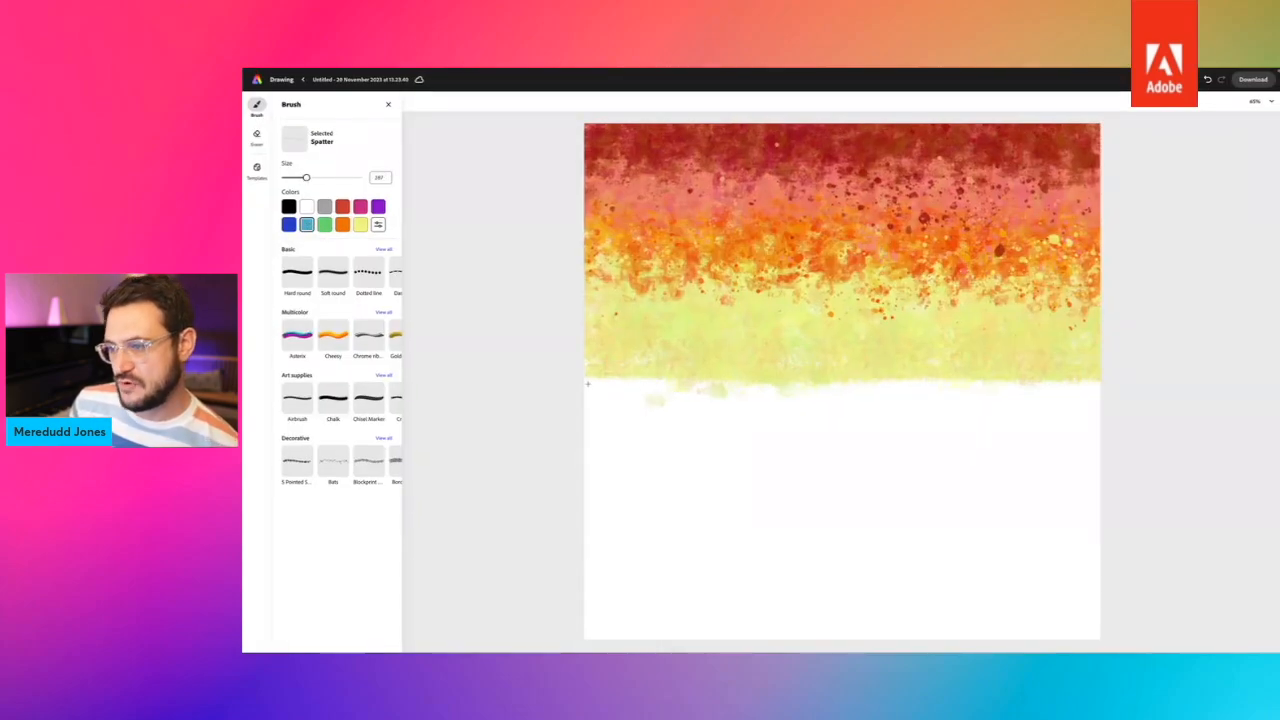
drag(588, 383, 630, 386)
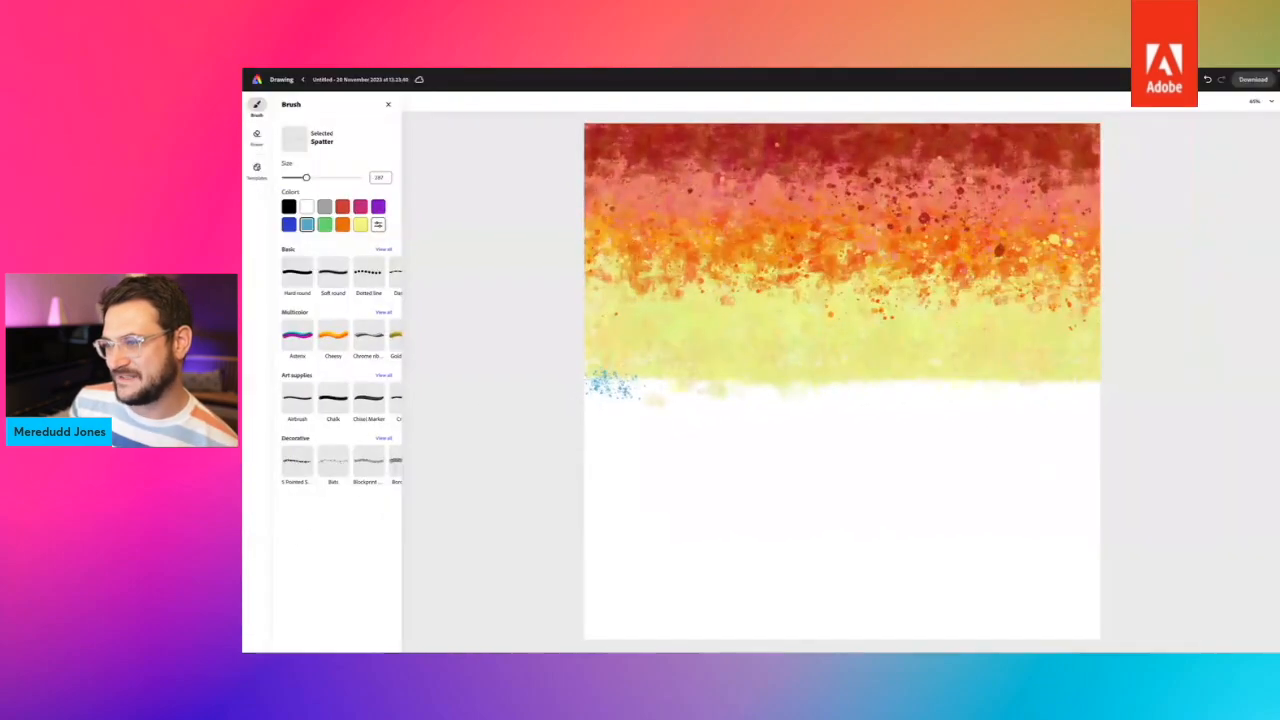
click(1207, 79)
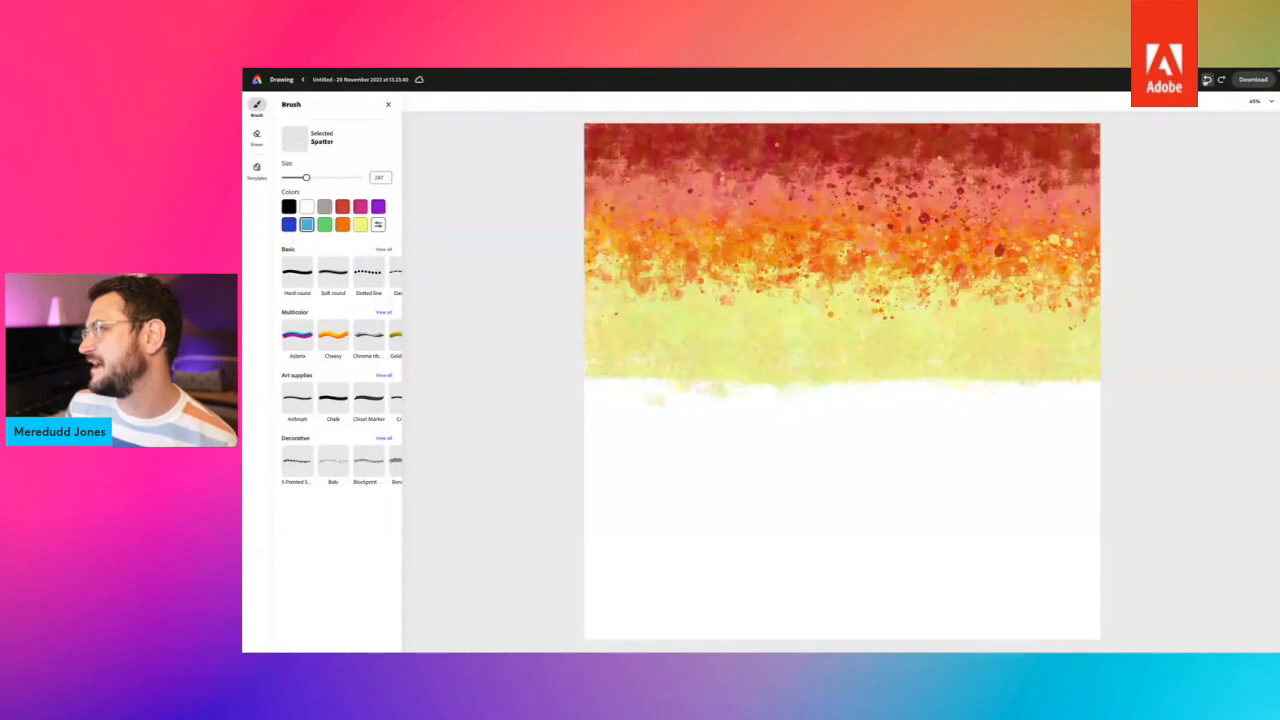
Paint a light blue strip along the horizon below the yellow band with the French impressionist brush at size 211.
click(384, 375)
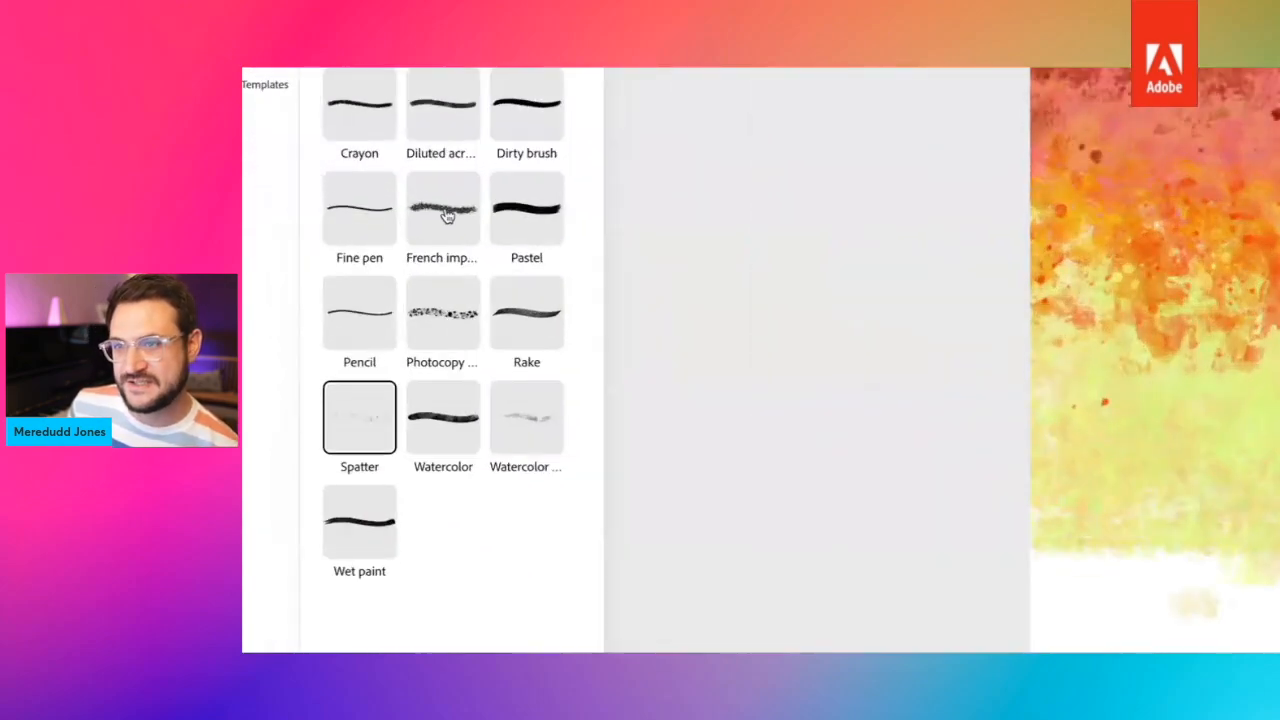
click(334, 237)
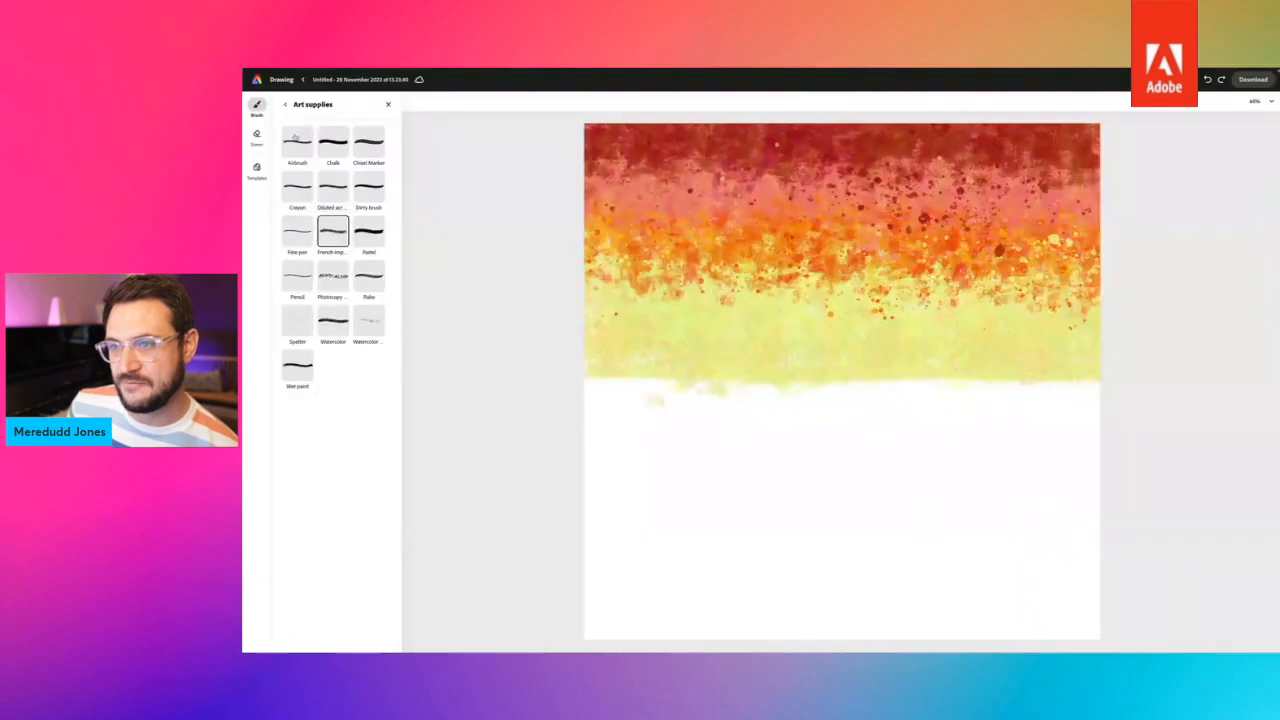
click(285, 104)
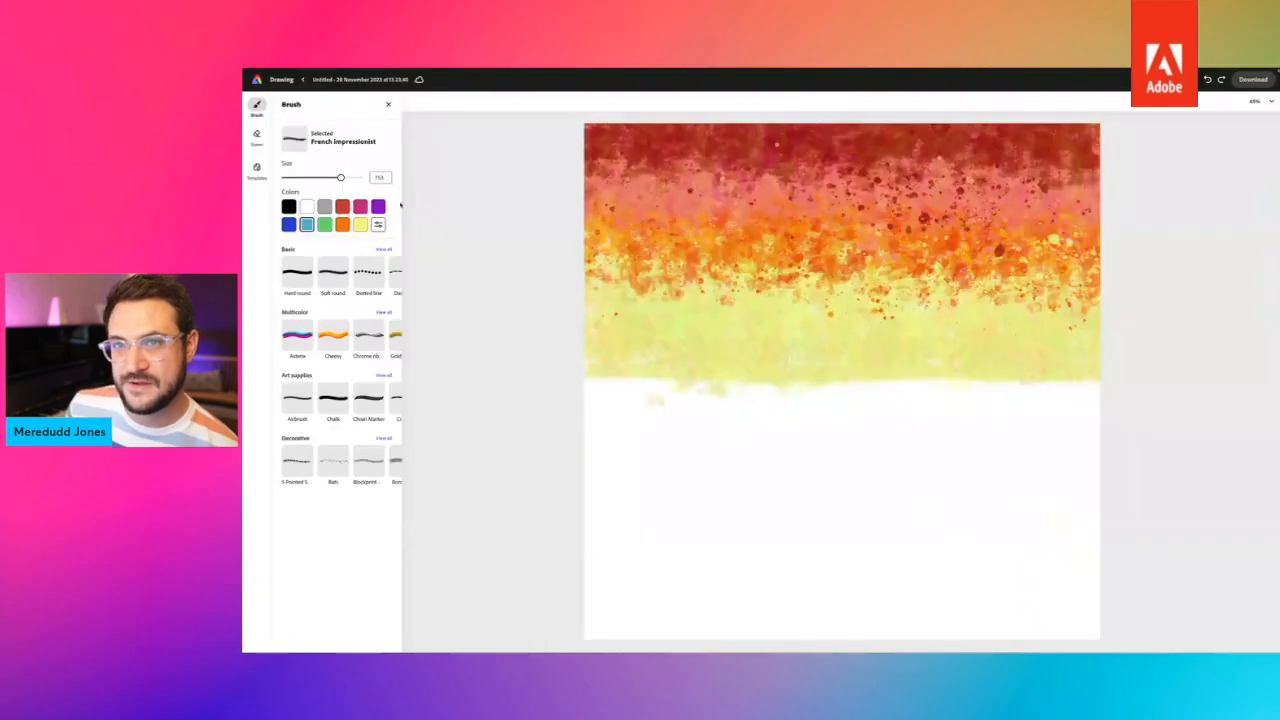
drag(309, 178, 301, 178)
mouse_move(588, 386)
mouse_down()
mouse_move(1104, 394)
mouse_move(610, 398)
mouse_move(586, 385)
mouse_up()
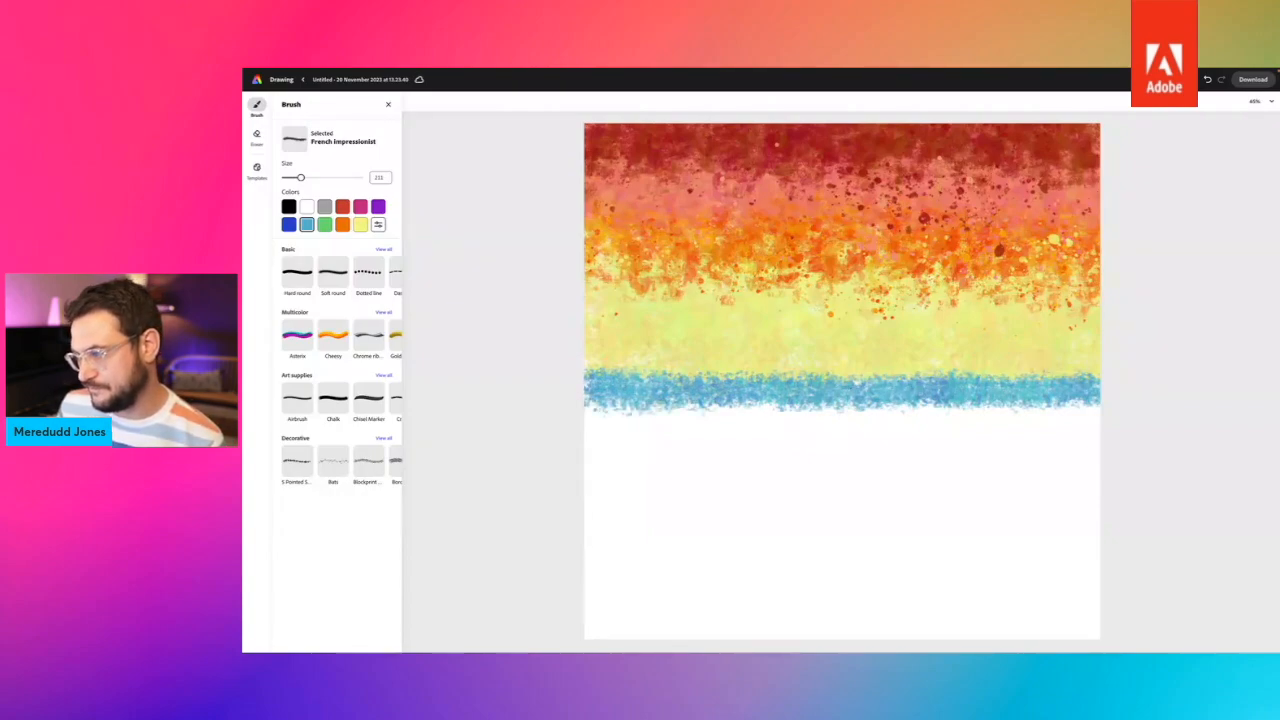
drag(976, 386, 1040, 392)
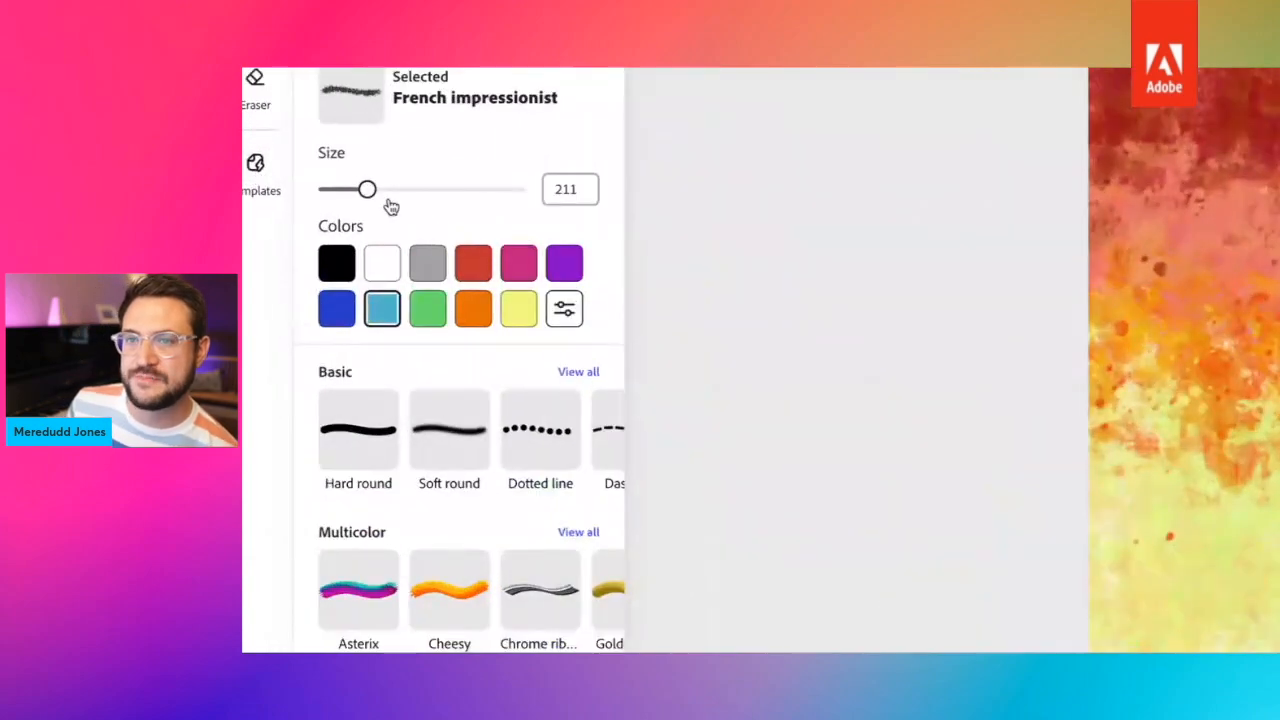
Fill the white area below the horizon strip with light blue, using brush size 1,000.
drag(390, 206, 530, 196)
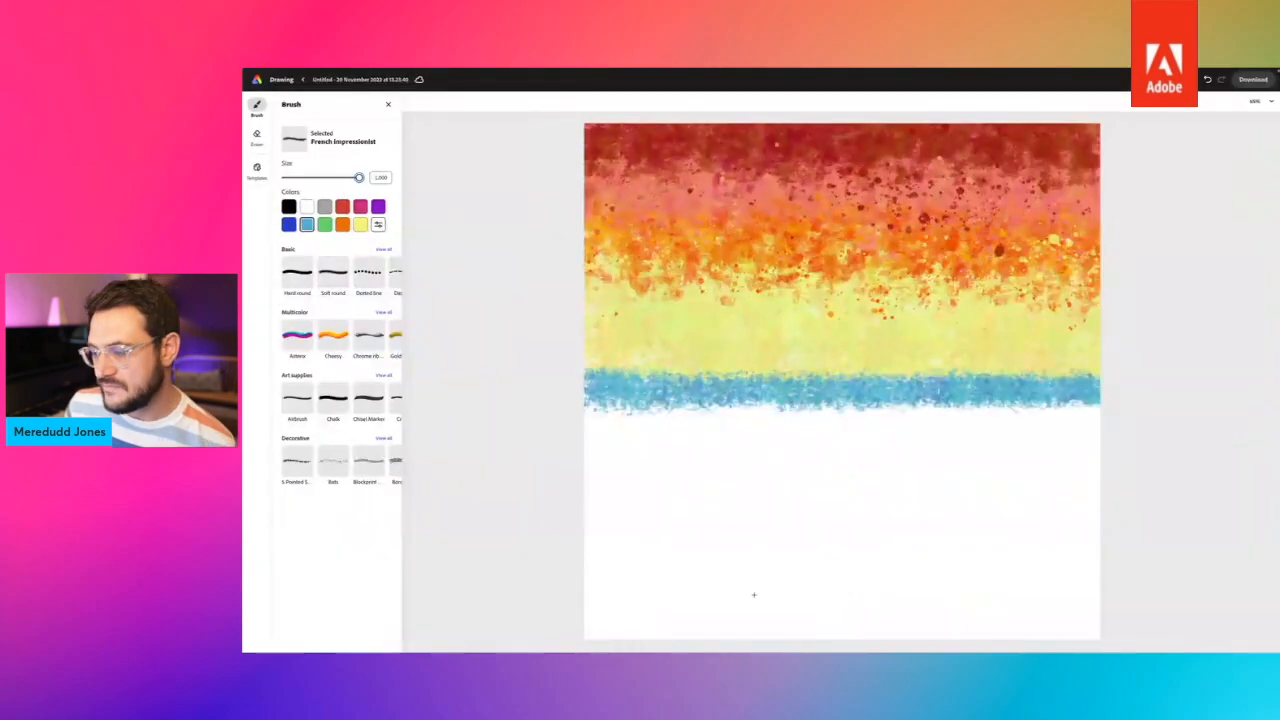
mouse_move(754, 595)
mouse_down()
mouse_move(630, 560)
mouse_move(820, 590)
mouse_move(1201, 602)
mouse_move(610, 500)
mouse_move(1143, 563)
mouse_move(1095, 515)
mouse_up()
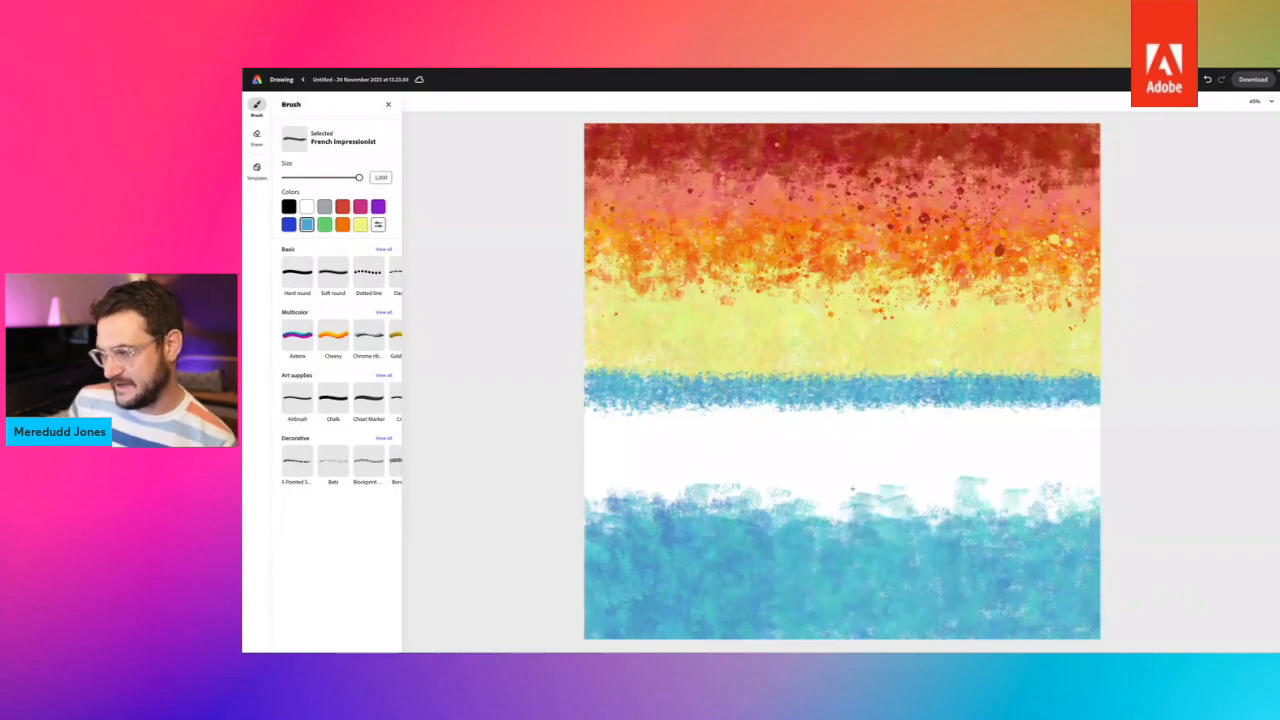
mouse_move(778, 488)
mouse_down()
mouse_move(953, 427)
mouse_move(1006, 468)
mouse_move(1093, 461)
mouse_move(660, 468)
mouse_move(585, 455)
mouse_move(1149, 468)
mouse_move(1066, 488)
mouse_move(1015, 540)
mouse_move(1080, 473)
mouse_move(972, 490)
mouse_move(976, 480)
mouse_move(1145, 515)
mouse_move(1025, 517)
mouse_up()
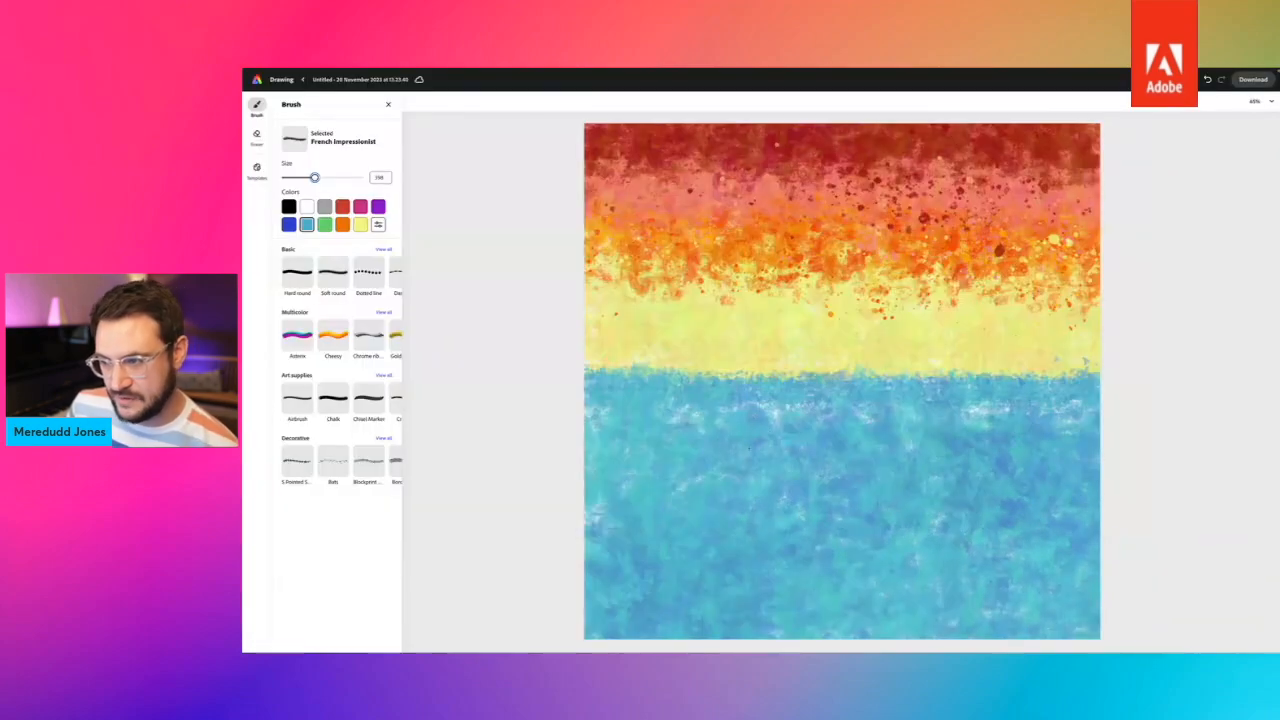
Cover the remaining white gaps in the blue water with a smaller brush, about size 400.
mouse_move(1056, 410)
mouse_down()
mouse_move(1068, 414)
mouse_move(586, 420)
mouse_up()
drag(605, 505, 590, 515)
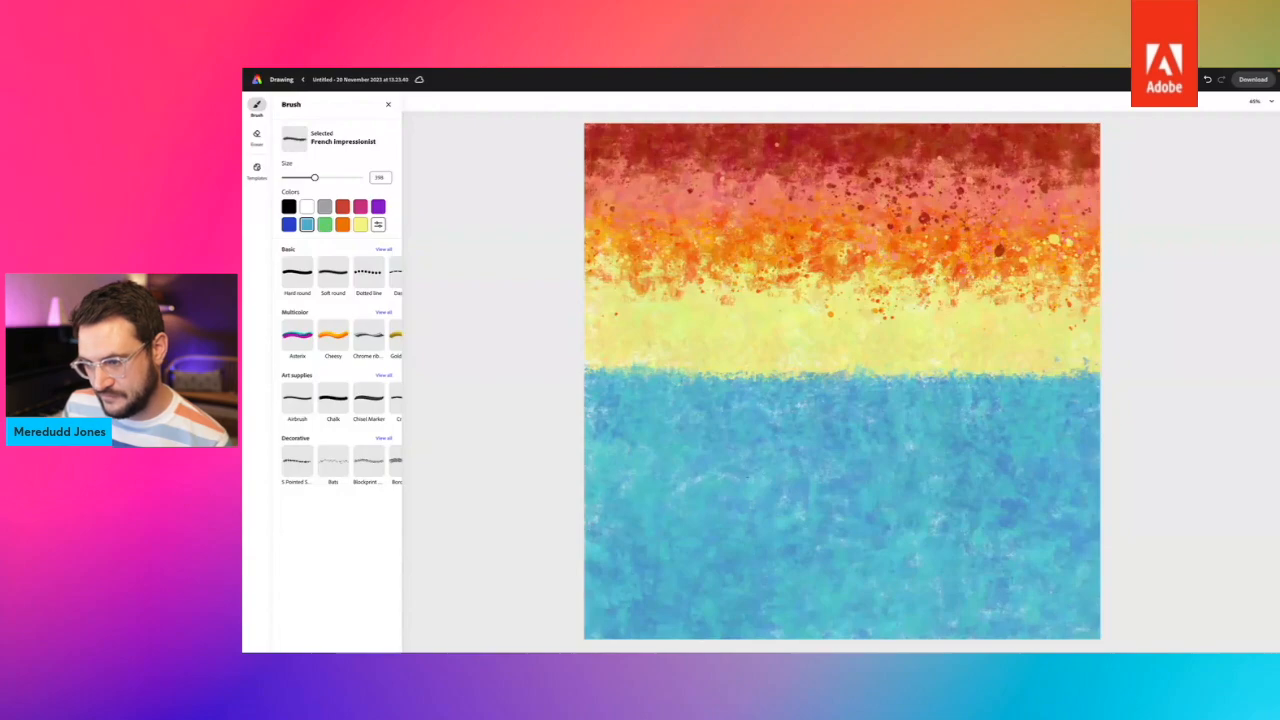
drag(752, 487, 672, 472)
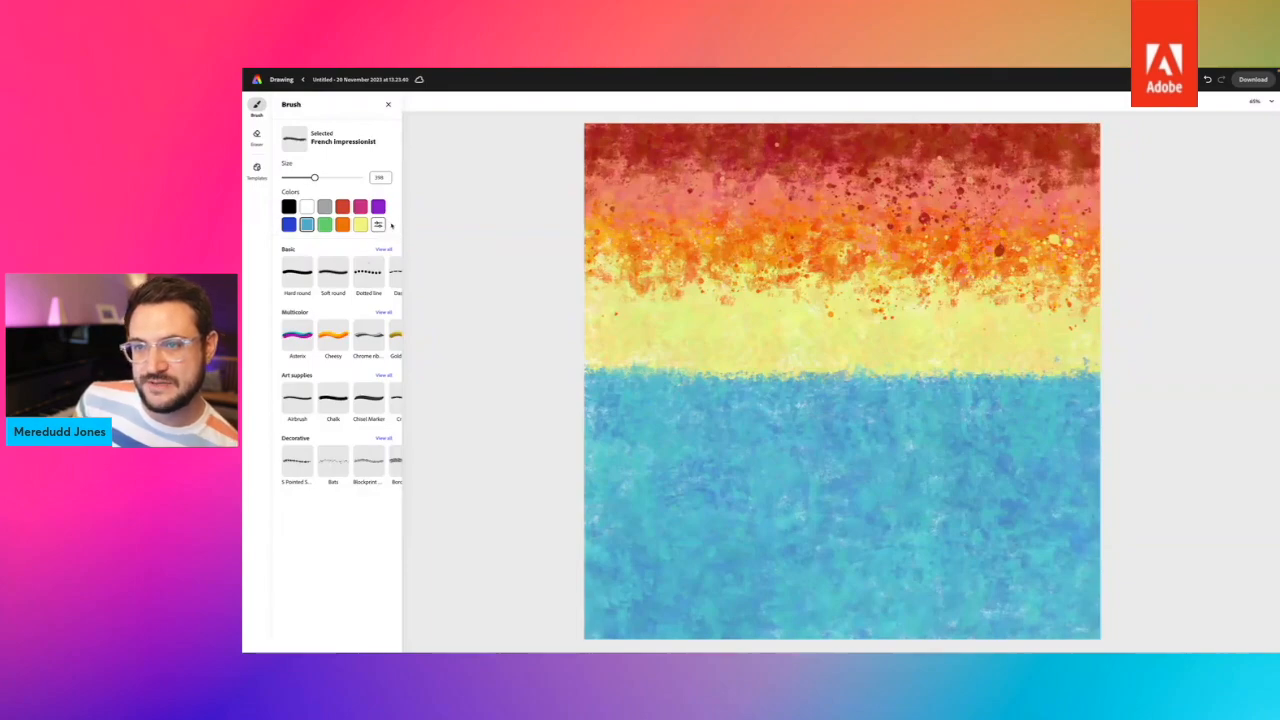
Mix a darker custom blue and paint scattered patches over the lower part of the water with brush size 1,000.
click(379, 224)
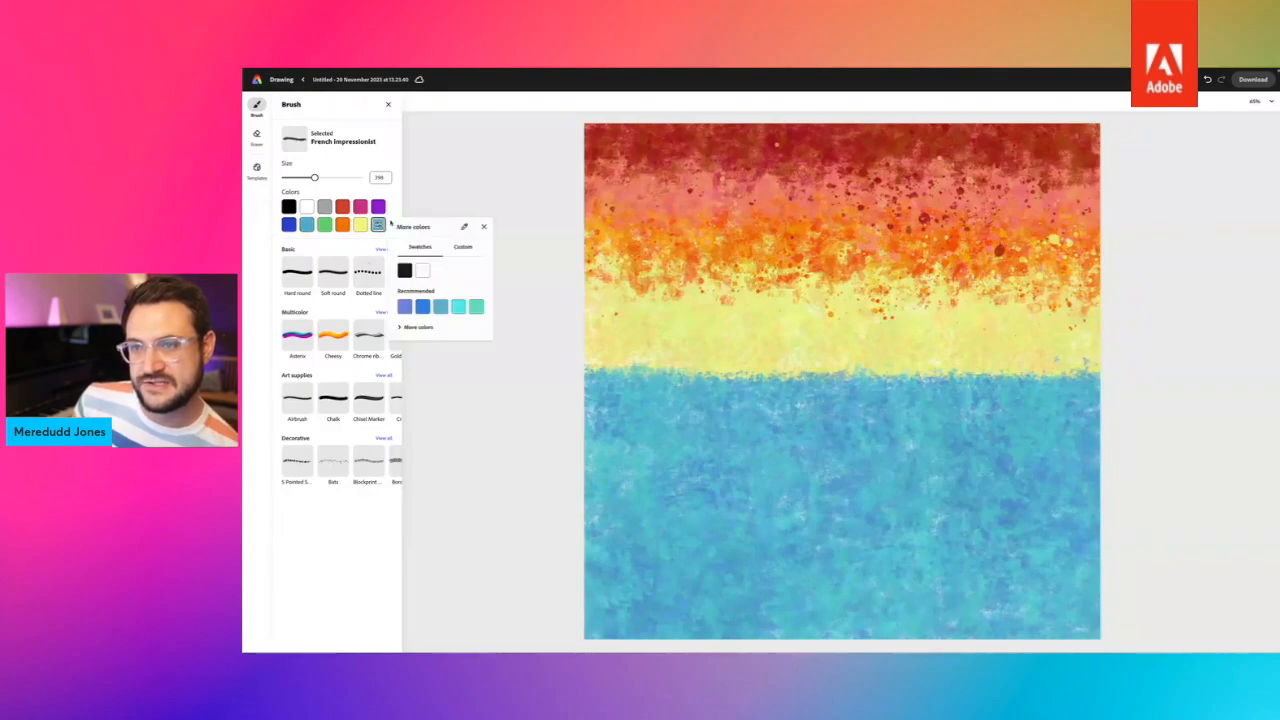
click(463, 247)
drag(467, 301, 473, 306)
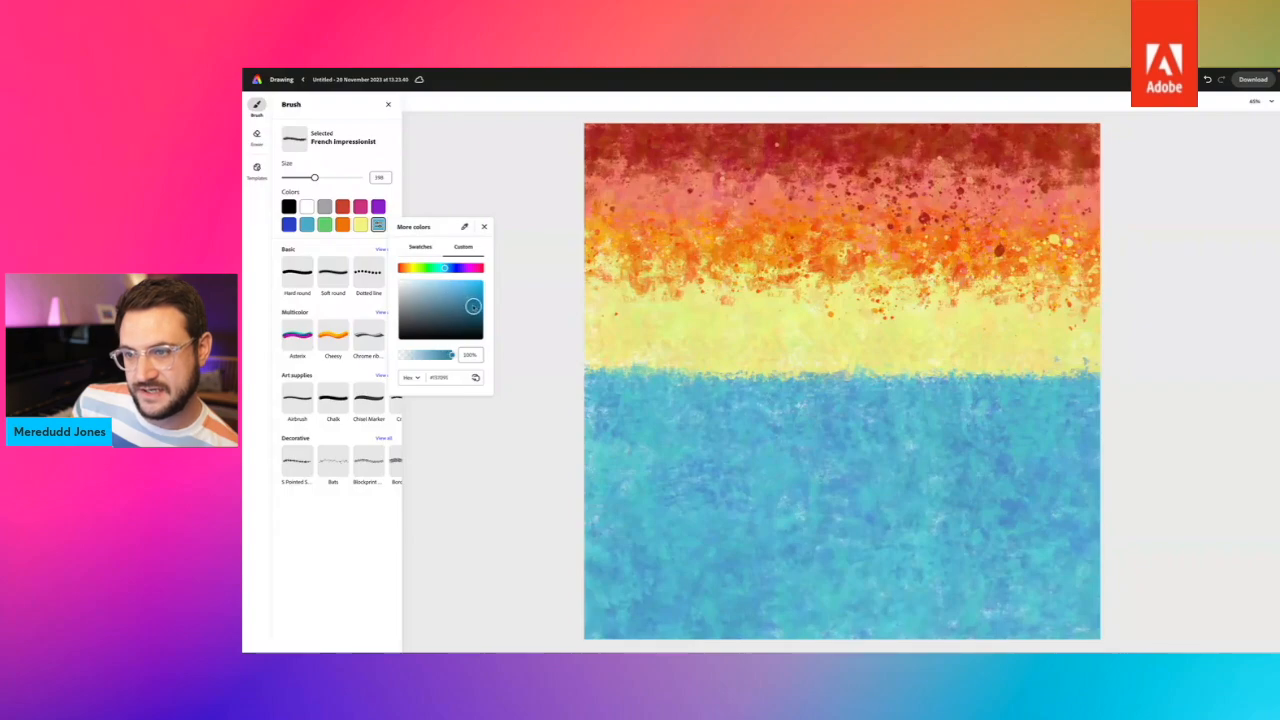
click(484, 226)
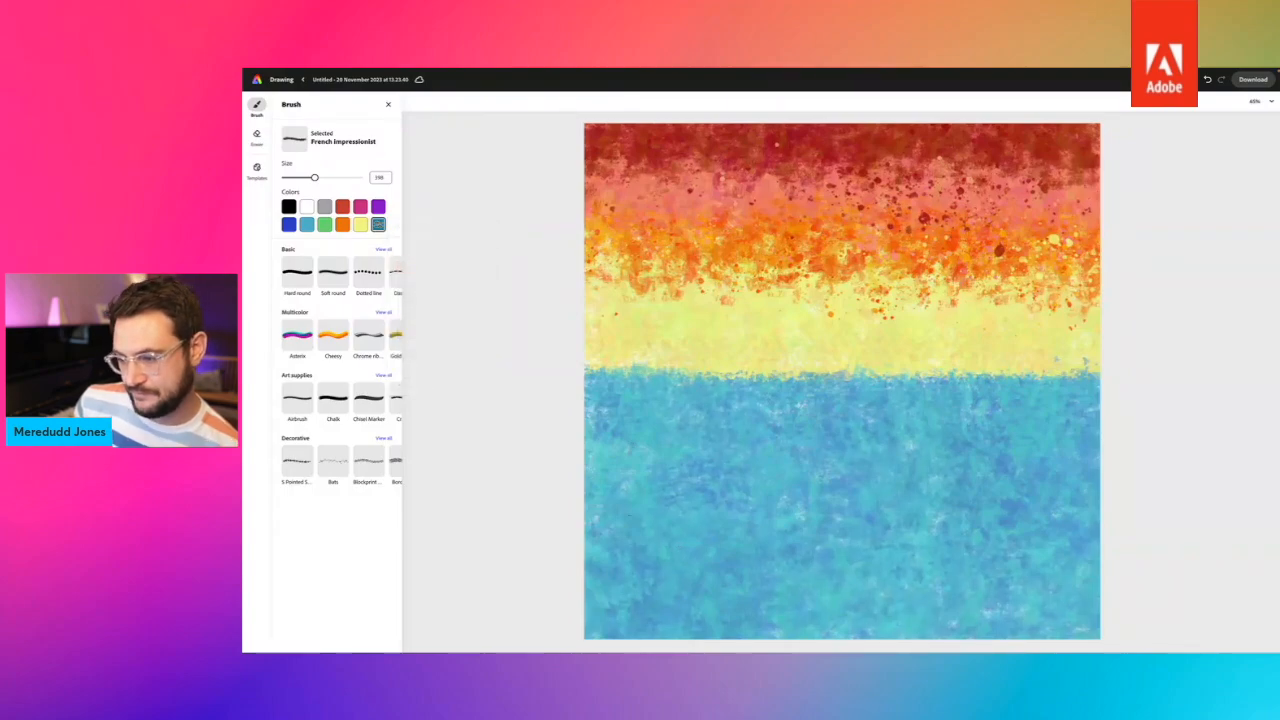
drag(314, 177, 359, 177)
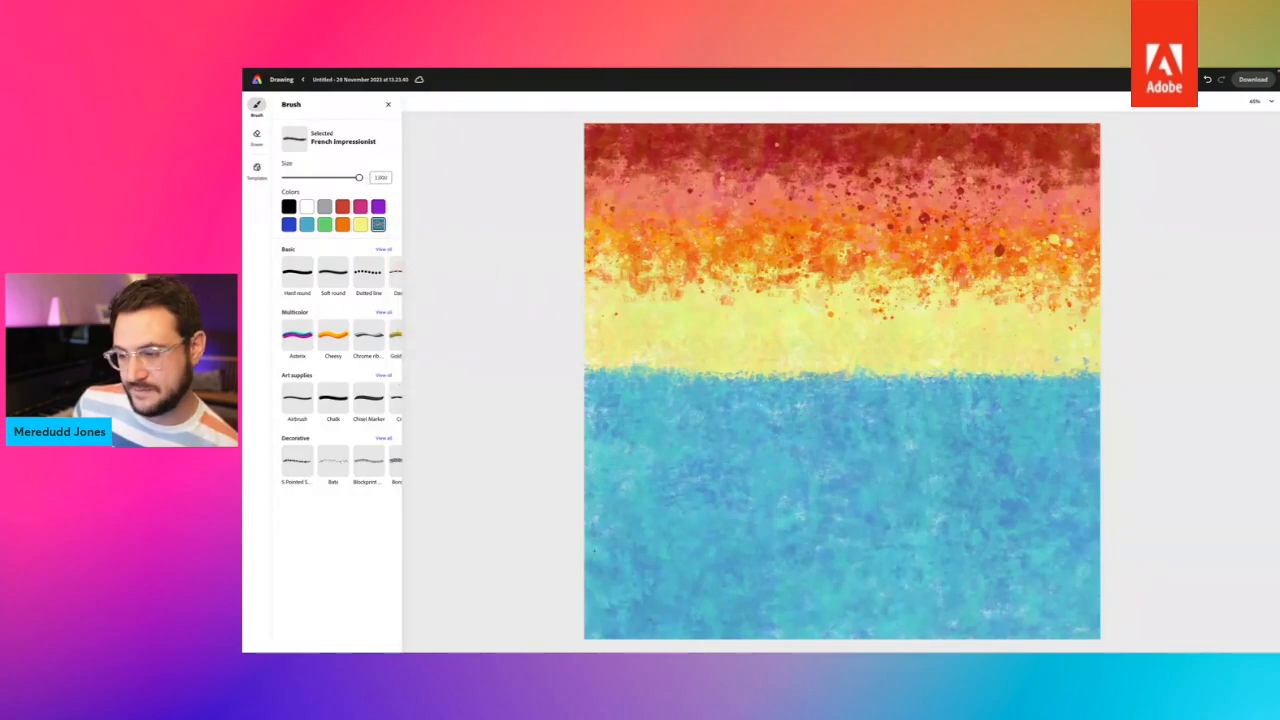
mouse_move(594, 550)
mouse_down()
mouse_move(678, 552)
mouse_move(700, 610)
mouse_move(860, 570)
mouse_move(1030, 590)
mouse_up()
drag(1068, 490, 1064, 545)
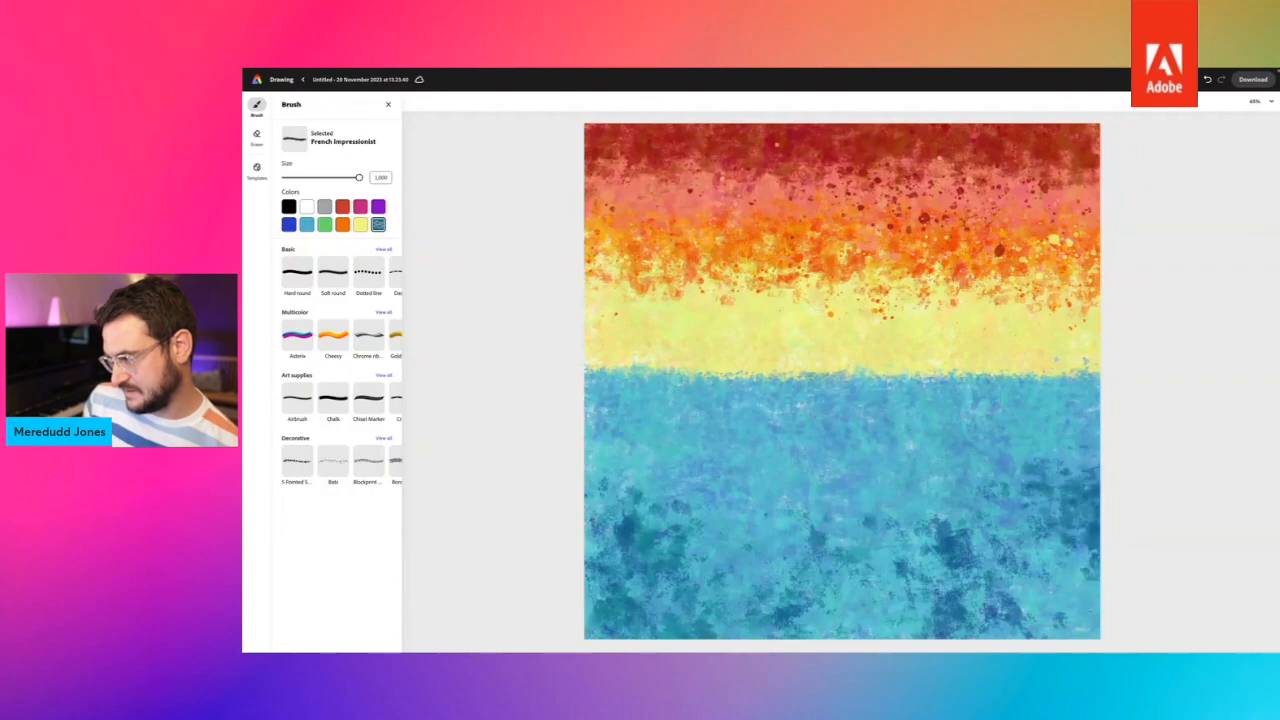
drag(1072, 600, 1045, 620)
mouse_move(942, 580)
mouse_down()
mouse_move(938, 595)
mouse_move(895, 600)
mouse_up()
drag(732, 497, 745, 625)
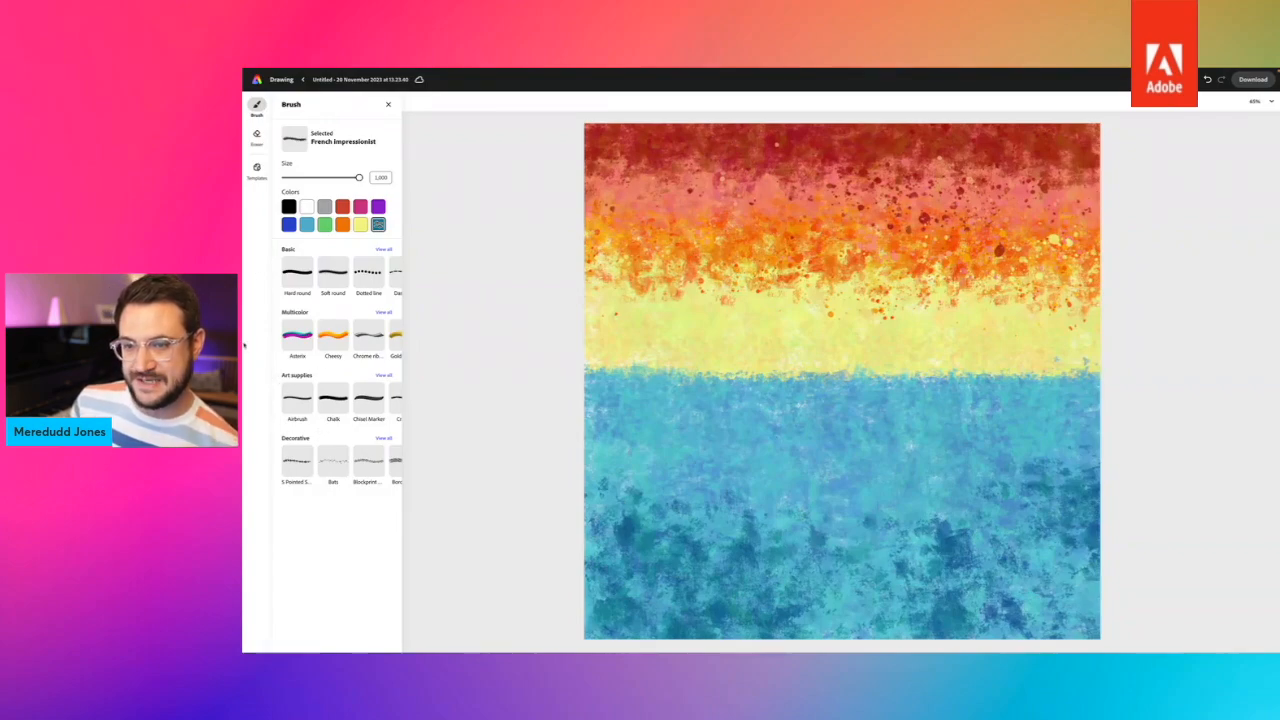
Spatter dark blue droplets across the middle and upper water with the Spatter brush at size 1,000.
click(384, 375)
click(300, 332)
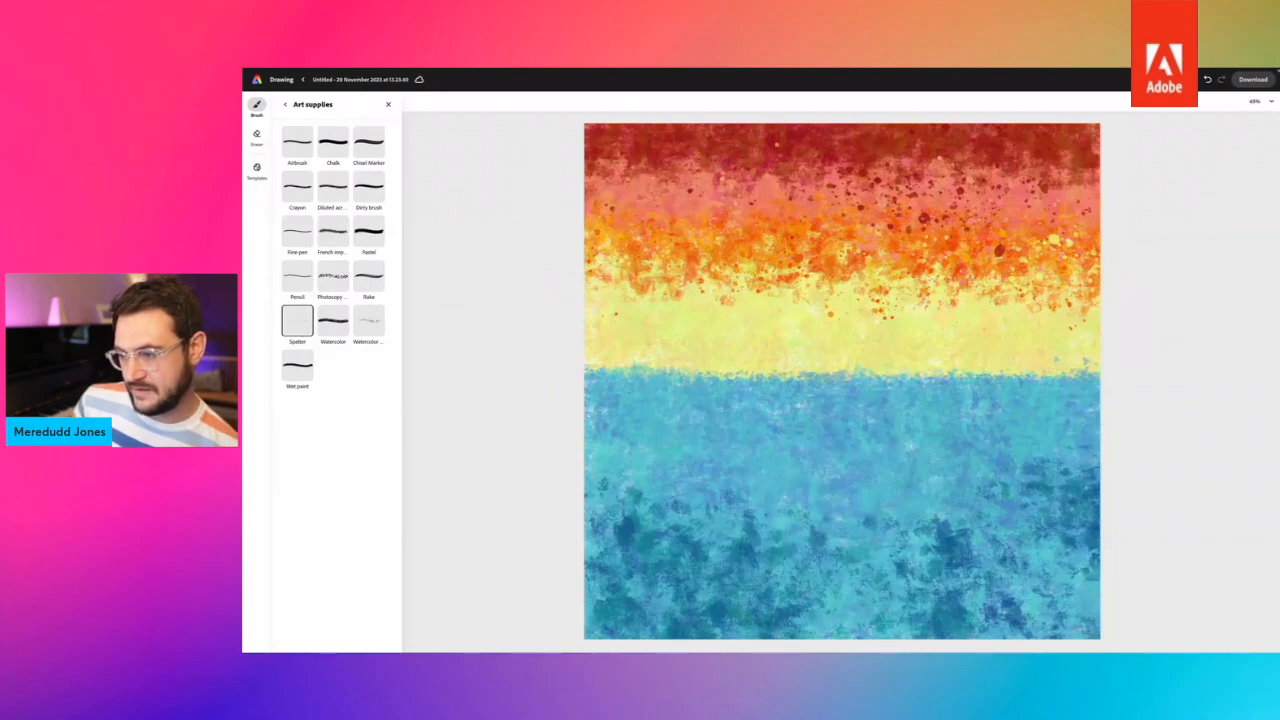
click(388, 104)
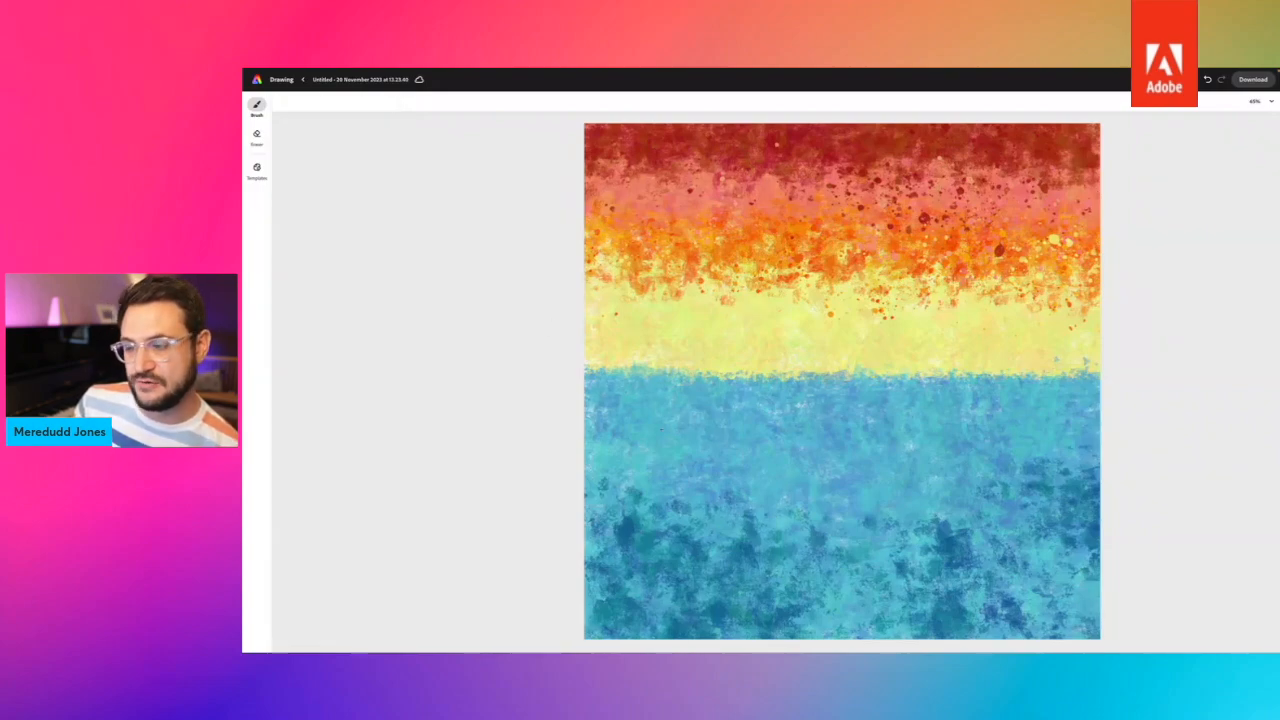
click(767, 467)
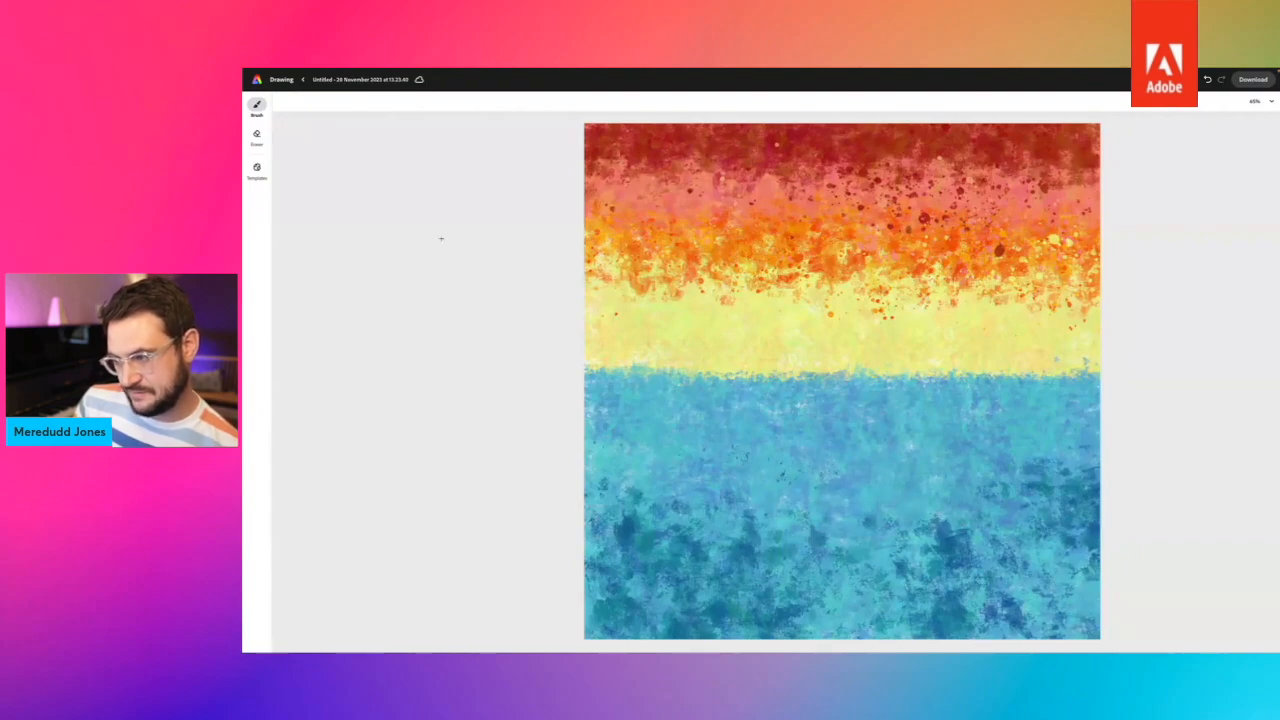
click(257, 105)
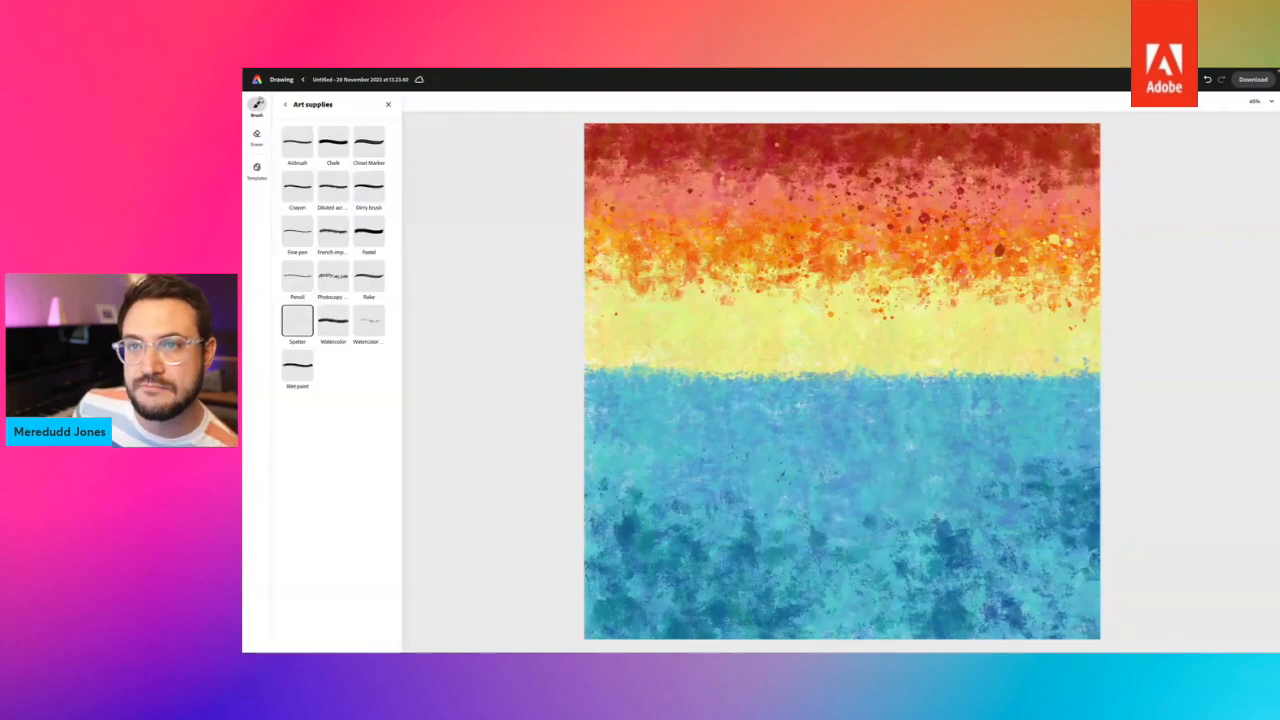
click(286, 104)
drag(305, 177, 421, 178)
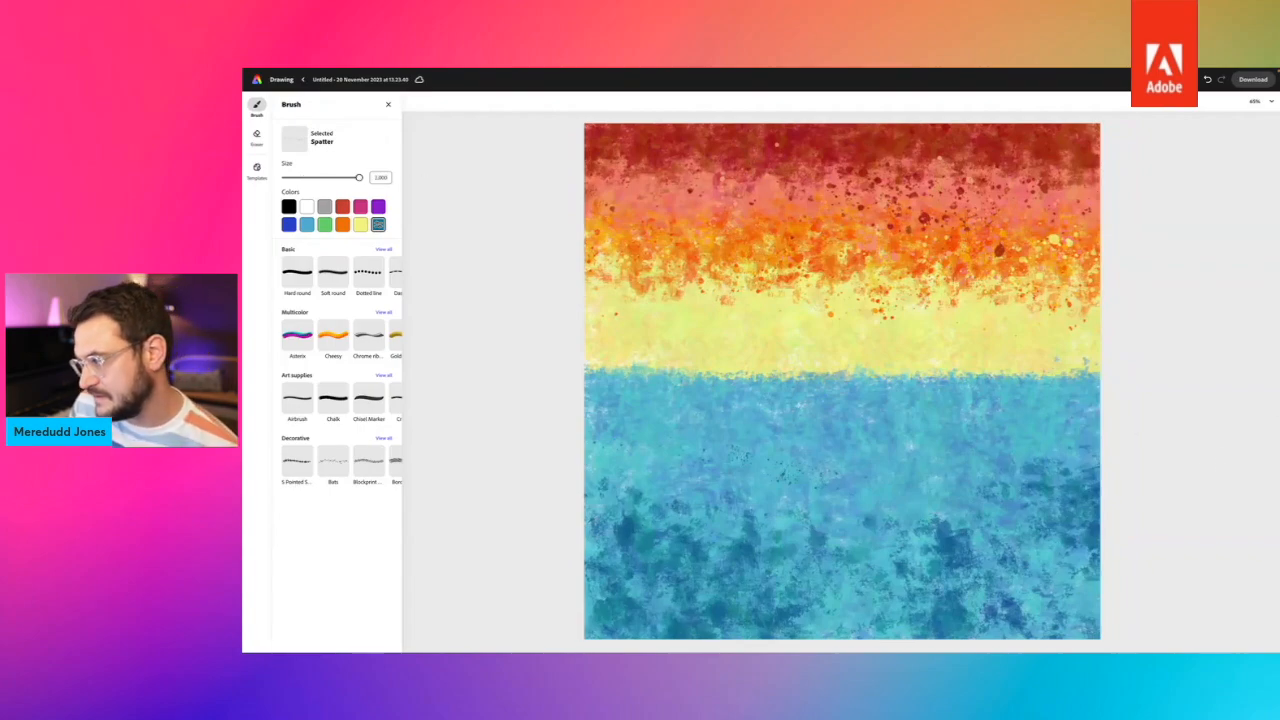
click(1079, 404)
click(936, 463)
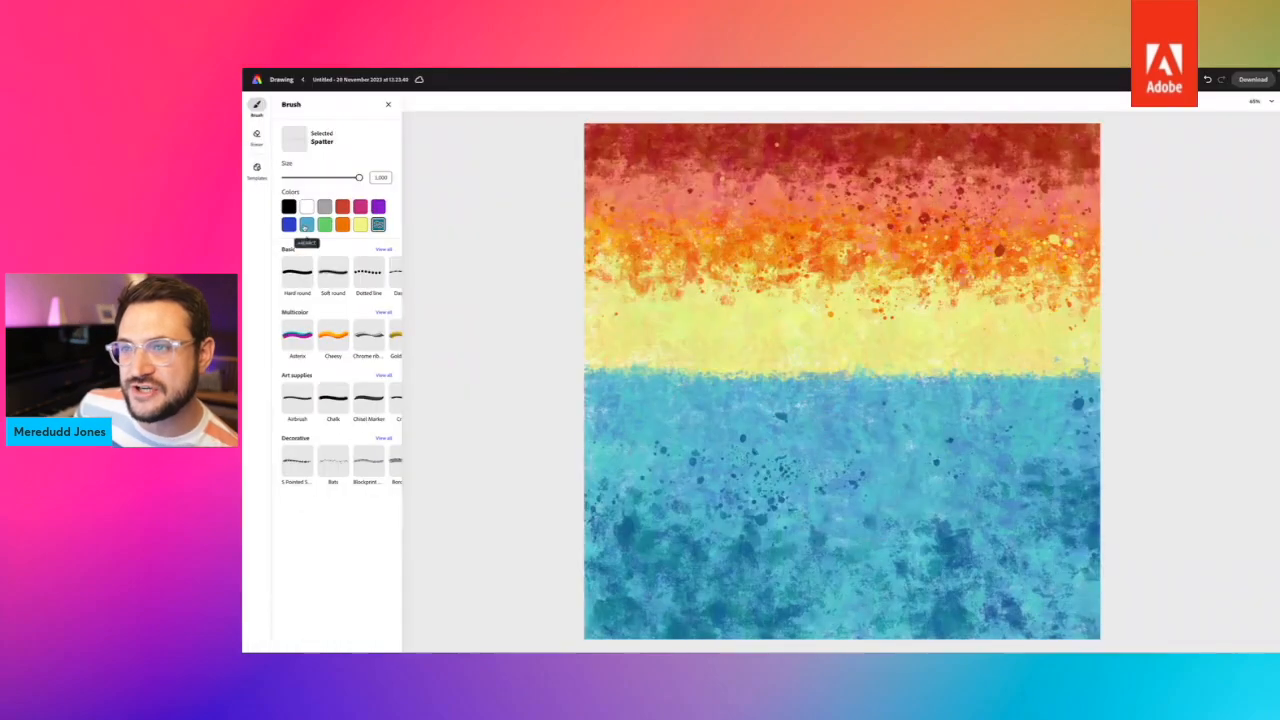
Spatter light blue droplets around the horizon and the yellow band, undoing the splash high in the yellow.
click(476, 224)
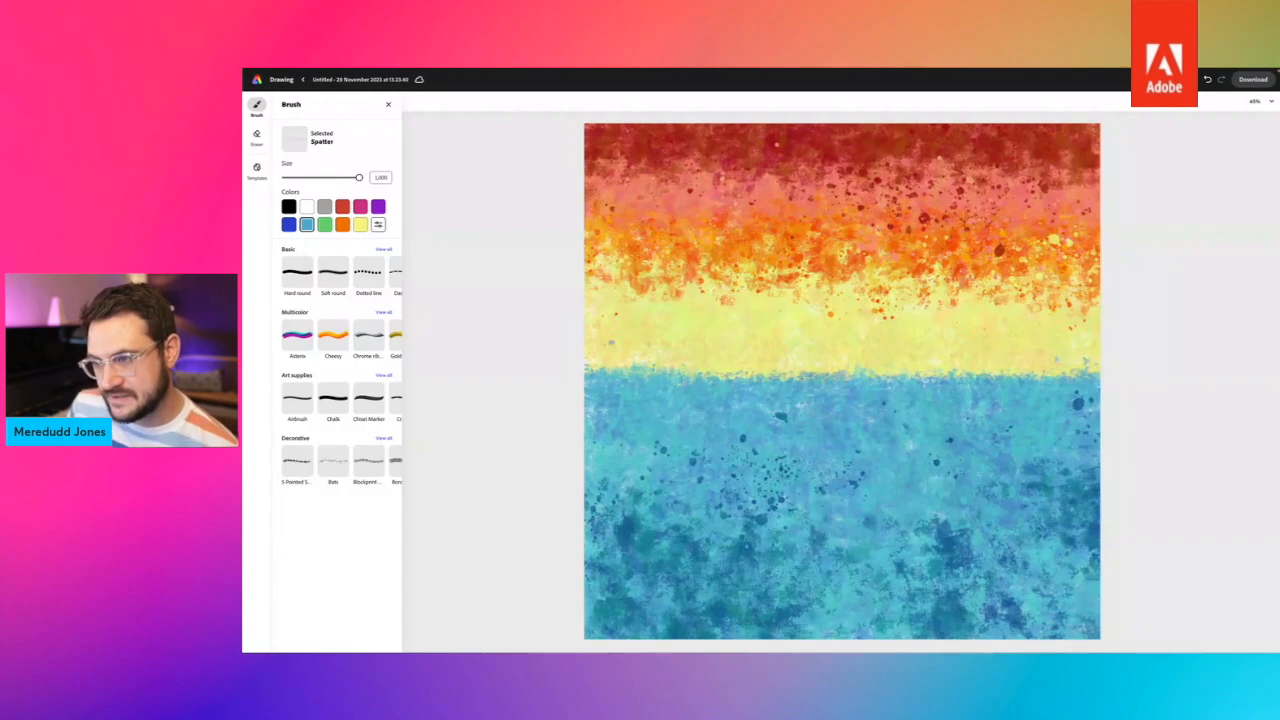
click(689, 319)
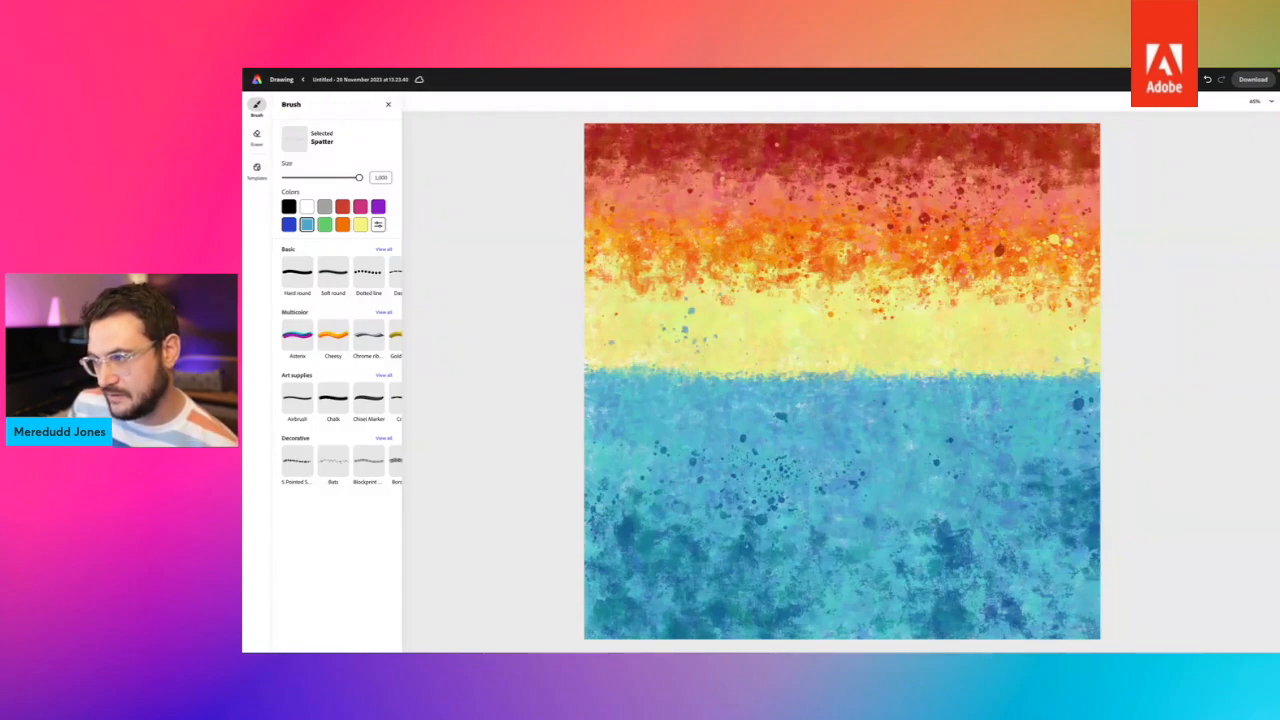
key(ctrl+z)
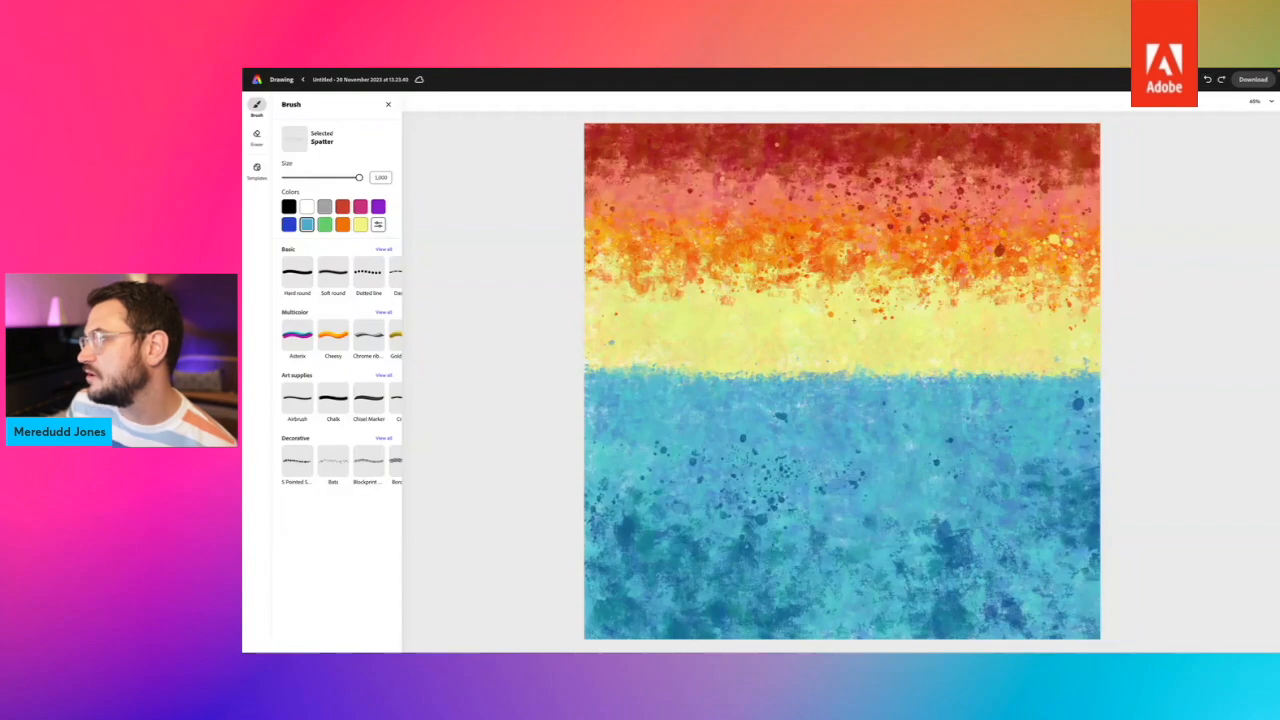
click(767, 384)
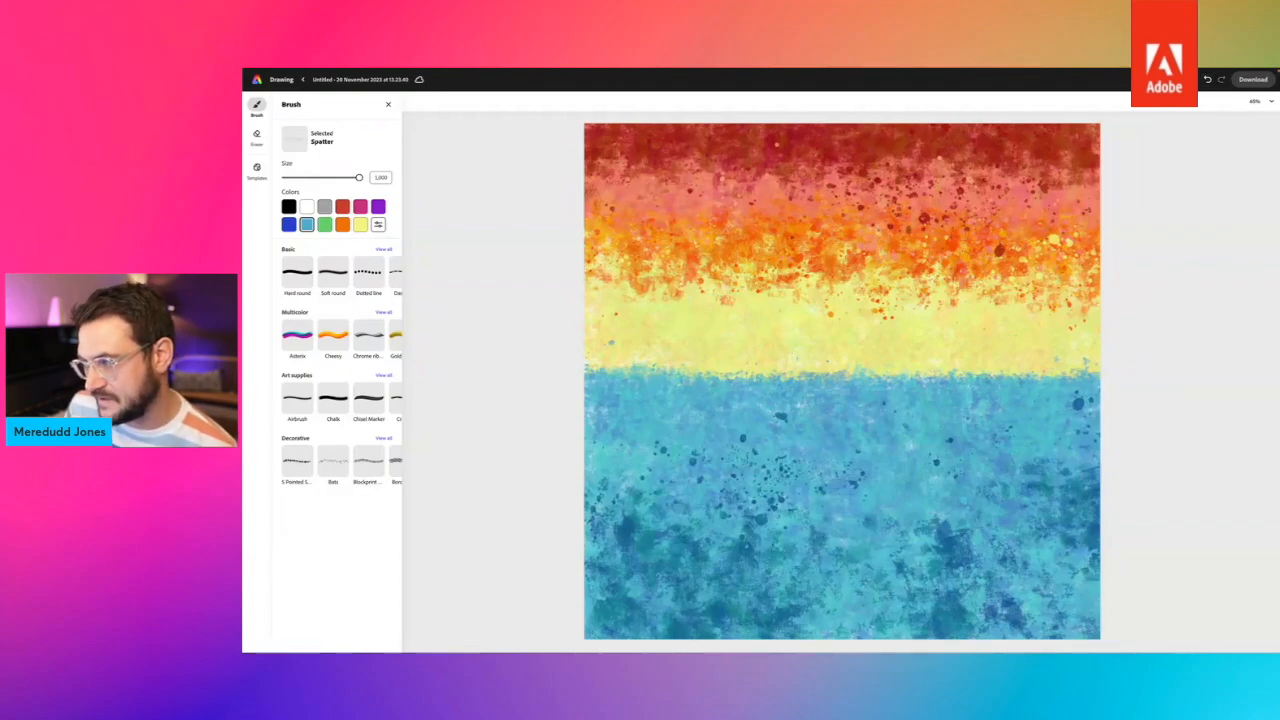
click(1035, 388)
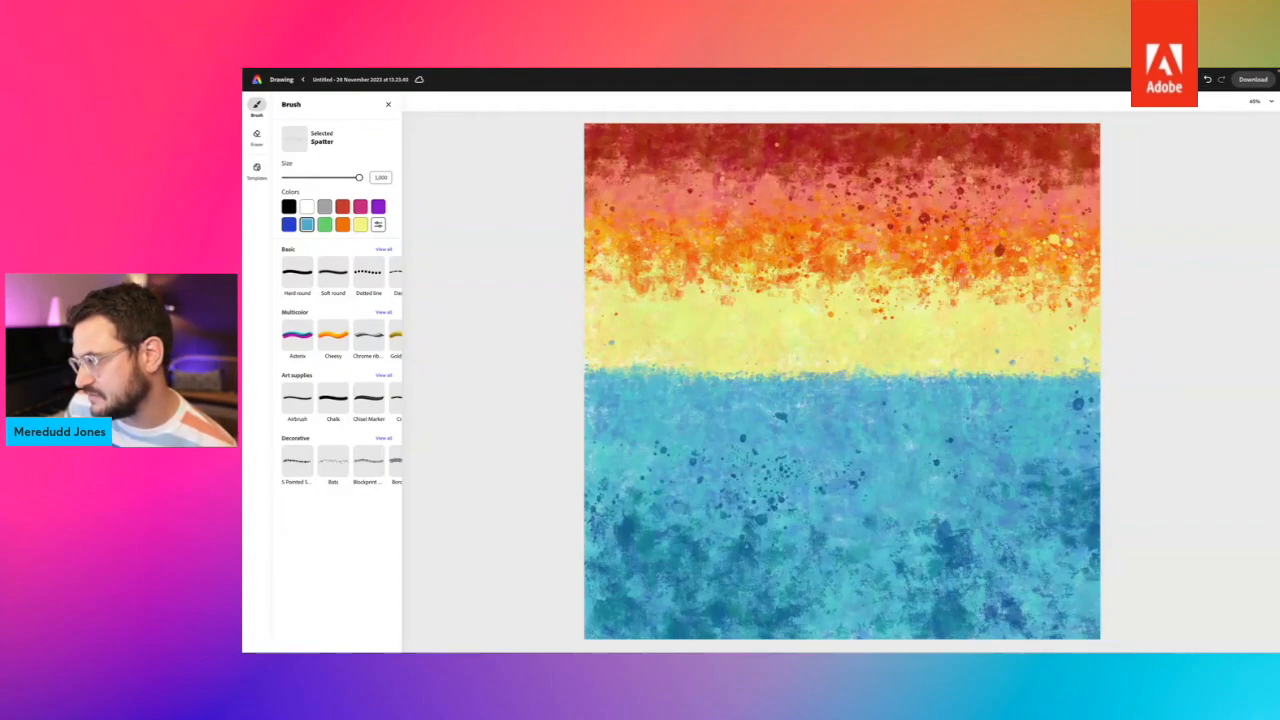
click(886, 361)
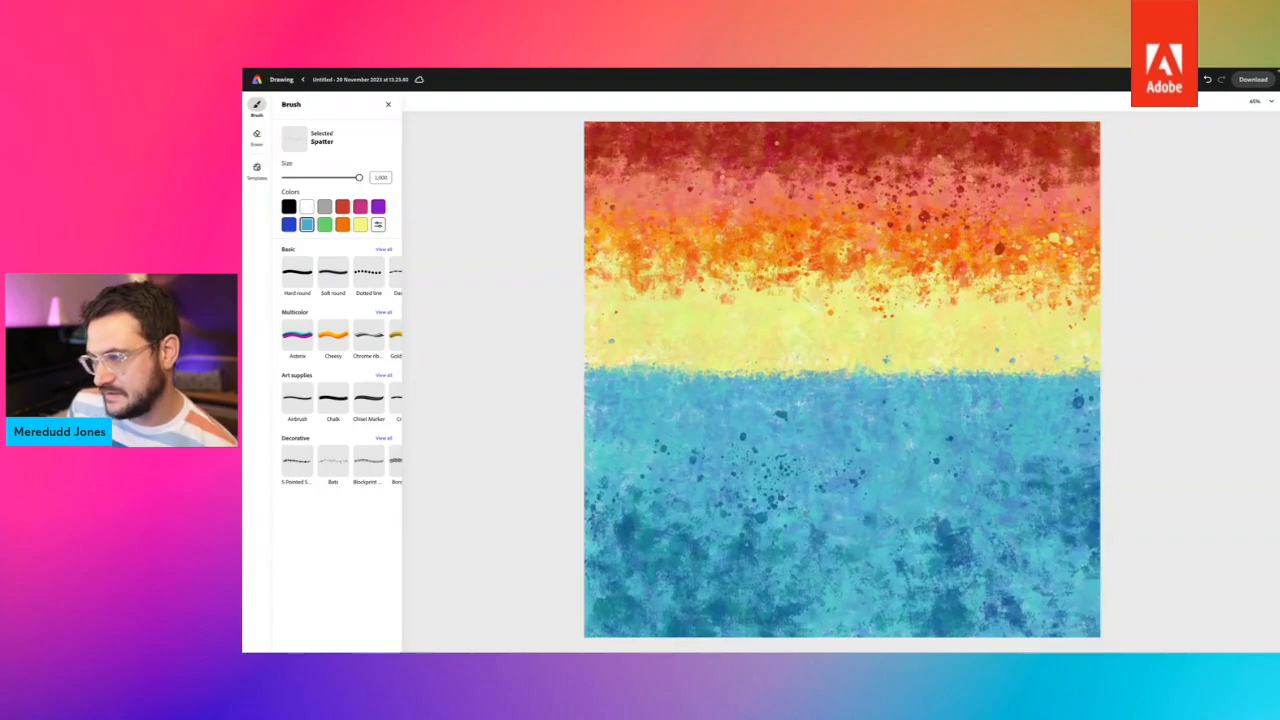
Spatter white foam droplets in scattered clusters over the blue water.
click(306, 206)
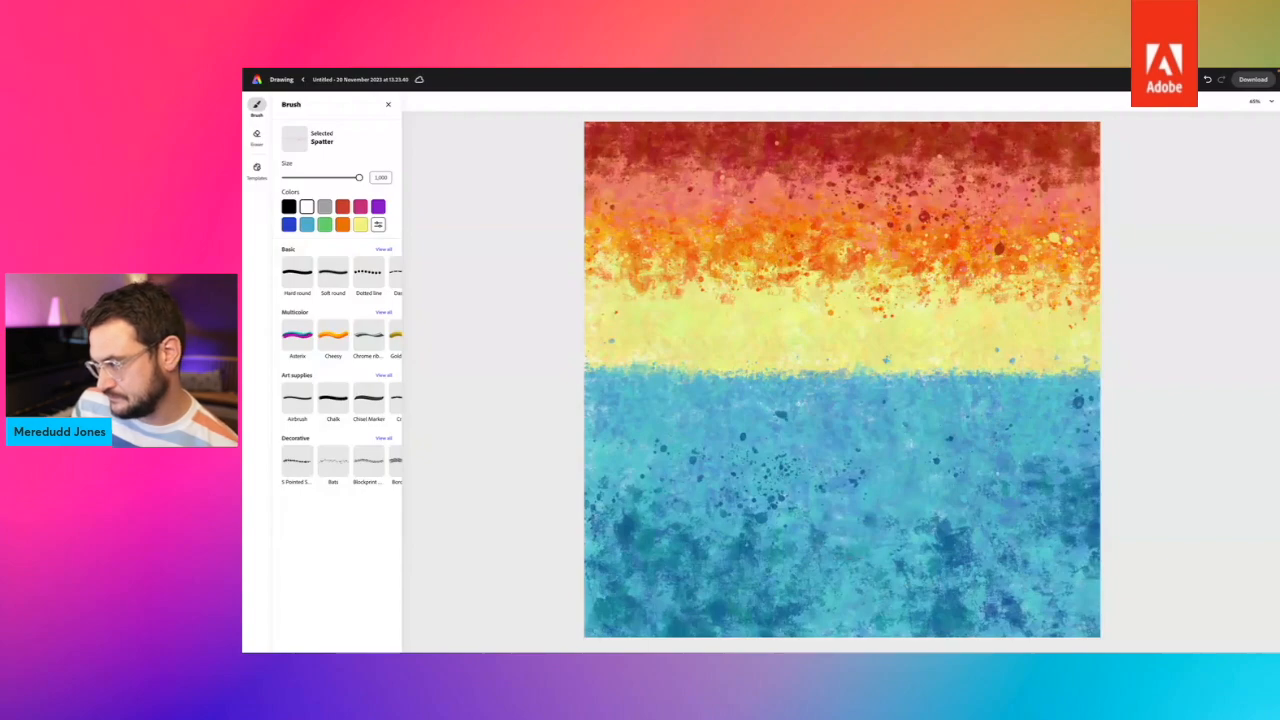
click(960, 475)
click(725, 537)
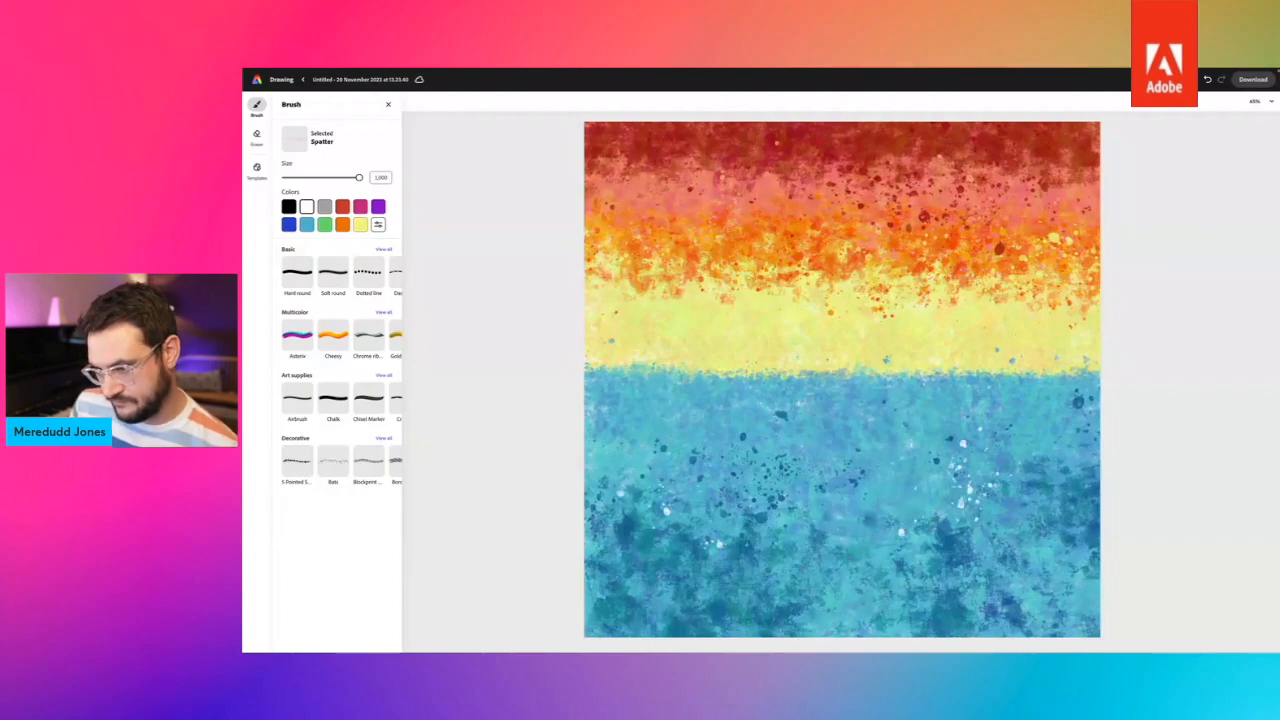
click(690, 415)
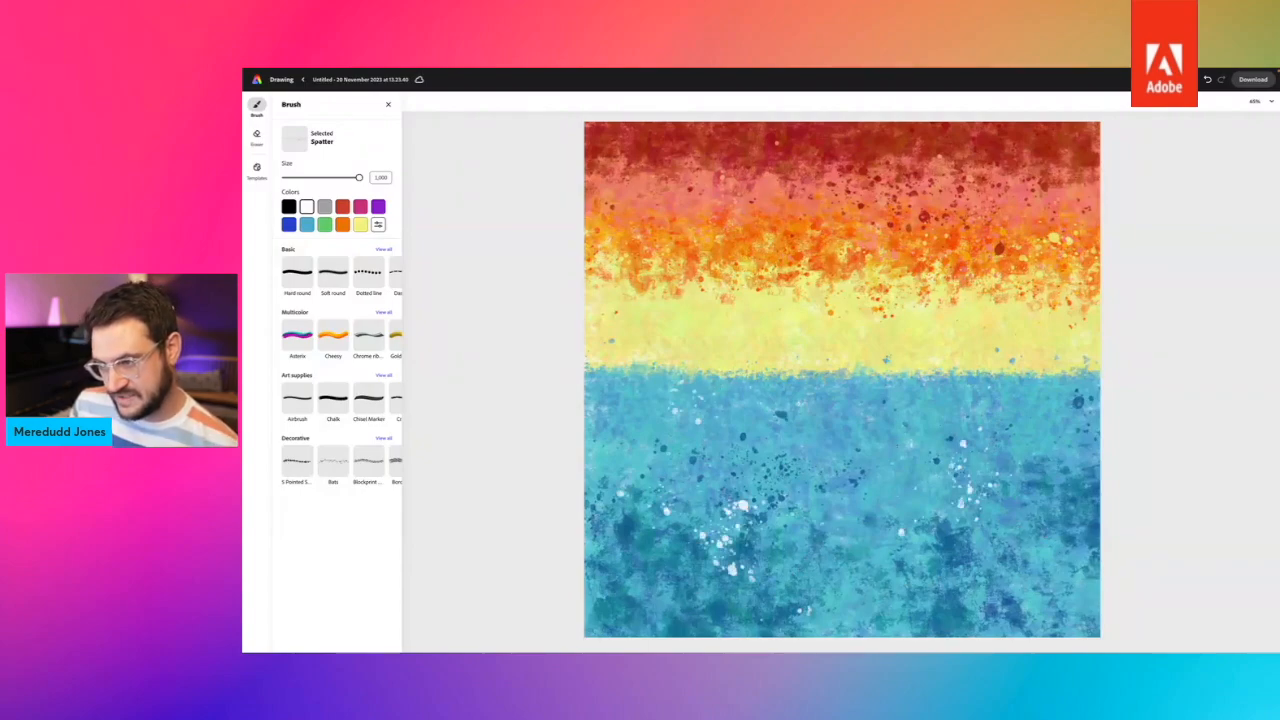
click(718, 401)
click(1085, 545)
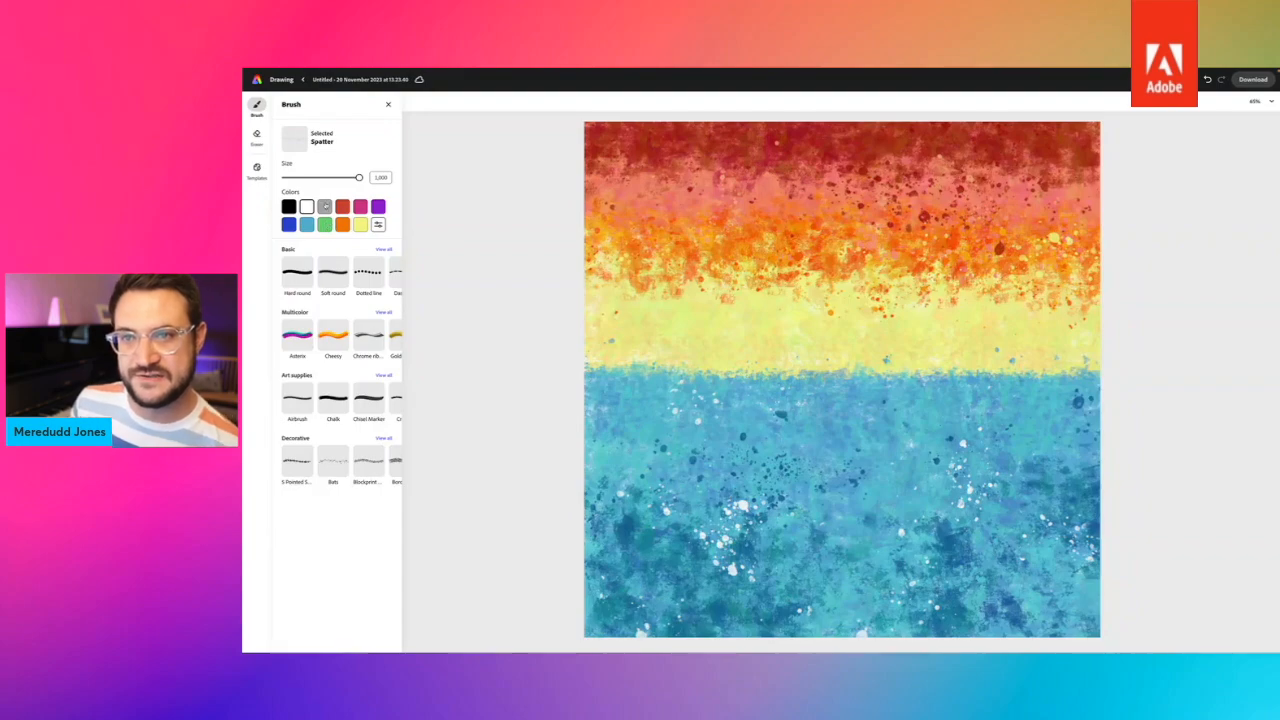
Mix a lighter custom grey, #C2C2C2, and spatter it sparsely over the water.
click(324, 206)
click(378, 224)
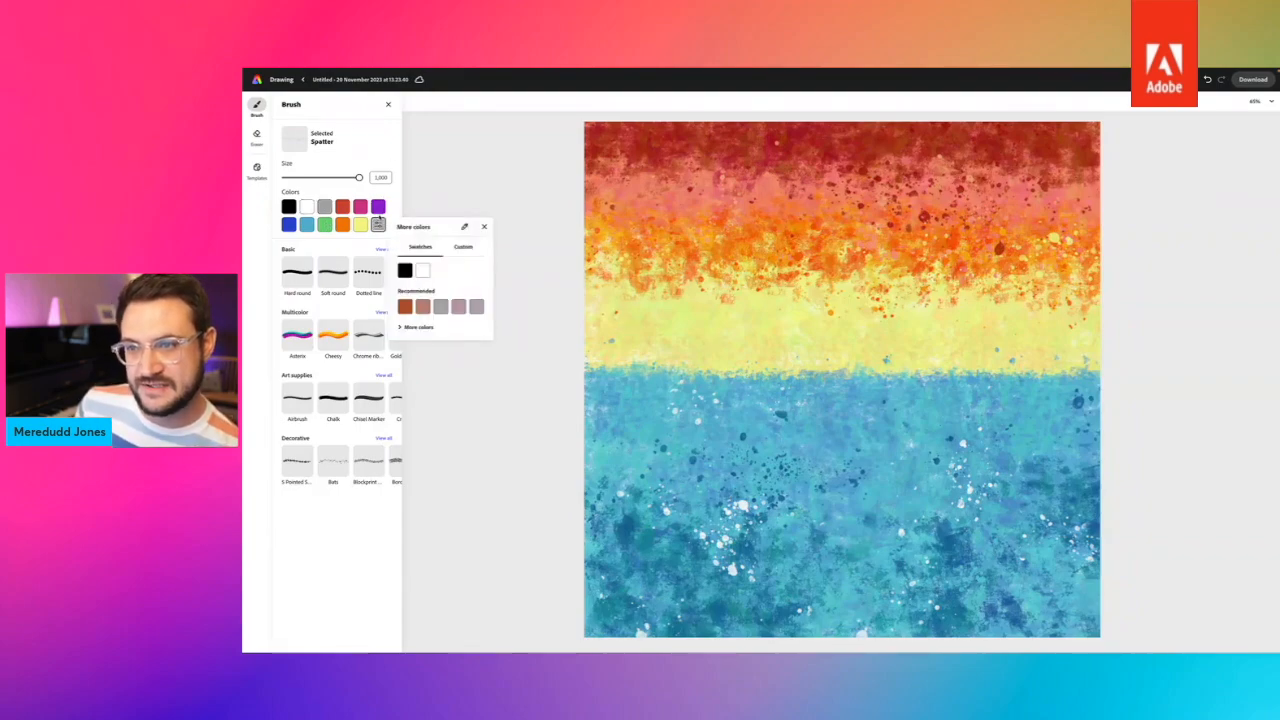
click(466, 247)
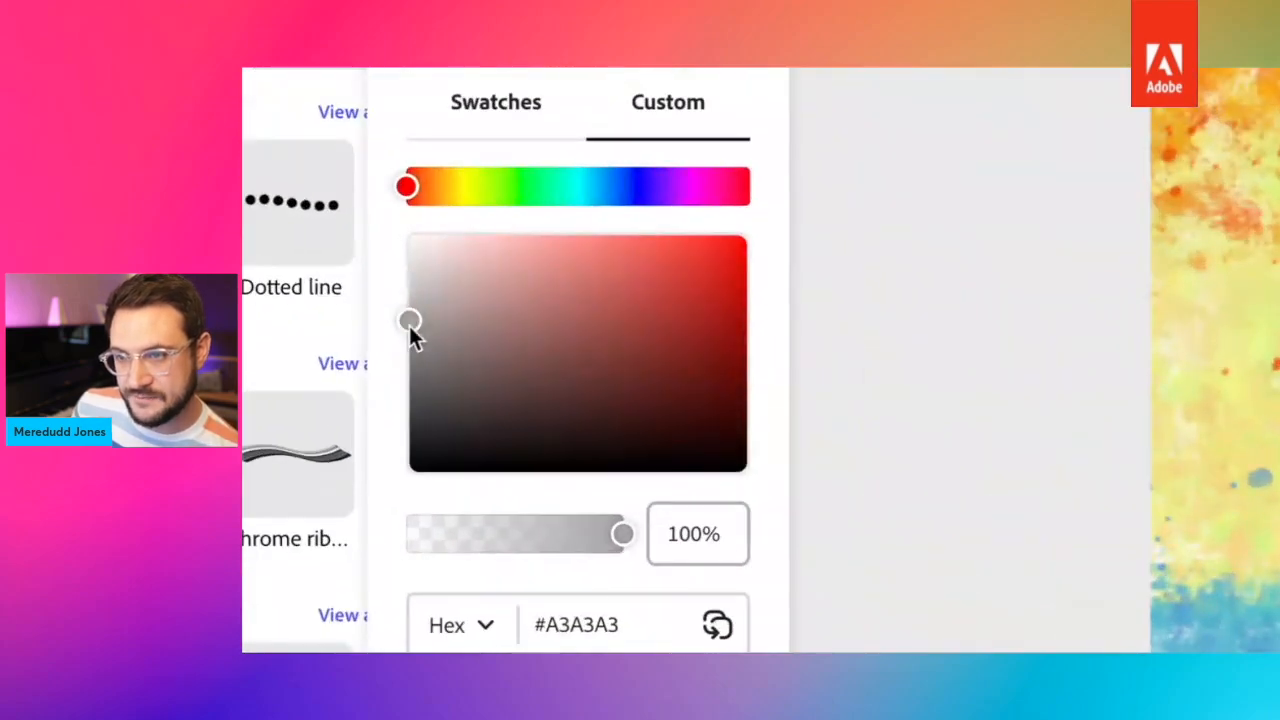
drag(398, 302, 405, 286)
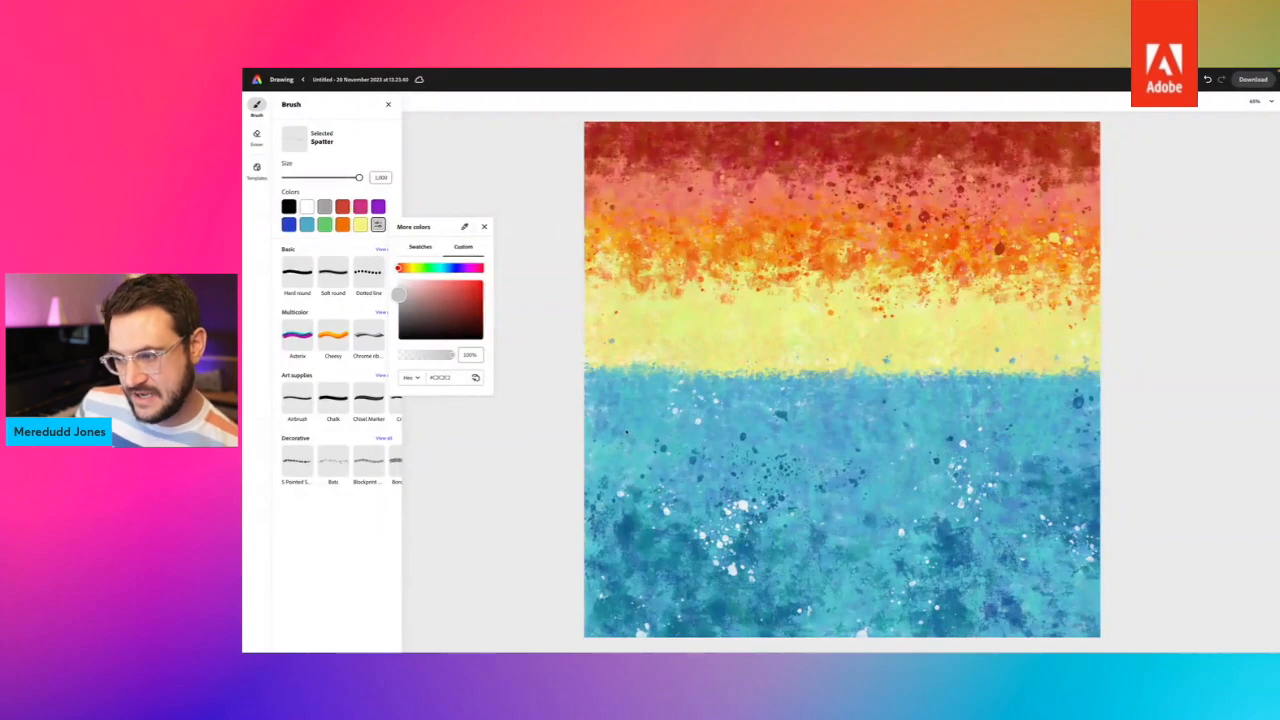
click(627, 432)
drag(640, 428, 674, 424)
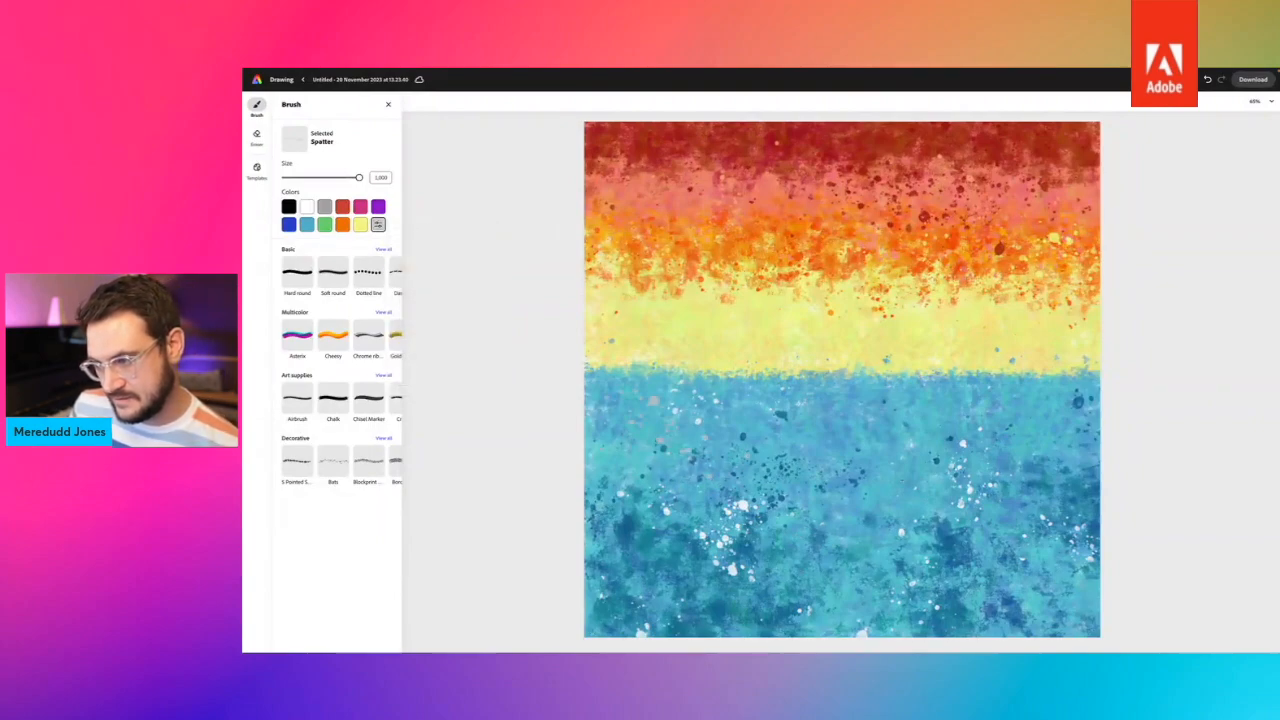
drag(992, 622, 1037, 650)
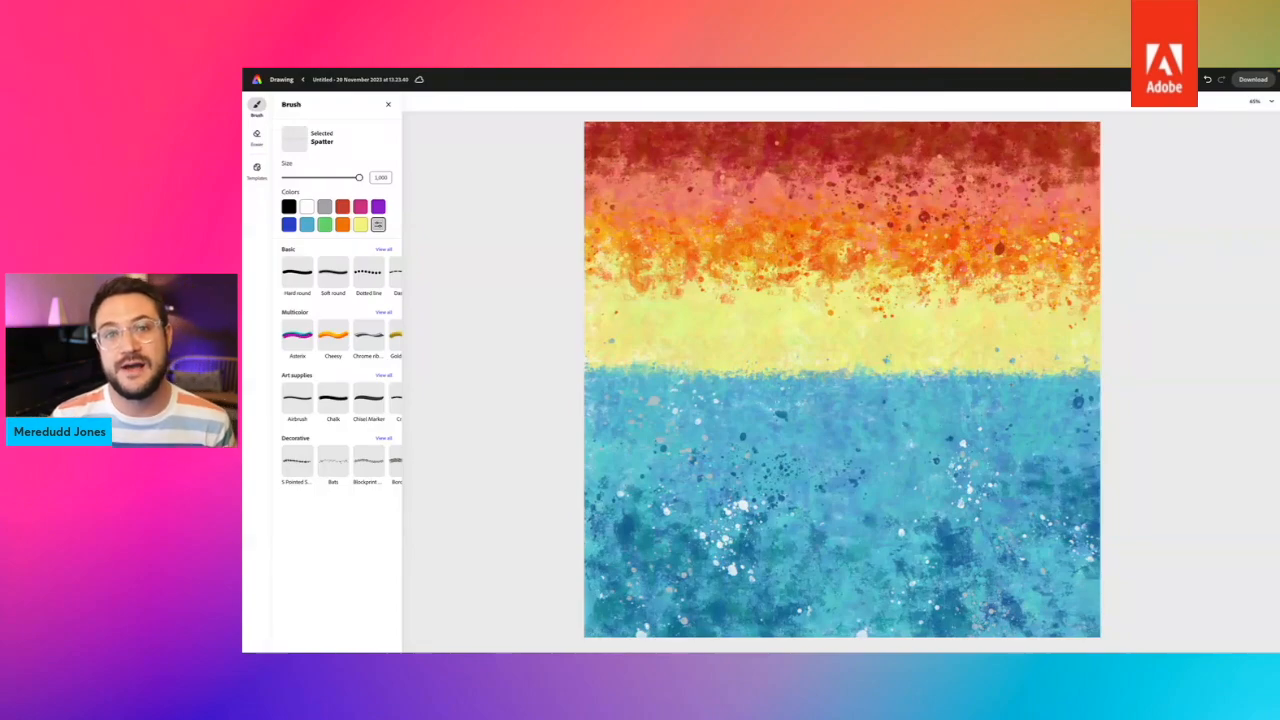
Download the finished painting as a PNG file.
scroll(842, 380, down, 2)
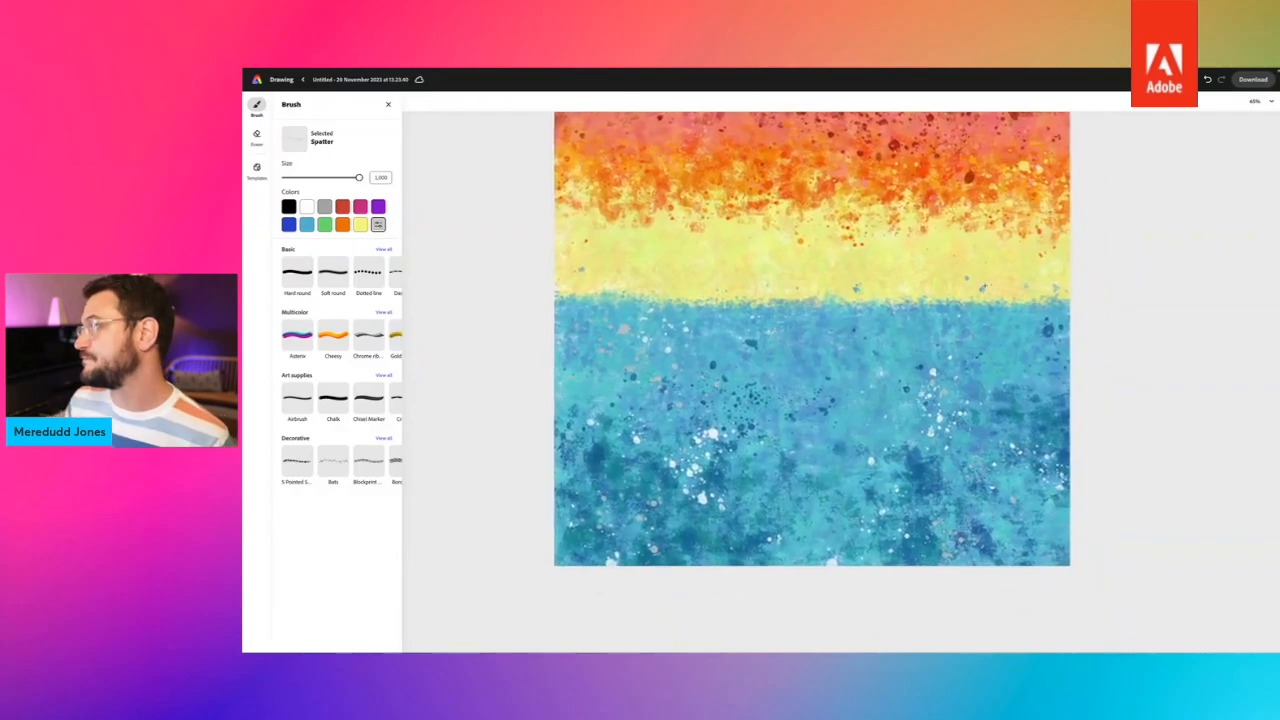
scroll(811, 380, up, 3)
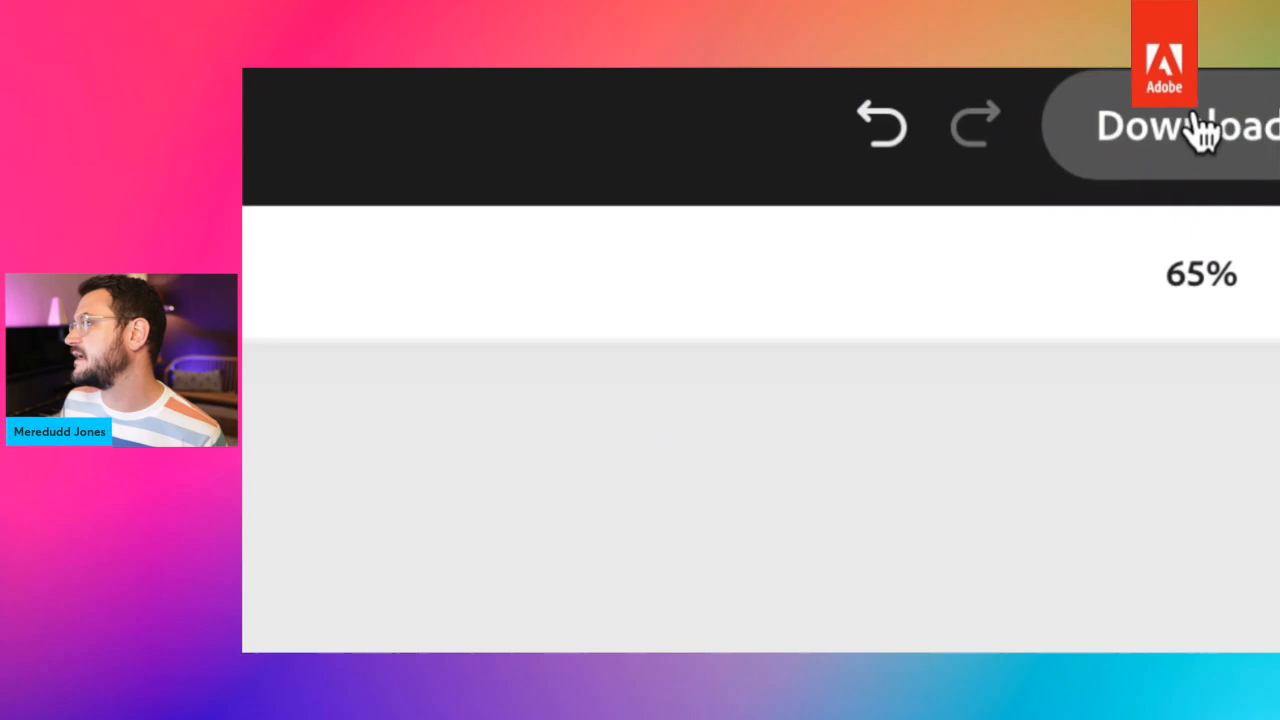
click(1200, 128)
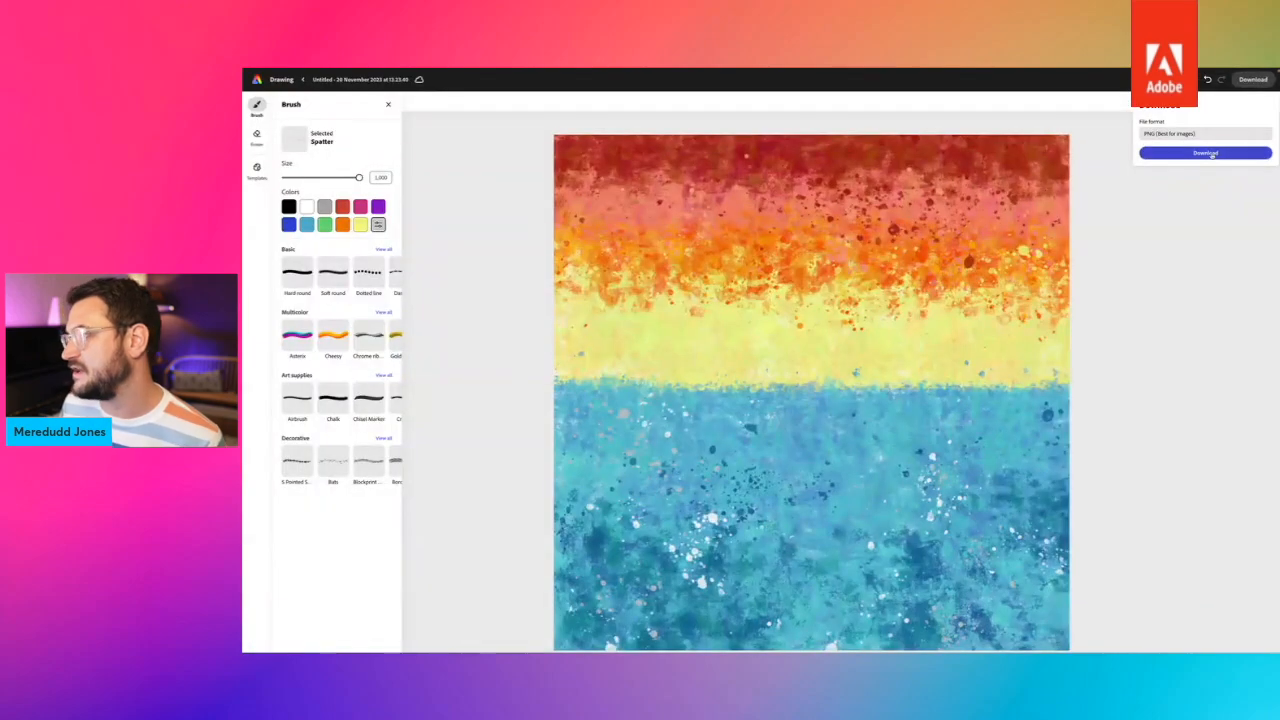
click(1211, 154)
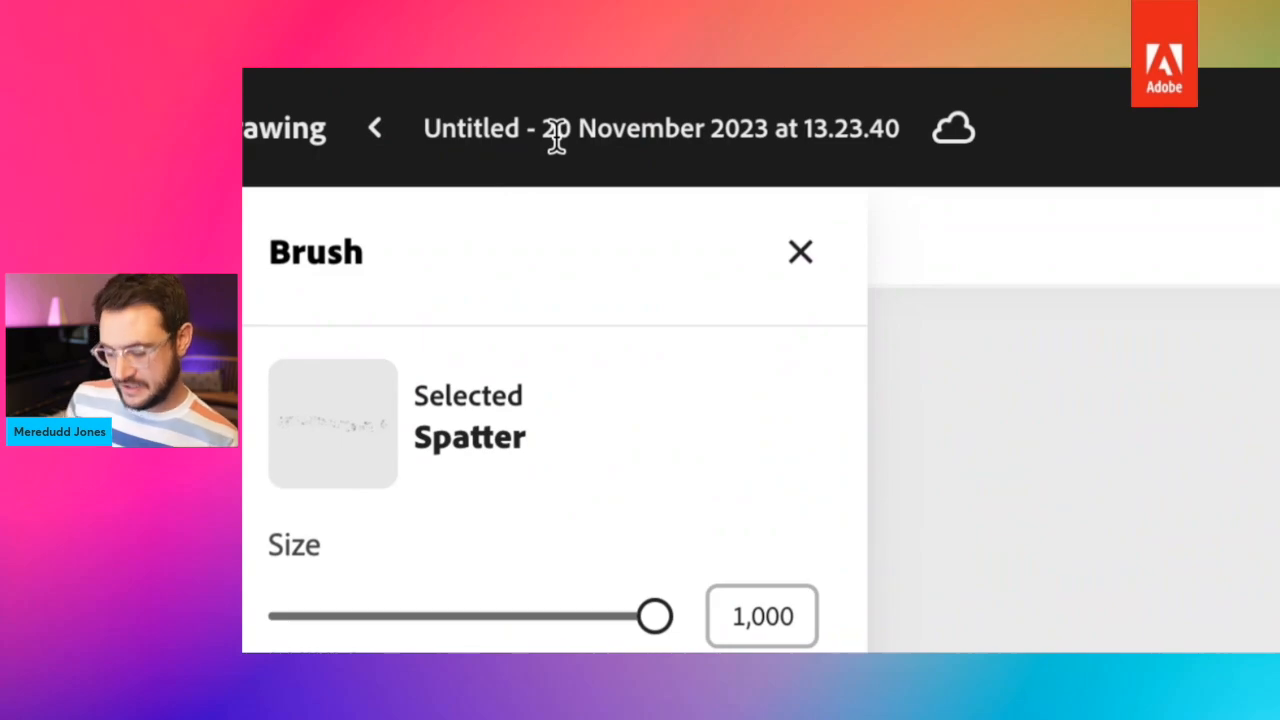
Rename the drawing as "sea background".
click(556, 132)
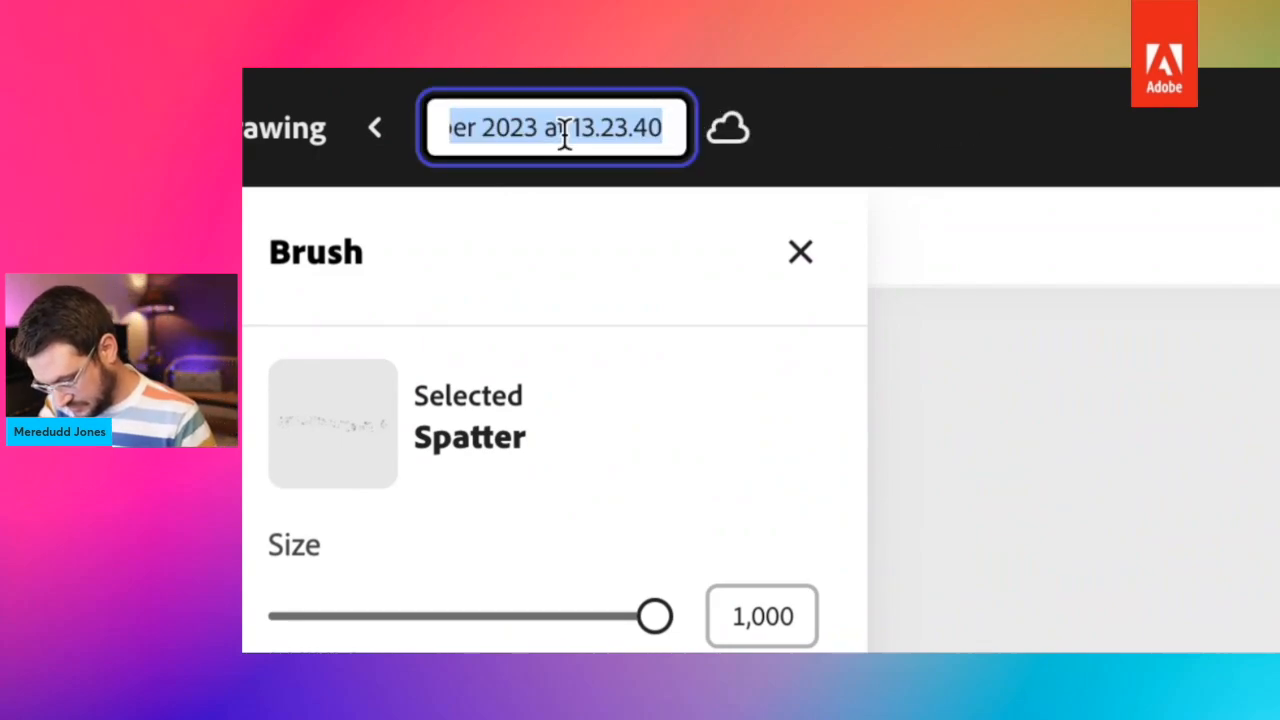
text(sea ba)
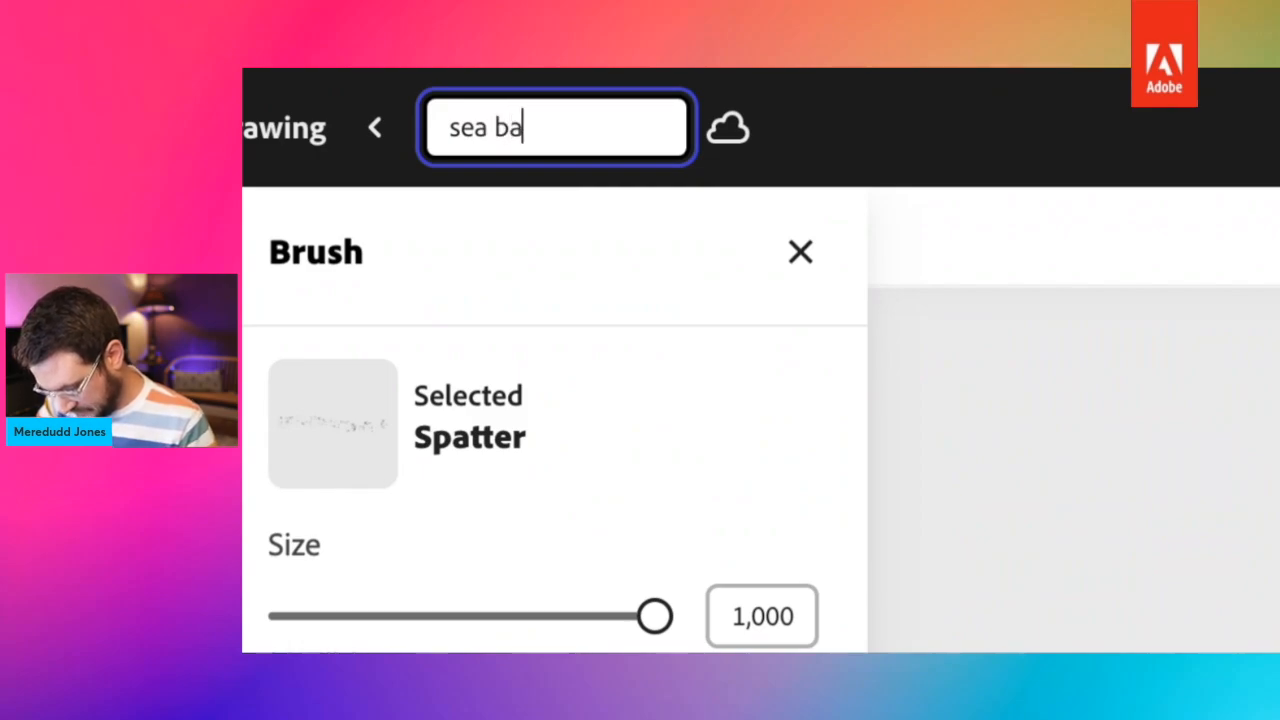
text(ckground)
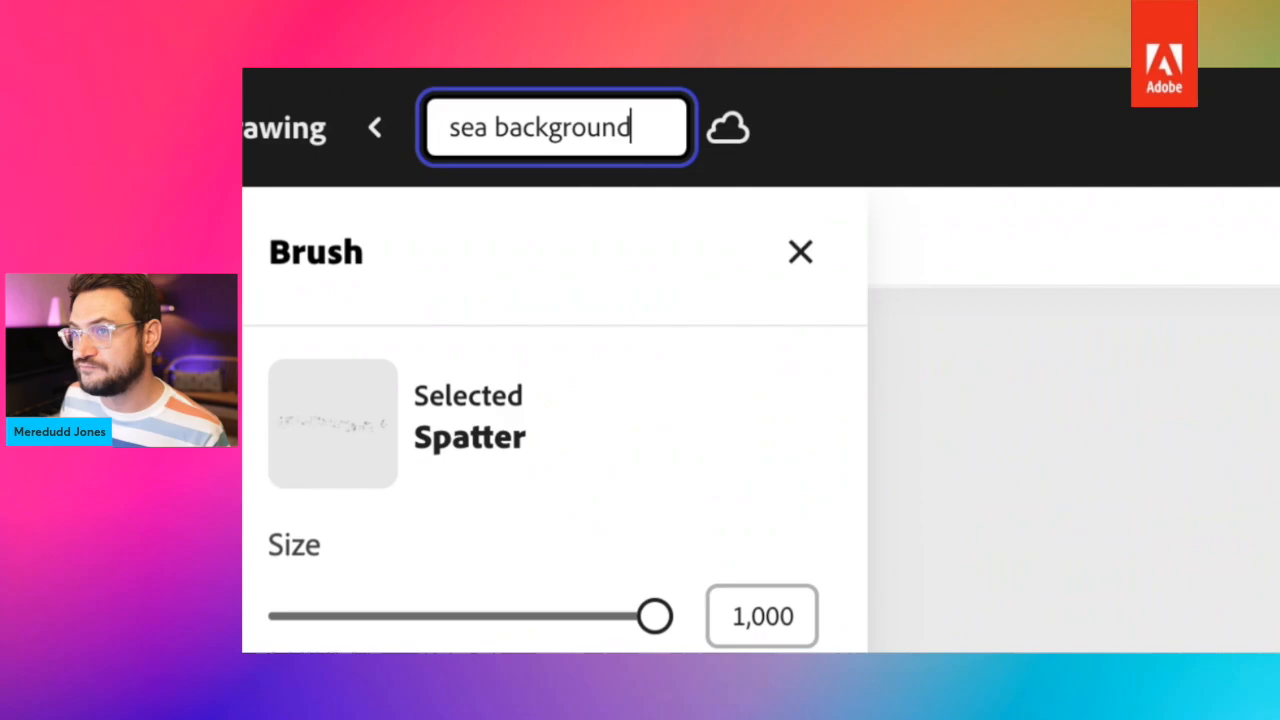
key(Return)
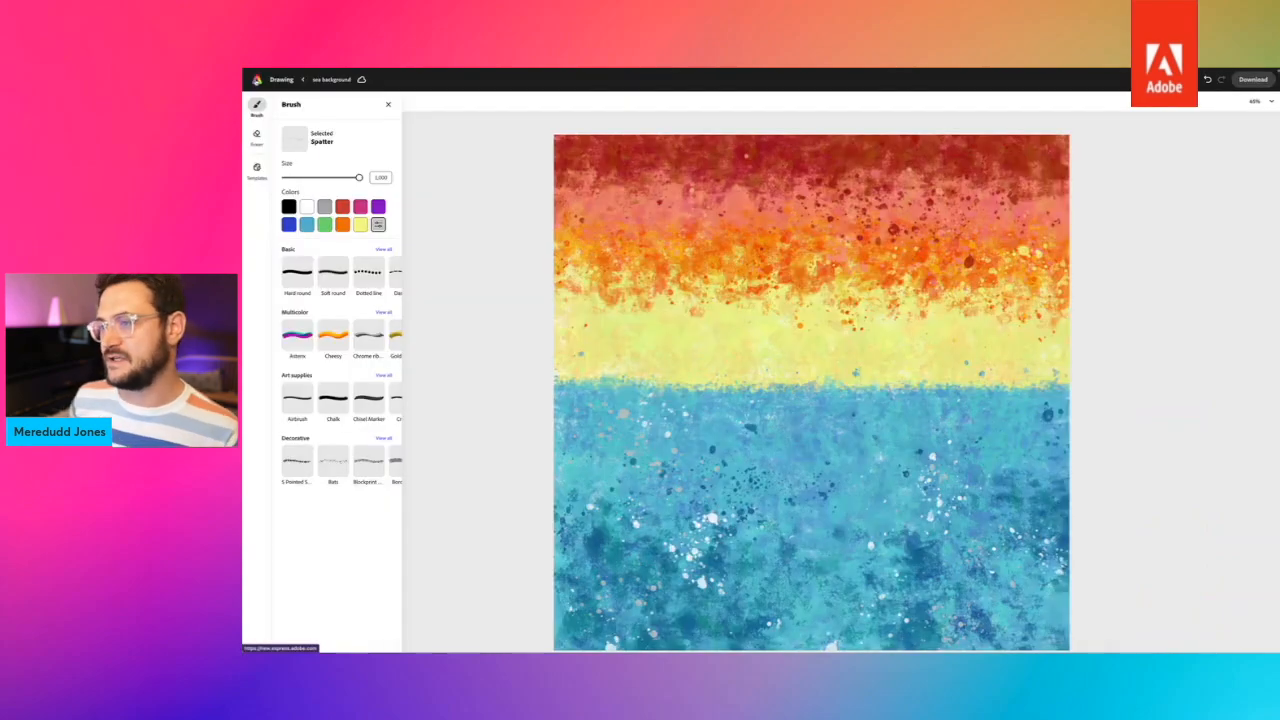
Return to the home page and create a new blank design in the Square 1:1 size.
click(257, 81)
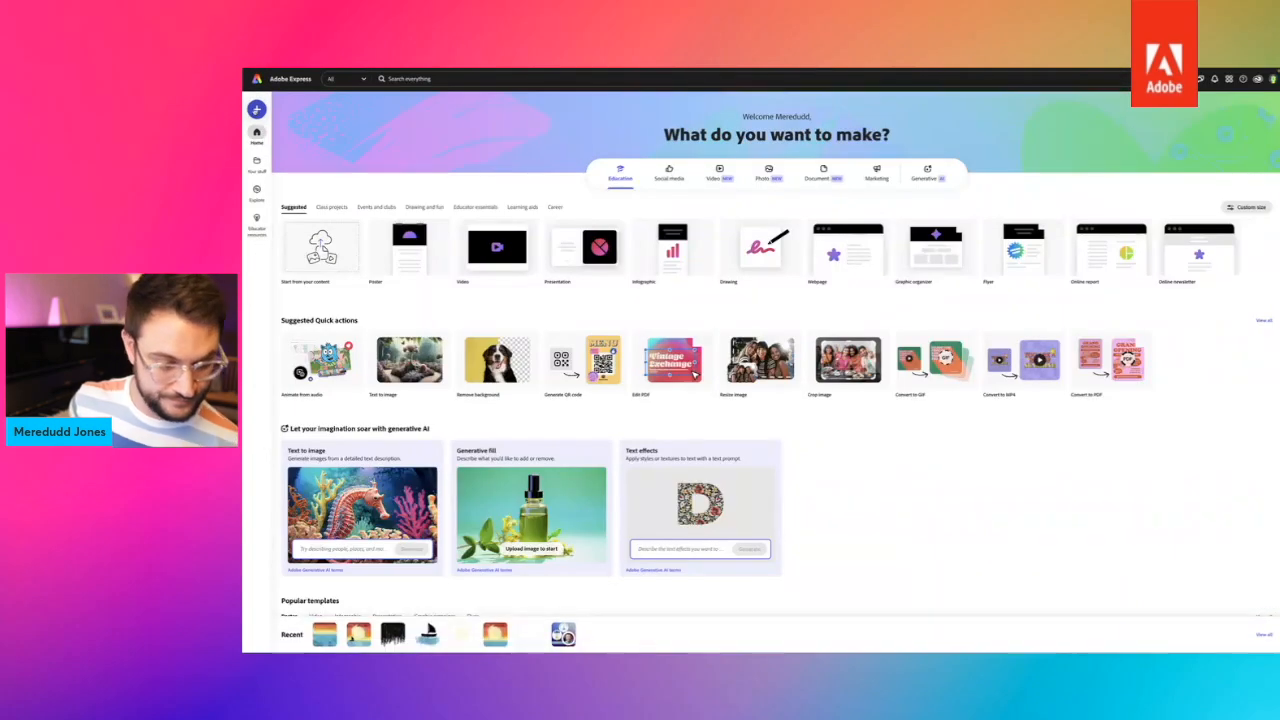
click(256, 109)
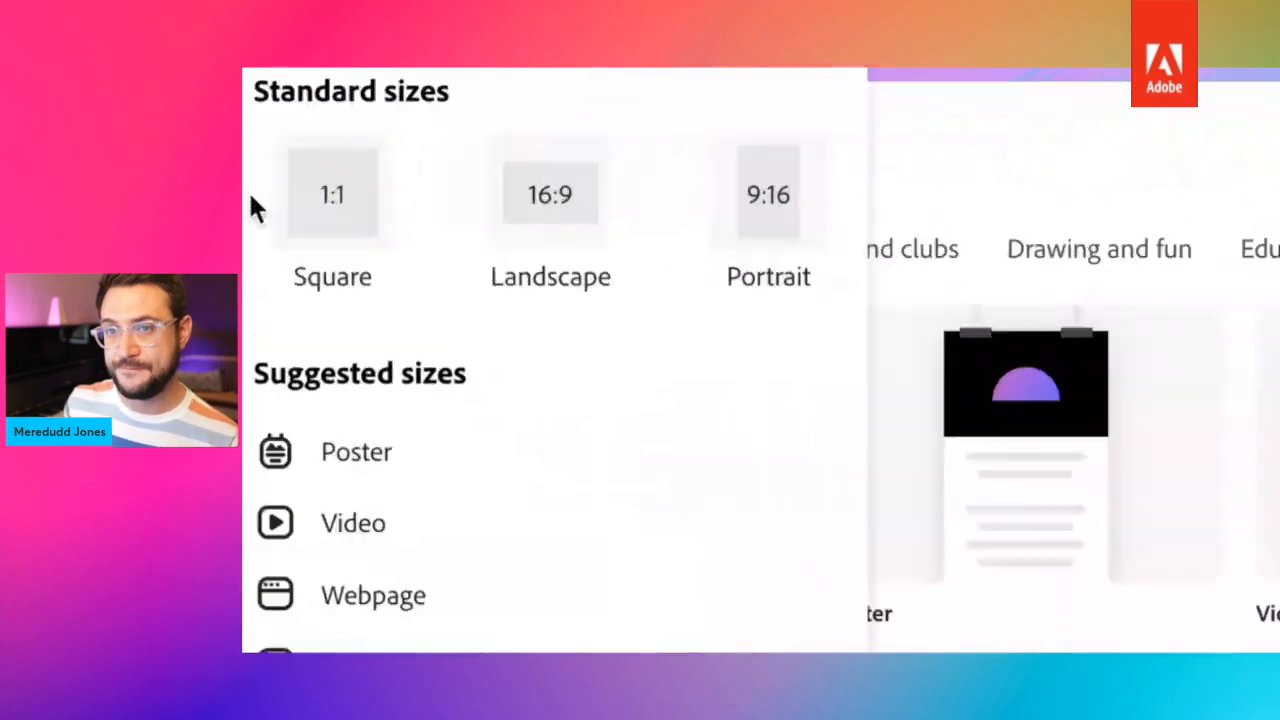
click(266, 196)
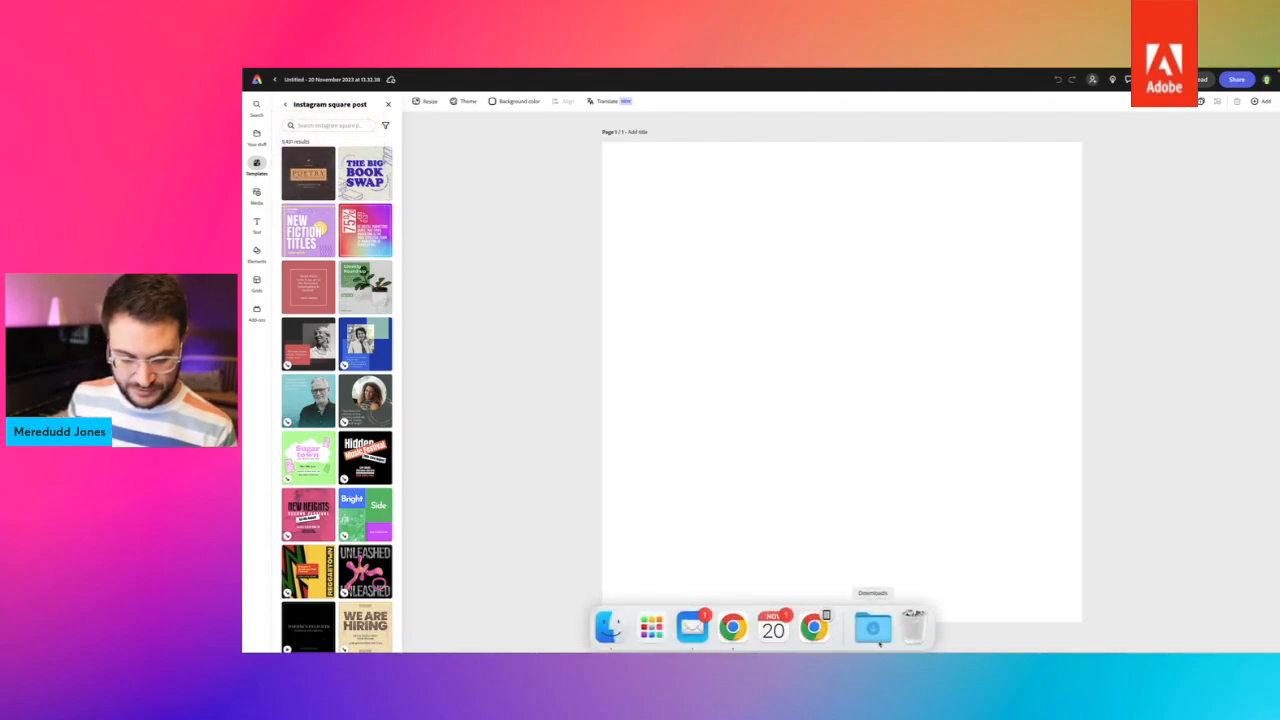
Place the downloaded seascape image, Untitled (5).png, from the Downloads folder onto the blank square page.
click(257, 195)
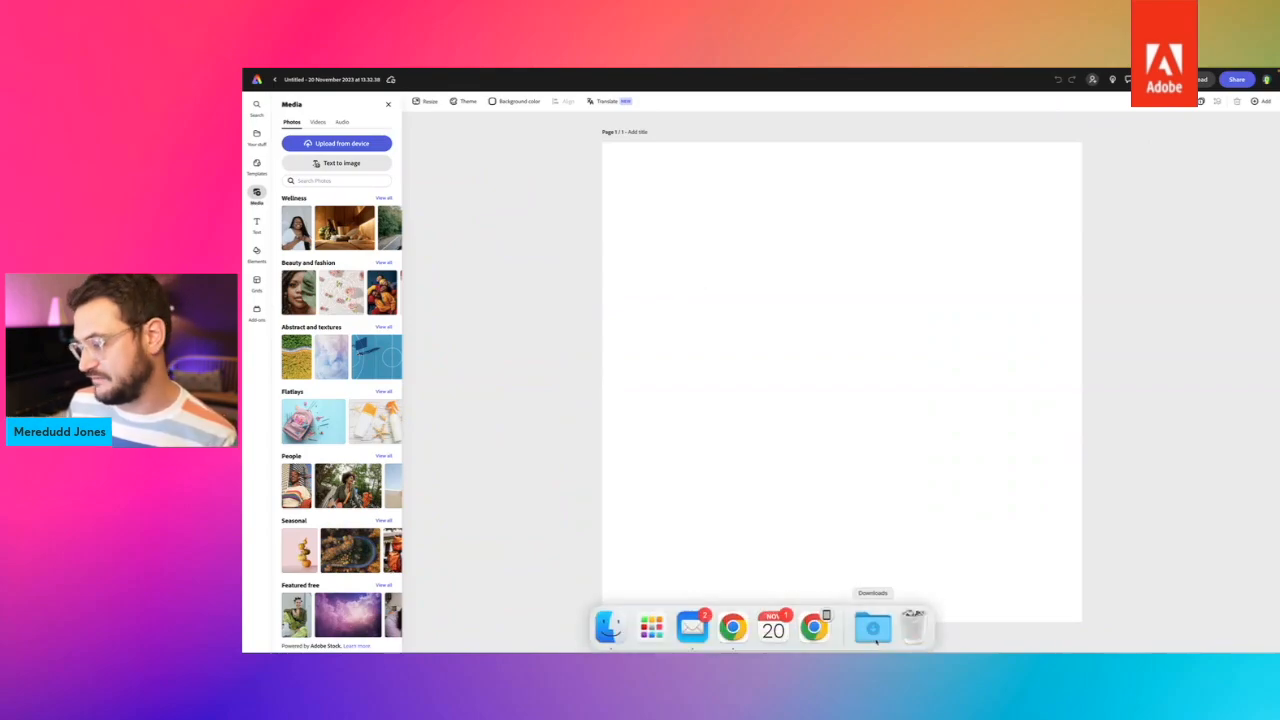
click(874, 632)
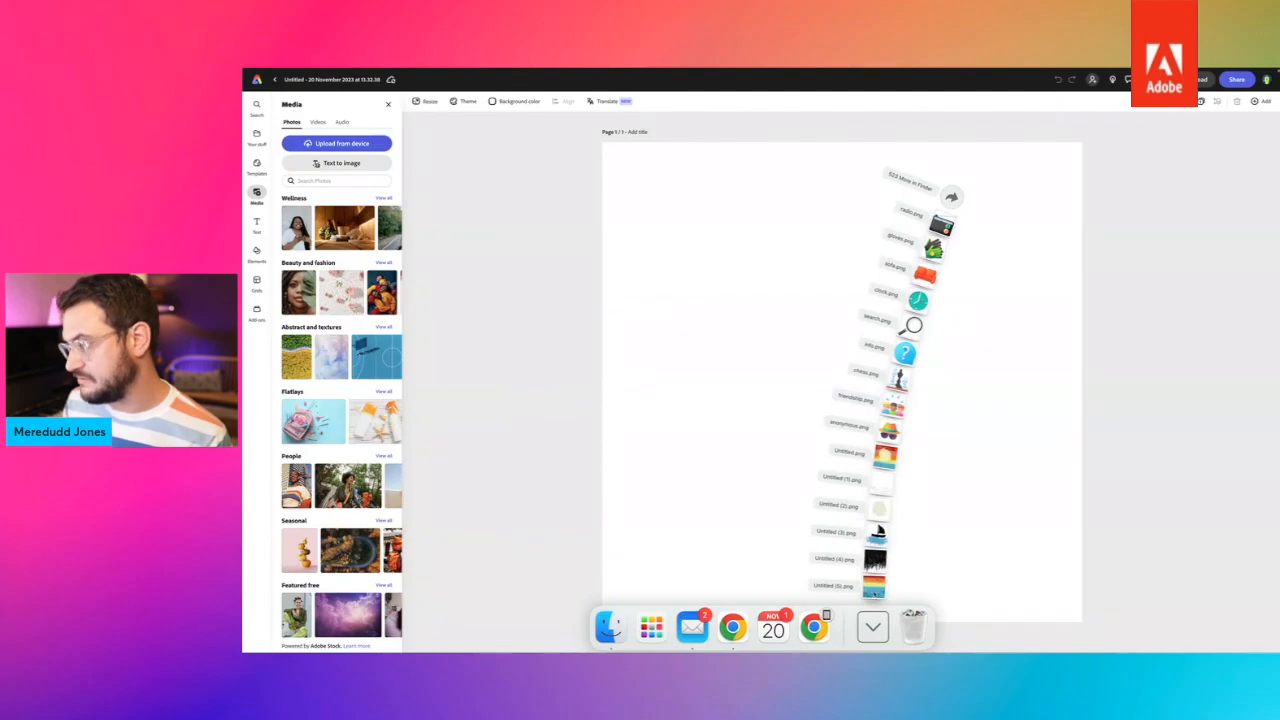
click(823, 380)
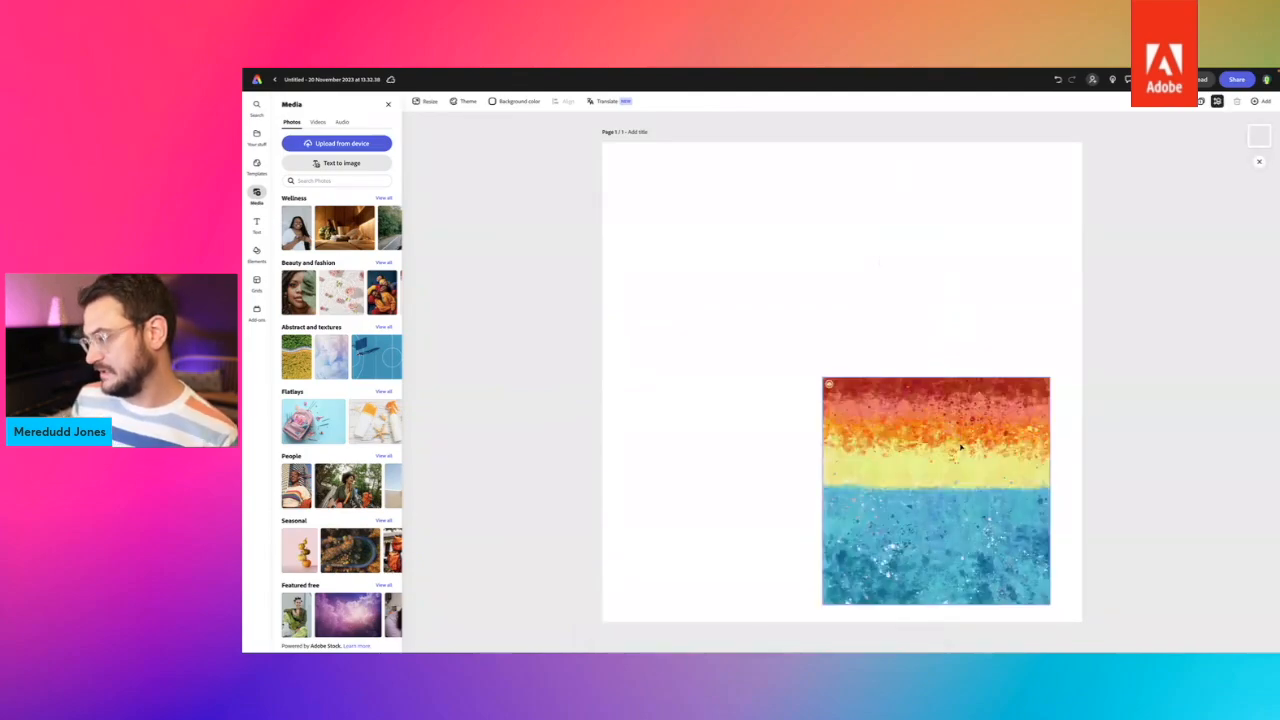
Move the placed seascape image toward the middle of the square page and set it as the page background.
click(960, 449)
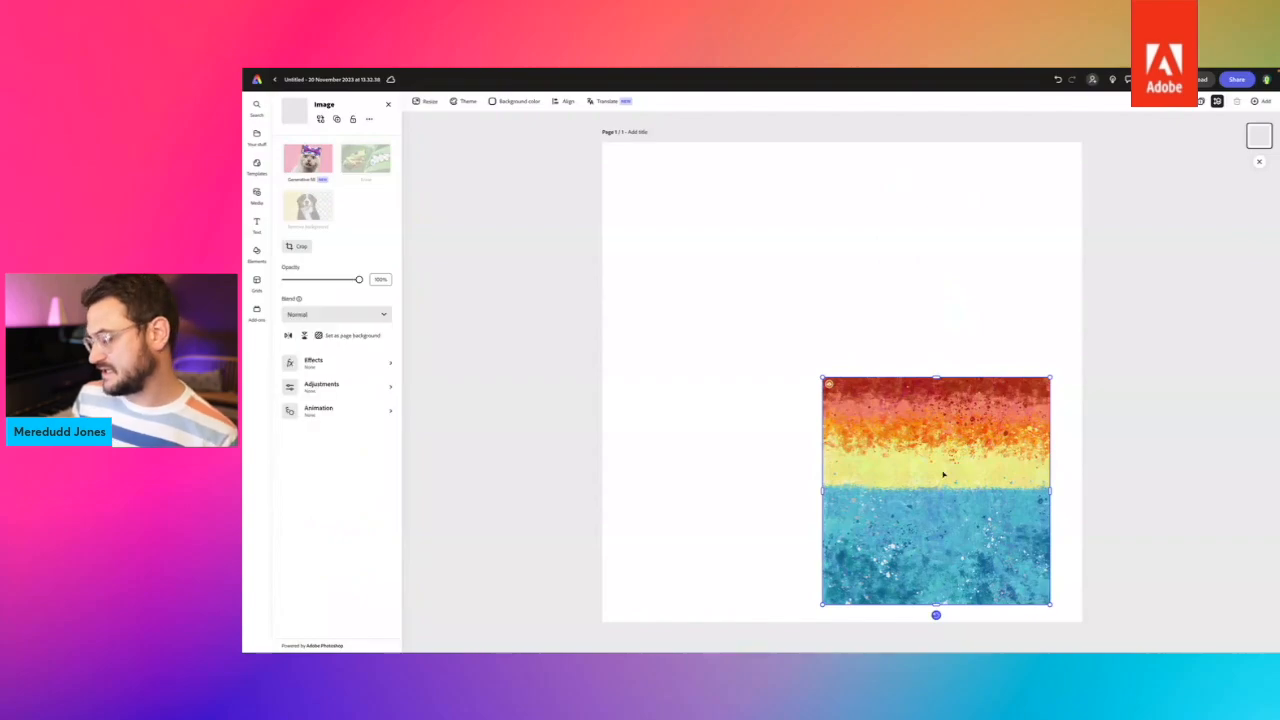
drag(947, 485, 882, 400)
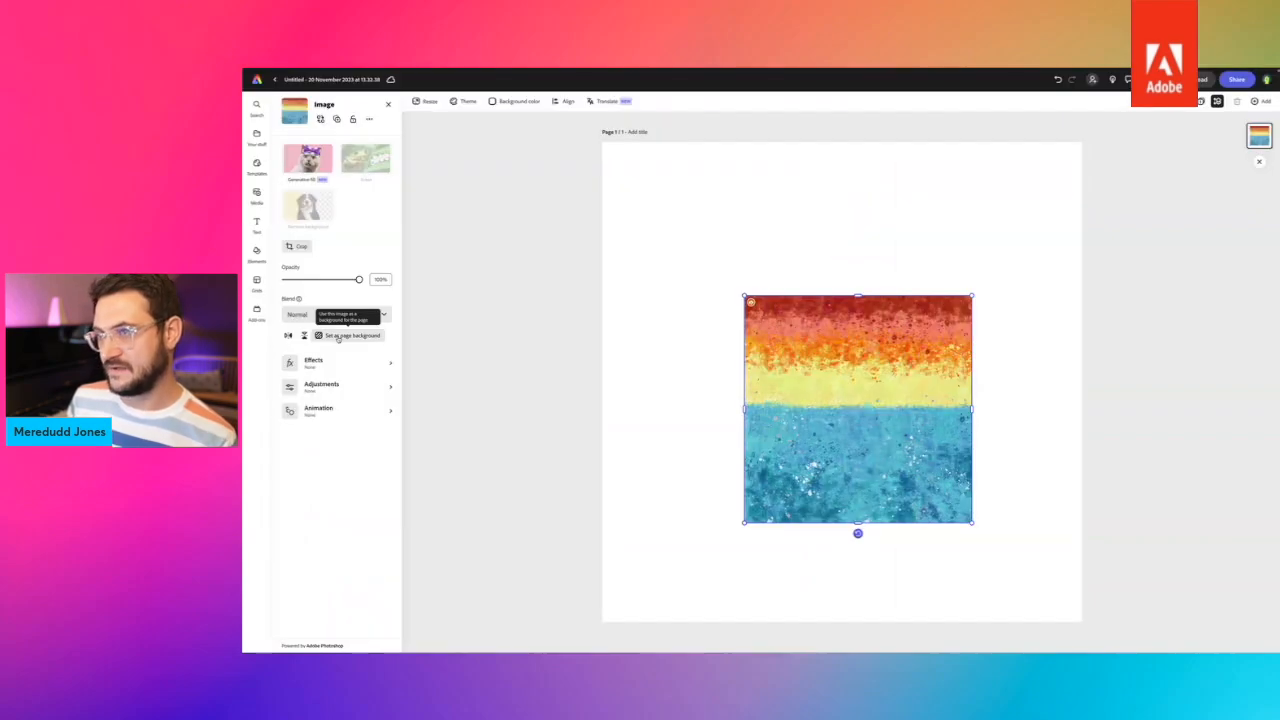
click(338, 337)
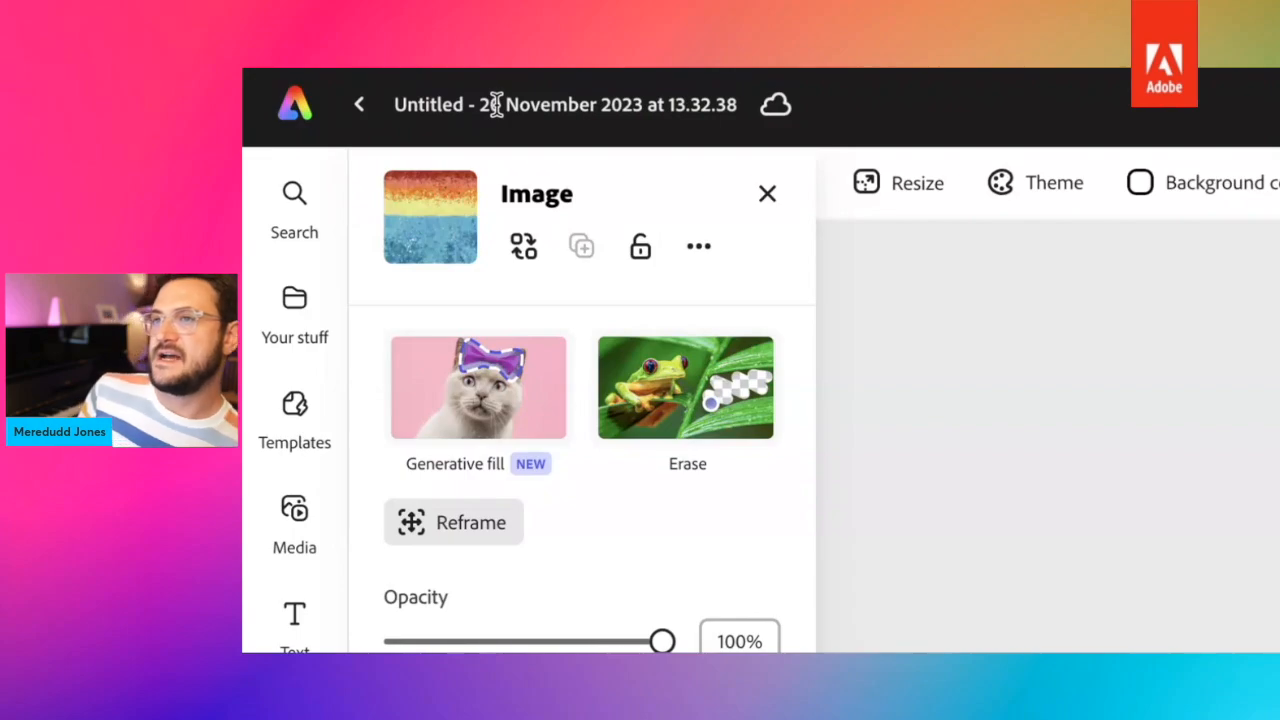
Rename the square design as "Animated Seascape".
click(496, 104)
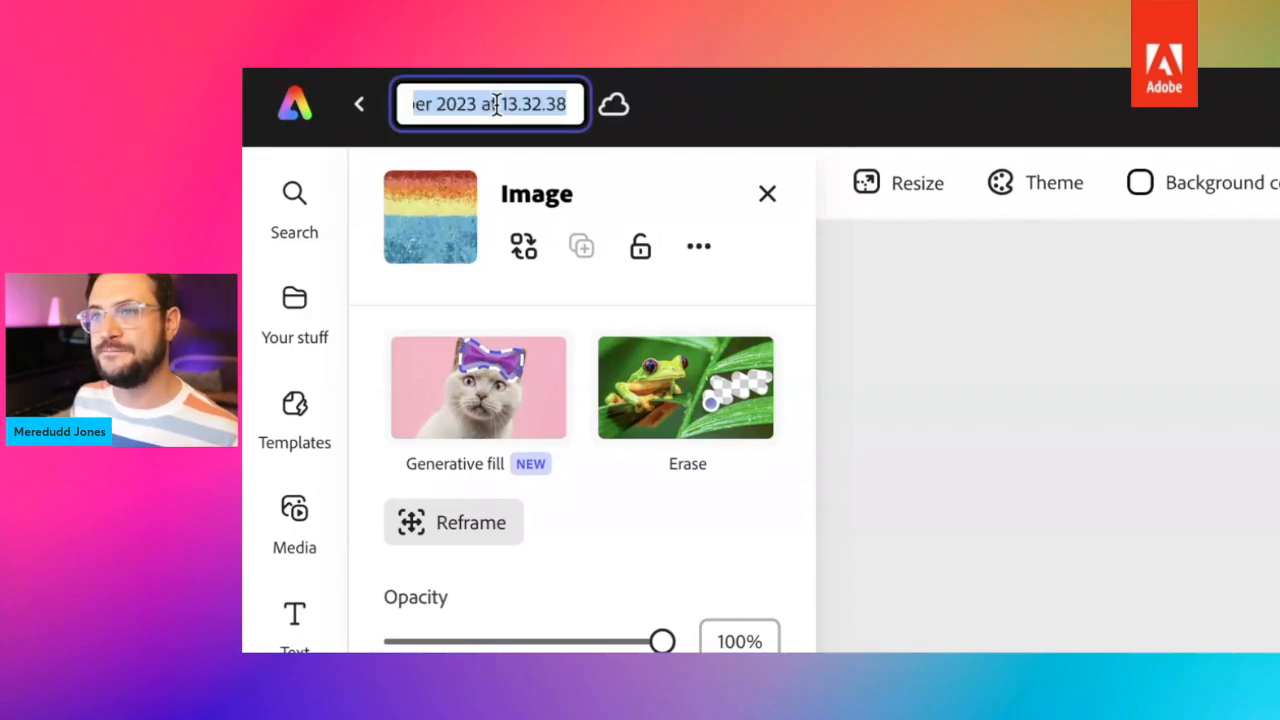
text(Animate)
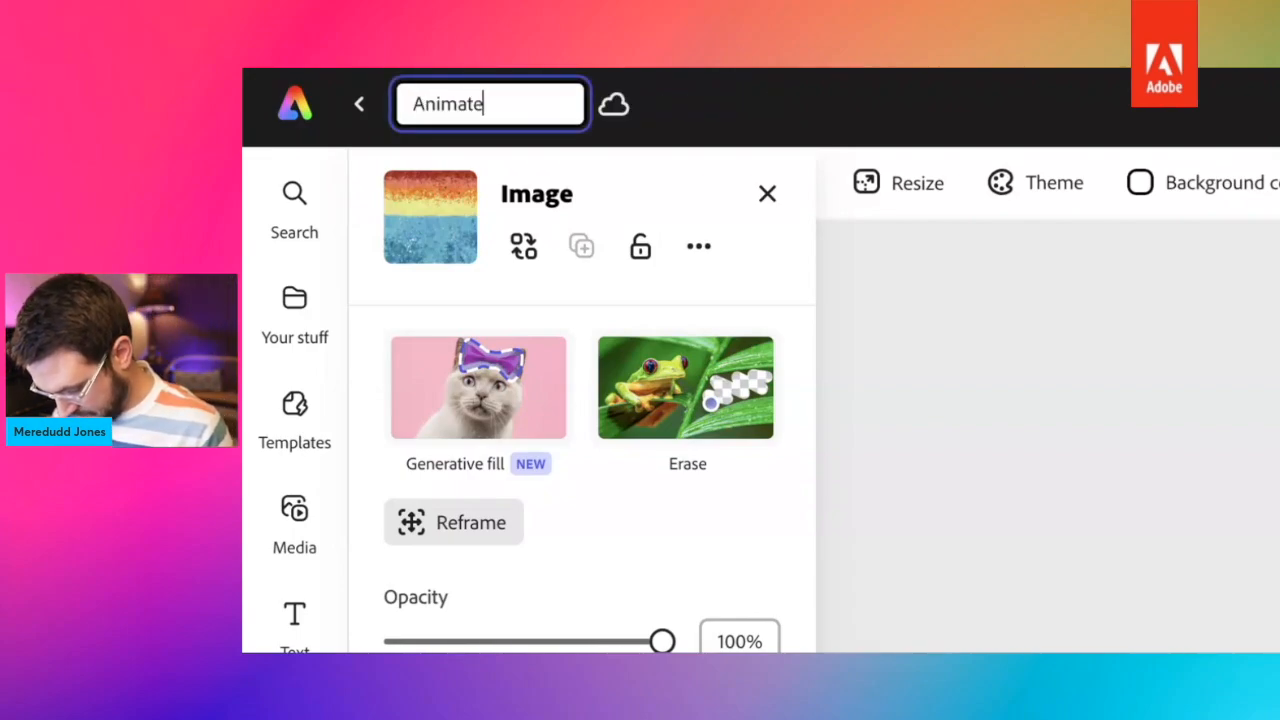
text(d Seas)
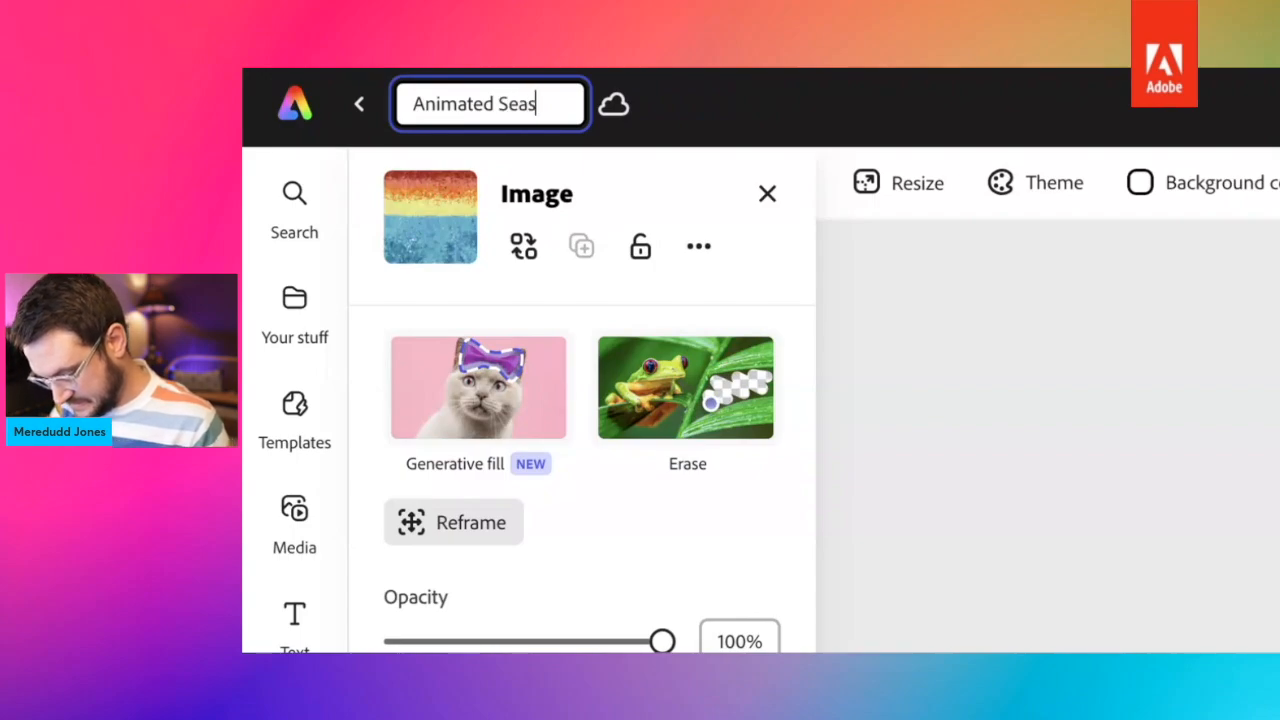
text(cape)
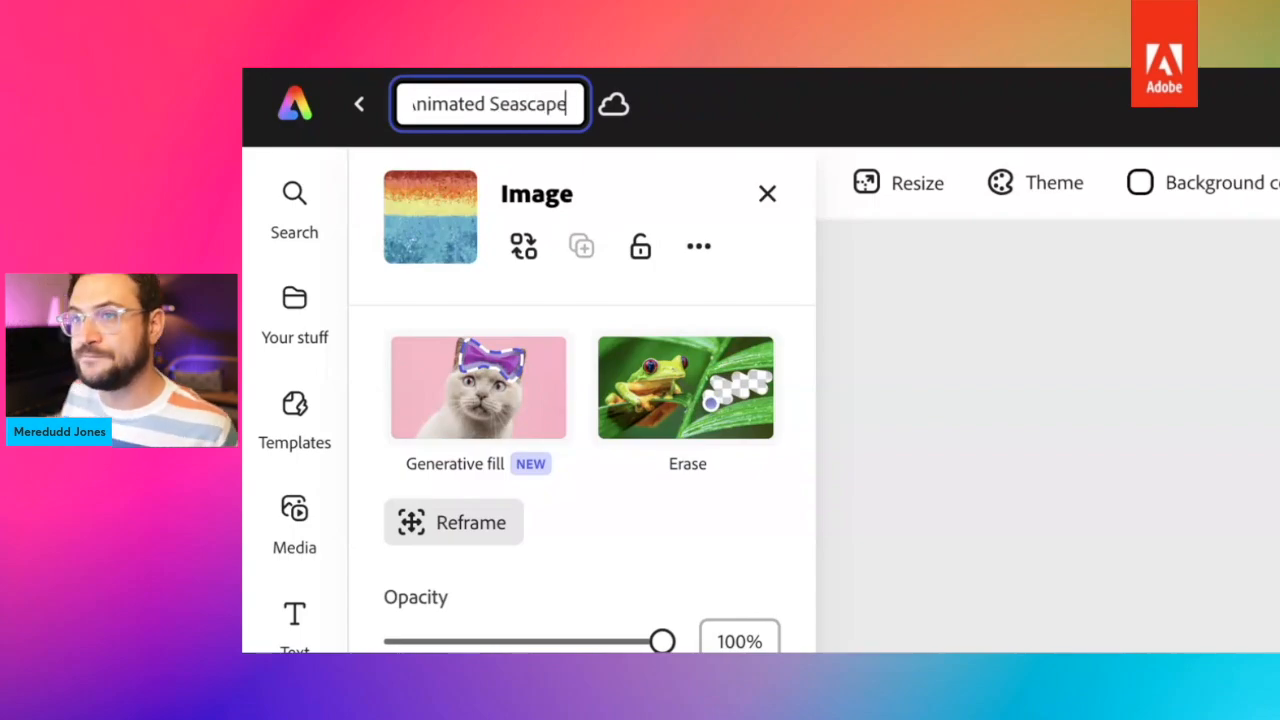
key(Return)
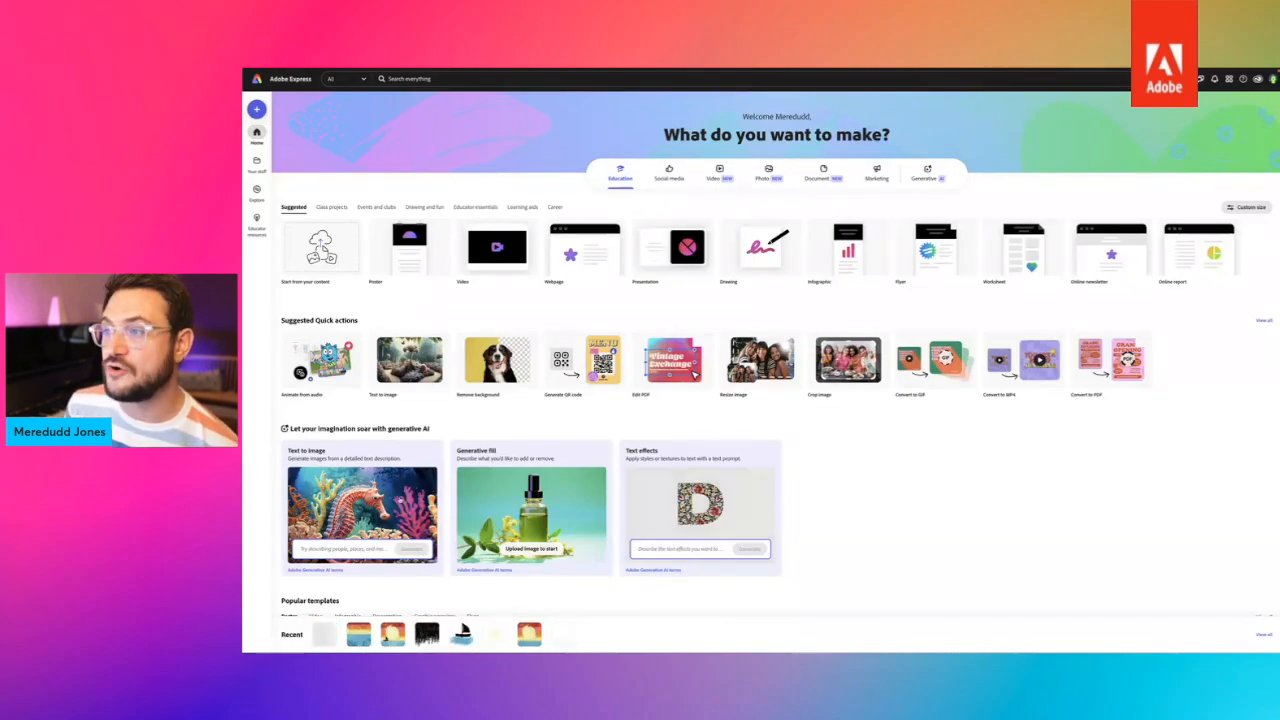
Create a new 2000 x 2000 px drawing from scratch and choose the French impressionist brush from the art supplies brushes.
mouse_move(760, 255)
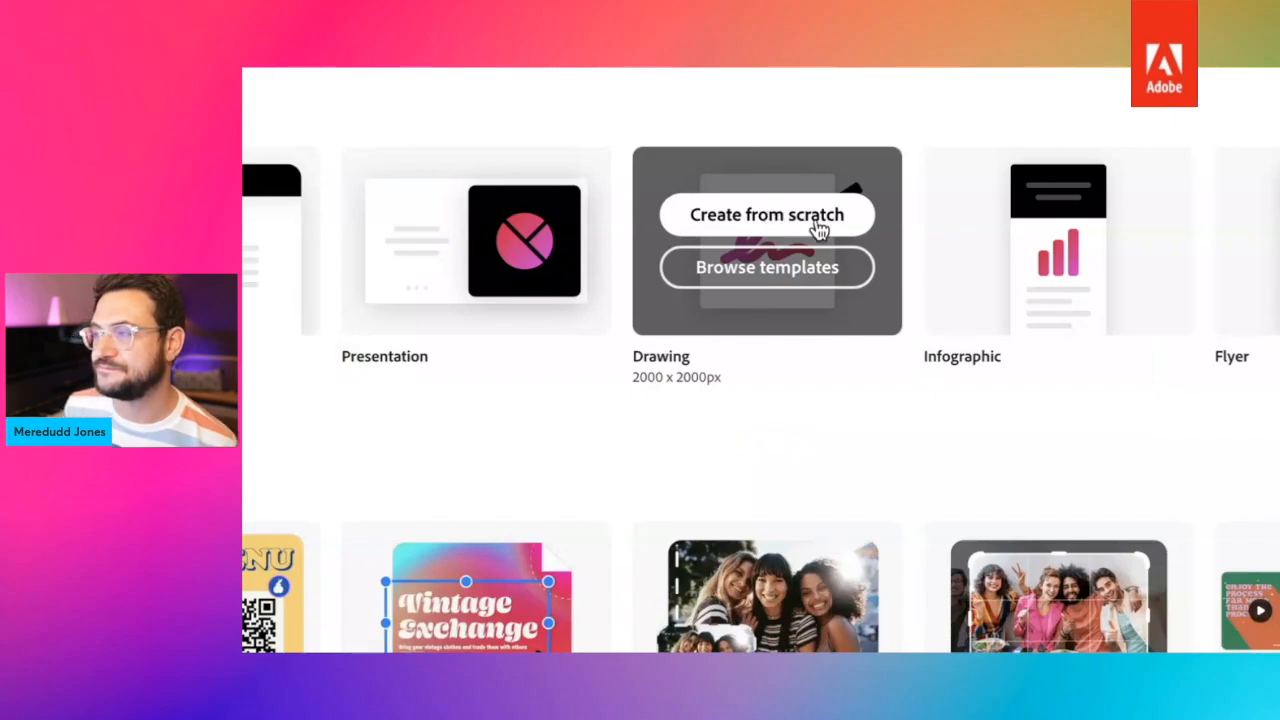
click(817, 228)
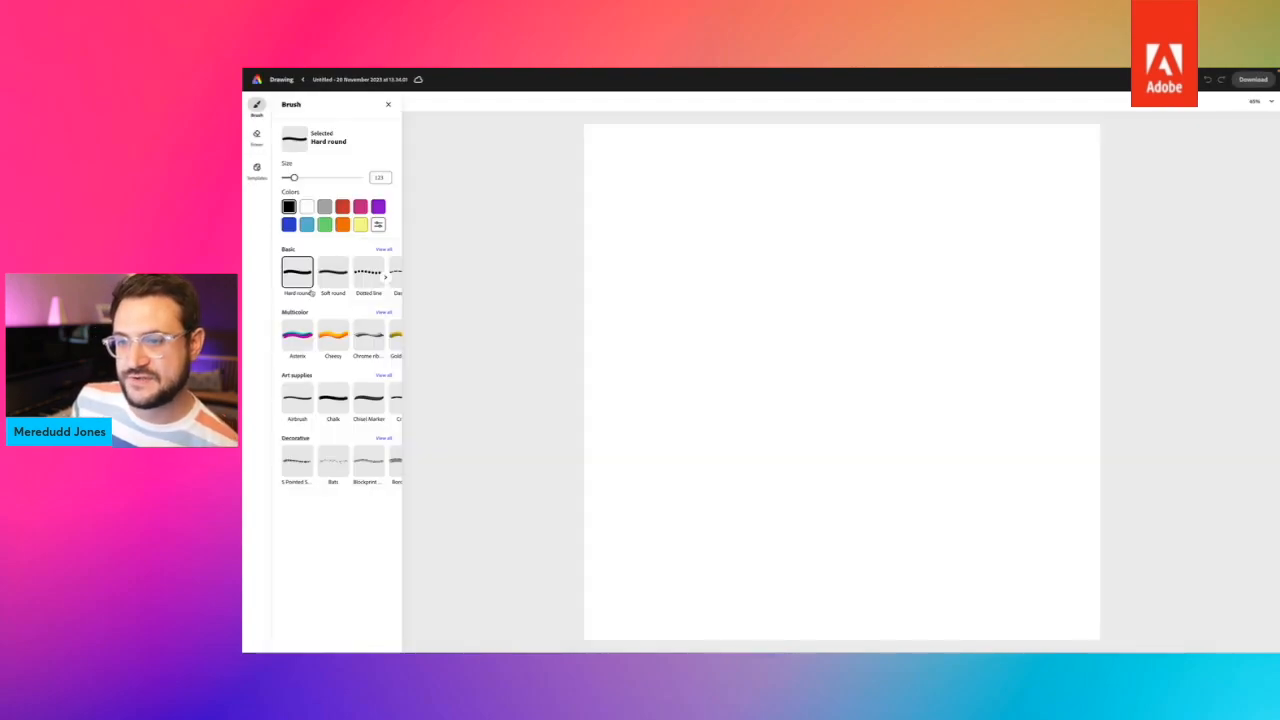
click(384, 376)
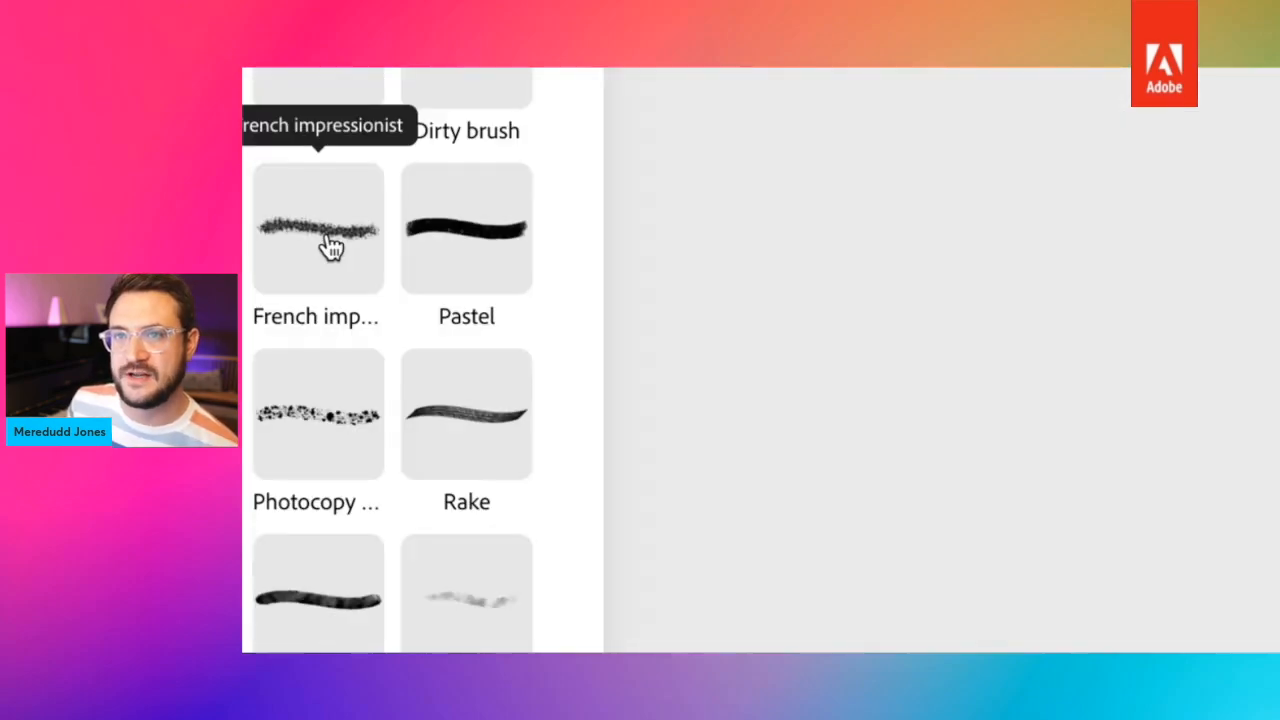
click(334, 233)
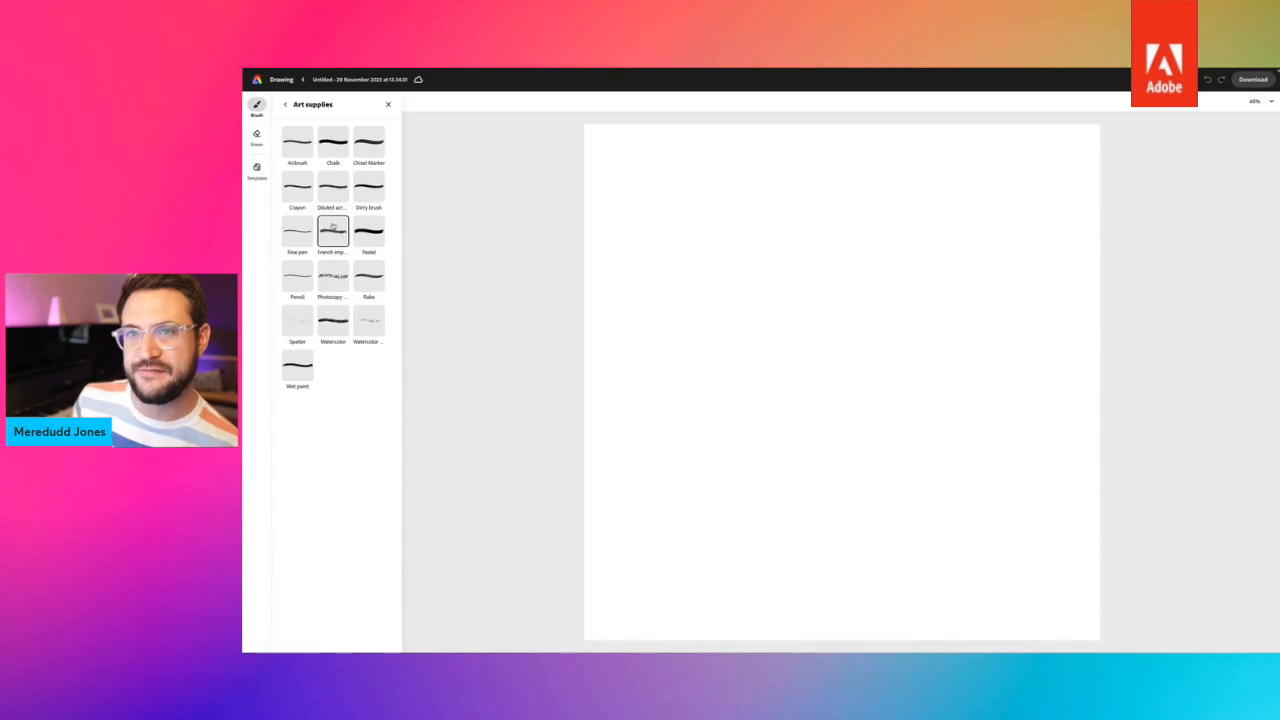
click(284, 104)
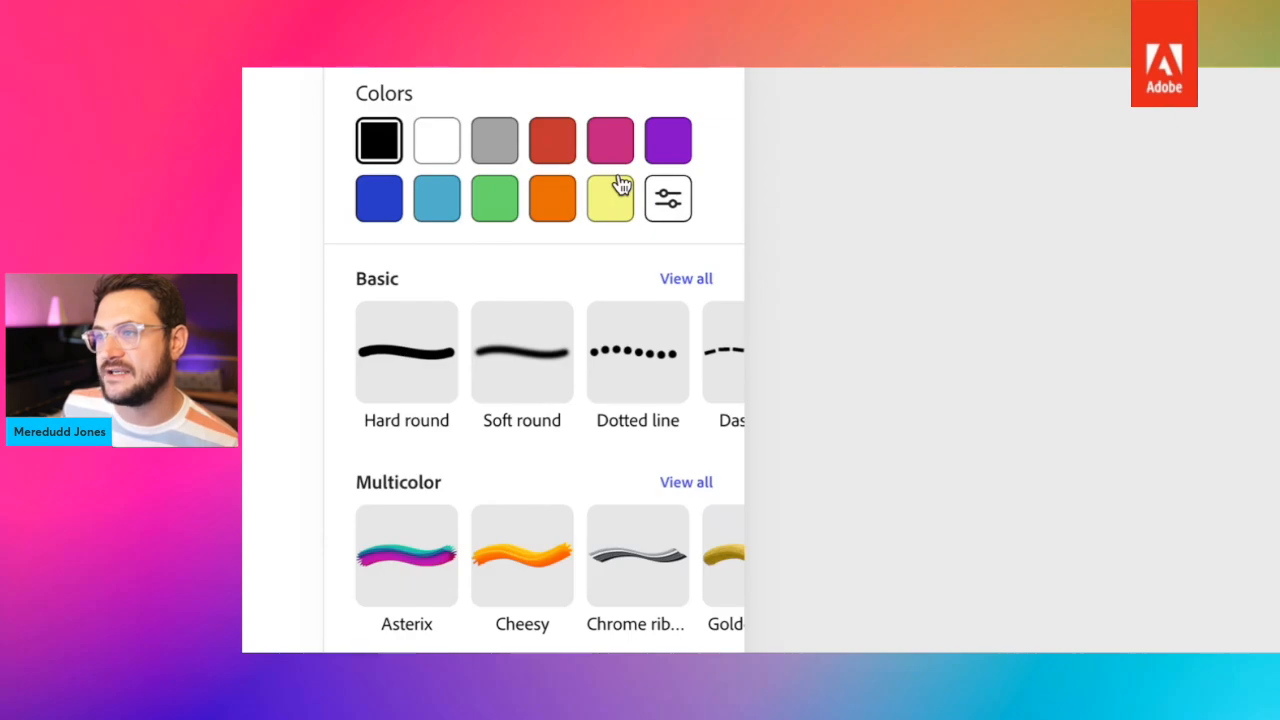
Set the brush colour to a custom pale, creamy yellow based on the yellow swatch.
click(357, 226)
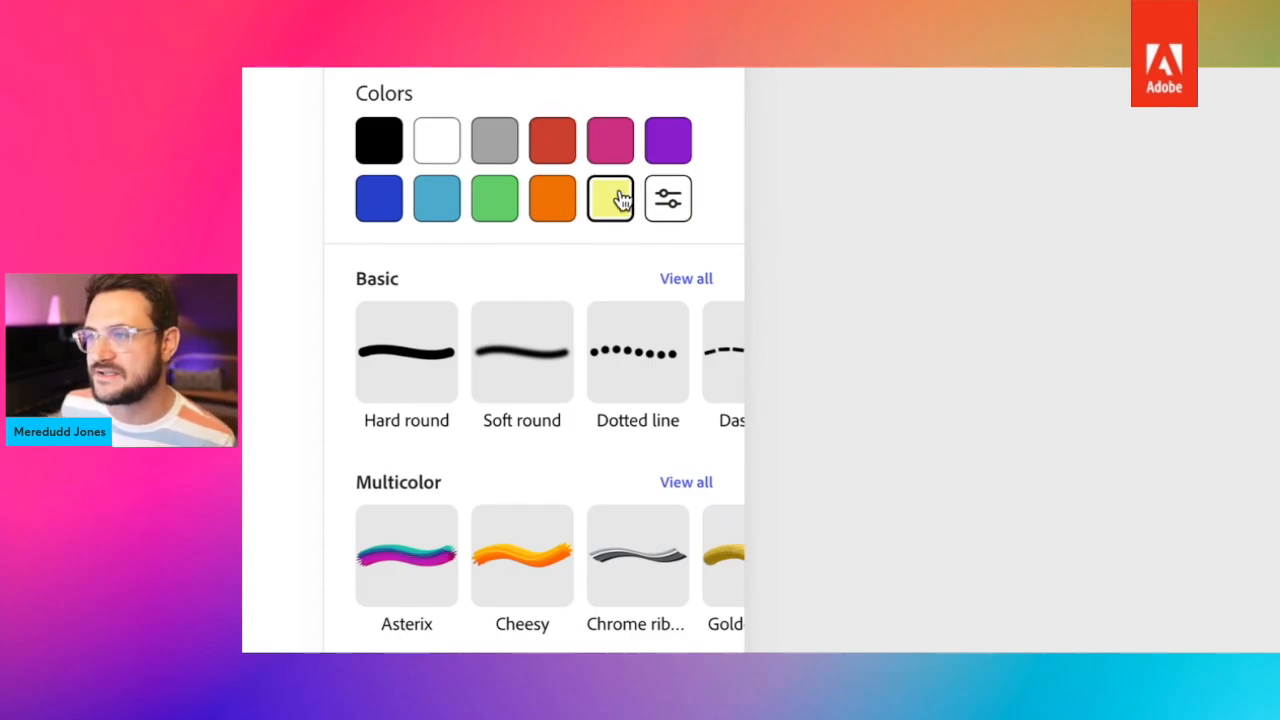
click(670, 198)
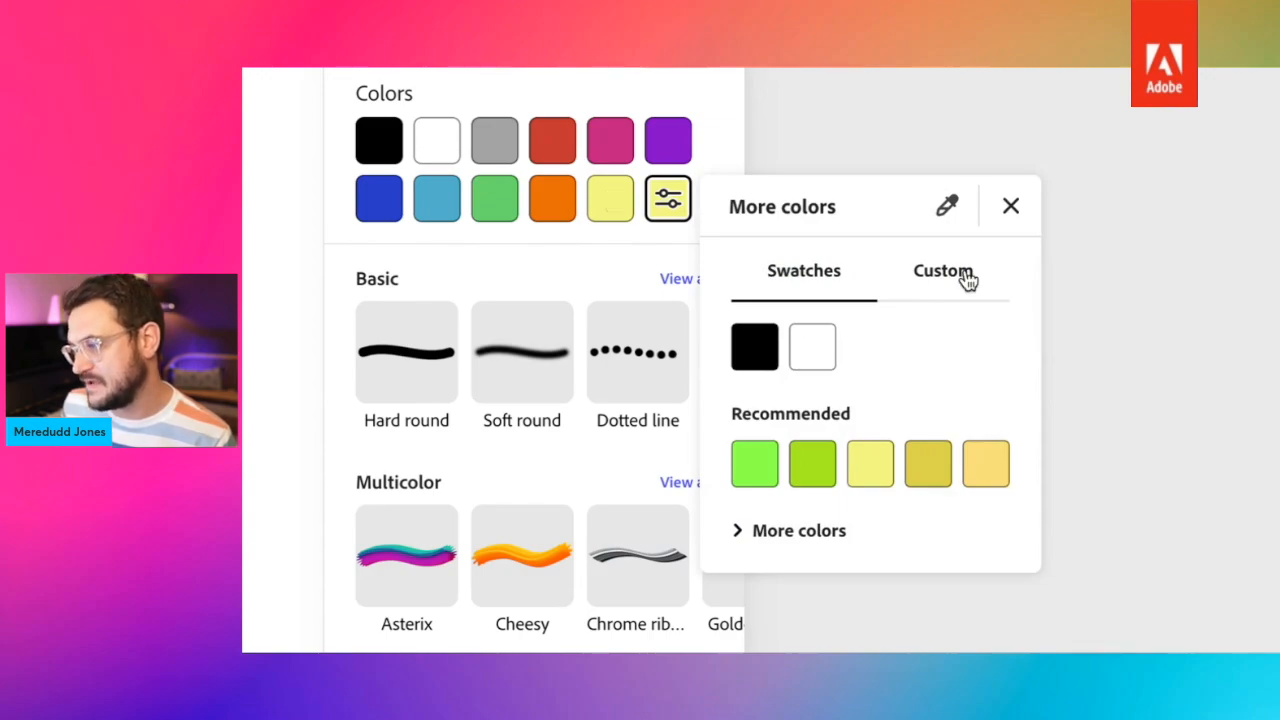
click(966, 279)
drag(882, 411, 797, 388)
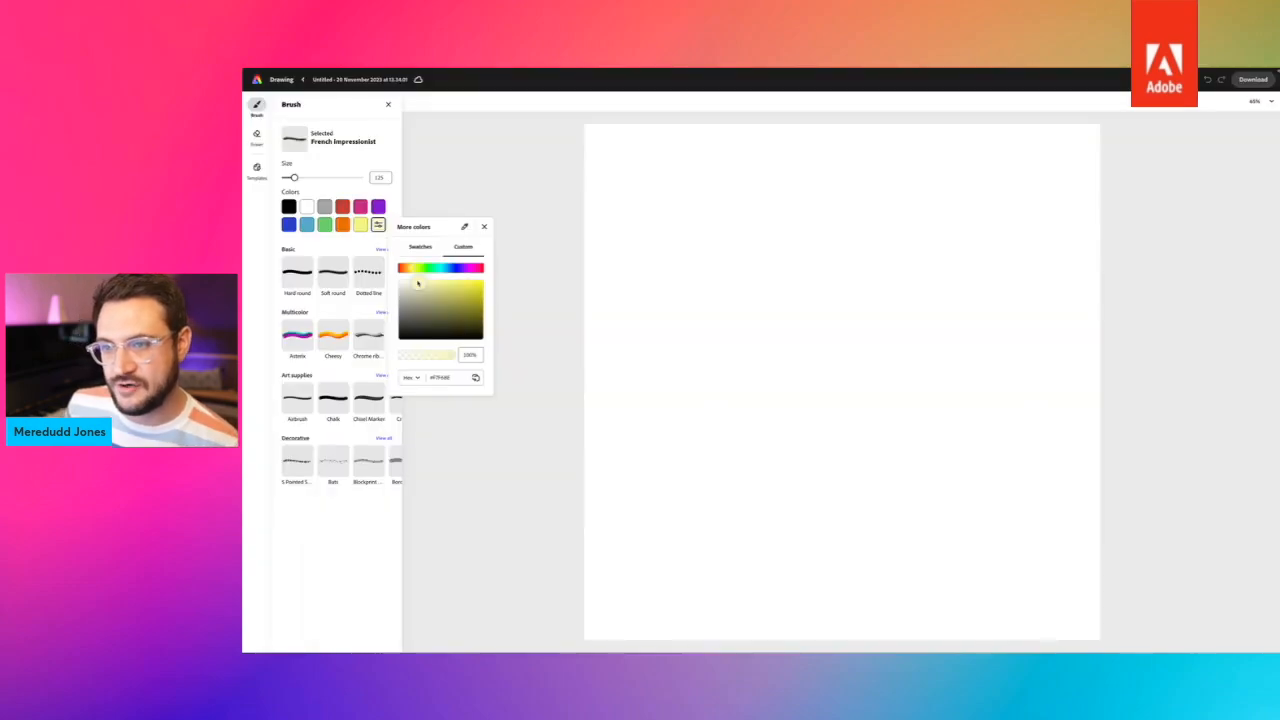
drag(418, 283, 419, 284)
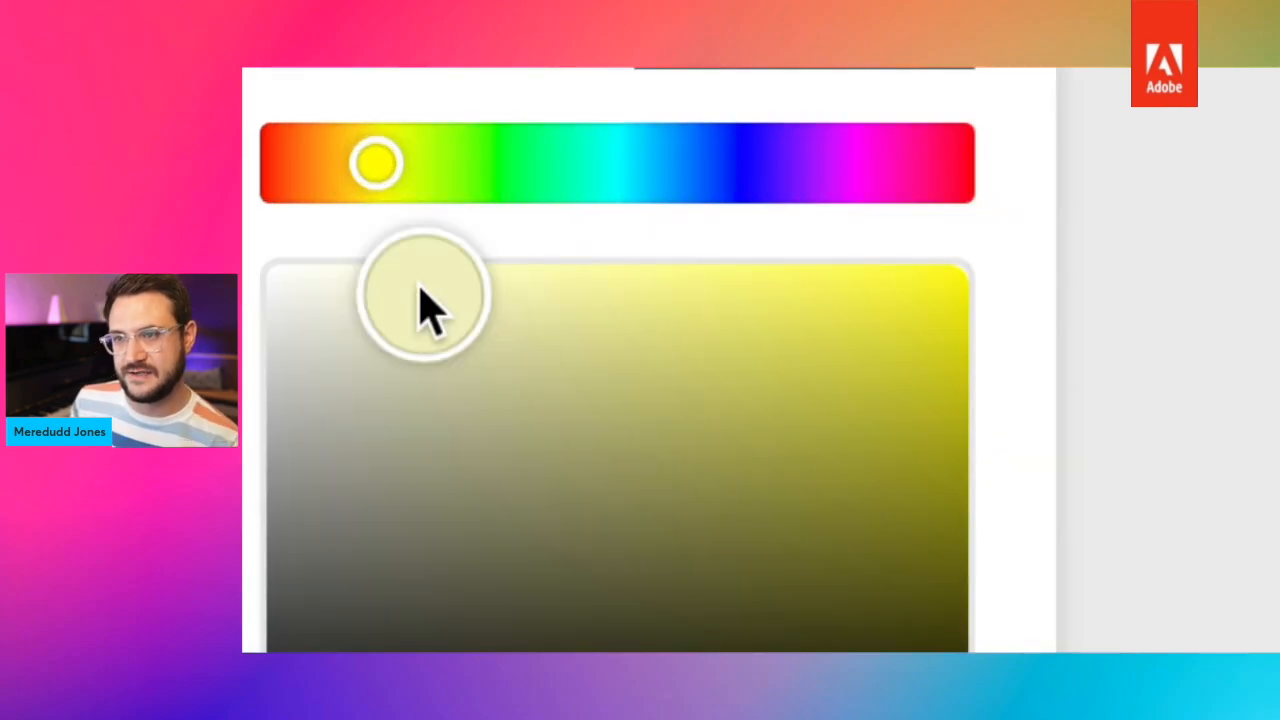
drag(419, 288, 420, 270)
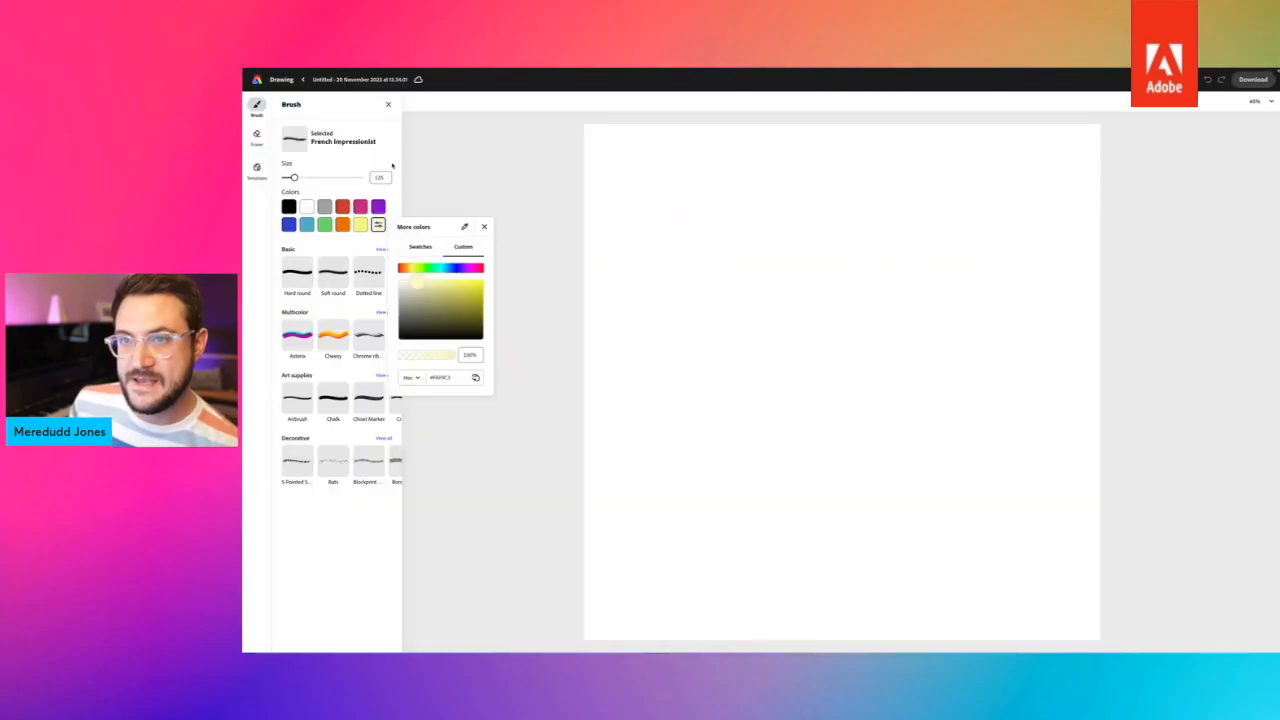
click(392, 165)
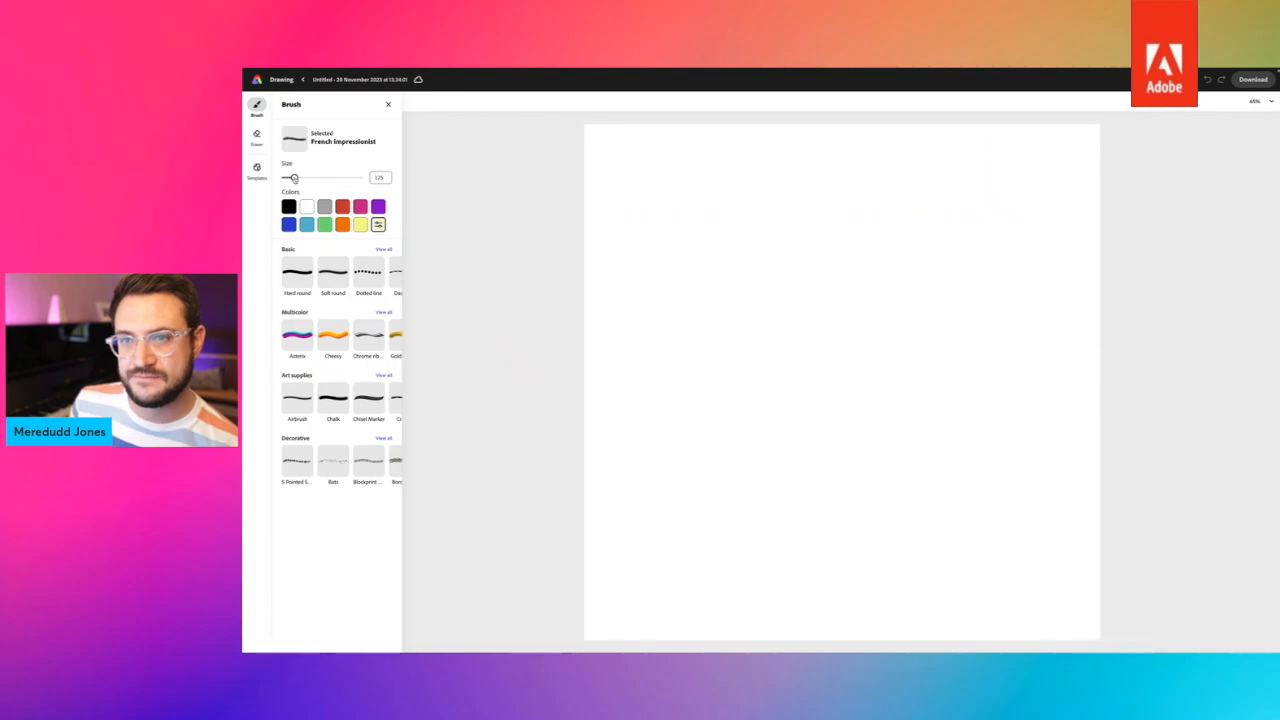
Paint a large pale yellow sun in the middle of the canvas, enlarging the brush for the ring and filling its centre at size 1,000.
drag(294, 177, 320, 180)
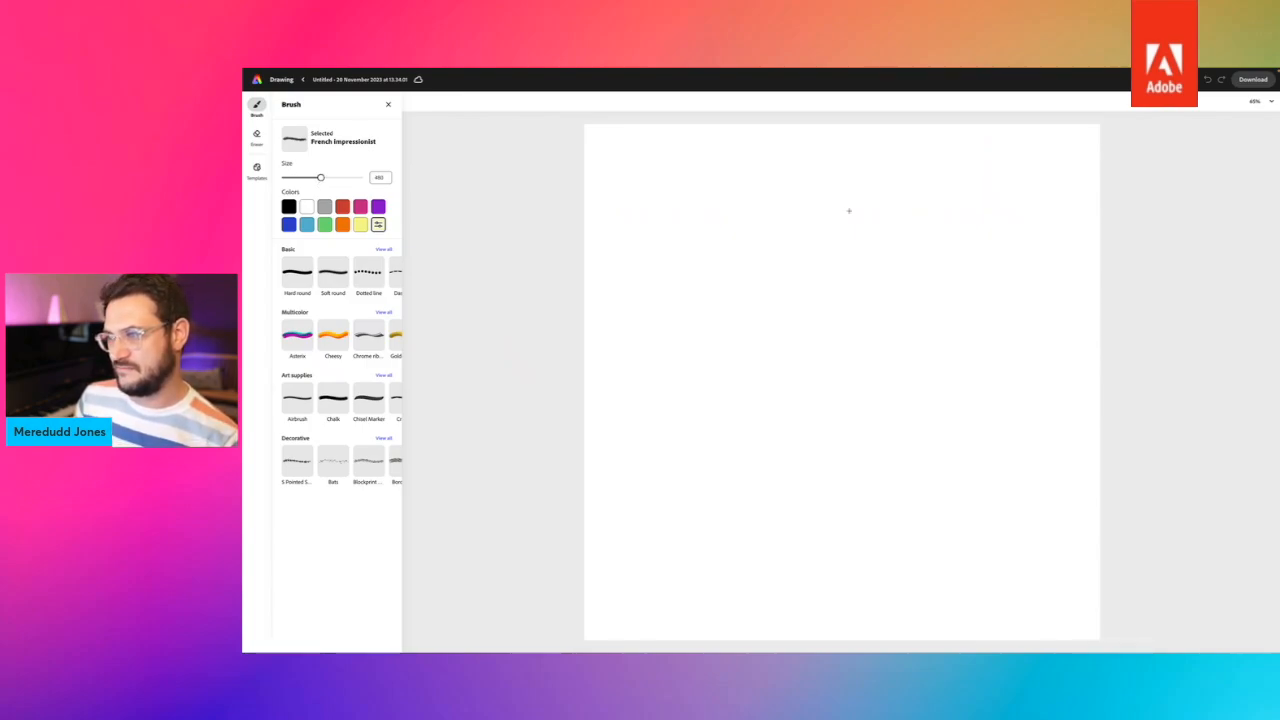
mouse_move(848, 211)
mouse_down()
mouse_move(764, 238)
mouse_move(715, 385)
mouse_move(850, 517)
mouse_move(991, 398)
mouse_move(854, 241)
mouse_move(878, 240)
mouse_move(951, 440)
mouse_move(962, 298)
mouse_move(800, 235)
mouse_move(831, 232)
mouse_move(971, 444)
mouse_move(800, 480)
mouse_move(706, 346)
mouse_move(839, 246)
mouse_move(908, 298)
mouse_up()
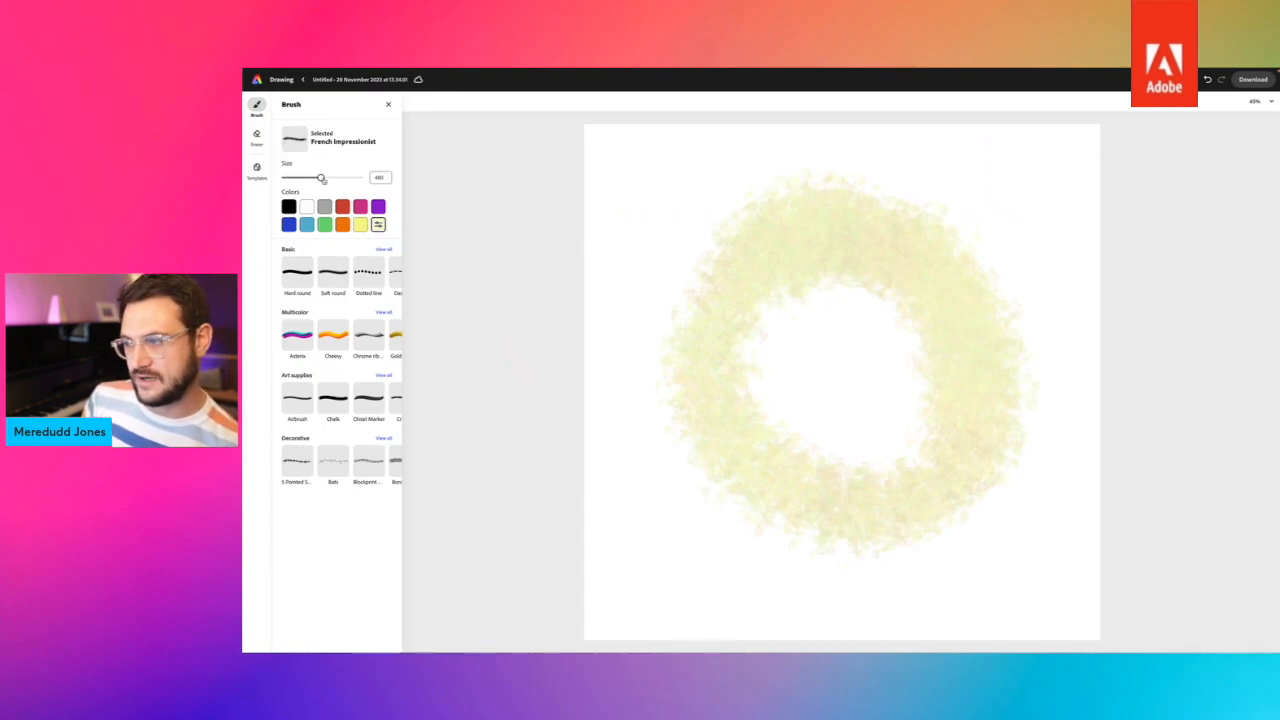
drag(321, 178, 359, 178)
mouse_move(798, 325)
mouse_down()
mouse_move(807, 366)
mouse_move(740, 399)
mouse_move(845, 448)
mouse_move(931, 437)
mouse_move(837, 286)
mouse_up()
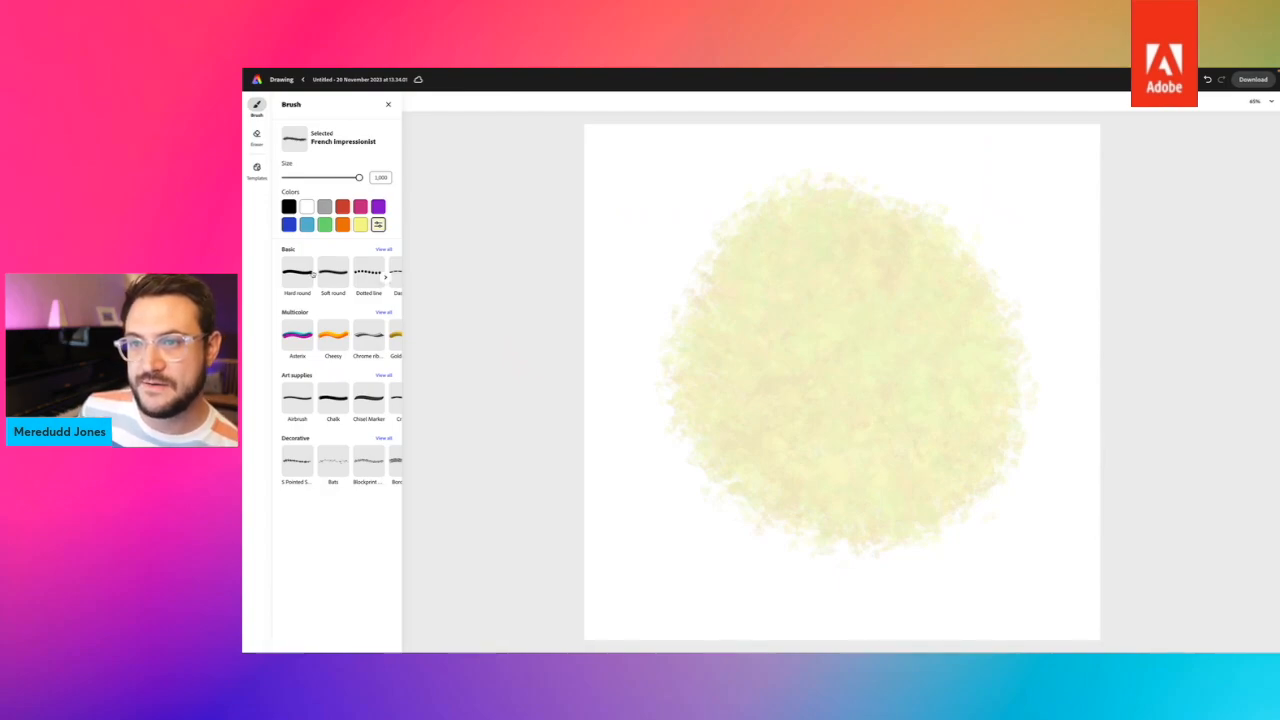
Add white specks over the sun with the Spatter brush at size 1,000.
click(377, 225)
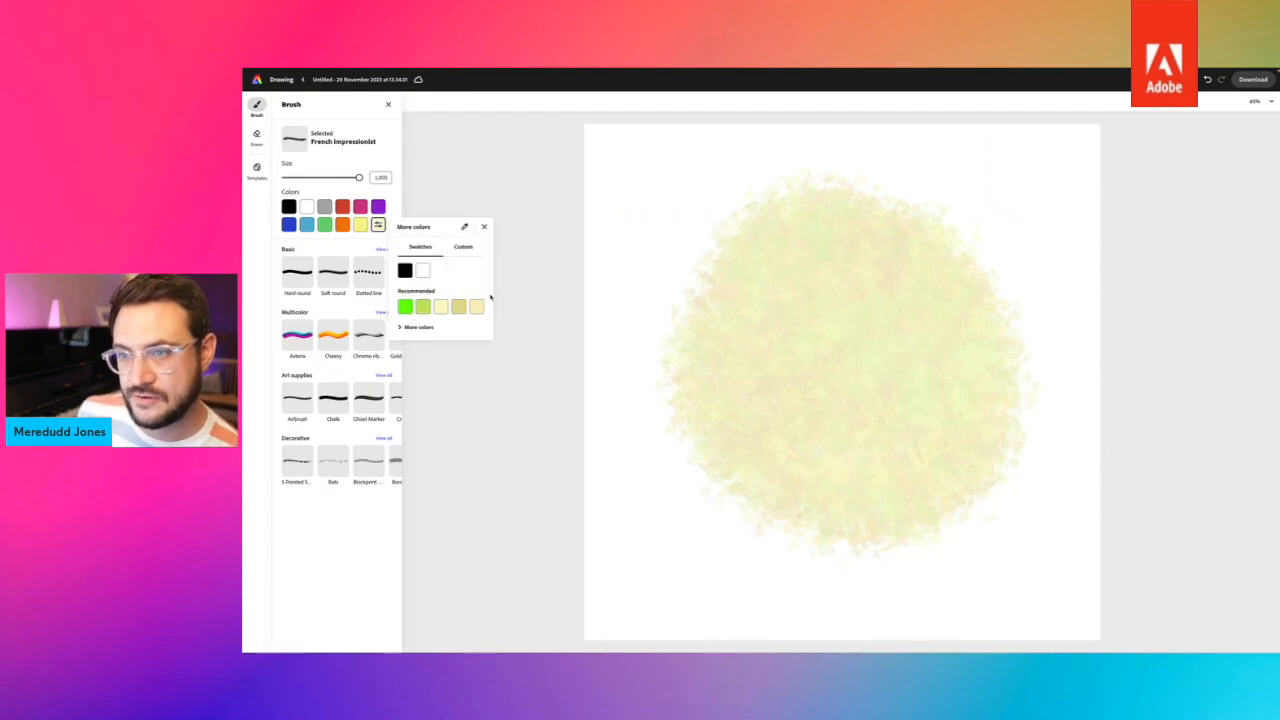
click(424, 271)
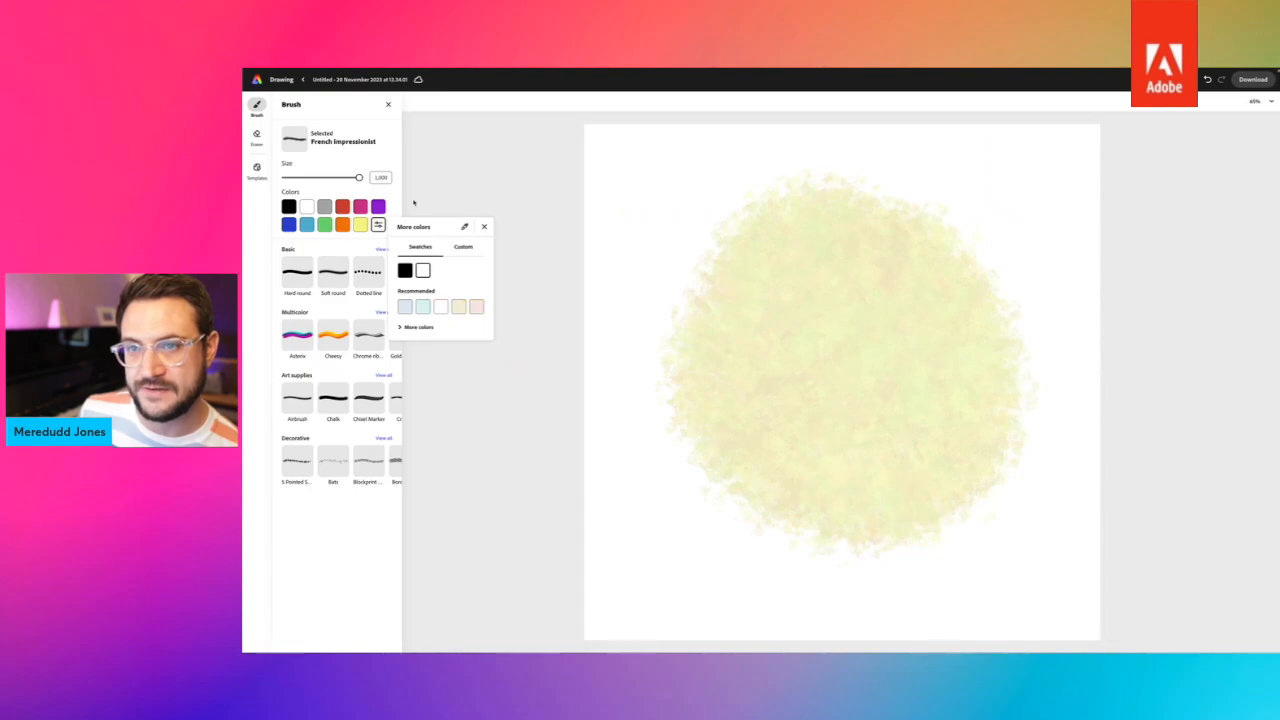
click(305, 208)
click(306, 208)
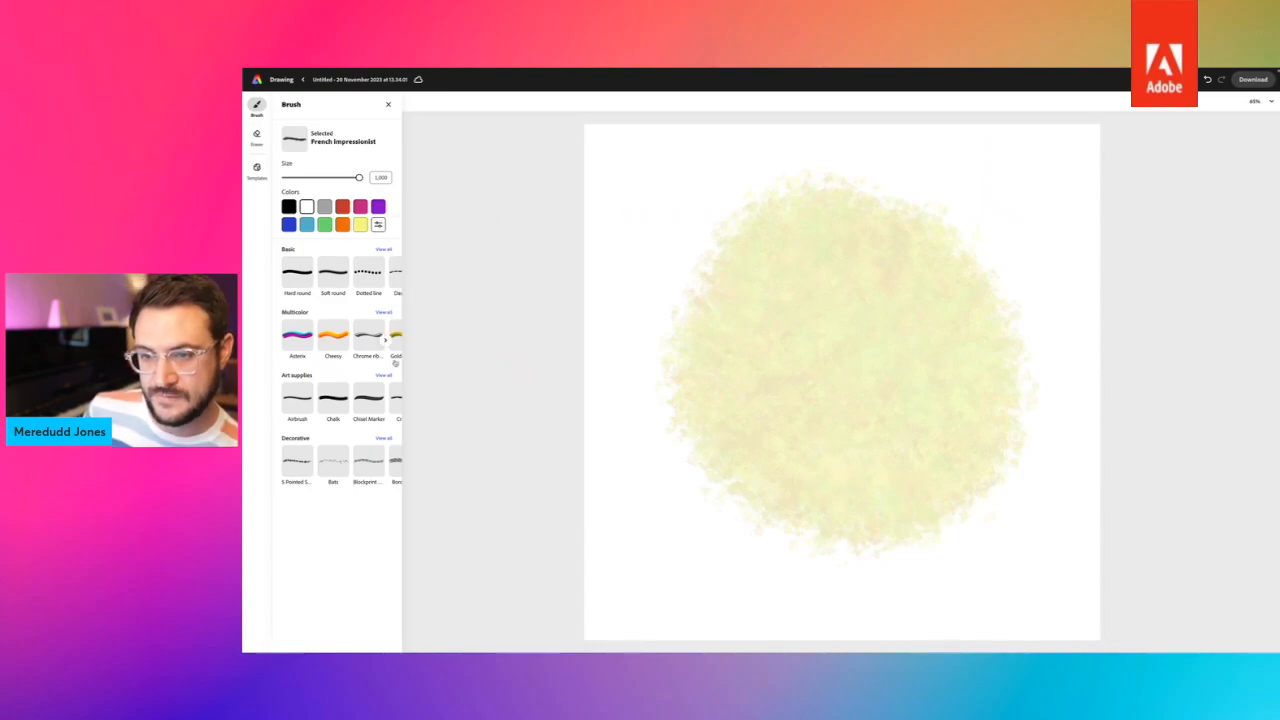
click(382, 376)
click(300, 320)
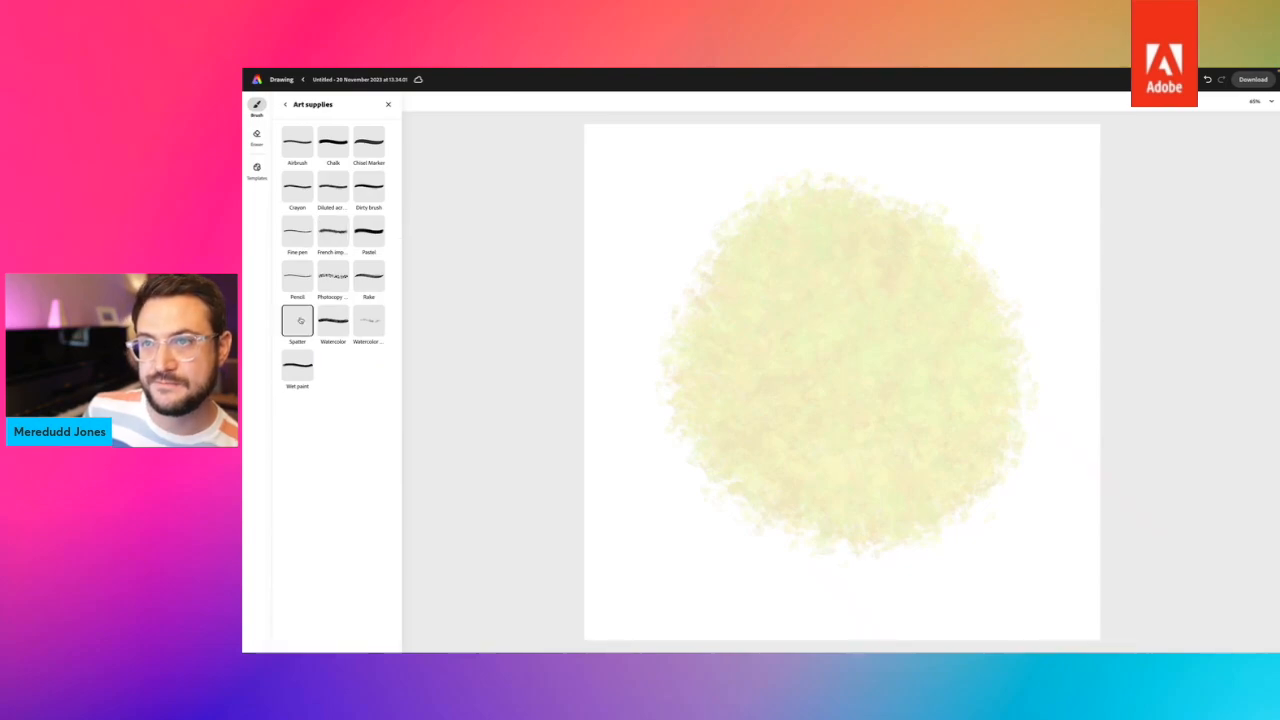
click(286, 104)
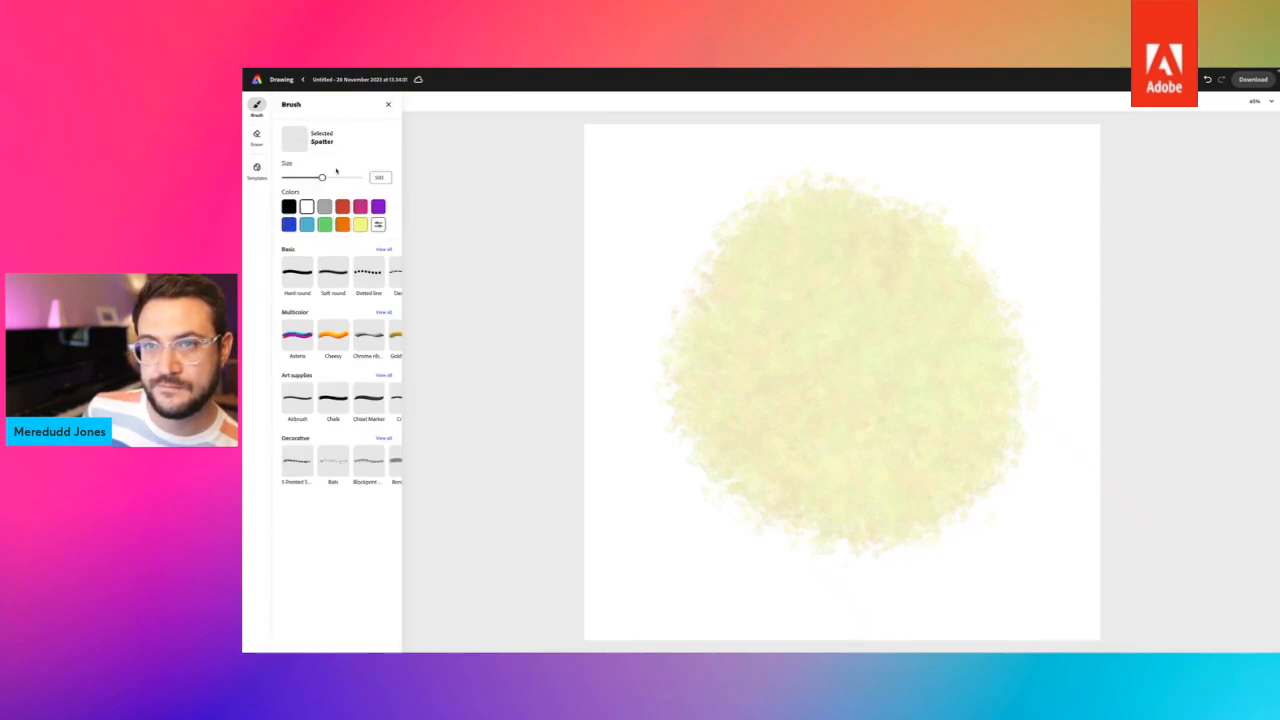
drag(322, 177, 362, 178)
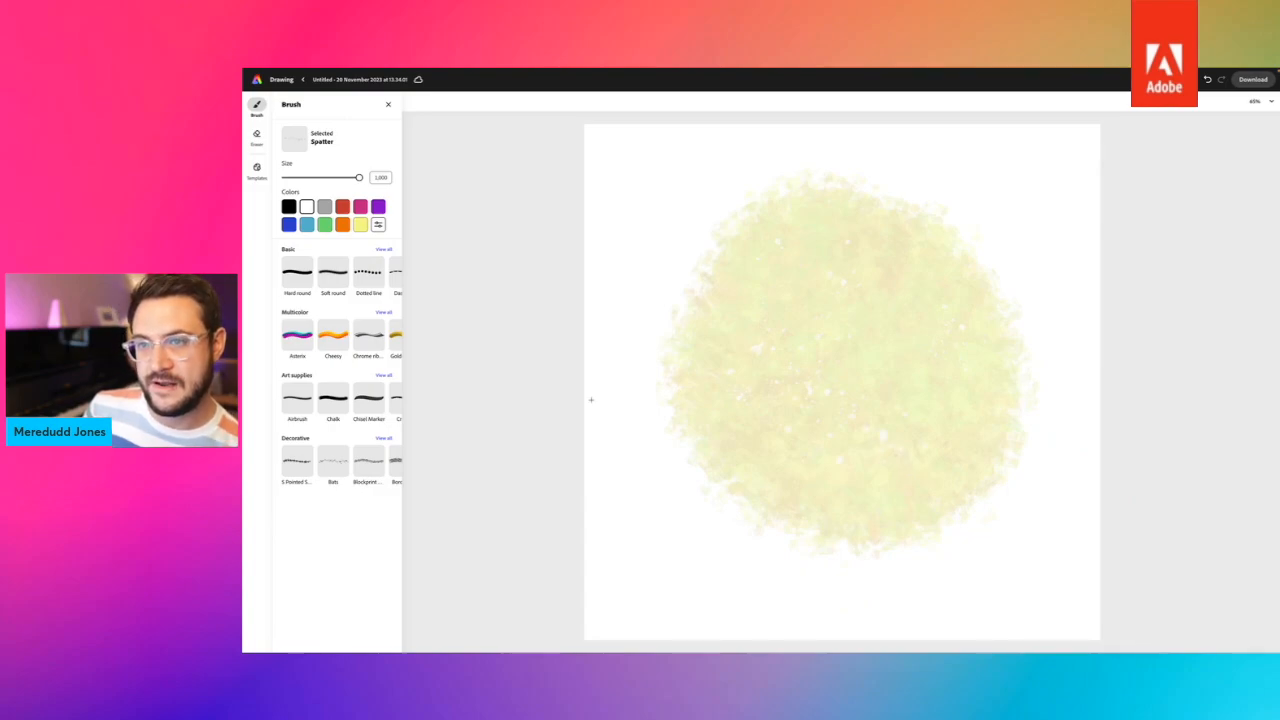
Add orange specks across the sun with the Spatter brush.
click(340, 225)
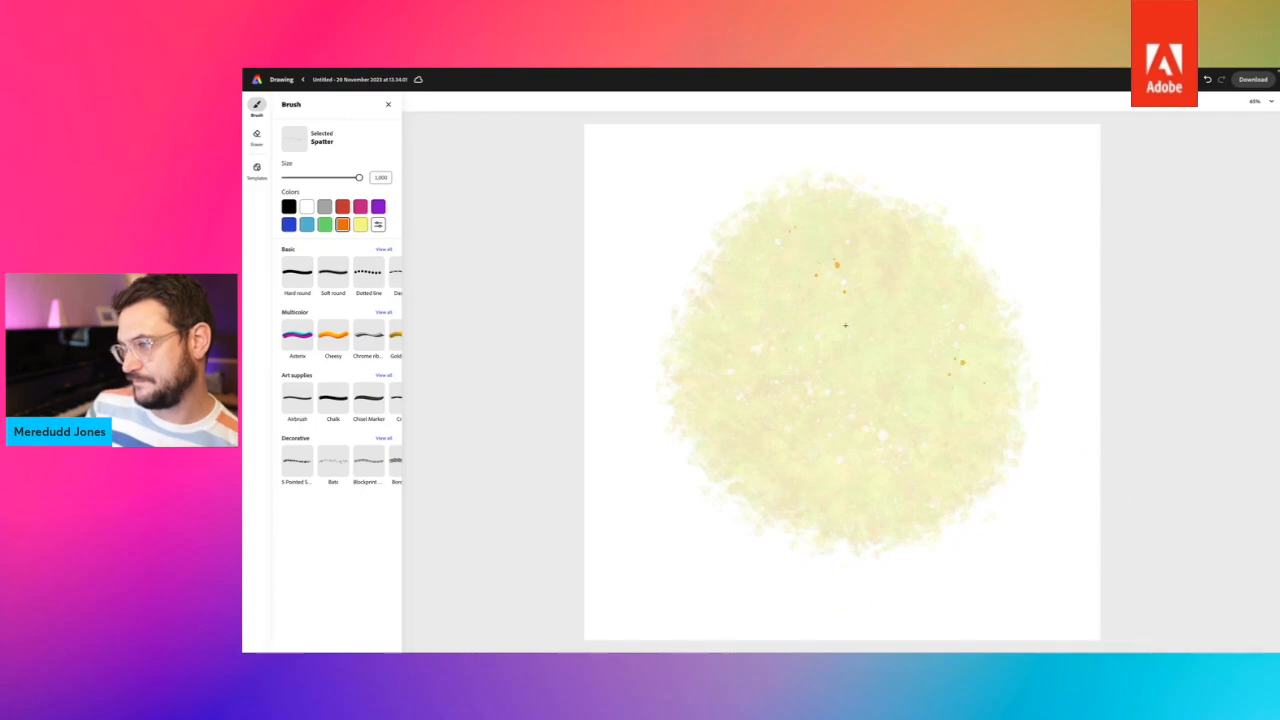
mouse_move(845, 325)
mouse_down()
mouse_move(817, 467)
mouse_move(923, 428)
mouse_up()
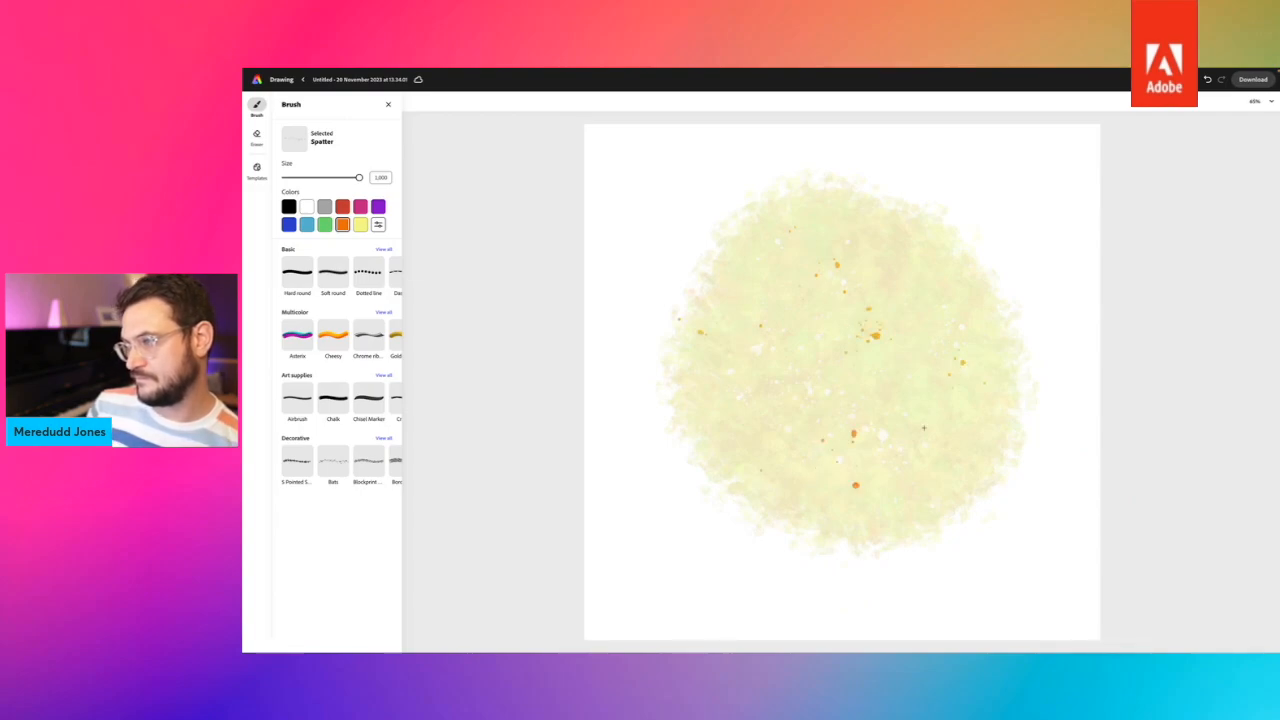
click(813, 425)
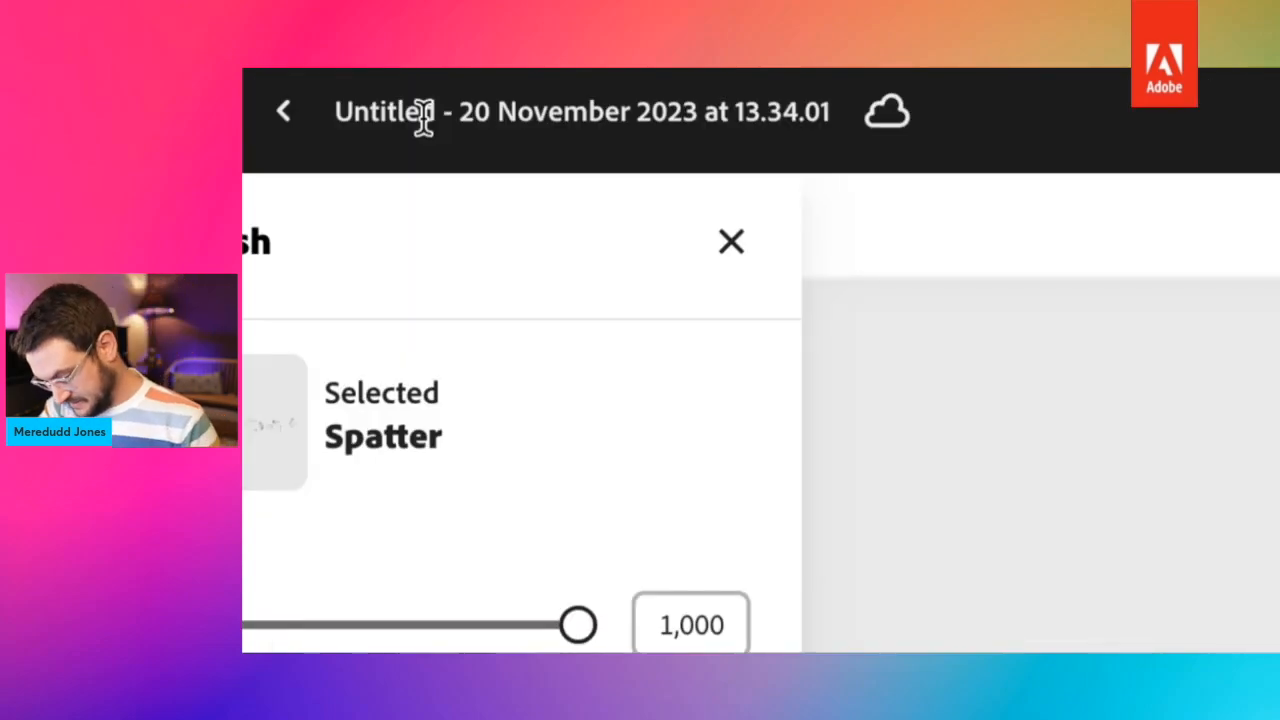
Rename the drawing as "sun".
click(424, 117)
text(sun)
key(Return)
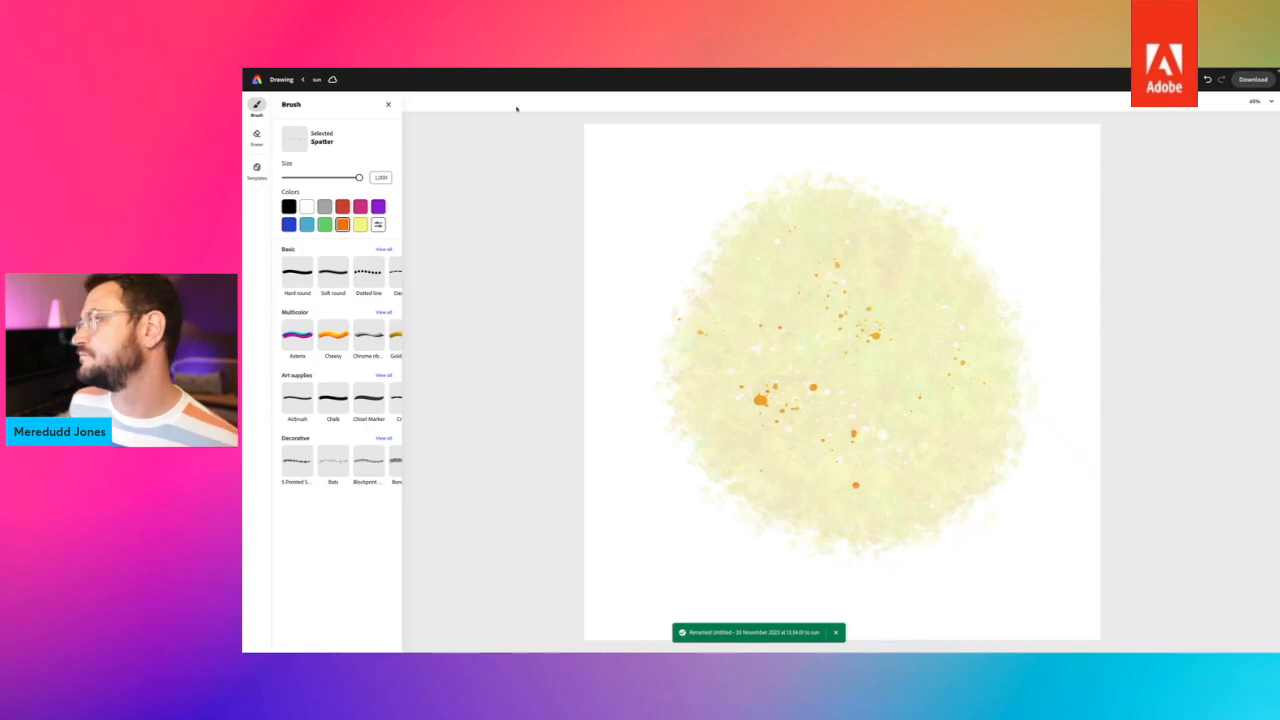
Download the sun drawing as a PNG file and return to the home page.
click(1252, 80)
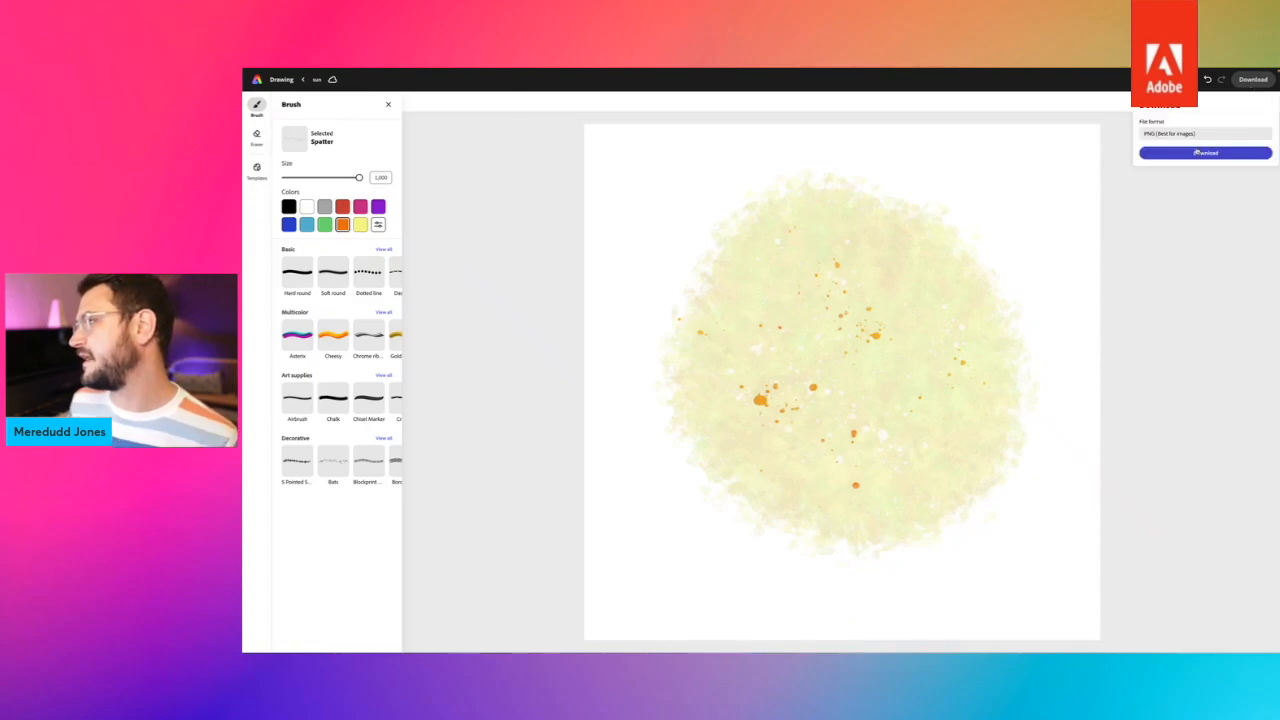
click(1198, 153)
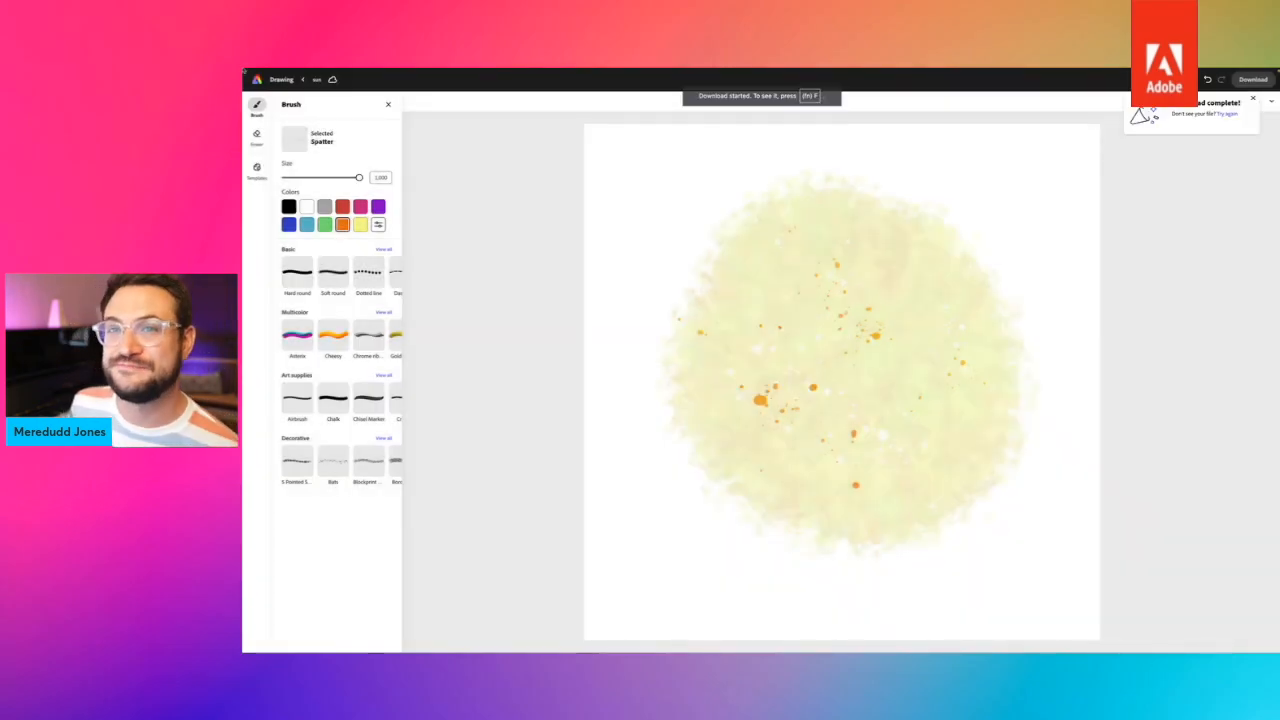
click(257, 80)
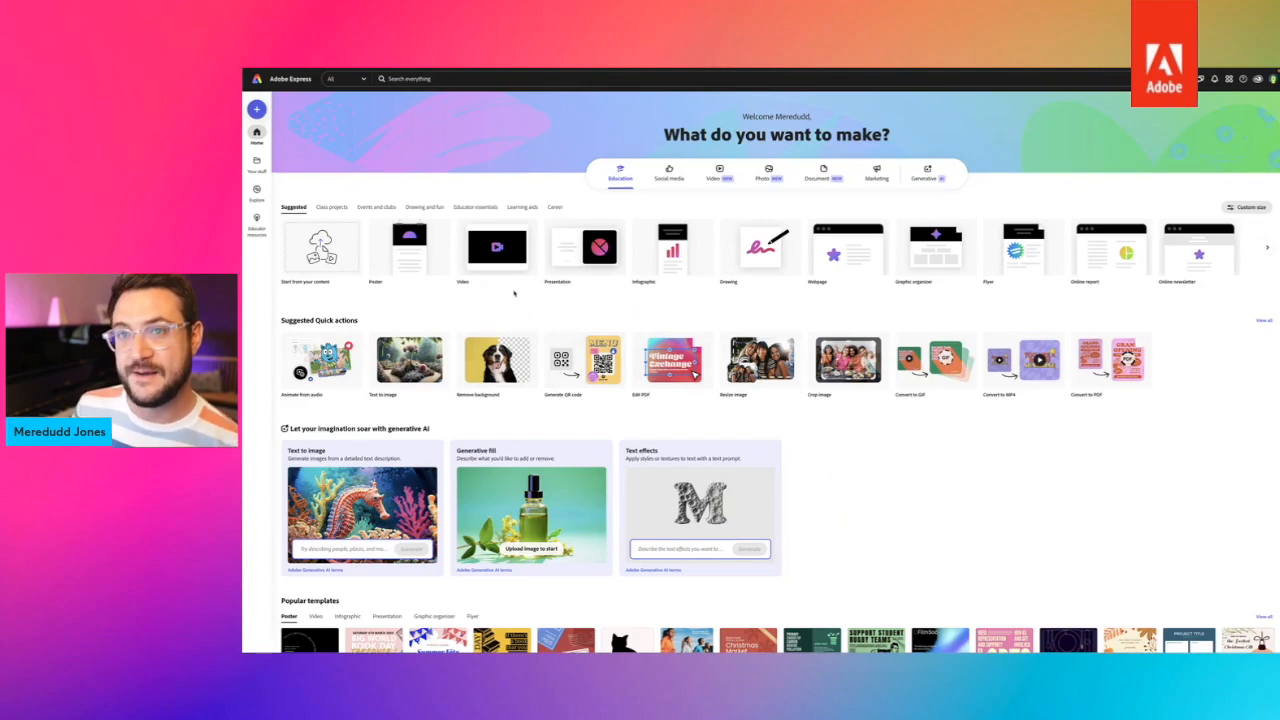
Open the Animated Seascape design and place the downloaded sun image in the sky.
mouse_move(353, 634)
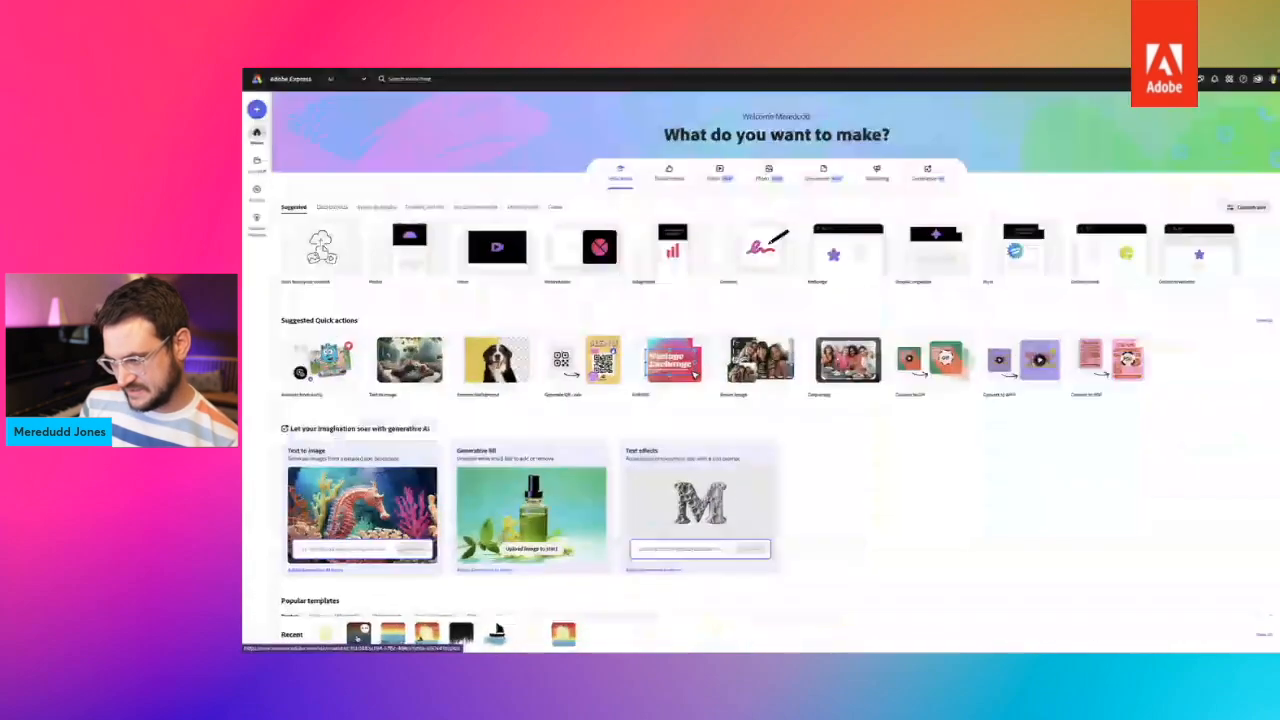
click(497, 630)
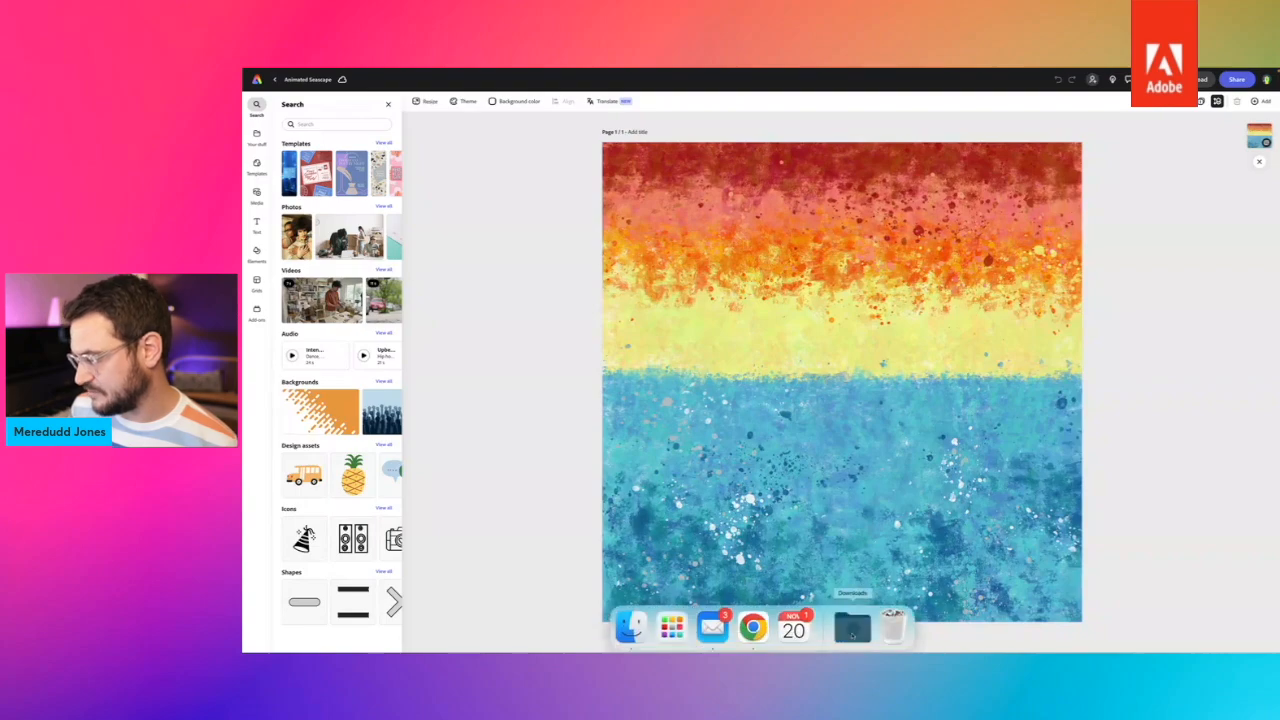
click(852, 632)
drag(852, 586, 778, 320)
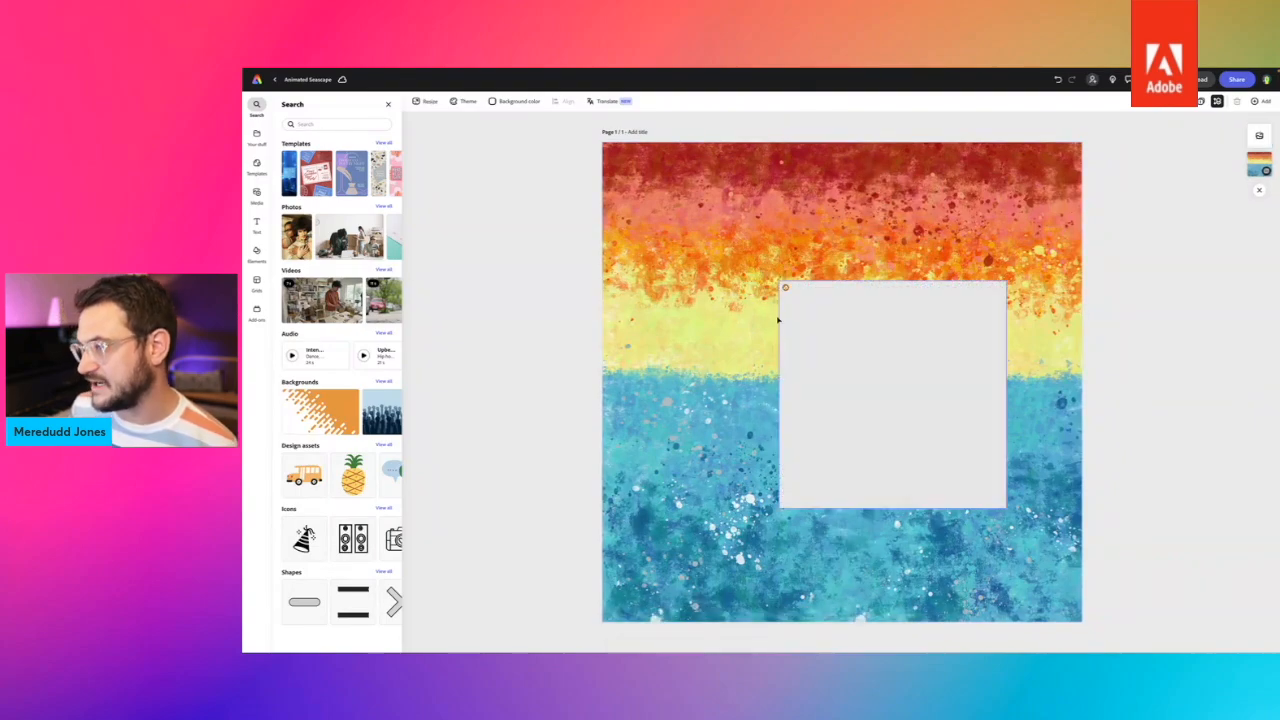
drag(926, 420, 824, 282)
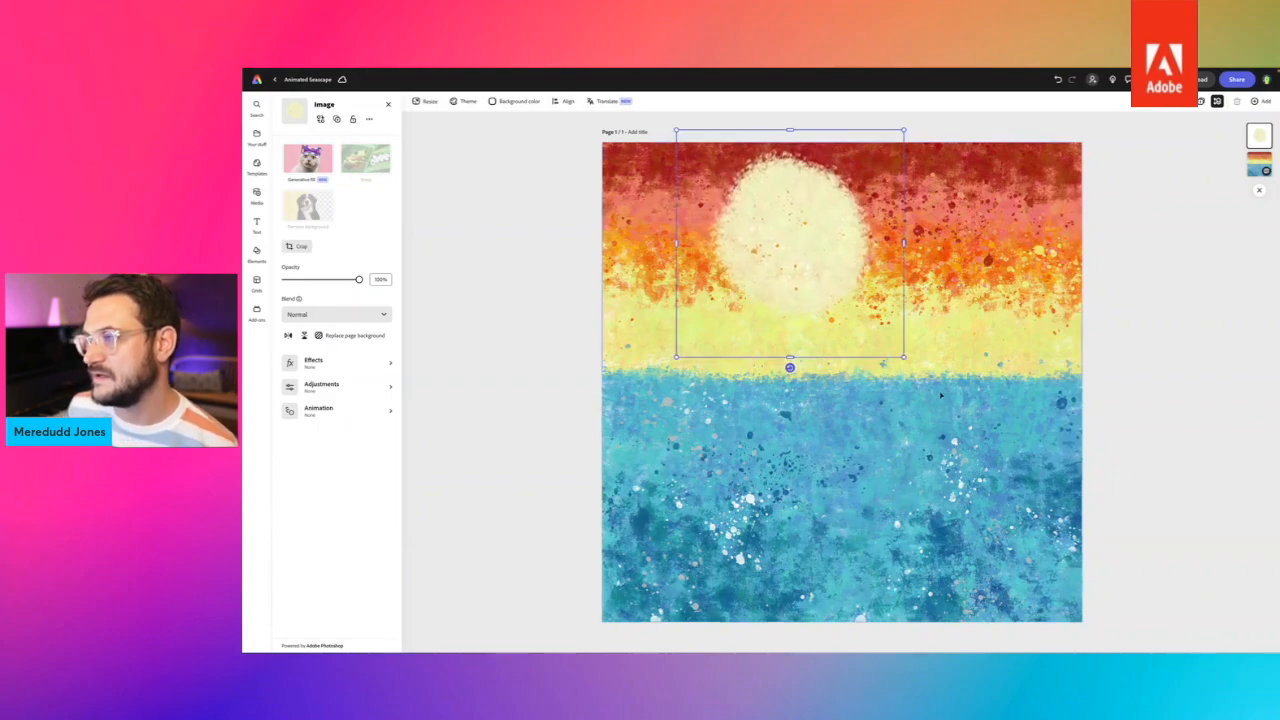
Enlarge the sun image and center it in the sky just above the horizon, then deselect it.
drag(907, 361, 993, 446)
mouse_move(892, 270)
mouse_down()
mouse_move(878, 252)
mouse_move(870, 266)
mouse_up()
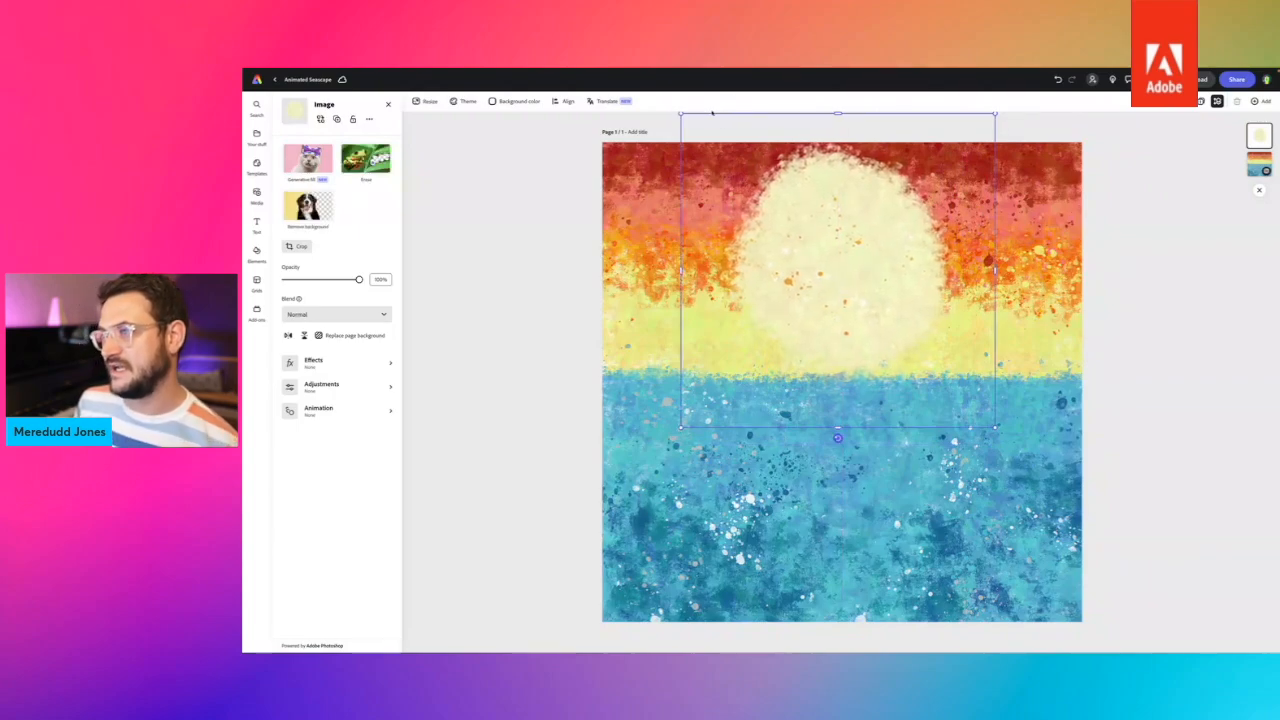
drag(681, 428, 678, 431)
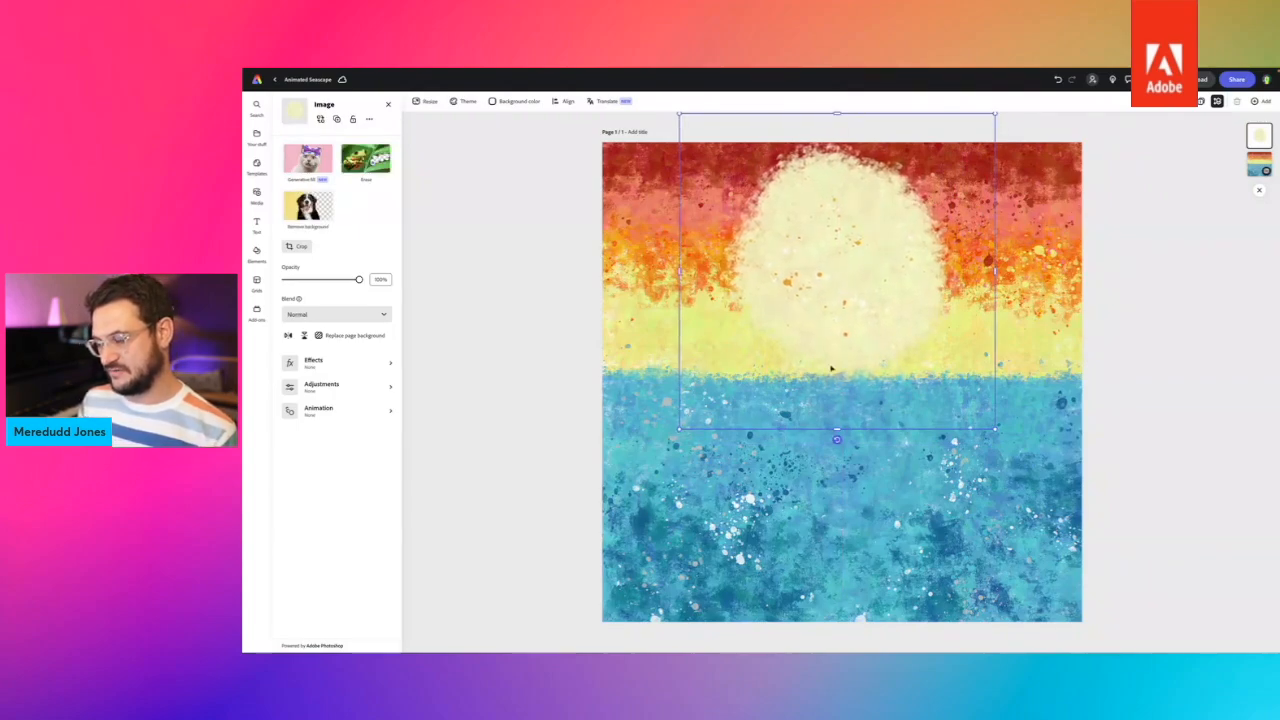
drag(860, 340, 858, 337)
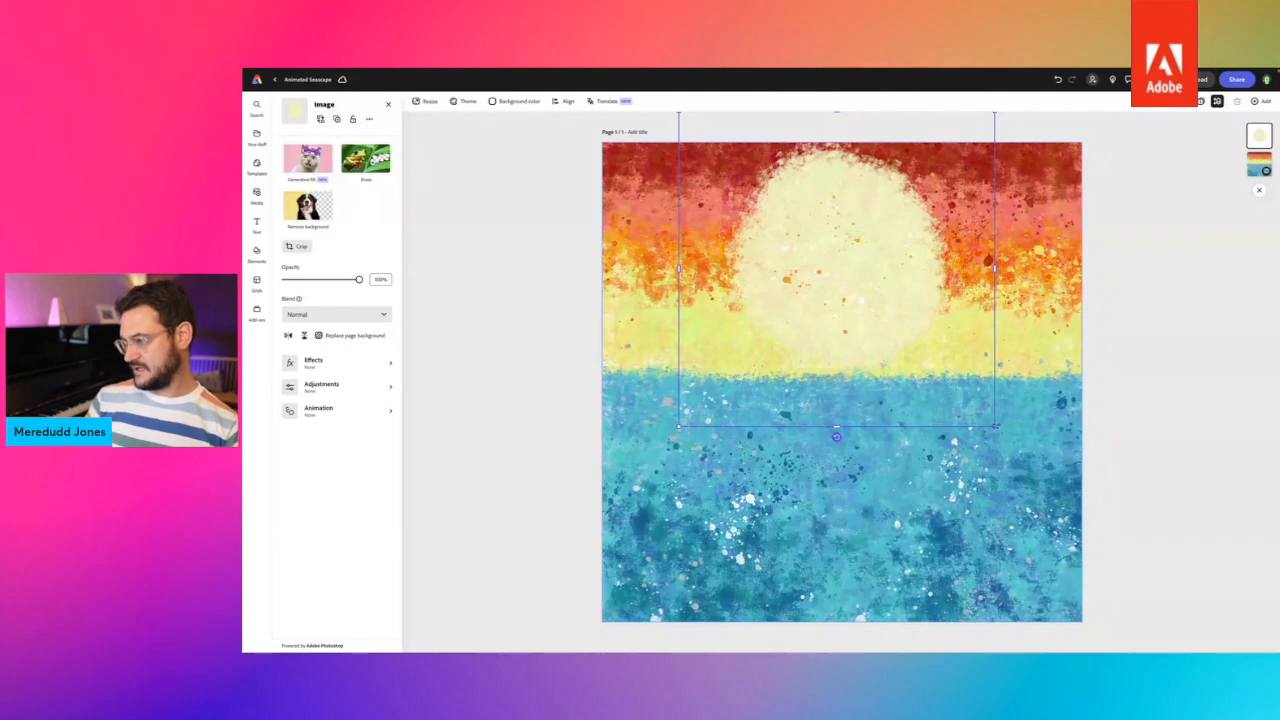
drag(995, 427, 998, 429)
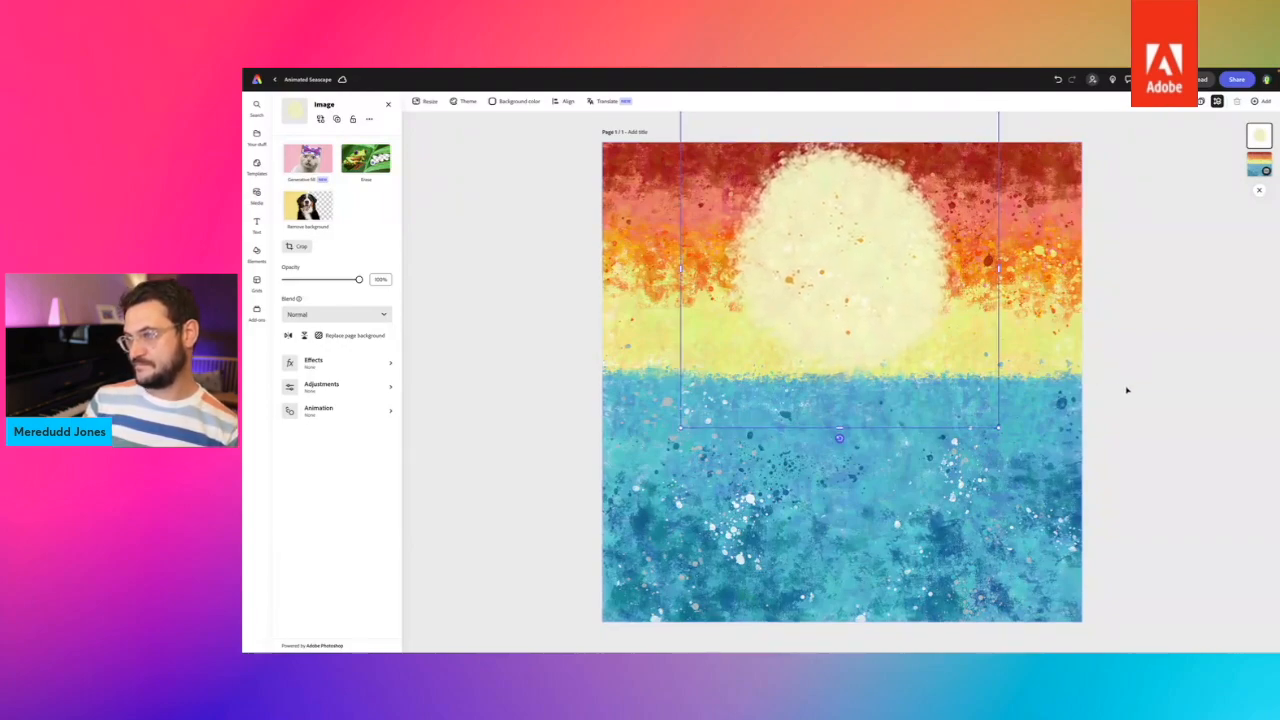
click(1187, 404)
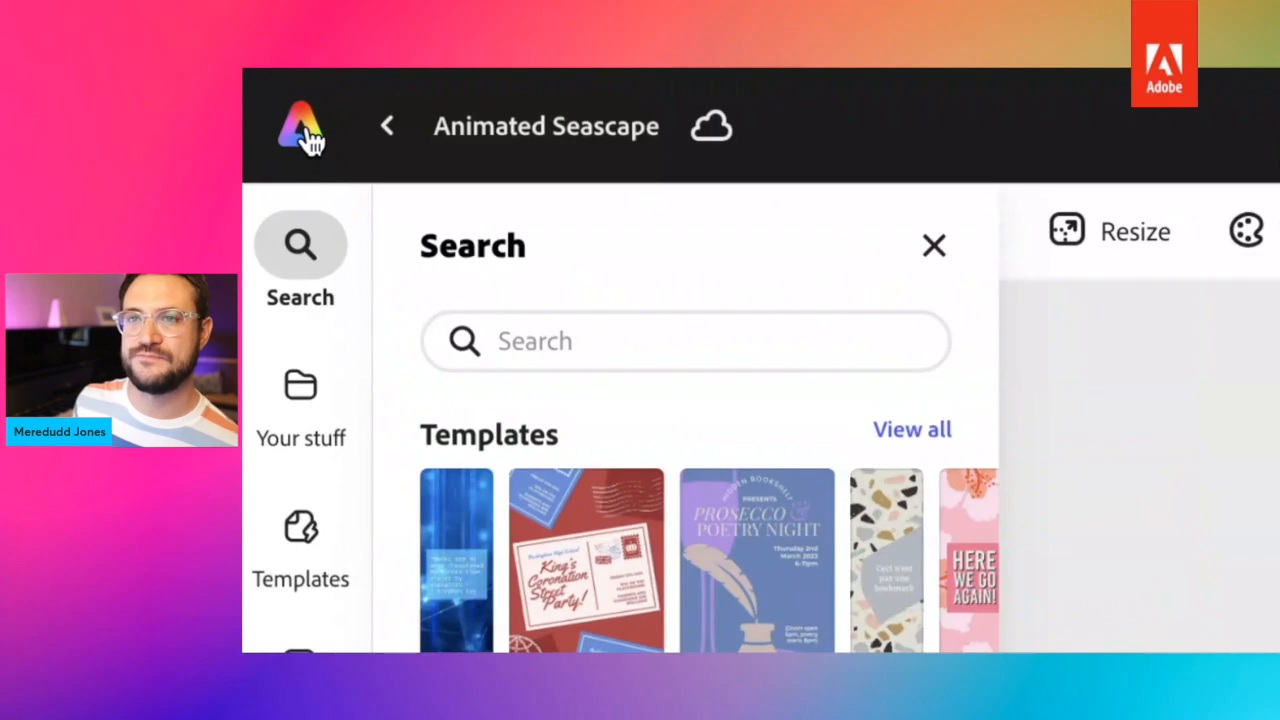
Create a new drawing from scratch and choose a custom lighter tint of the light blue #4EABCC as brush color.
click(303, 138)
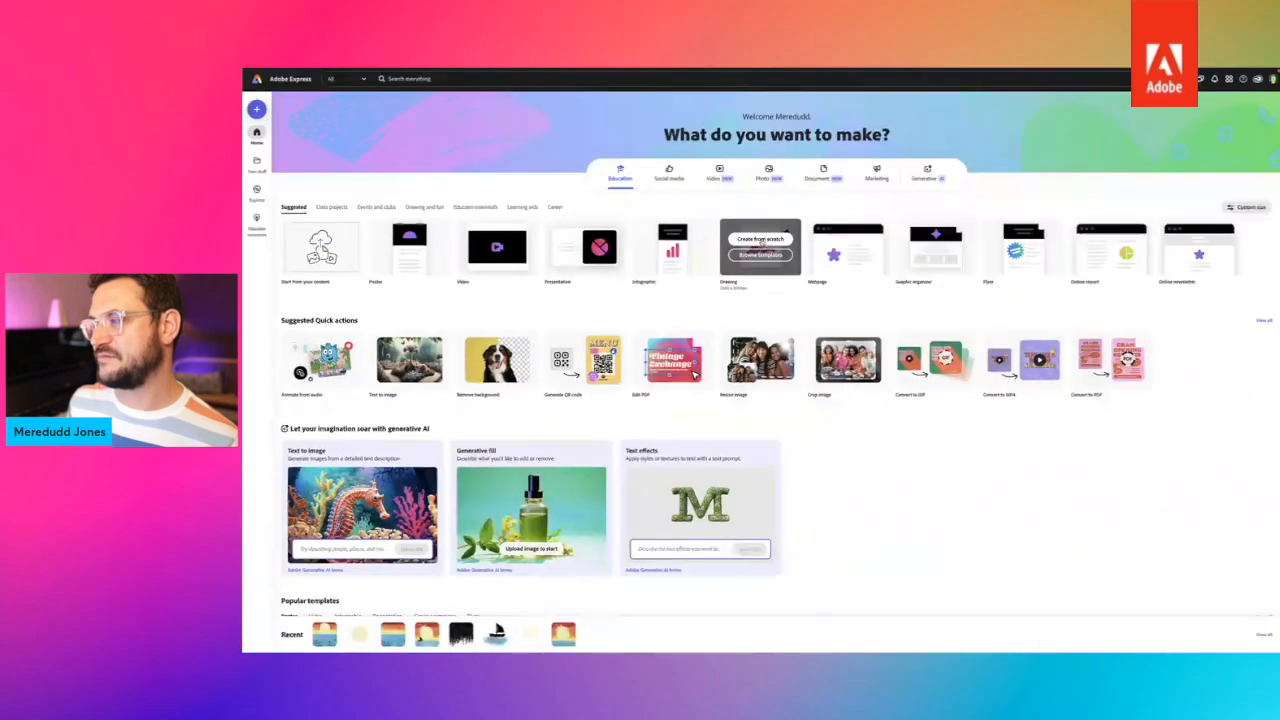
click(761, 240)
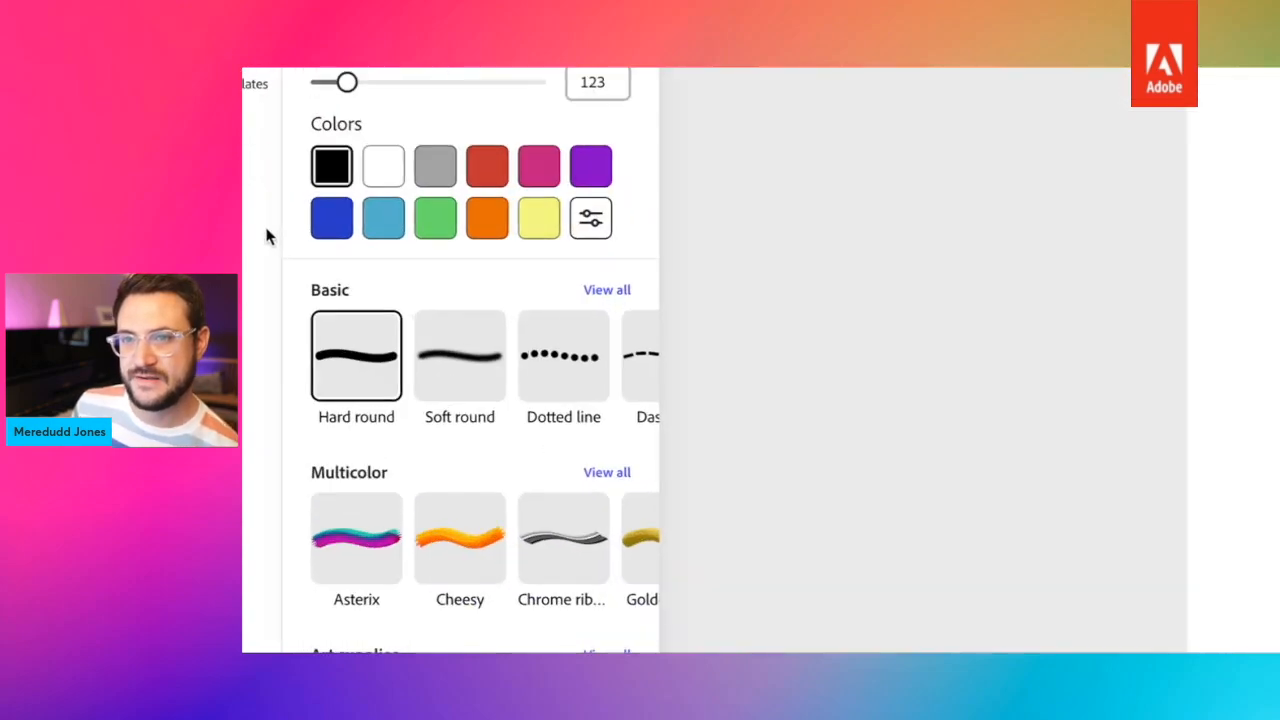
click(387, 226)
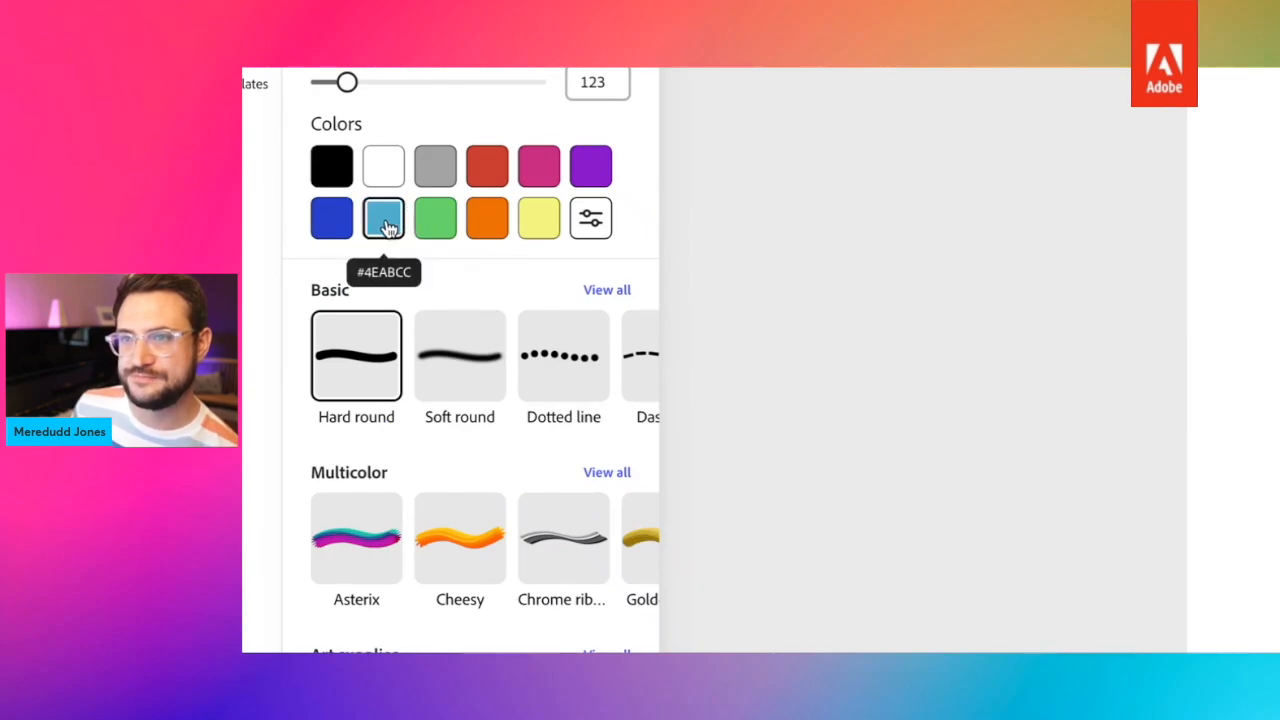
click(590, 218)
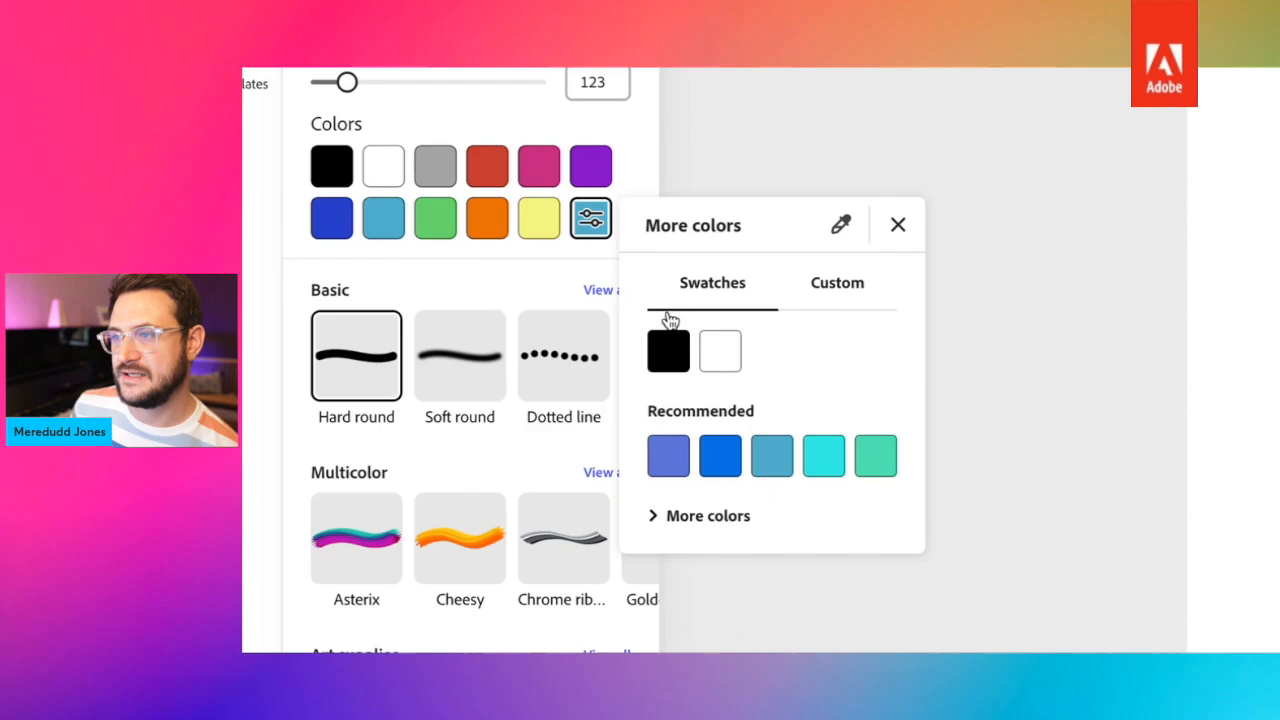
click(850, 290)
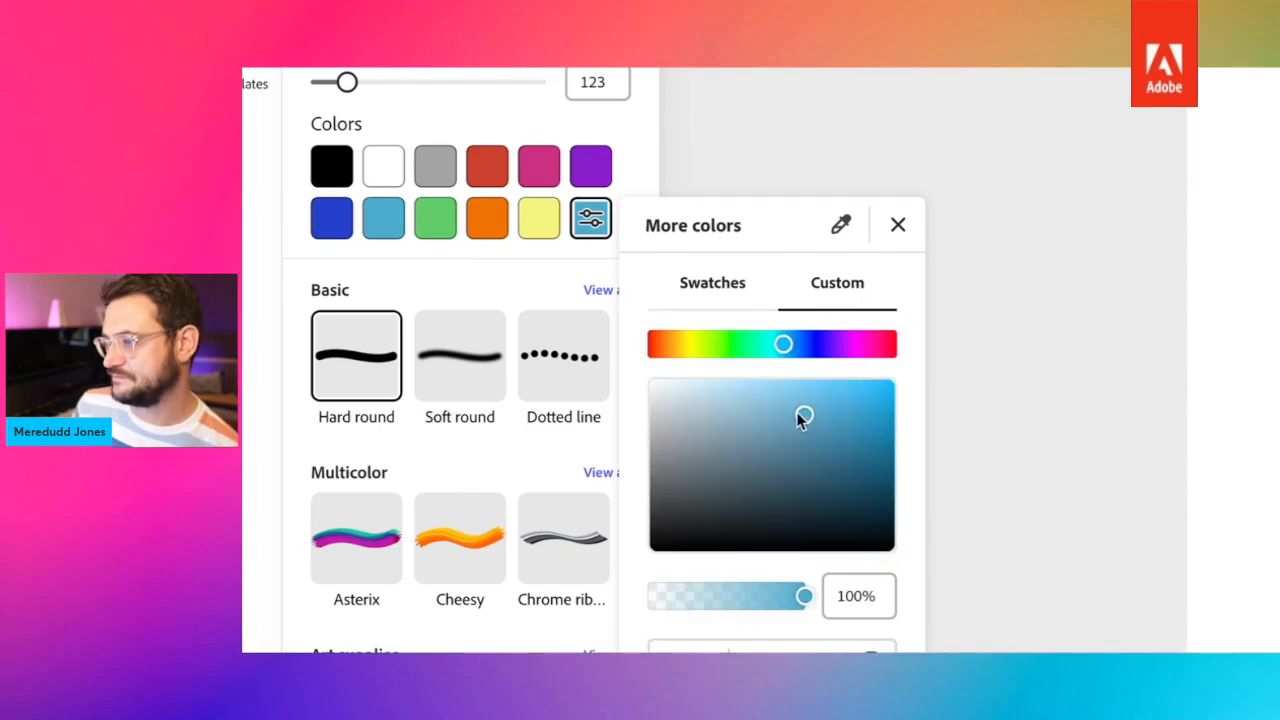
drag(801, 414, 769, 396)
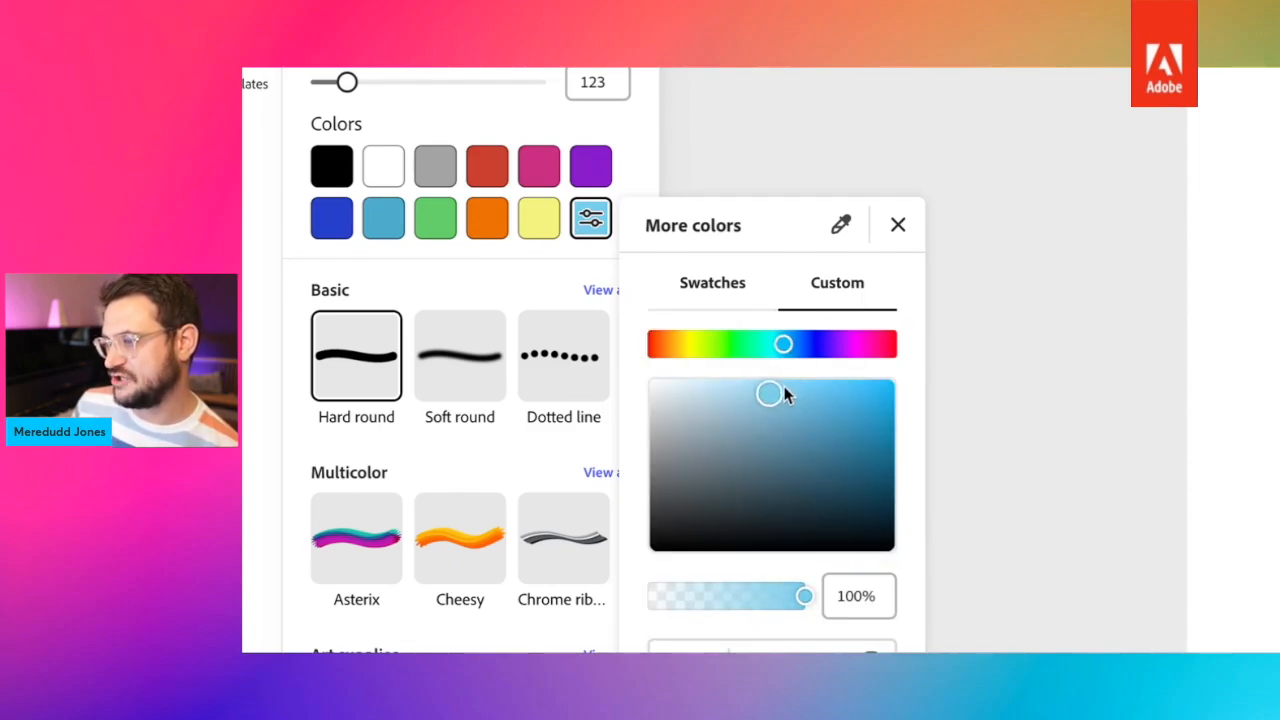
click(487, 230)
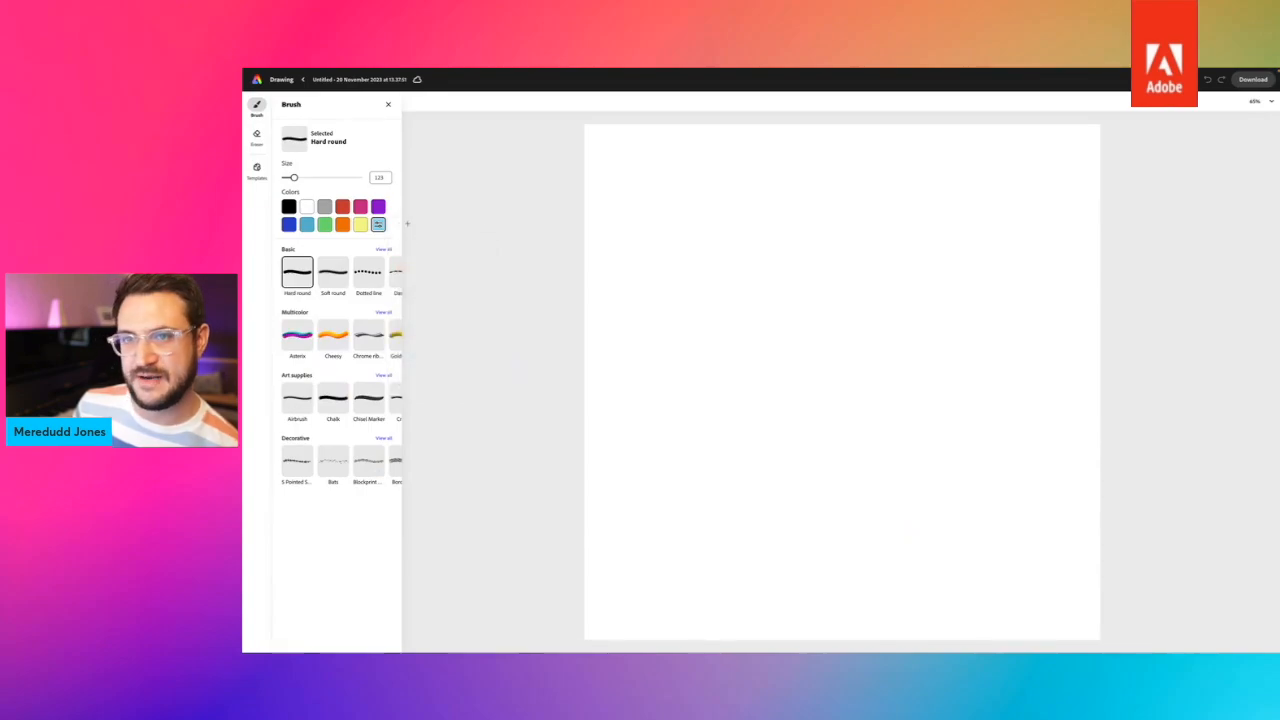
Paint short, scattered light blue wave strokes across the whole canvas with the French Impressionist brush.
click(383, 375)
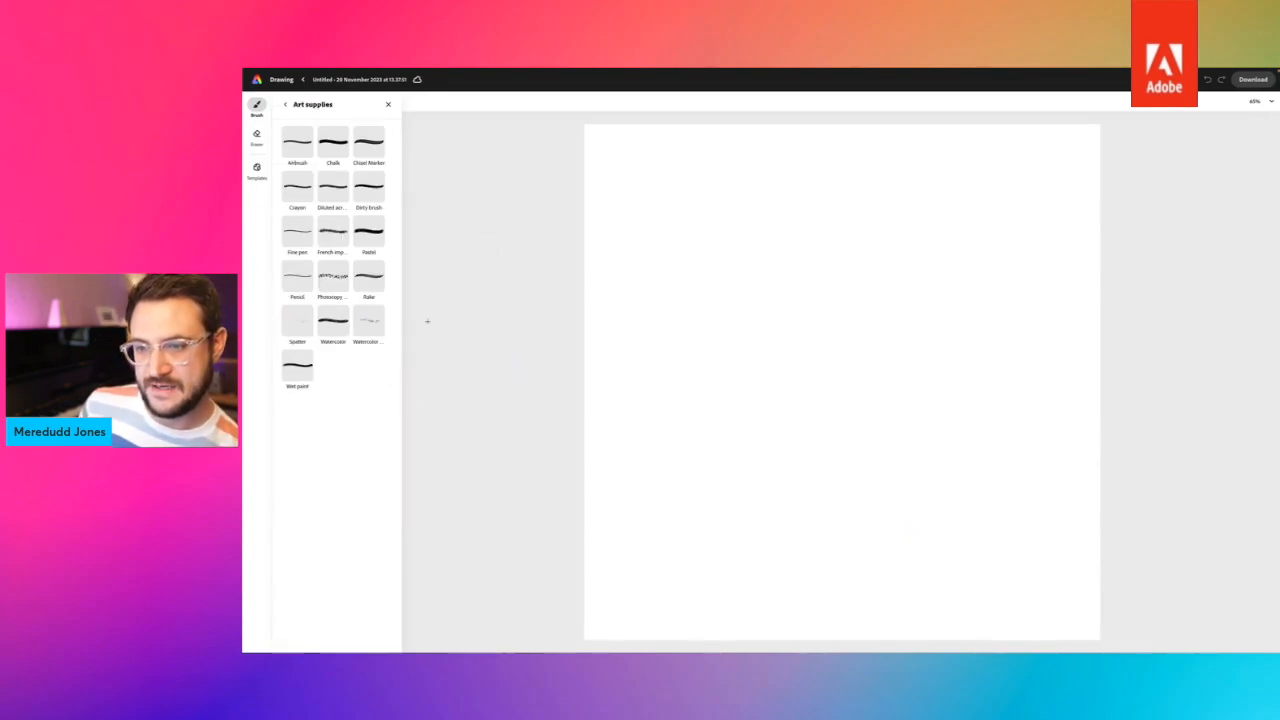
click(328, 242)
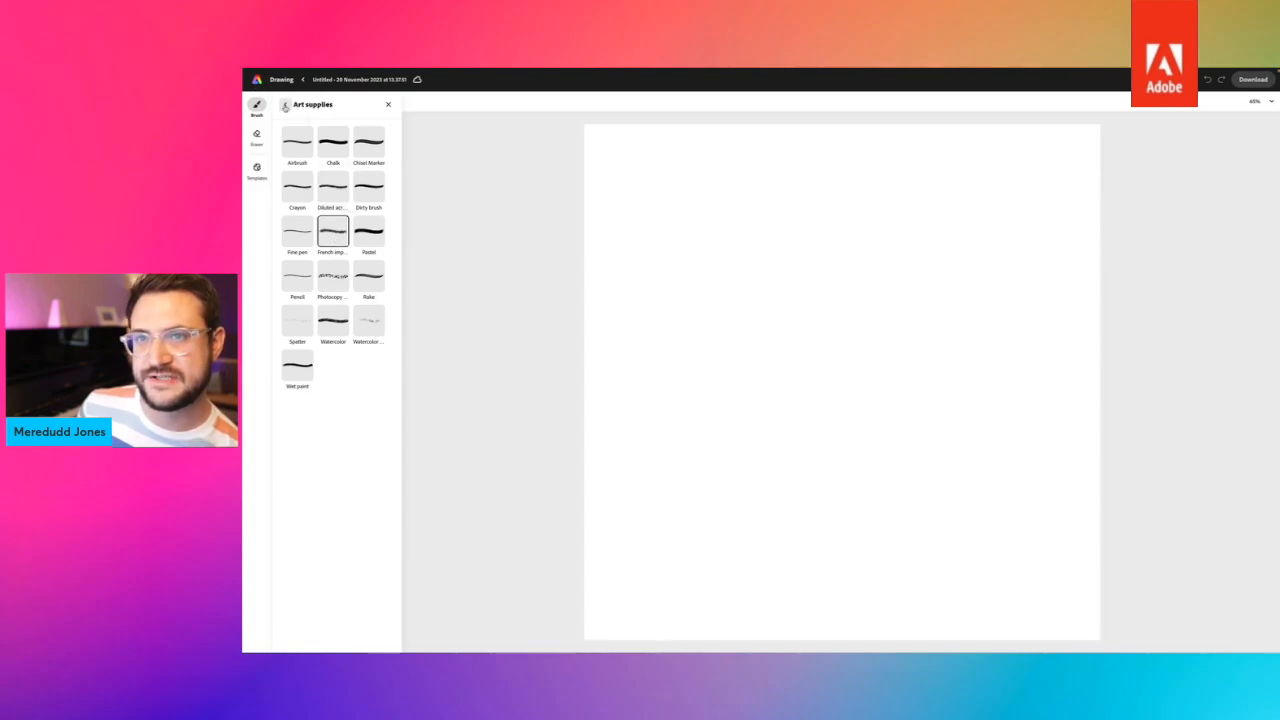
click(285, 104)
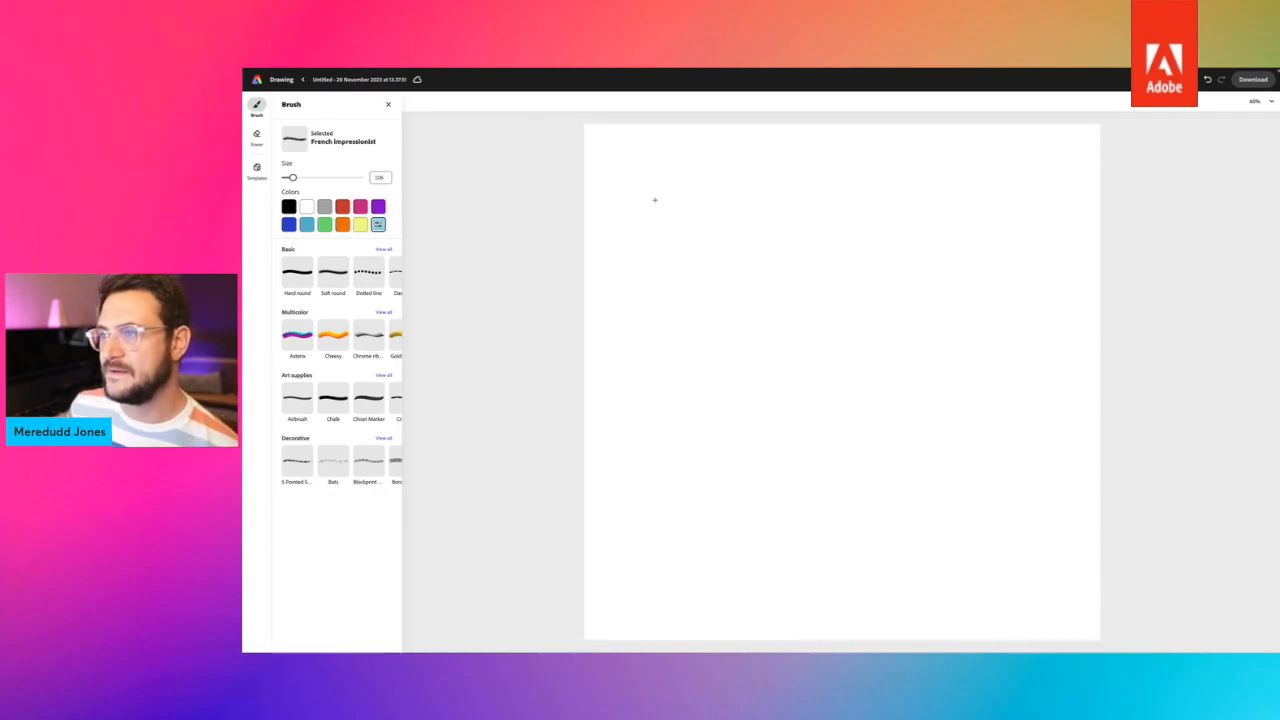
mouse_move(621, 205)
mouse_down()
mouse_move(683, 180)
mouse_move(740, 245)
mouse_up()
drag(792, 284, 862, 248)
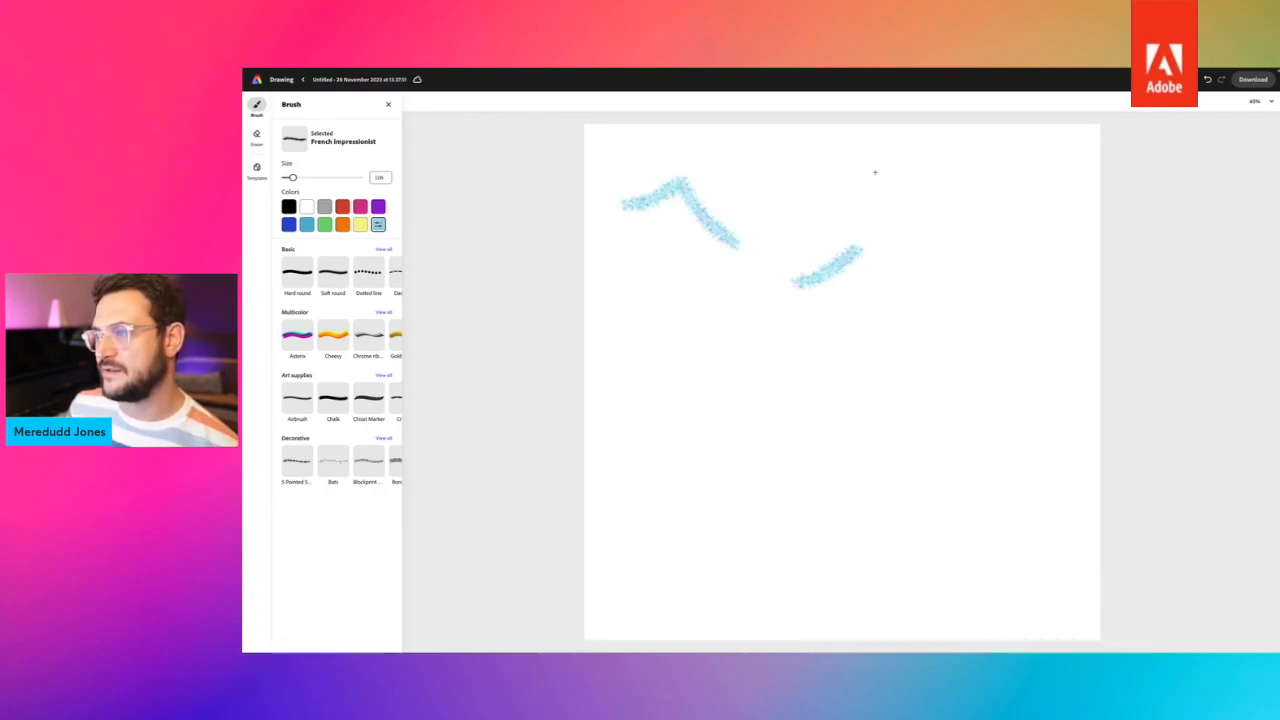
mouse_move(878, 178)
mouse_down()
mouse_move(935, 195)
mouse_move(1000, 186)
mouse_move(1024, 204)
mouse_up()
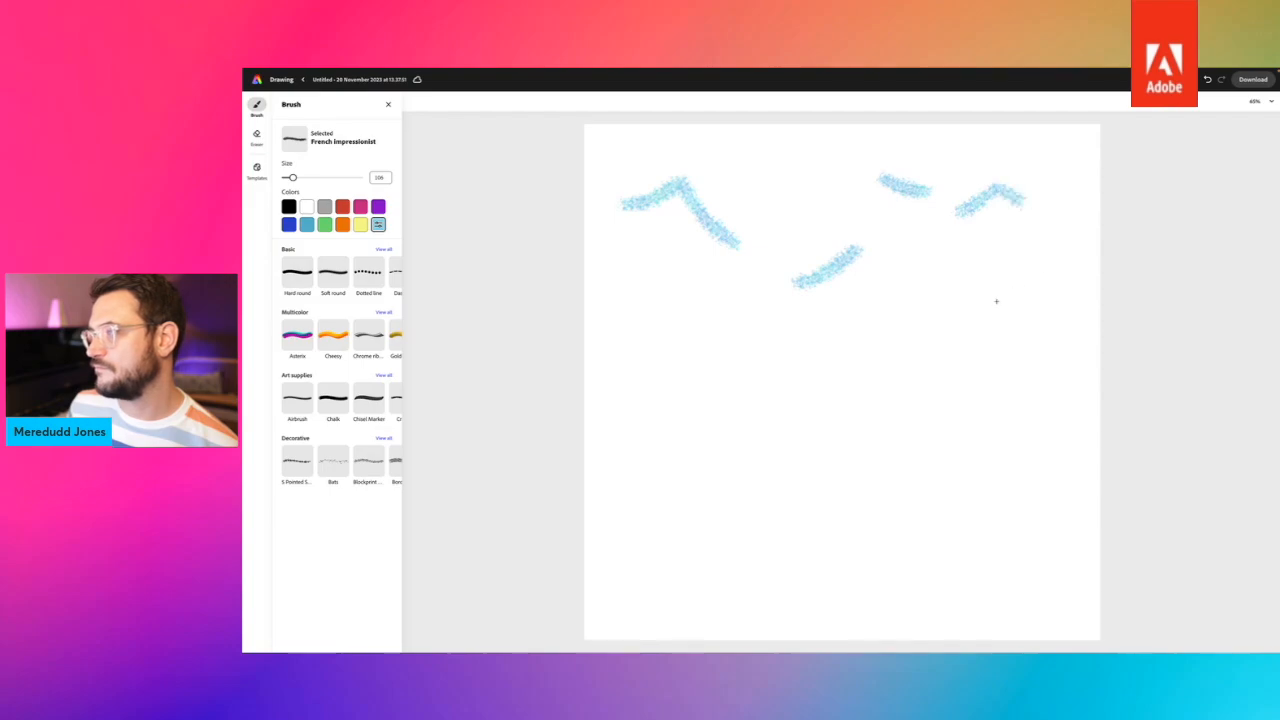
drag(995, 303, 1044, 290)
drag(952, 330, 914, 312)
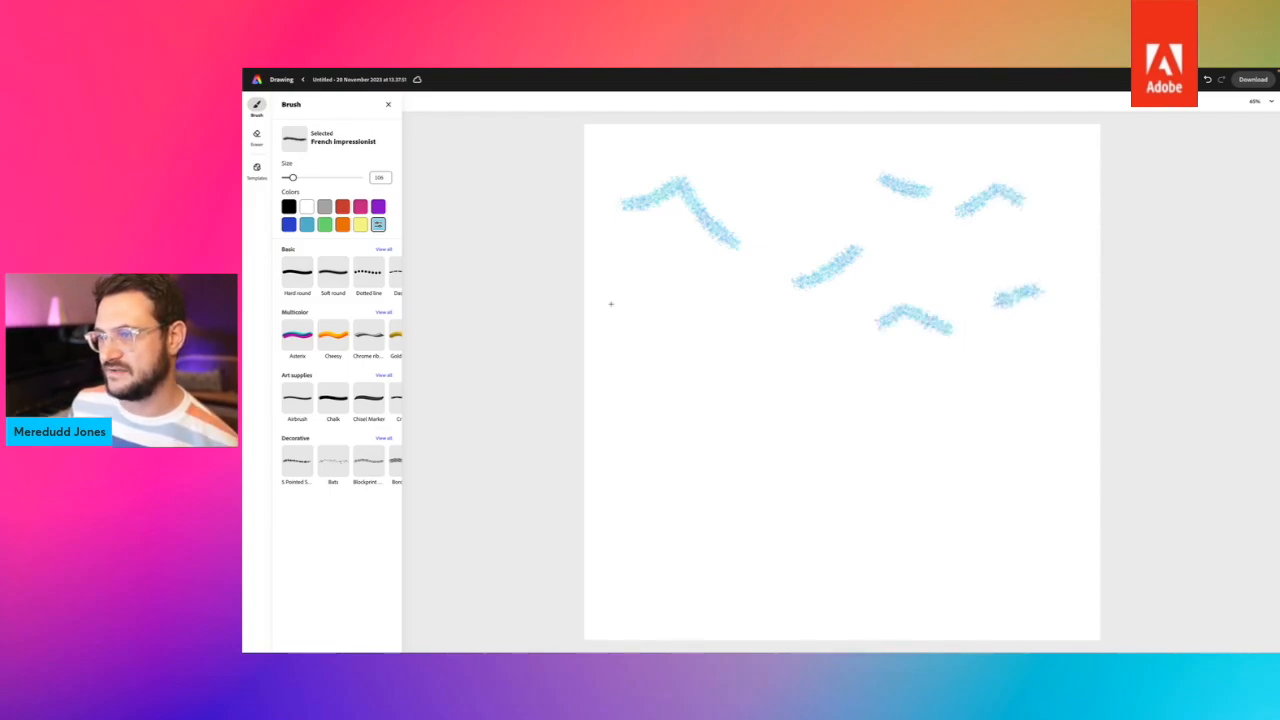
drag(610, 303, 705, 312)
drag(676, 392, 738, 360)
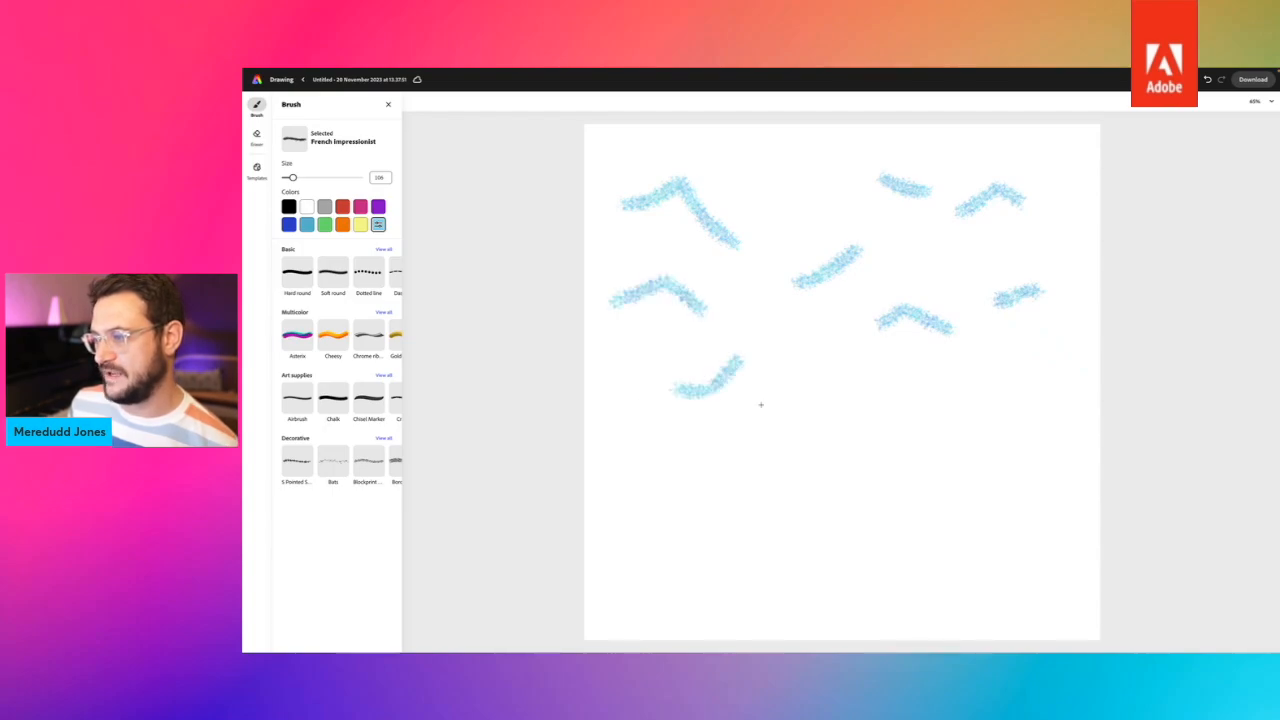
mouse_move(780, 414)
mouse_down()
mouse_move(866, 404)
mouse_move(852, 376)
mouse_up()
drag(942, 380, 998, 388)
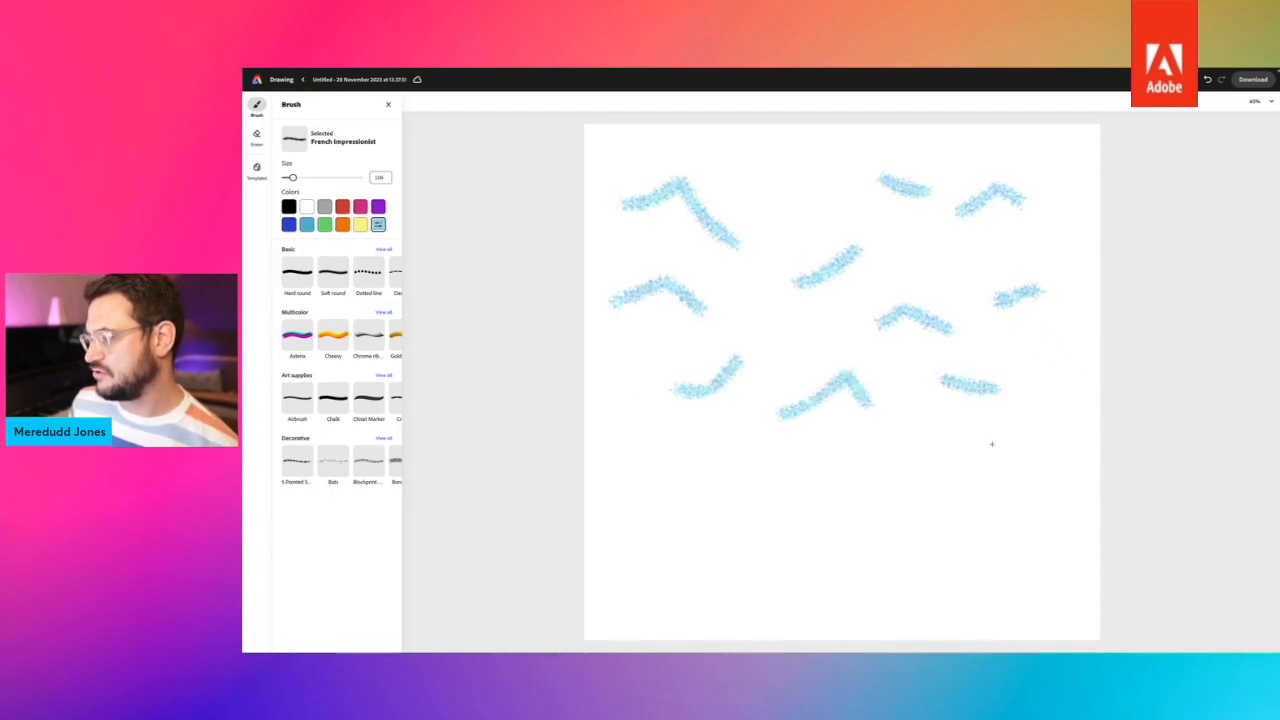
drag(1038, 488, 984, 480)
drag(624, 468, 678, 450)
mouse_move(726, 516)
mouse_down()
mouse_move(752, 506)
mouse_move(808, 530)
mouse_up()
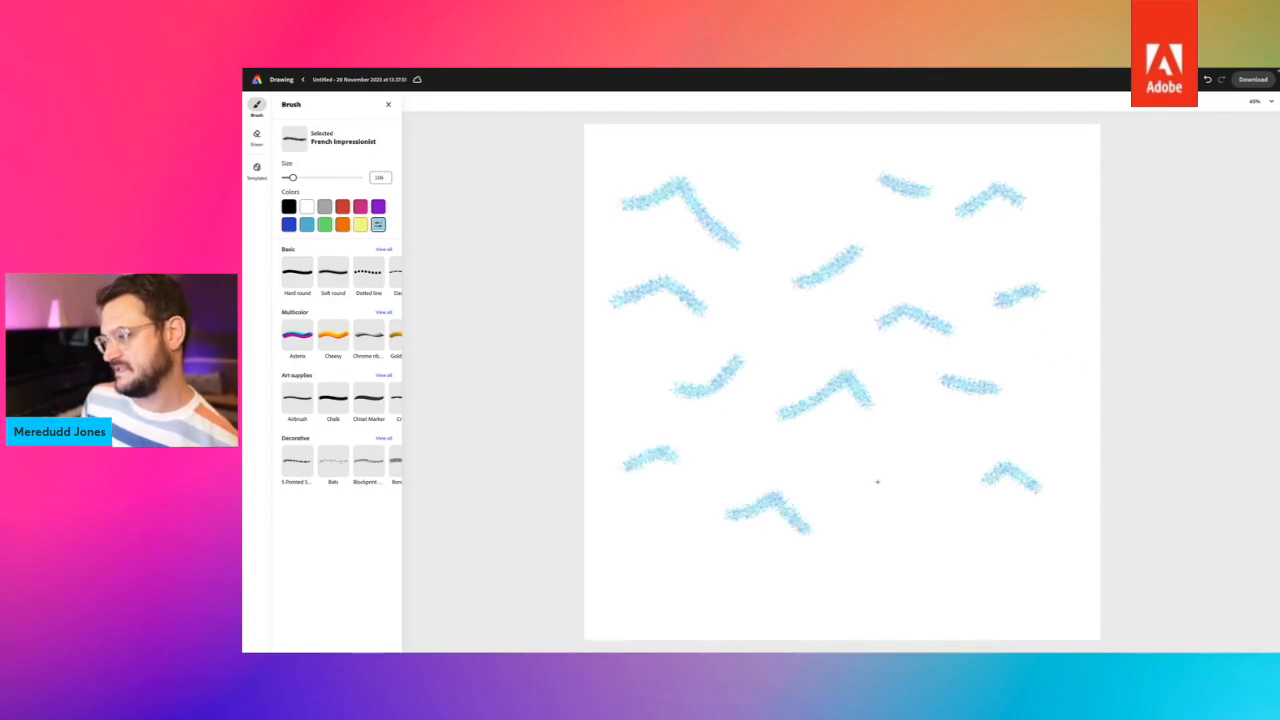
drag(877, 482, 940, 482)
drag(1010, 566, 1068, 562)
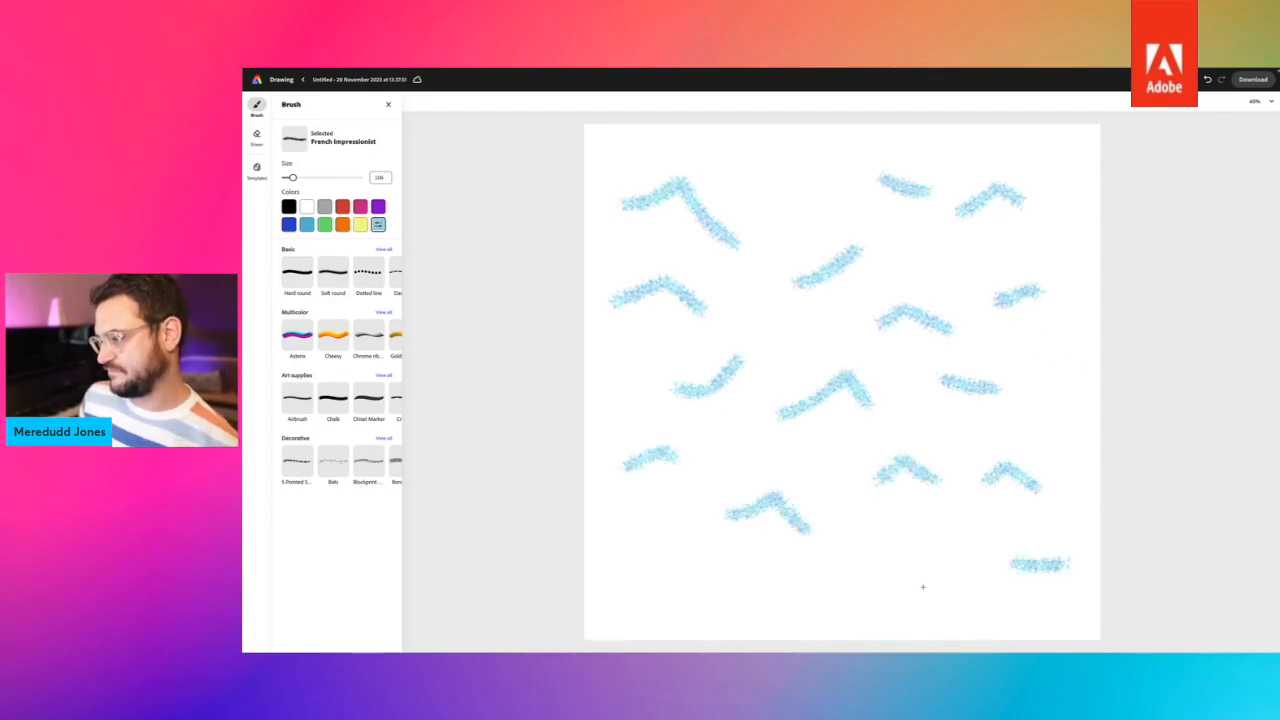
drag(882, 532, 924, 540)
mouse_move(635, 560)
mouse_down()
mouse_move(651, 546)
mouse_move(765, 581)
mouse_move(884, 589)
mouse_up()
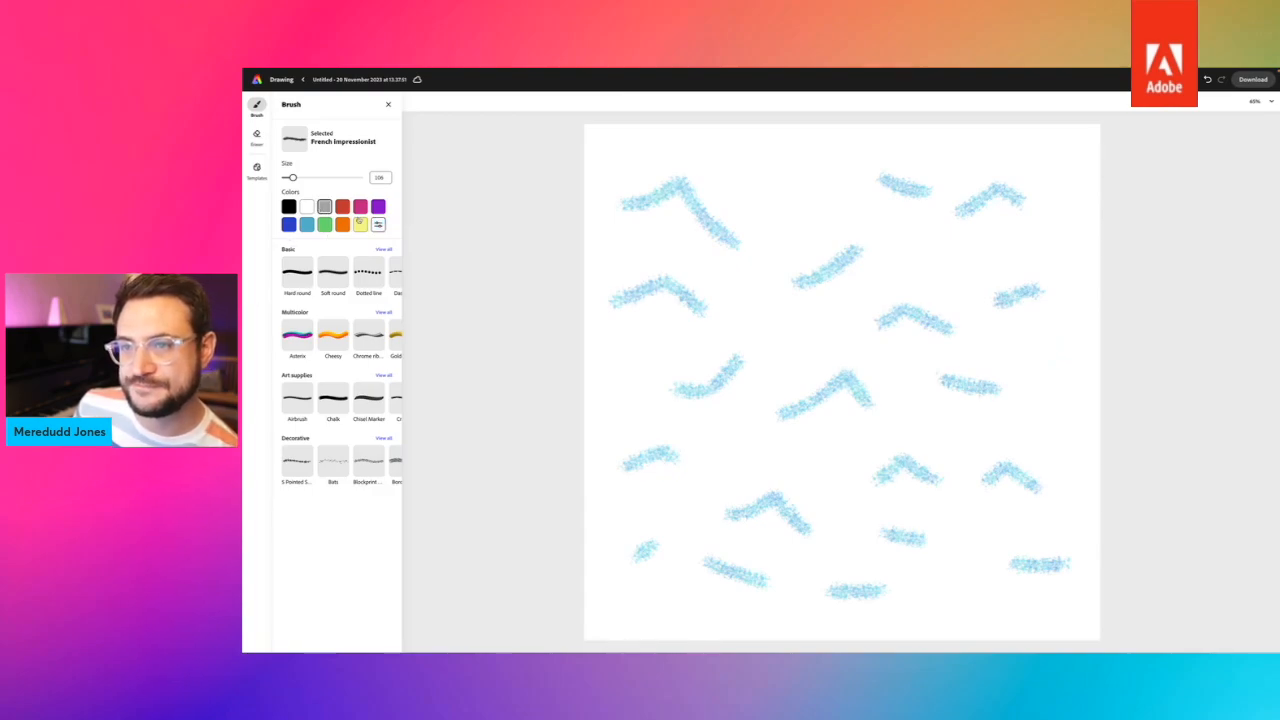
Choose a custom light gray as brush color and switch to the Watercolor fill brush from the art supplies.
click(378, 225)
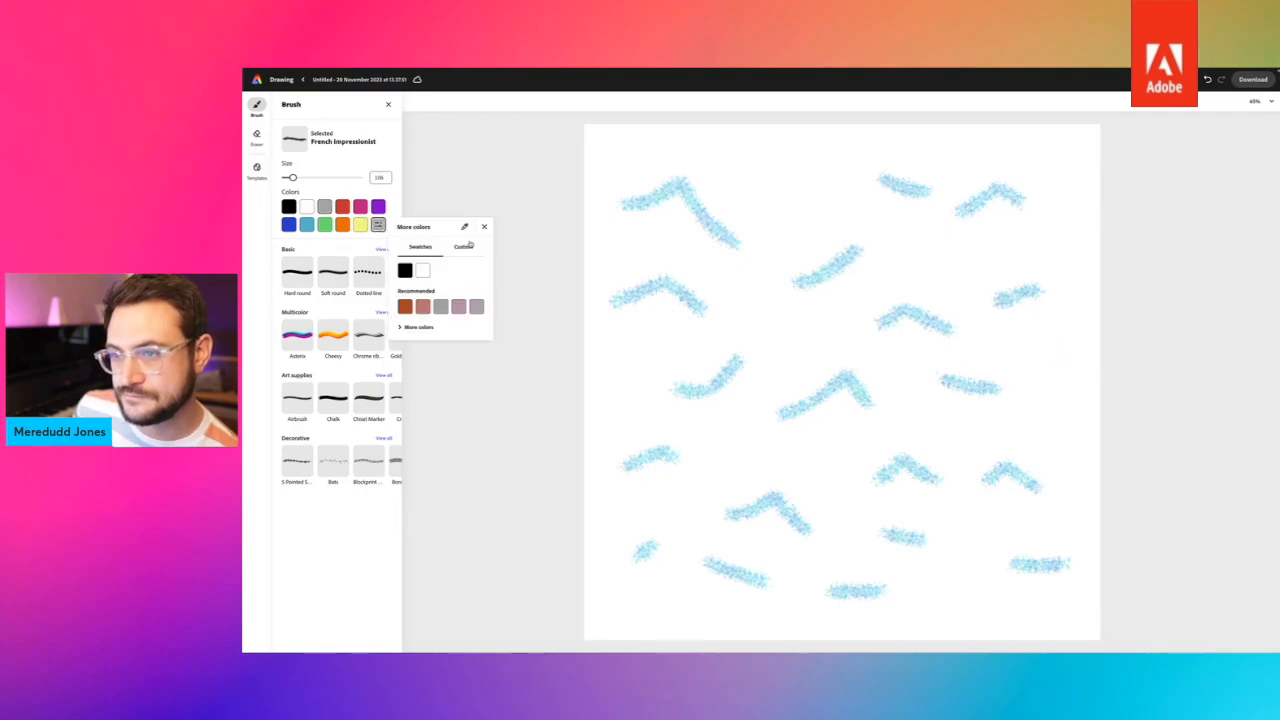
click(460, 248)
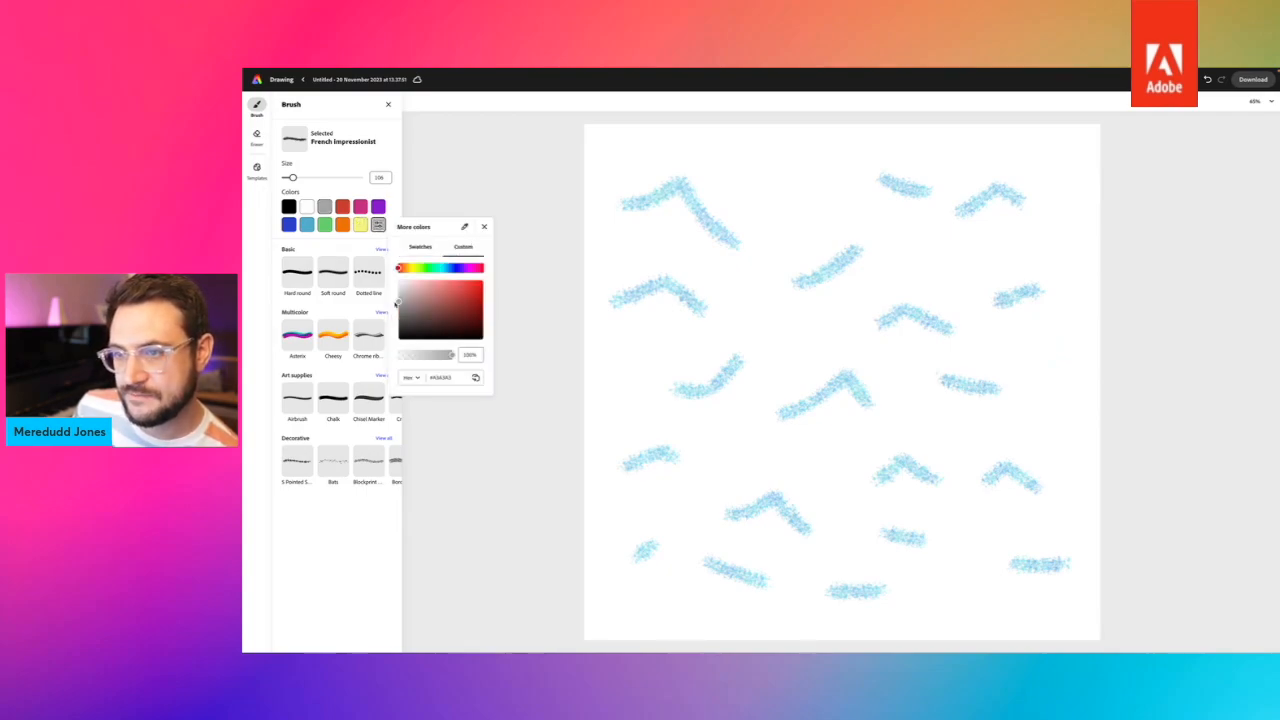
drag(397, 302, 401, 288)
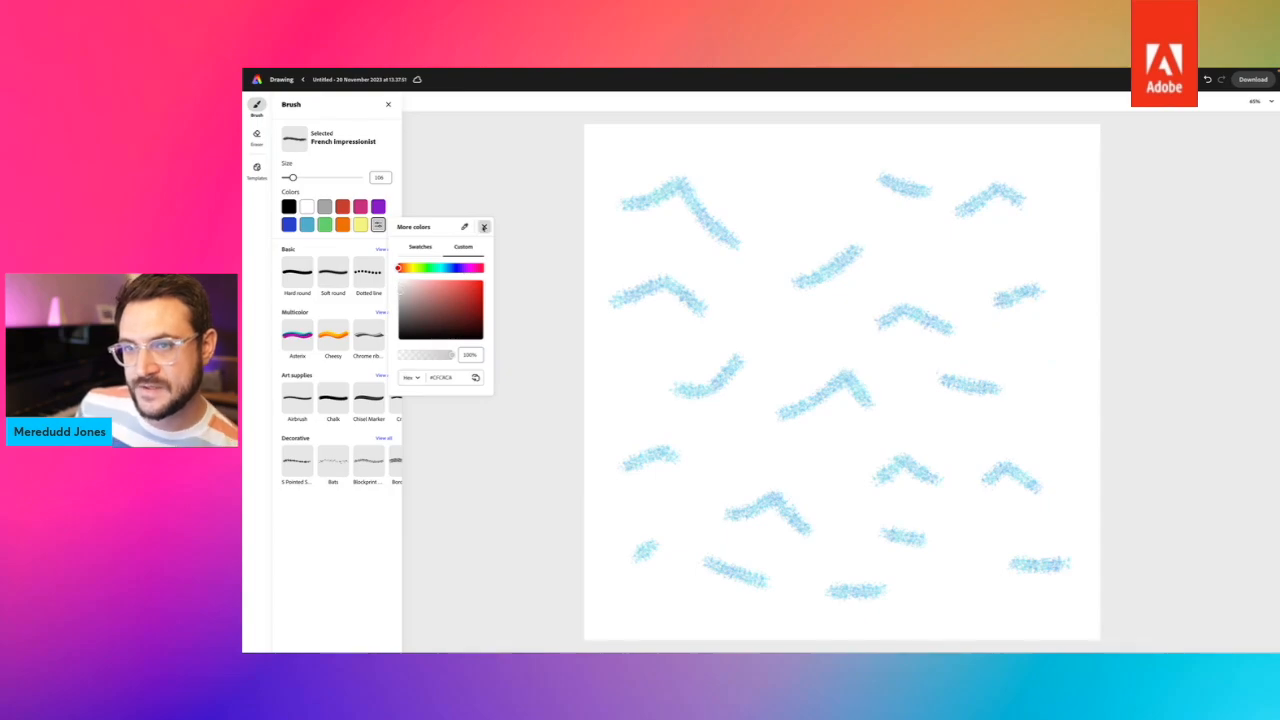
click(484, 227)
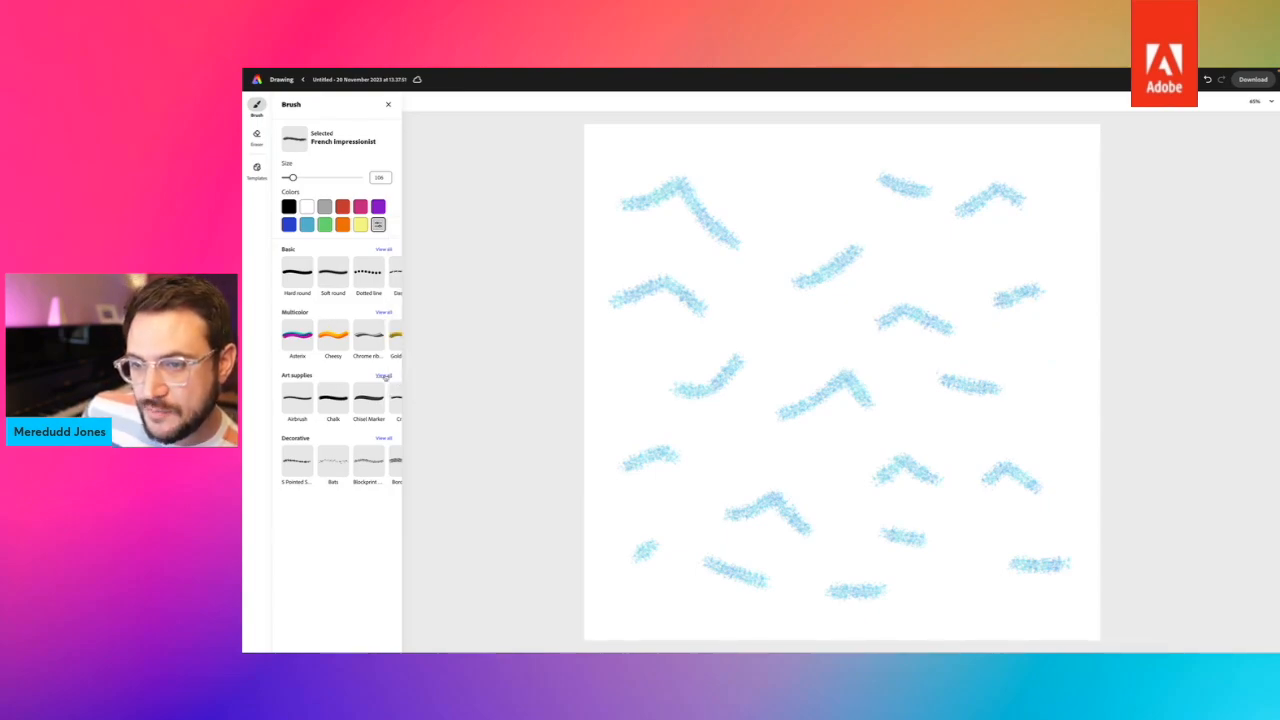
click(383, 375)
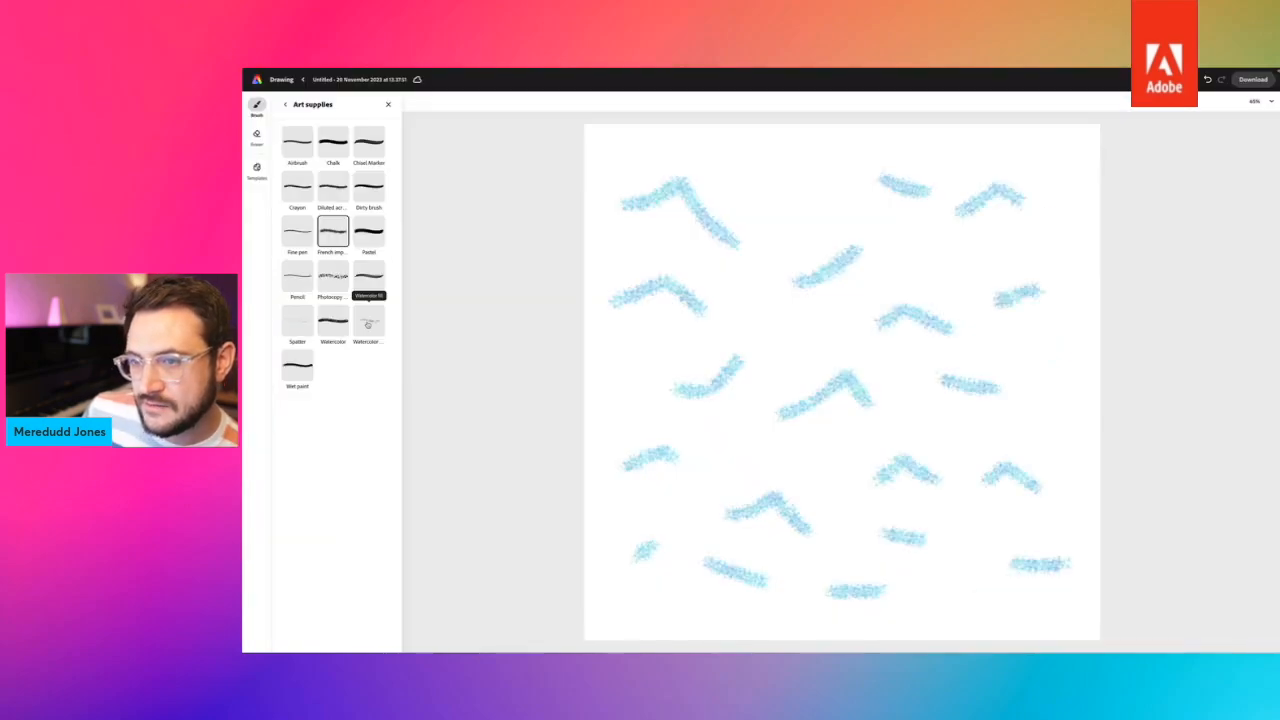
click(368, 324)
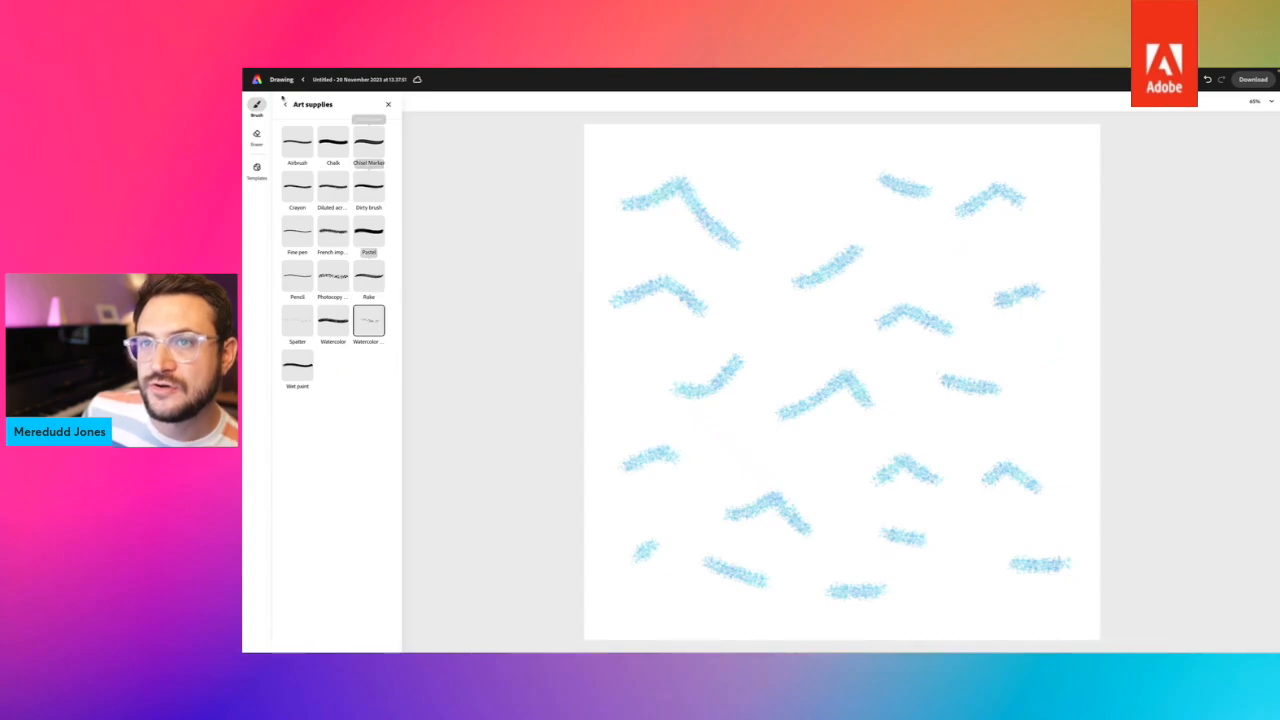
click(284, 103)
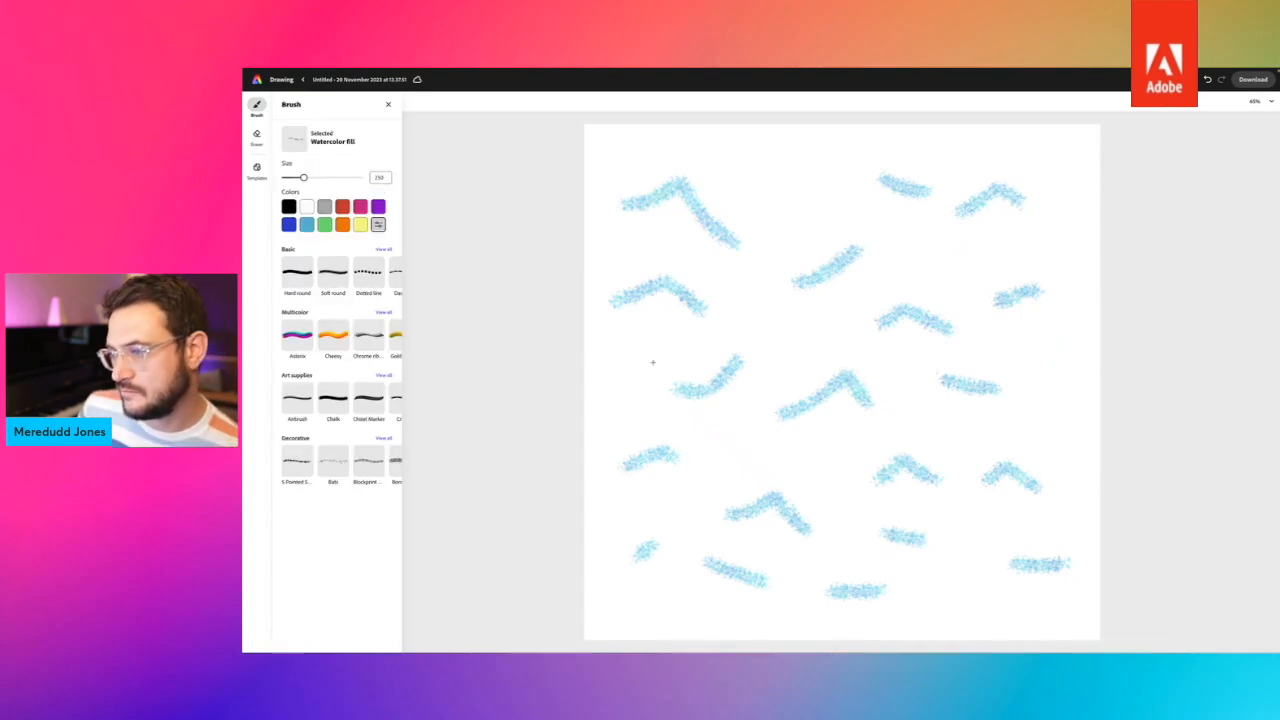
Paint soft, faint gray watercolor patches between and around the blue wave strokes across the canvas.
drag(652, 362, 686, 318)
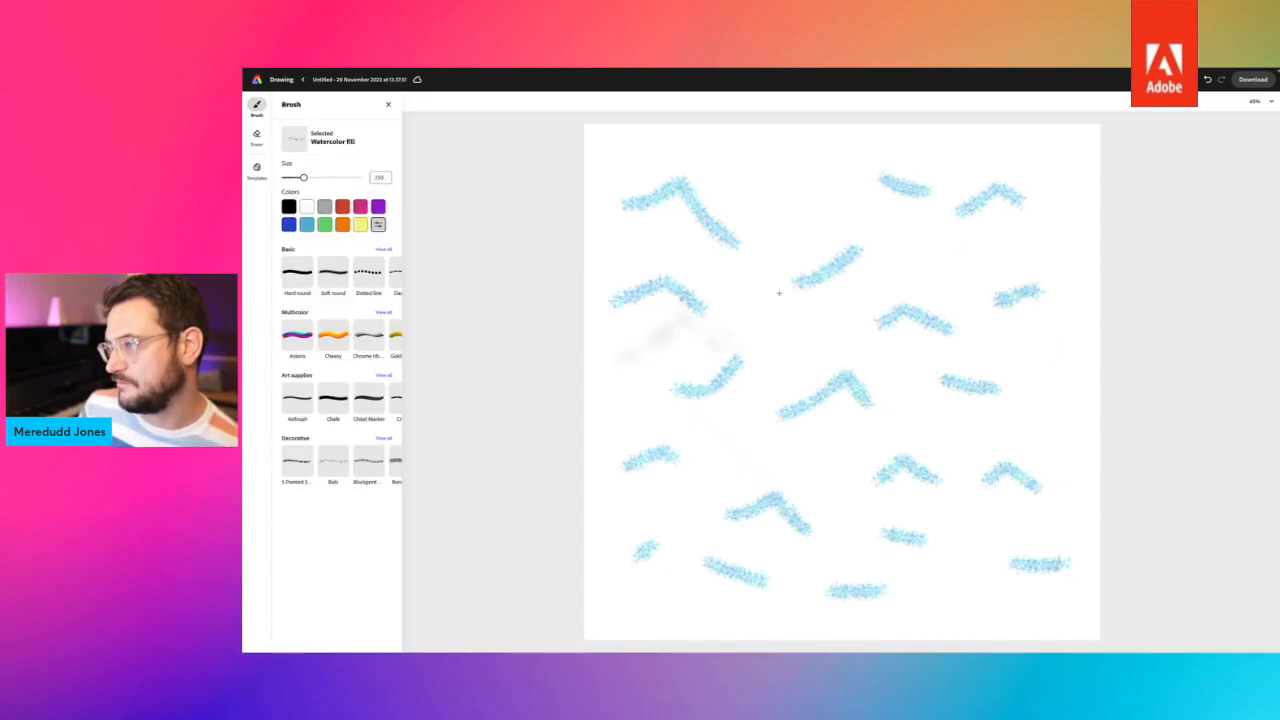
drag(779, 293, 824, 262)
drag(880, 336, 966, 332)
drag(1023, 383, 1049, 384)
drag(962, 424, 980, 408)
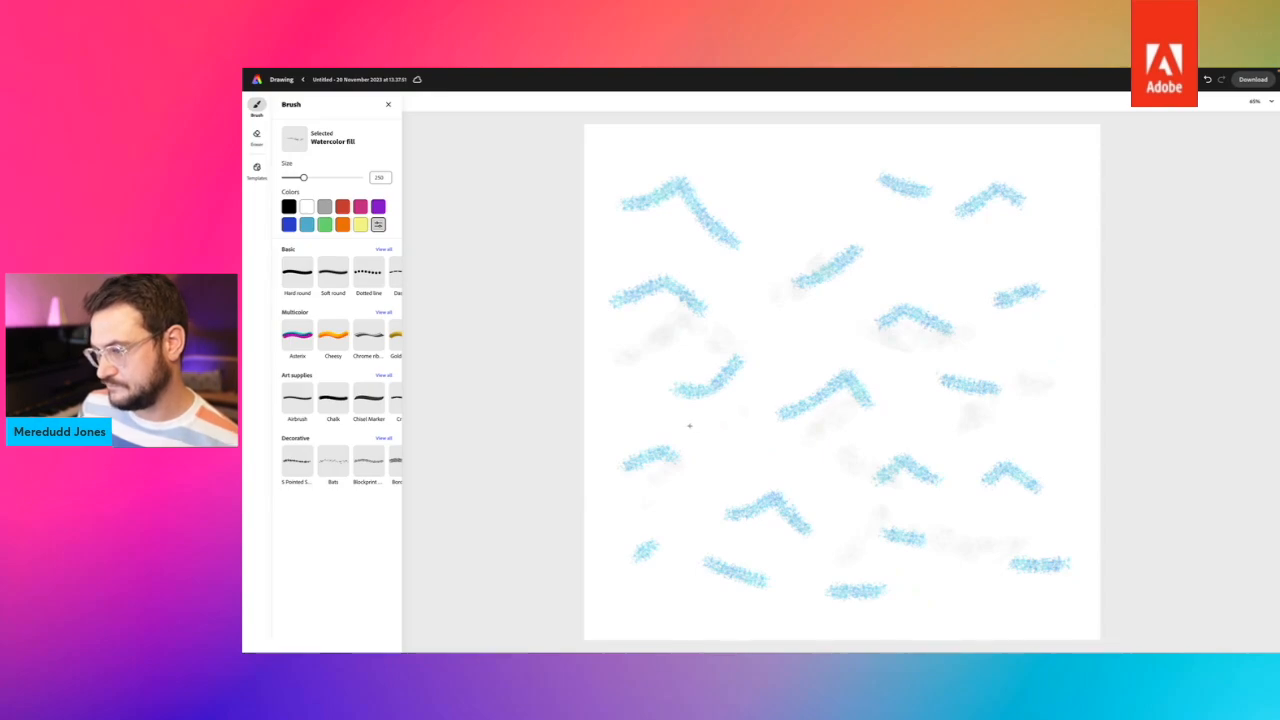
mouse_move(694, 425)
mouse_down()
mouse_move(733, 408)
mouse_move(822, 429)
mouse_up()
drag(768, 220, 698, 252)
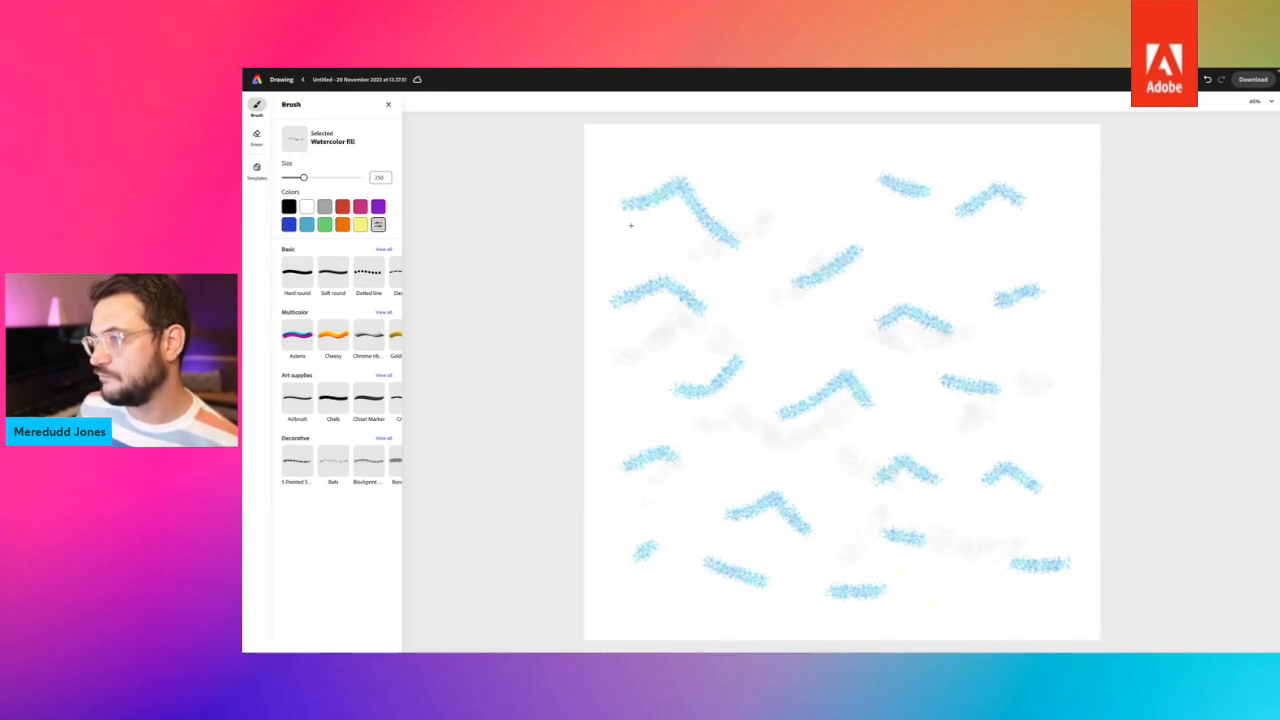
drag(909, 232, 960, 218)
drag(1009, 269, 1080, 260)
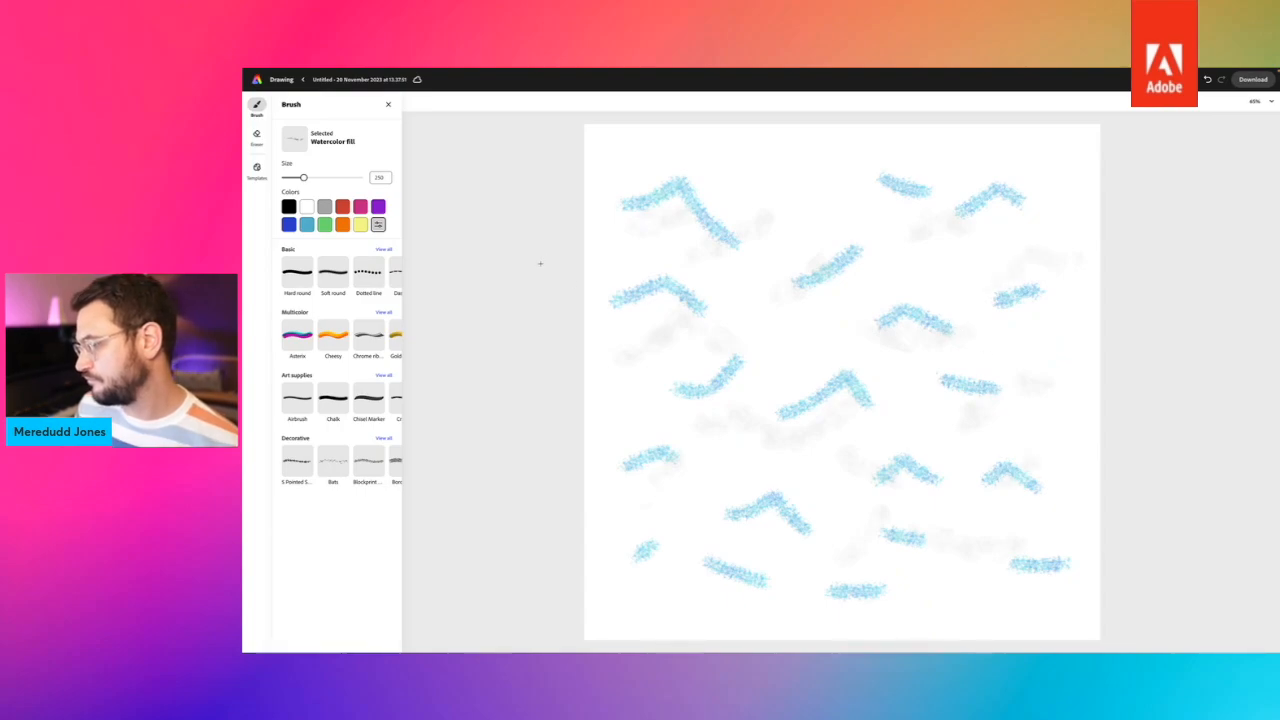
Select white and the Spatter brush from the art supplies, with the brush size set to 1,000.
click(310, 206)
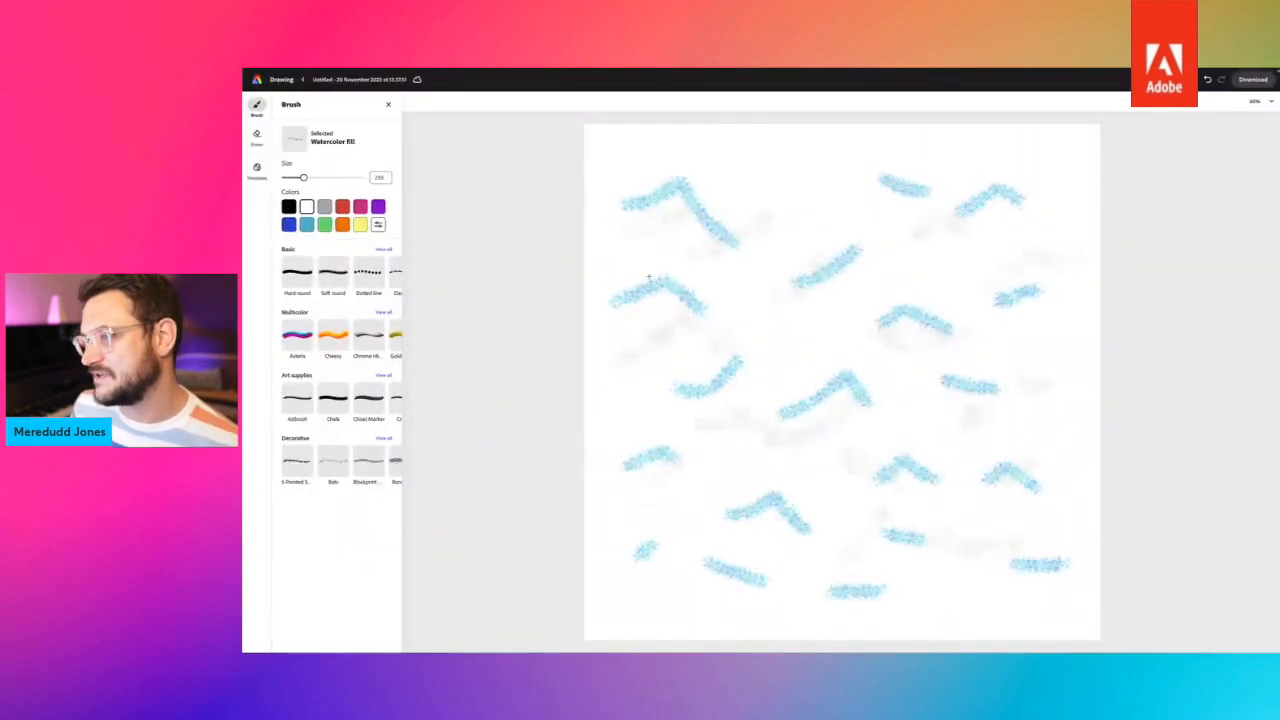
click(383, 375)
click(294, 324)
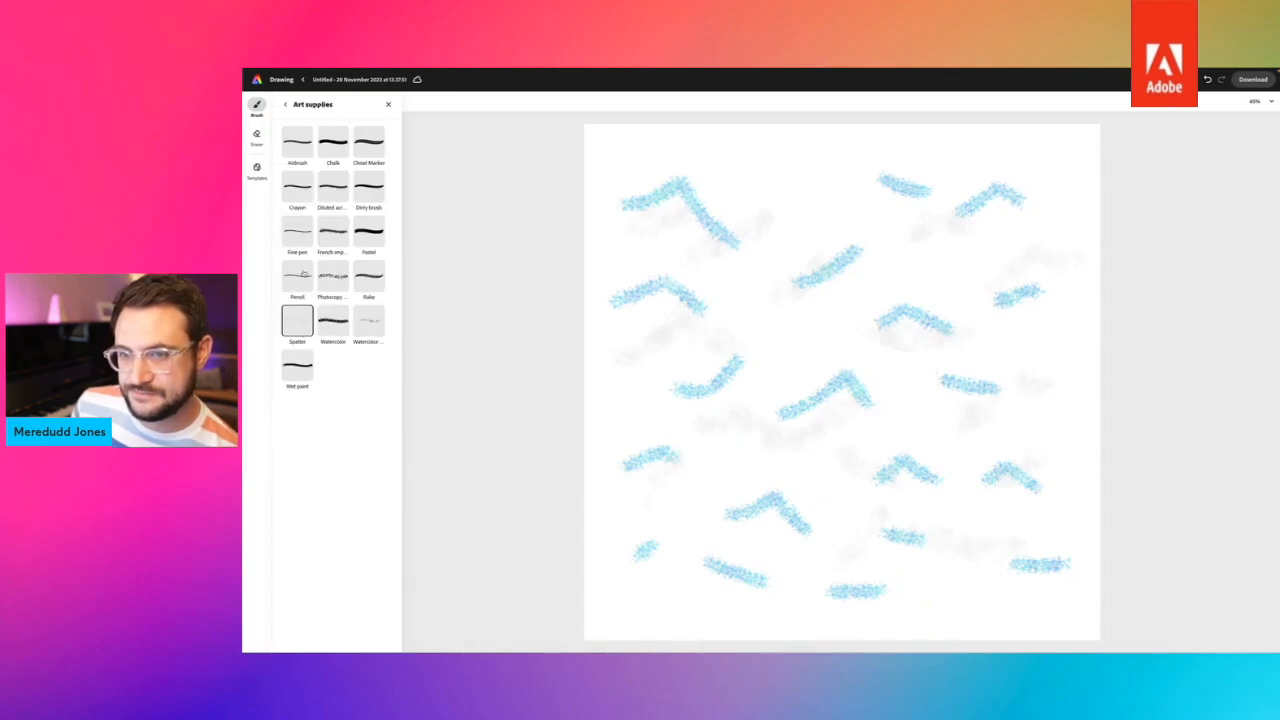
click(286, 104)
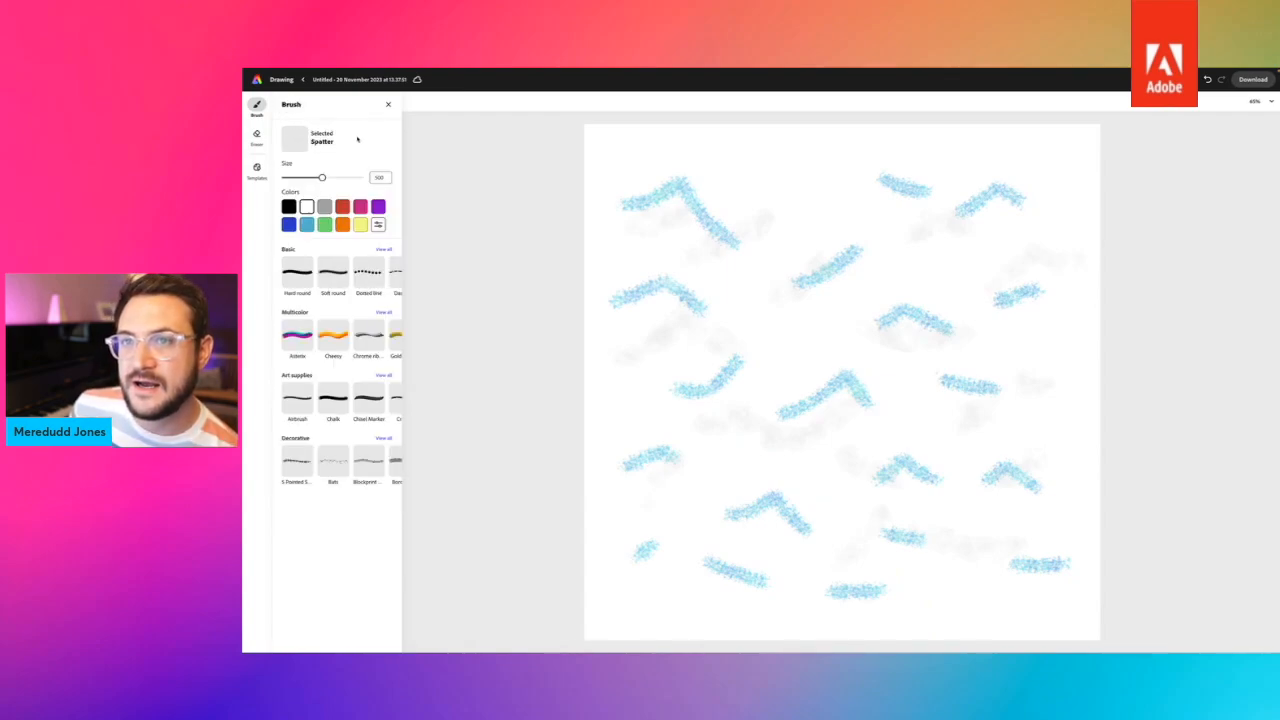
drag(329, 177, 656, 177)
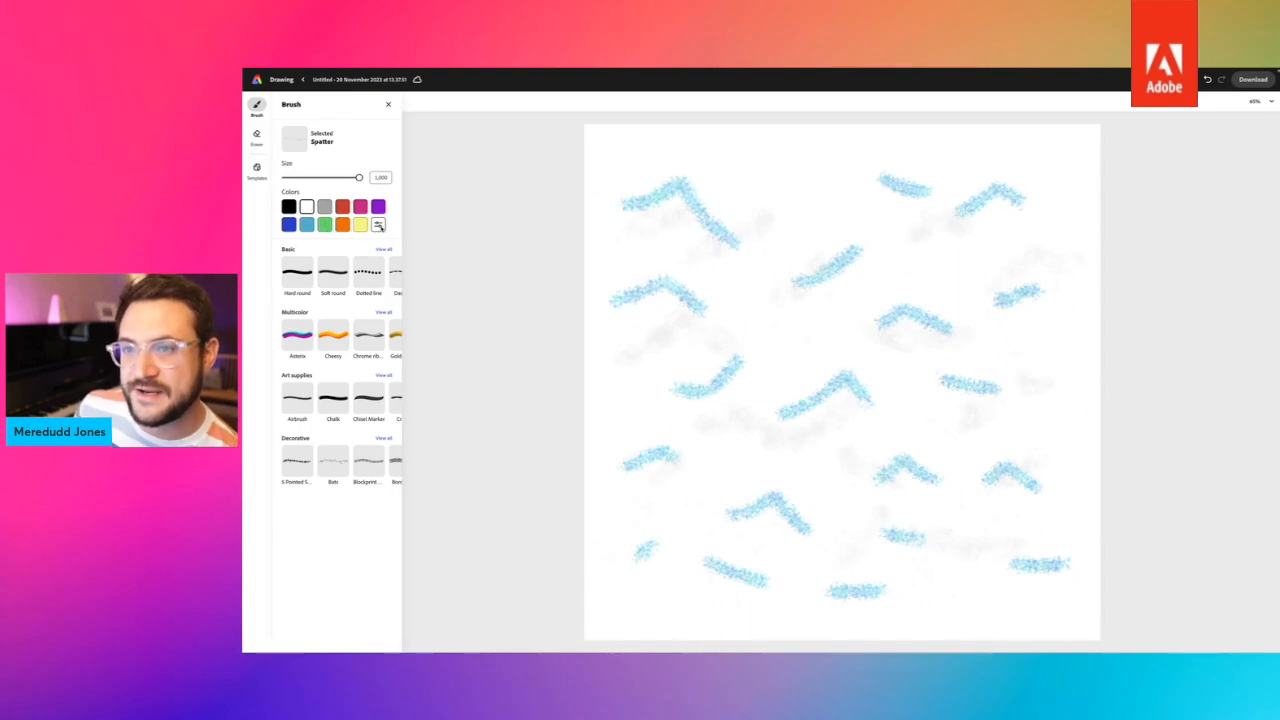
Choose a custom very light gray and spatter it in wide sweeps across the middle and lower canvas.
click(382, 228)
click(463, 247)
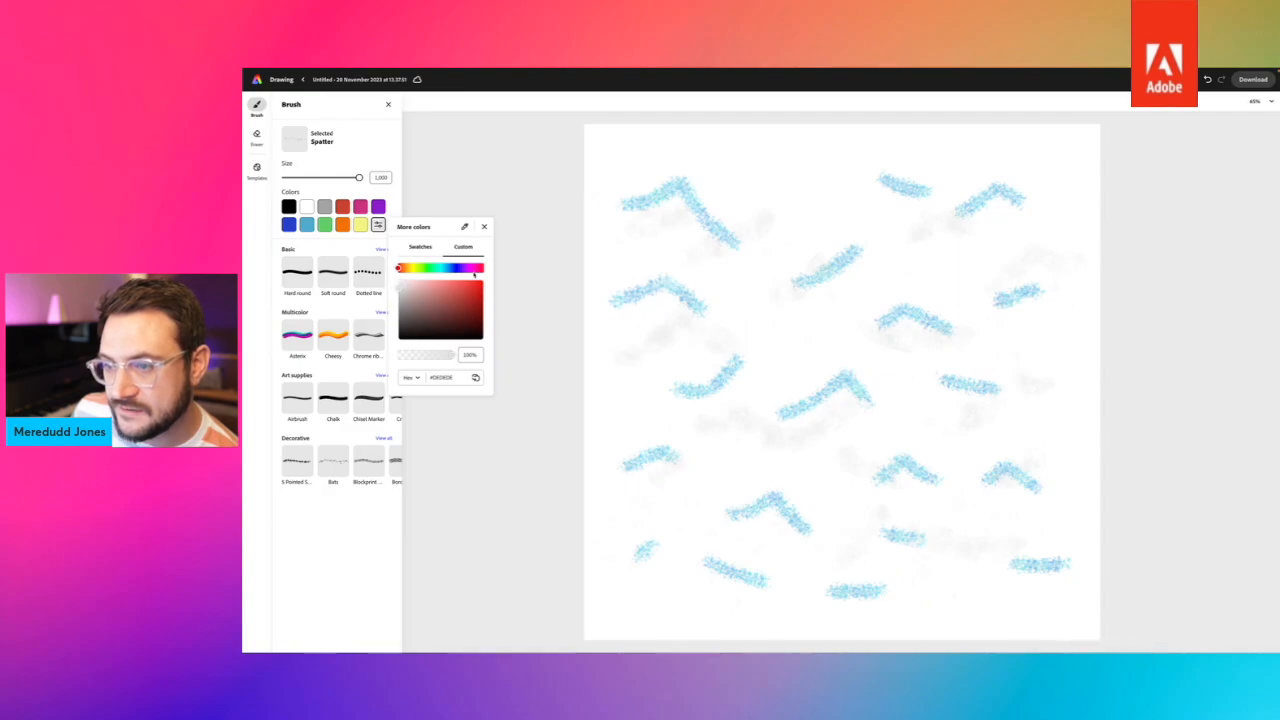
click(484, 226)
mouse_move(626, 263)
mouse_down()
mouse_move(1052, 302)
mouse_move(1152, 328)
mouse_up()
drag(1086, 438, 950, 485)
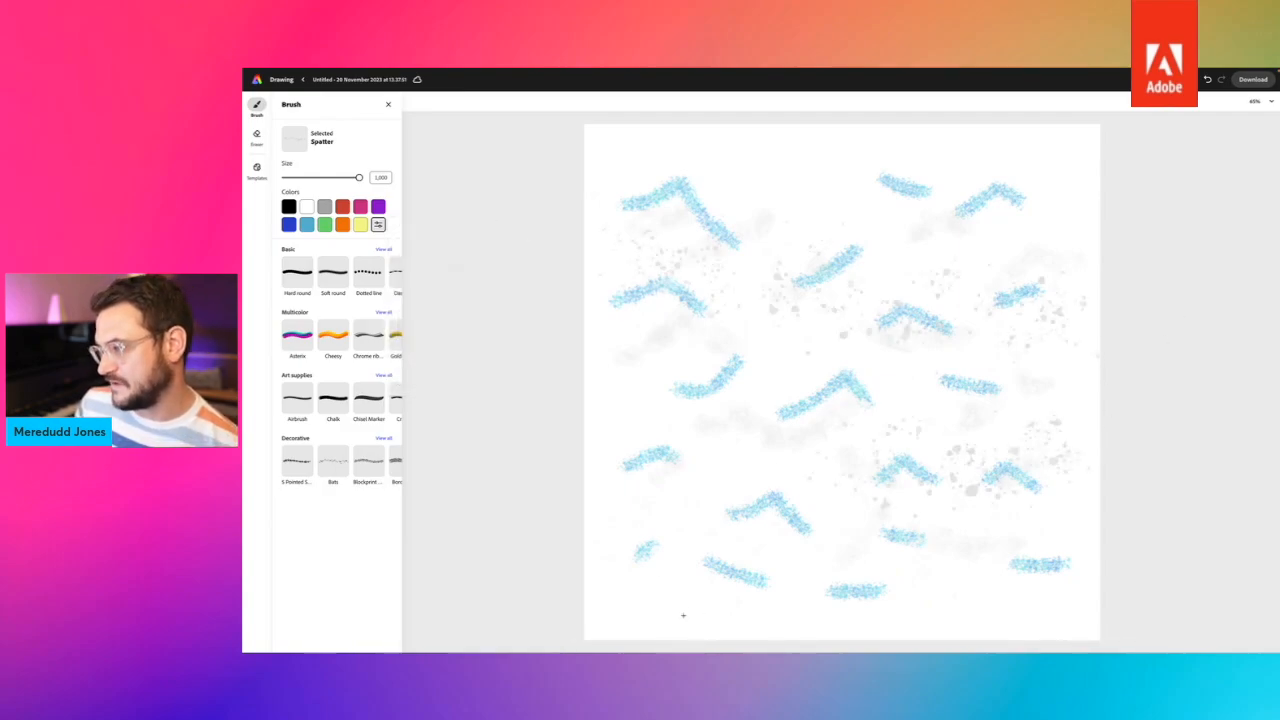
mouse_move(1065, 568)
mouse_down()
mouse_move(750, 623)
mouse_move(561, 607)
mouse_up()
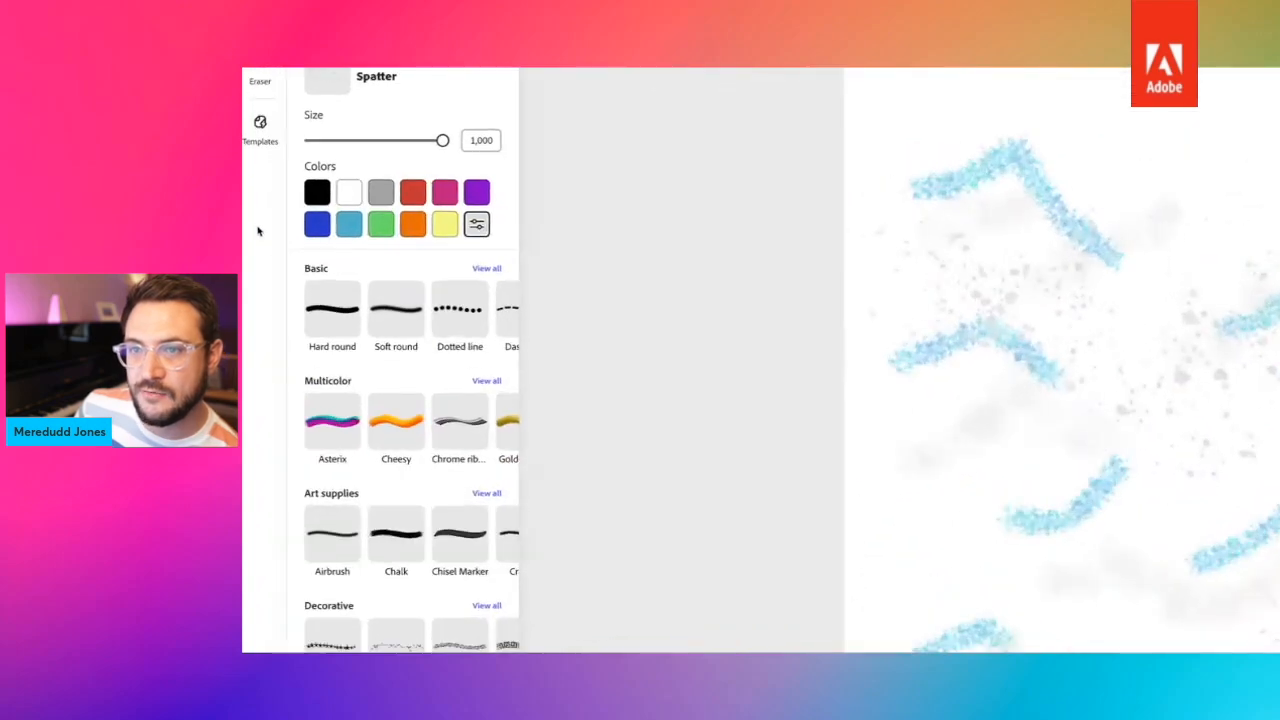
Switch the Spatter brush to the preset light blue and scatter droplets across the middle and lower canvas.
click(348, 224)
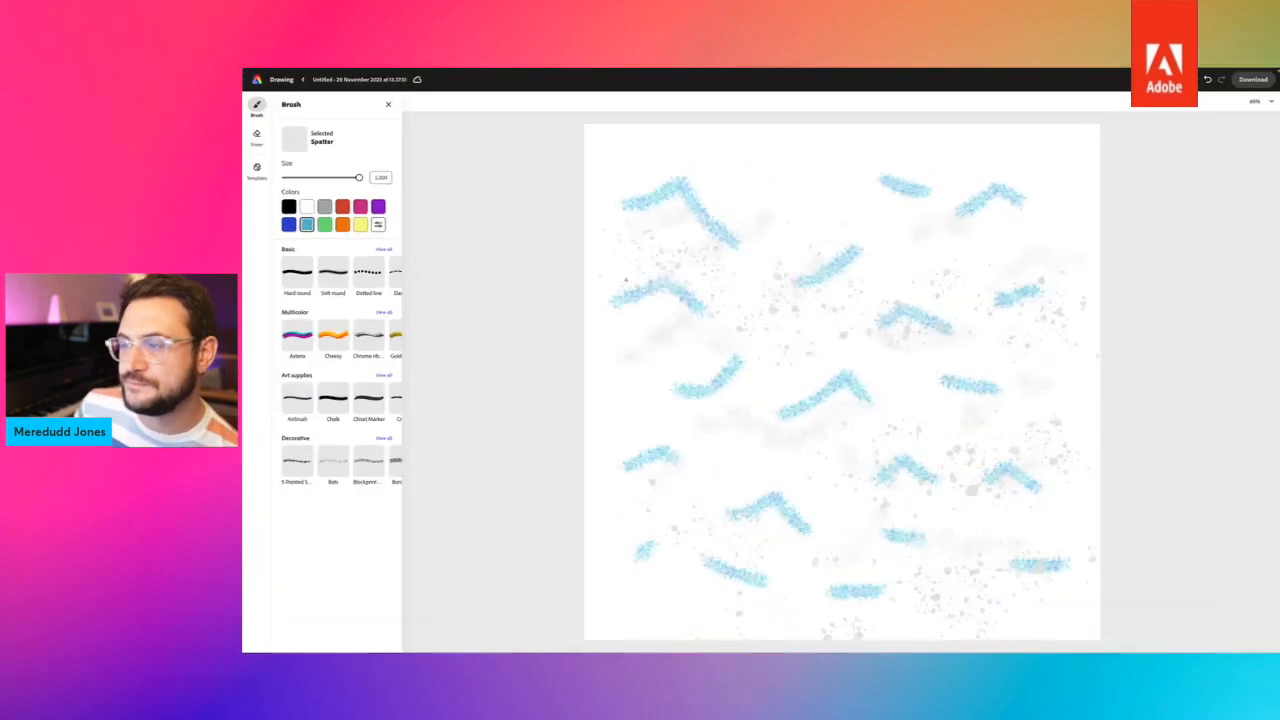
drag(625, 281, 863, 326)
mouse_move(1021, 378)
mouse_down()
mouse_move(822, 572)
mouse_move(1014, 591)
mouse_up()
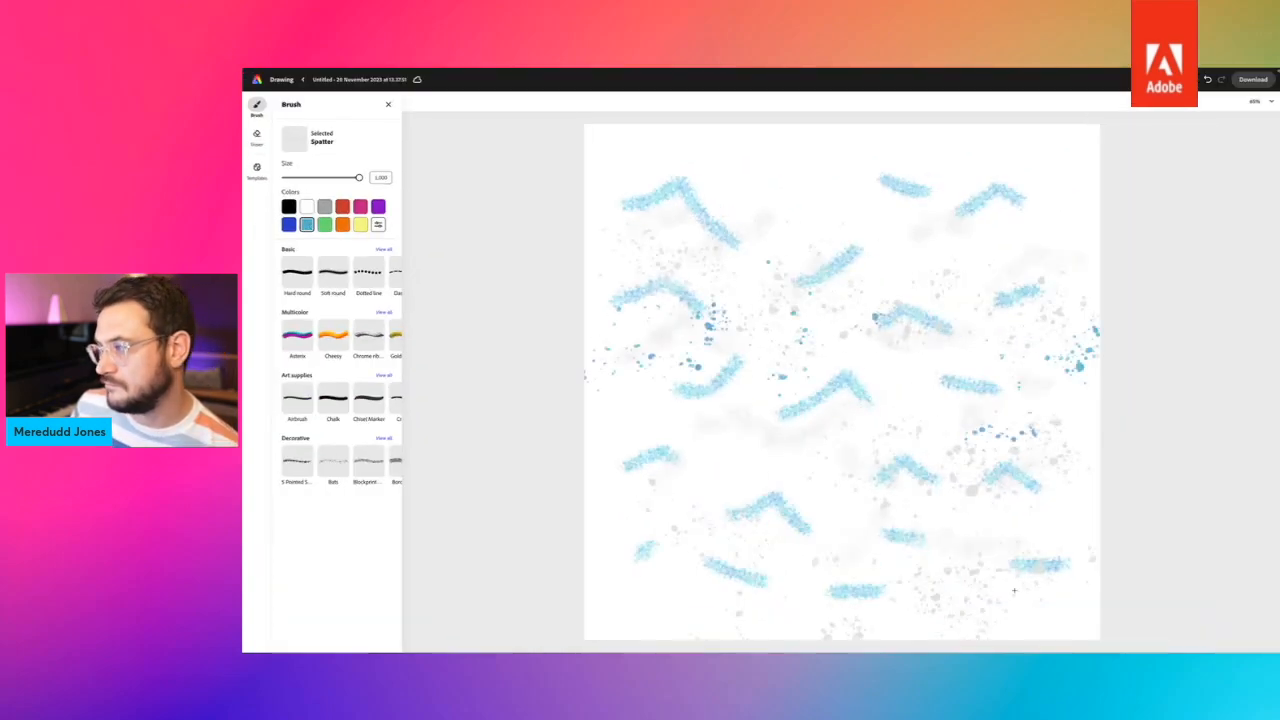
drag(891, 552, 985, 570)
drag(600, 500, 780, 480)
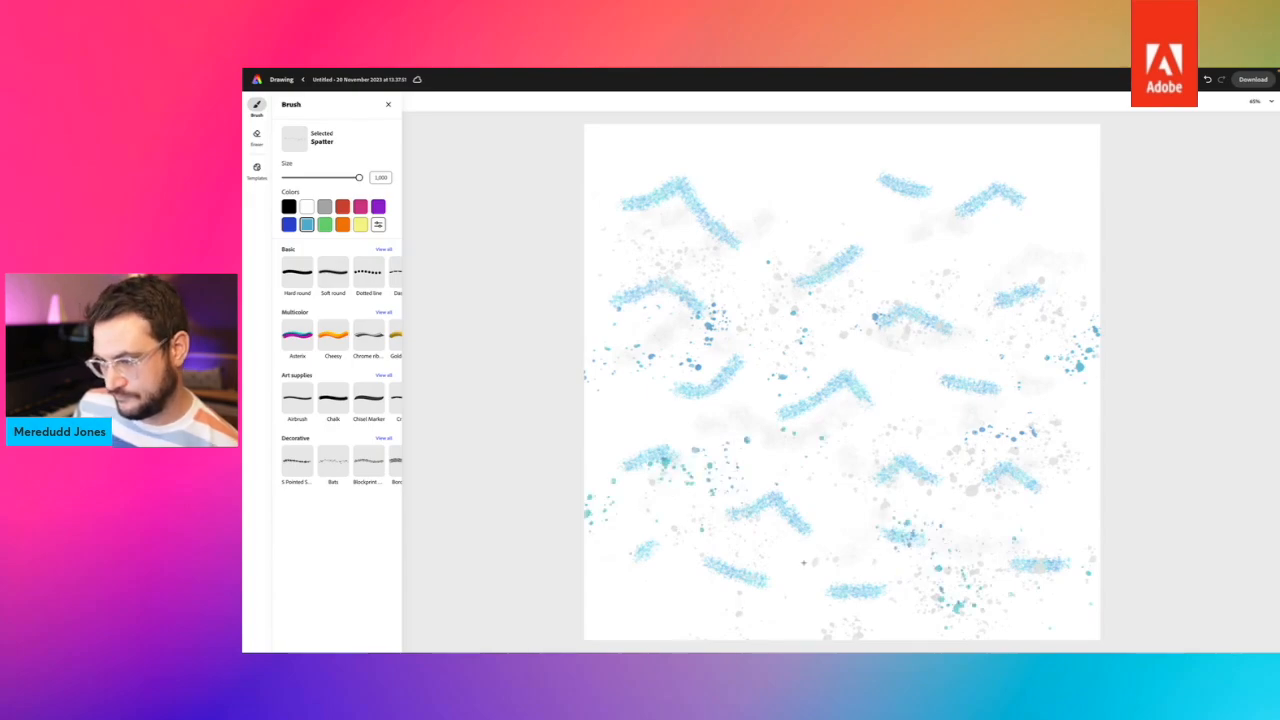
drag(717, 583, 812, 552)
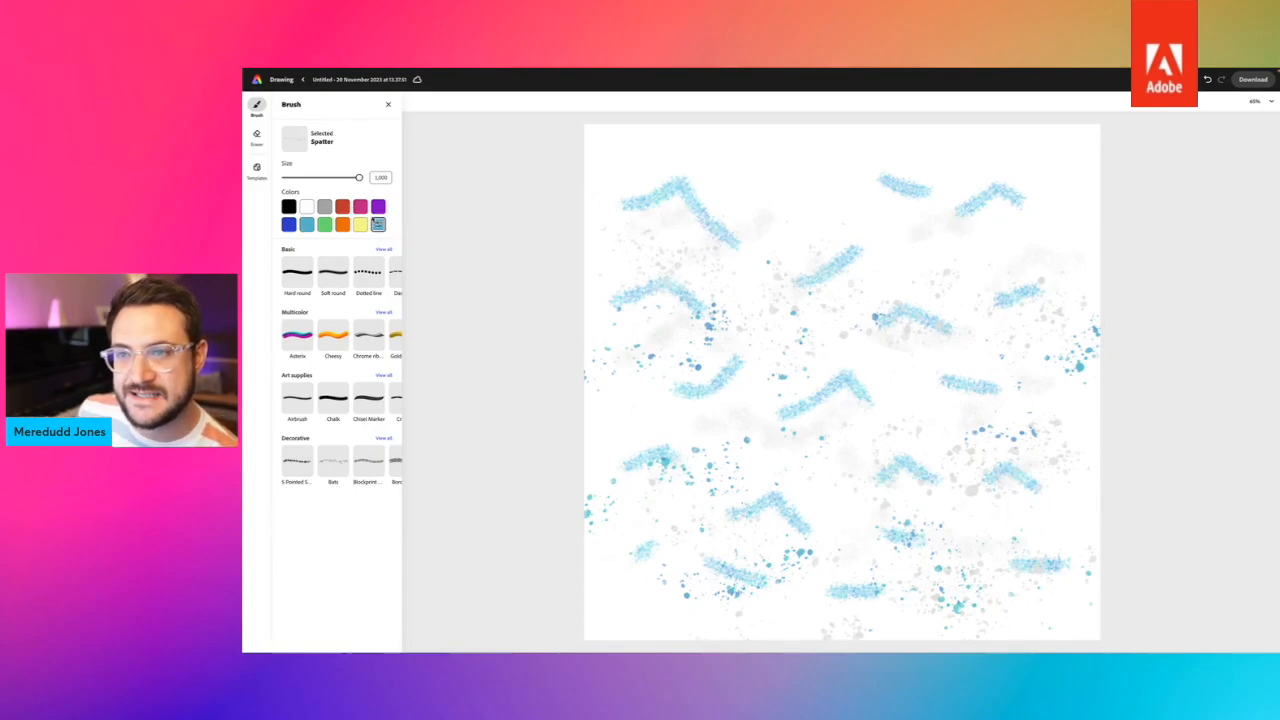
Choose a custom darker, more saturated shade of the light blue as the Spatter brush color.
click(378, 224)
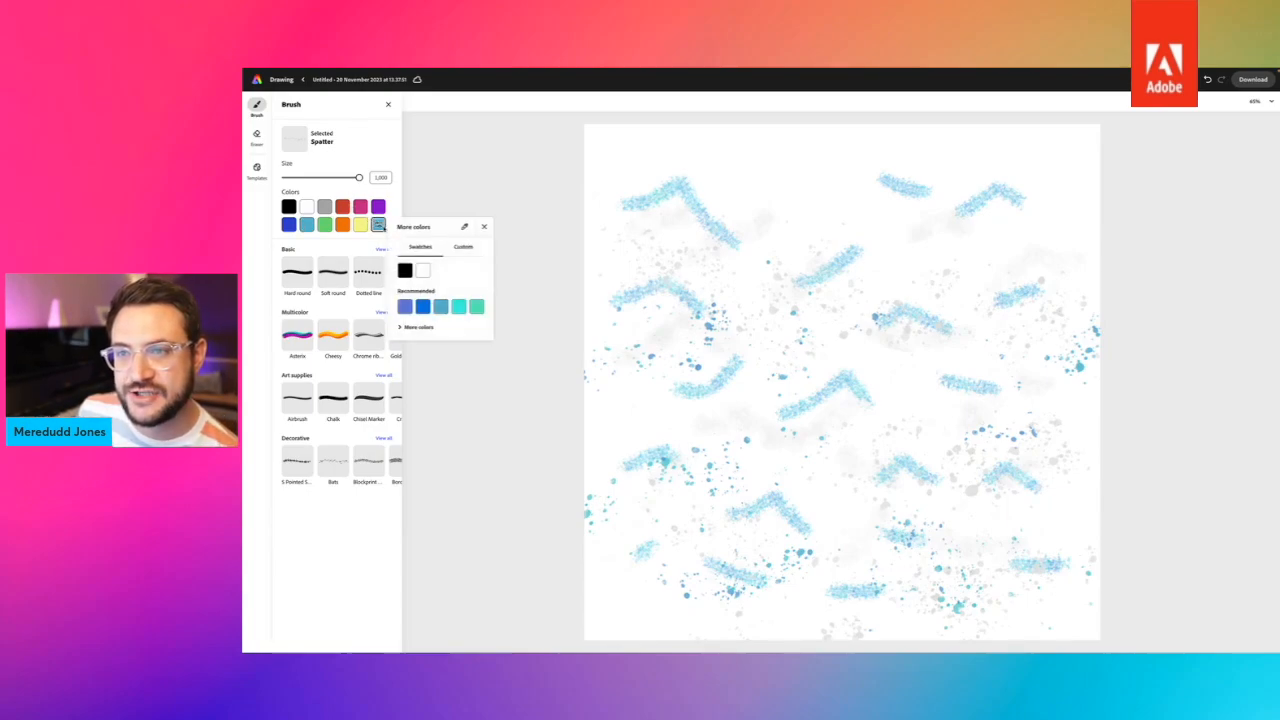
click(464, 247)
drag(461, 294, 480, 308)
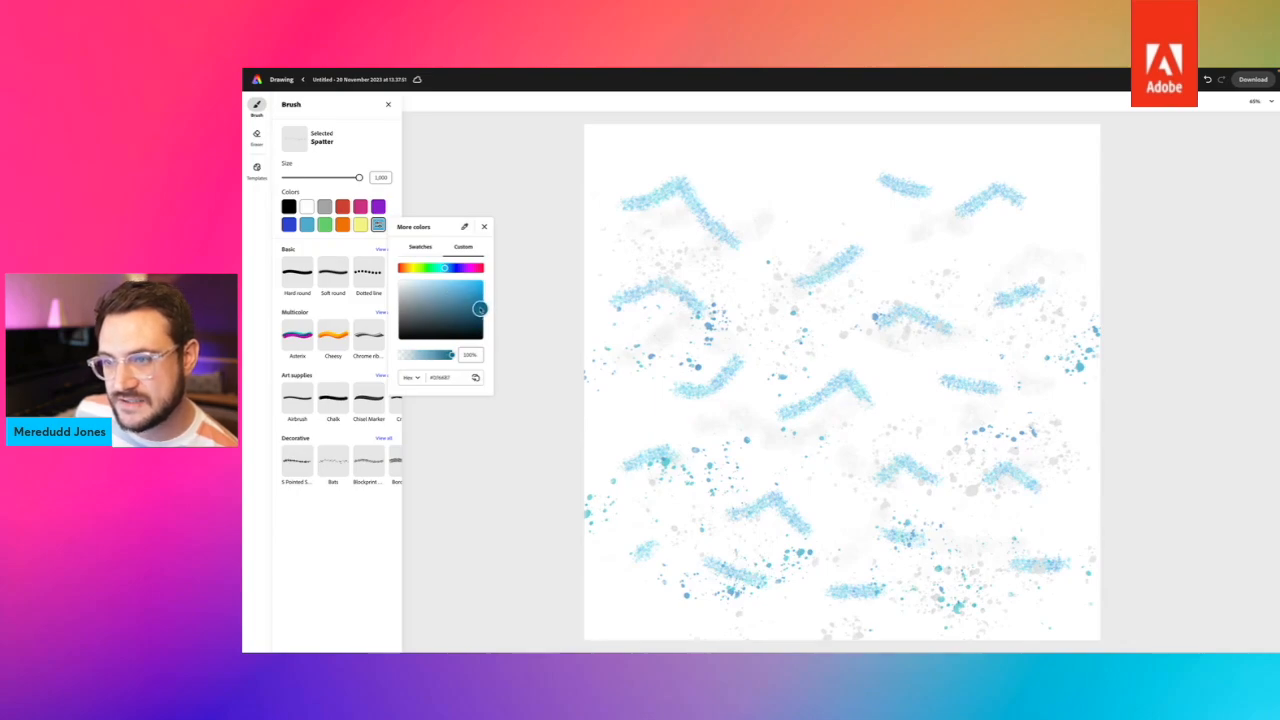
click(483, 227)
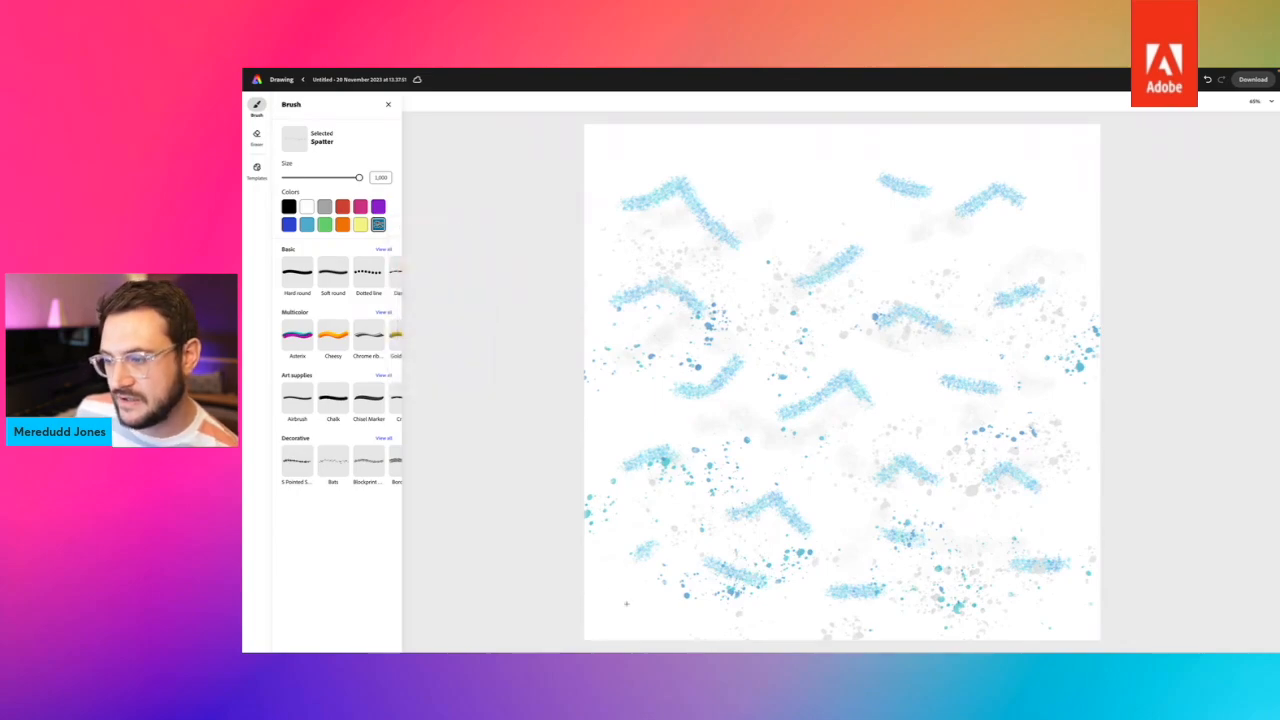
Spatter dense dark blue droplets over the full width of the canvas's lower edge in repeated sweeps.
drag(626, 603, 1095, 580)
drag(720, 555, 1160, 585)
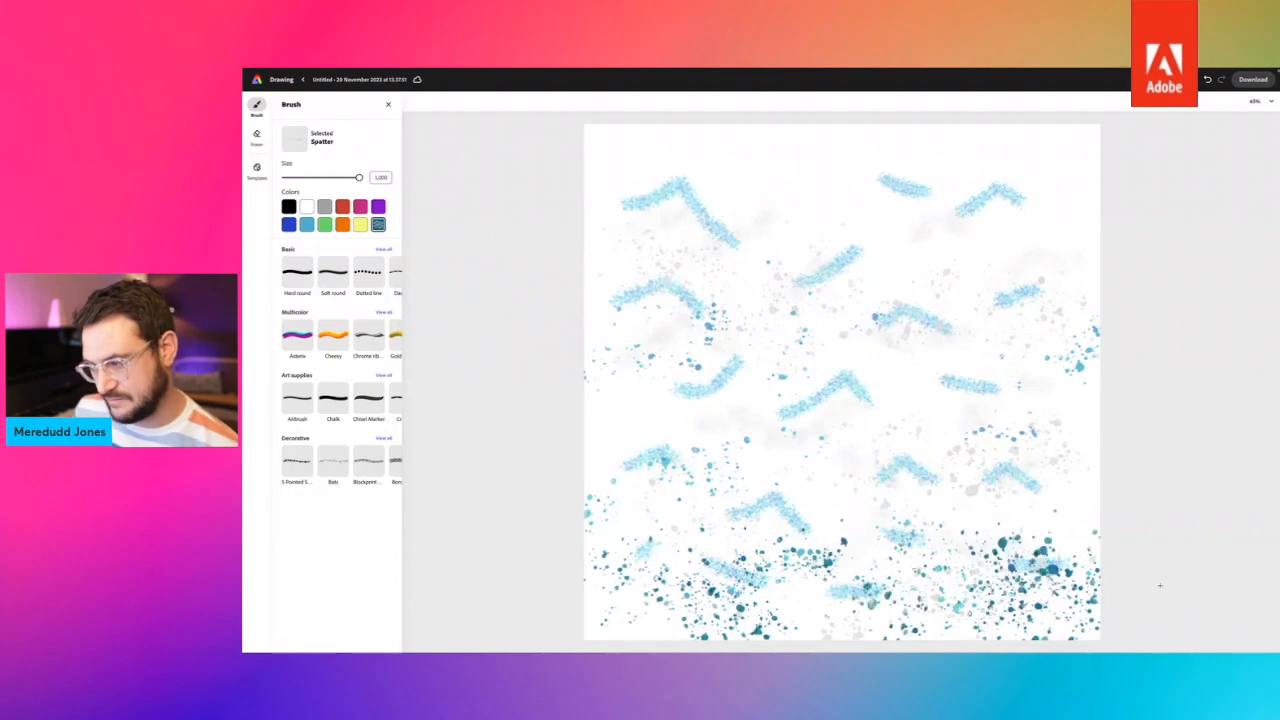
mouse_move(1066, 524)
mouse_down()
mouse_move(836, 642)
mouse_move(372, 590)
mouse_up()
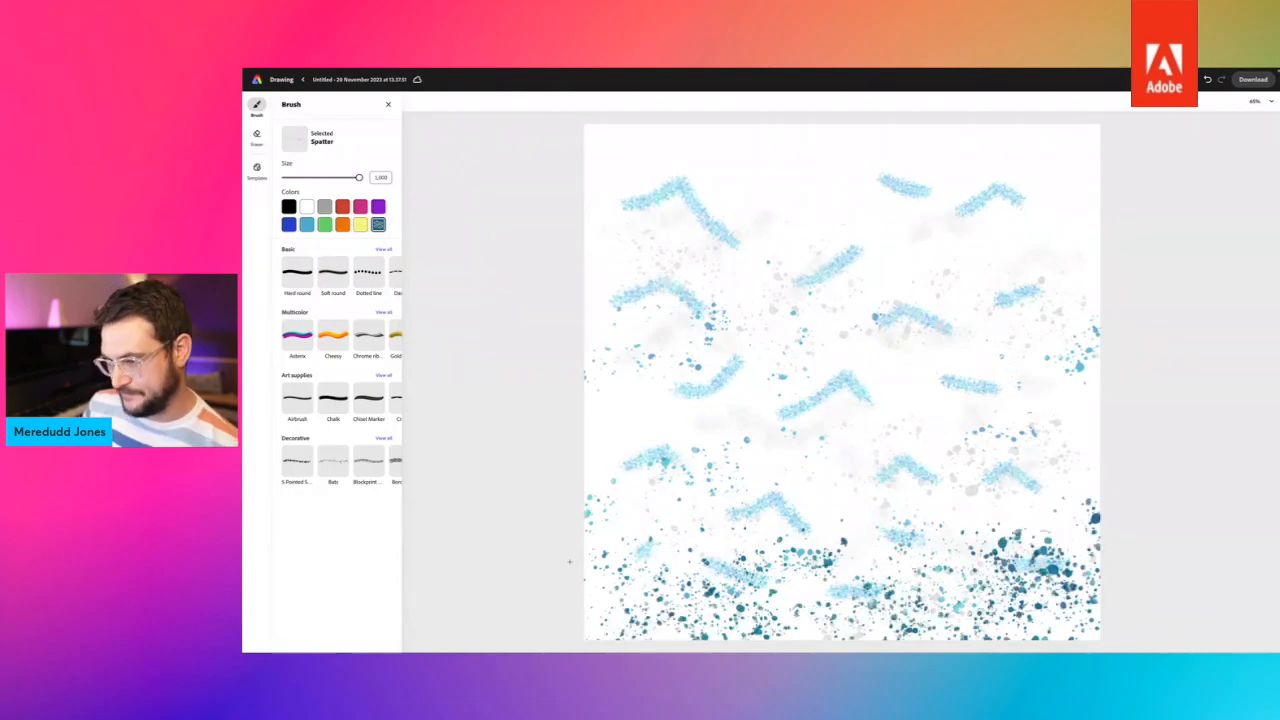
mouse_move(620, 590)
mouse_down()
mouse_move(885, 628)
mouse_move(1148, 579)
mouse_up()
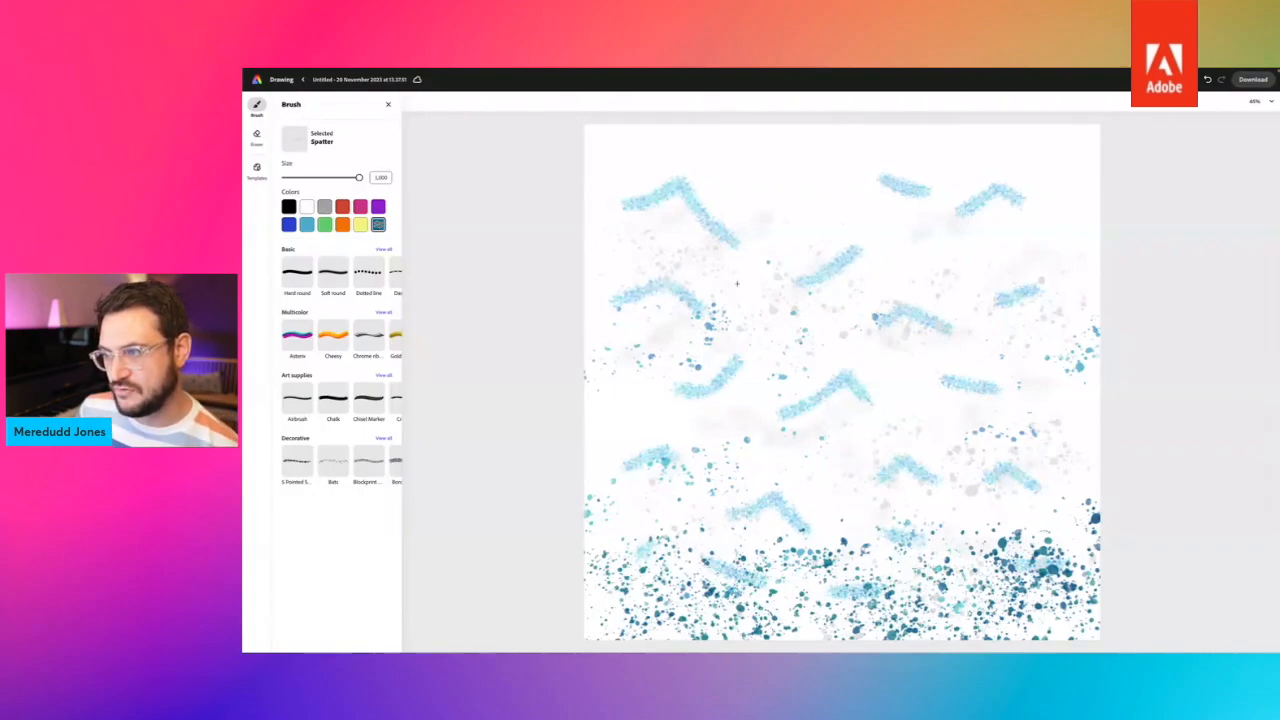
scroll(820, 518, down, 1)
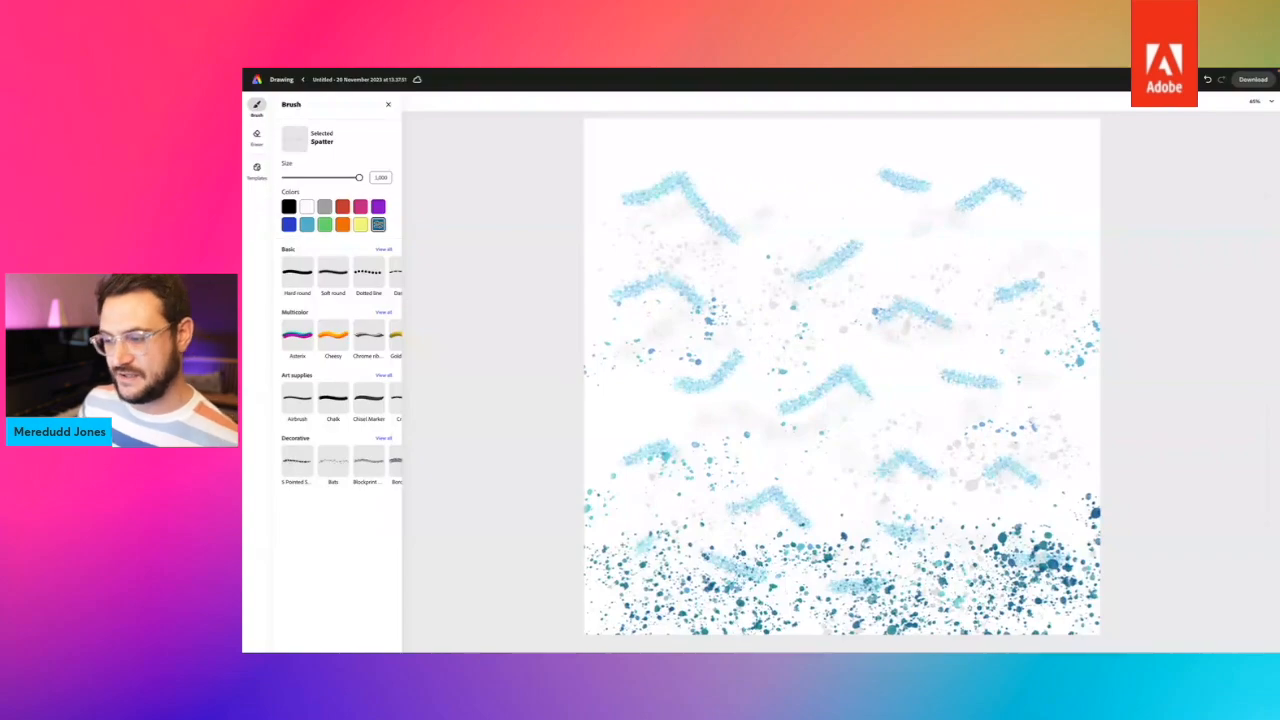
drag(610, 590, 1134, 619)
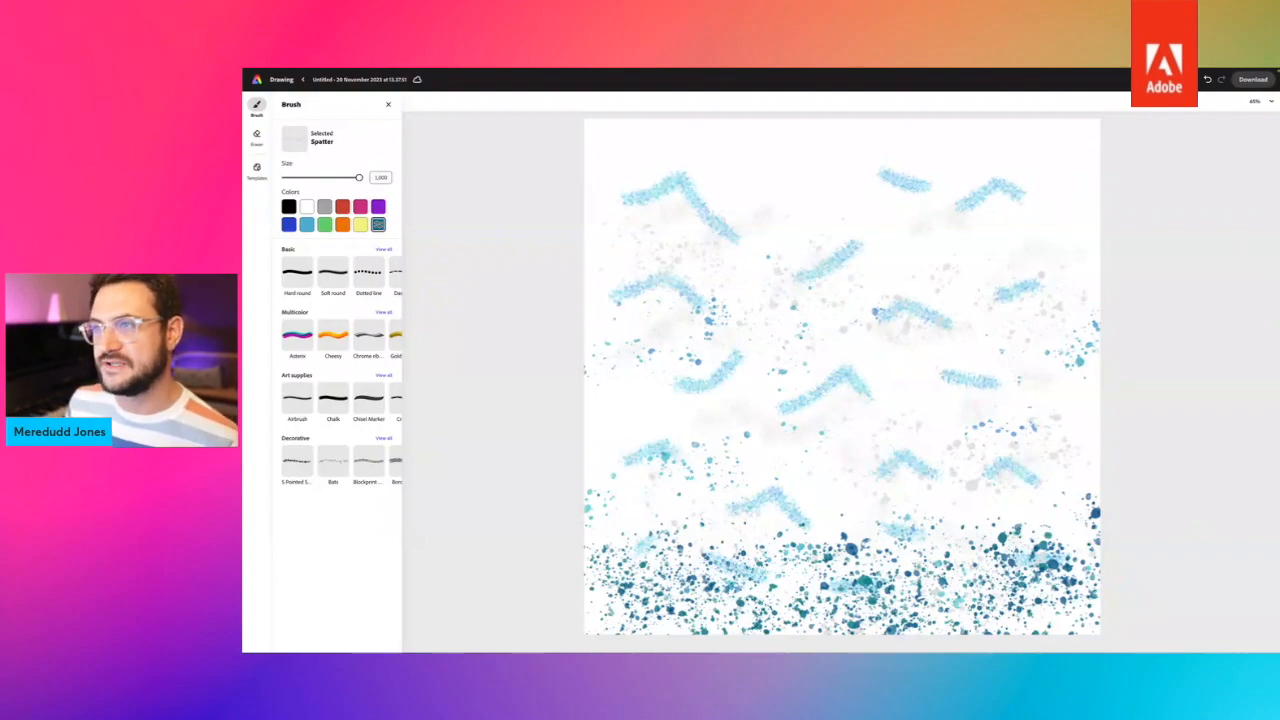
Rename the drawing as "sea texture".
click(345, 79)
text(sea birdsre)
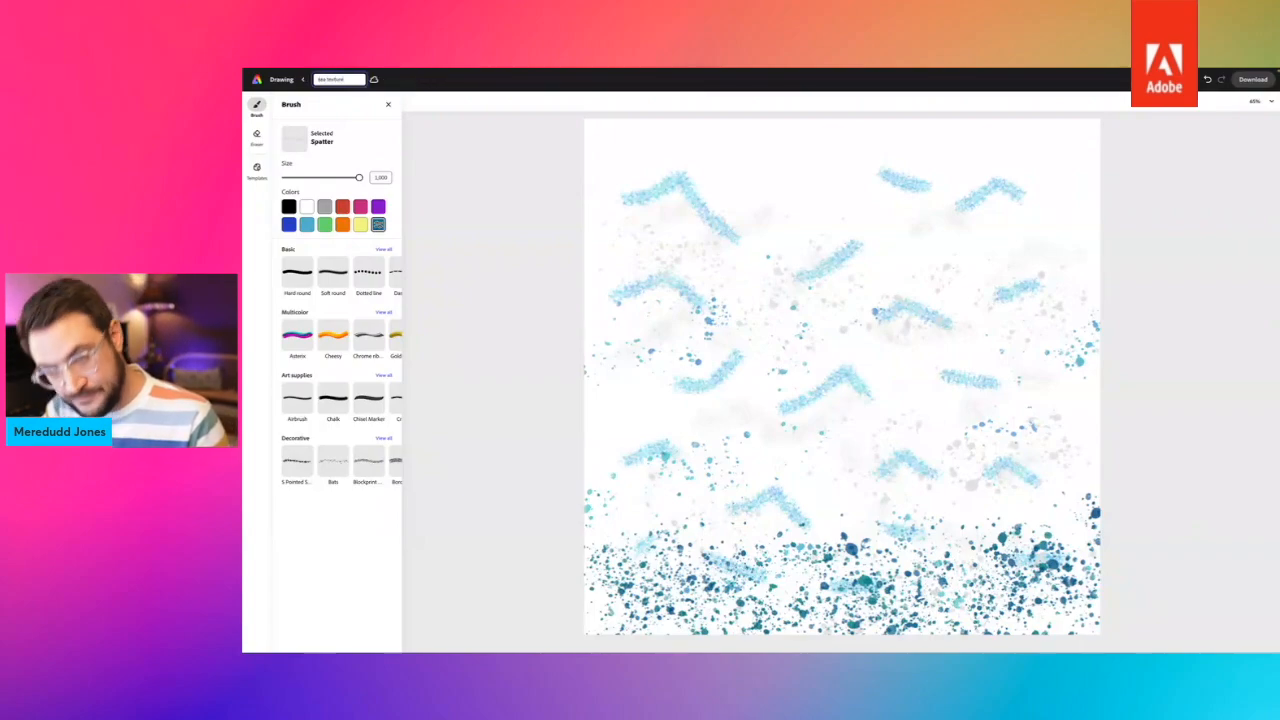
key(Return)
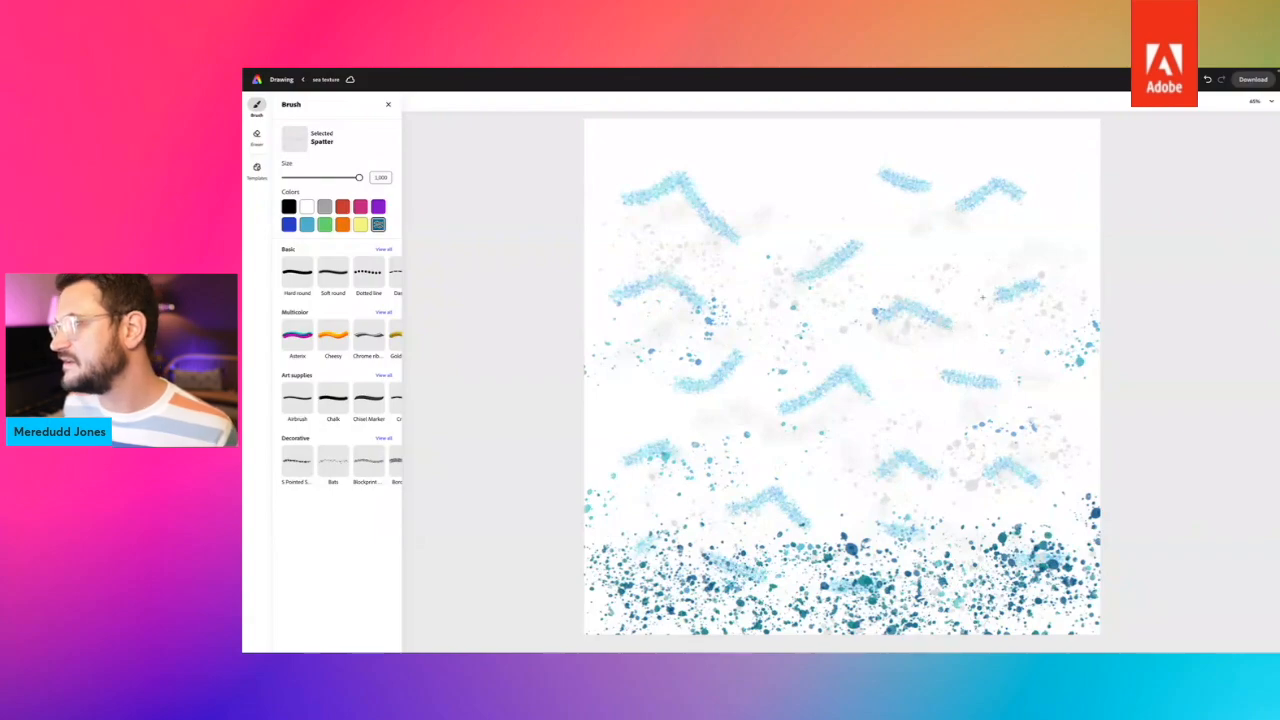
Download the sea texture drawing as a PNG and return to the home page.
click(1246, 80)
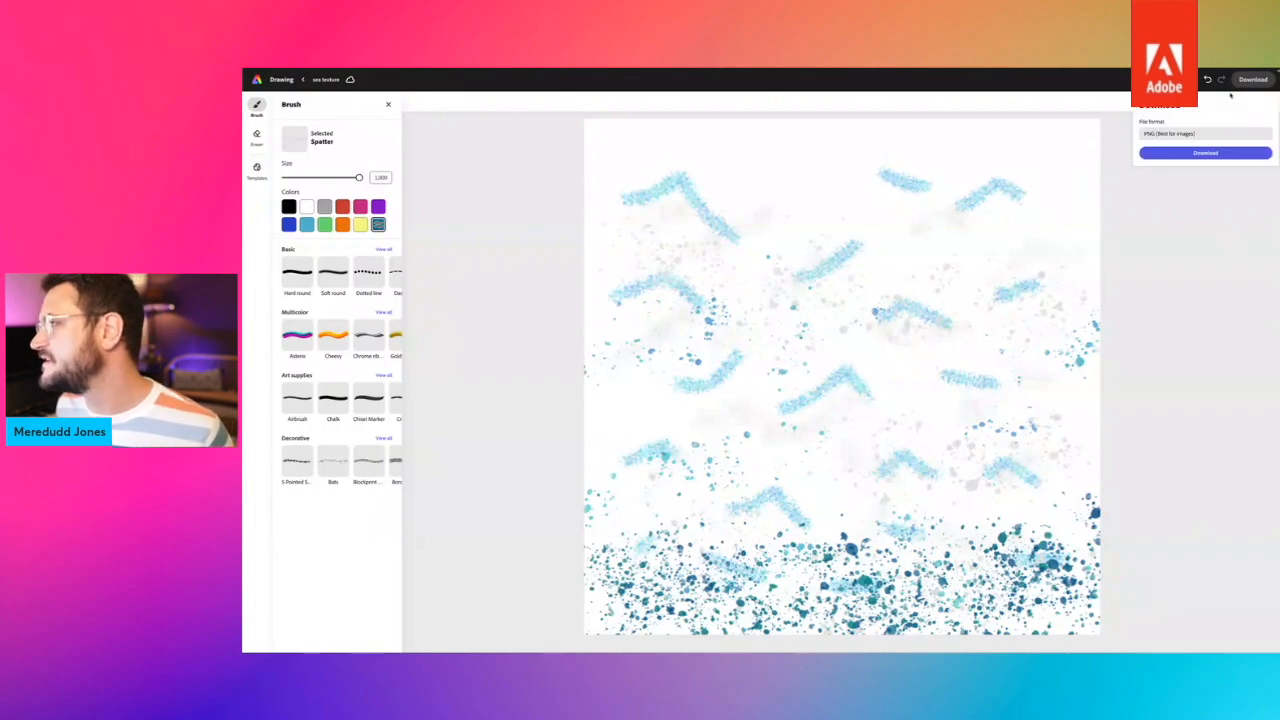
click(1203, 153)
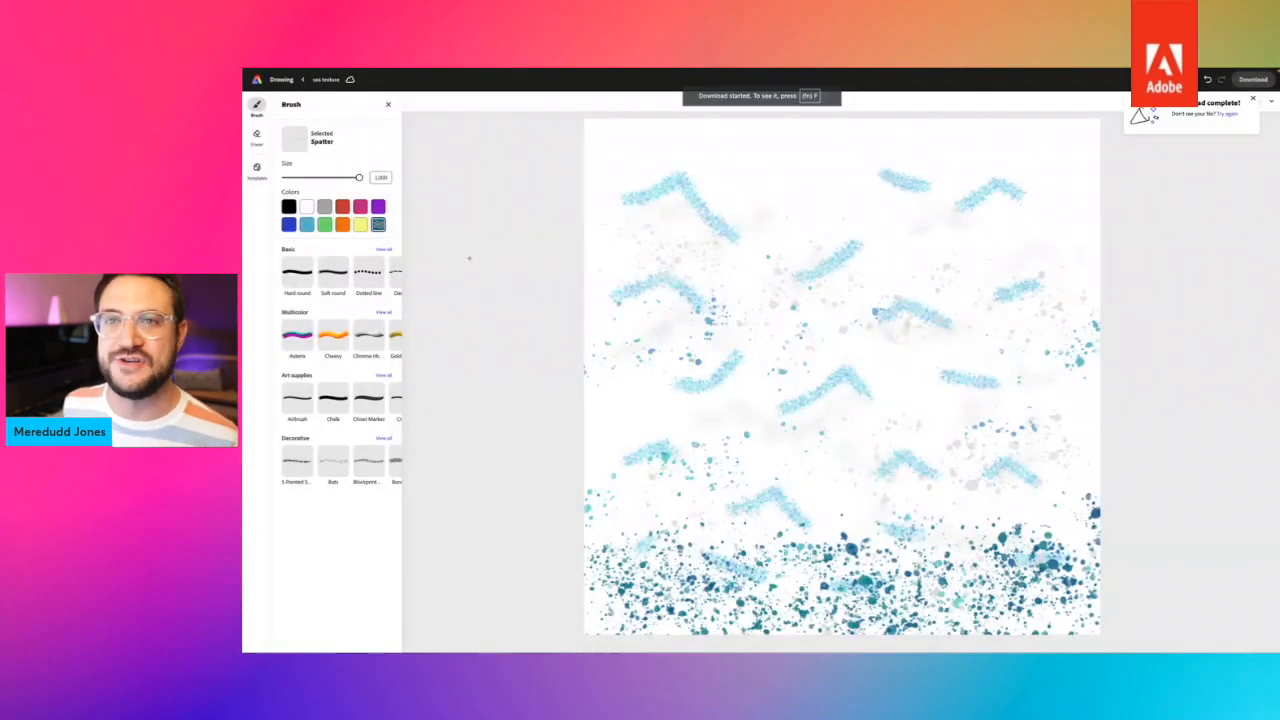
click(256, 81)
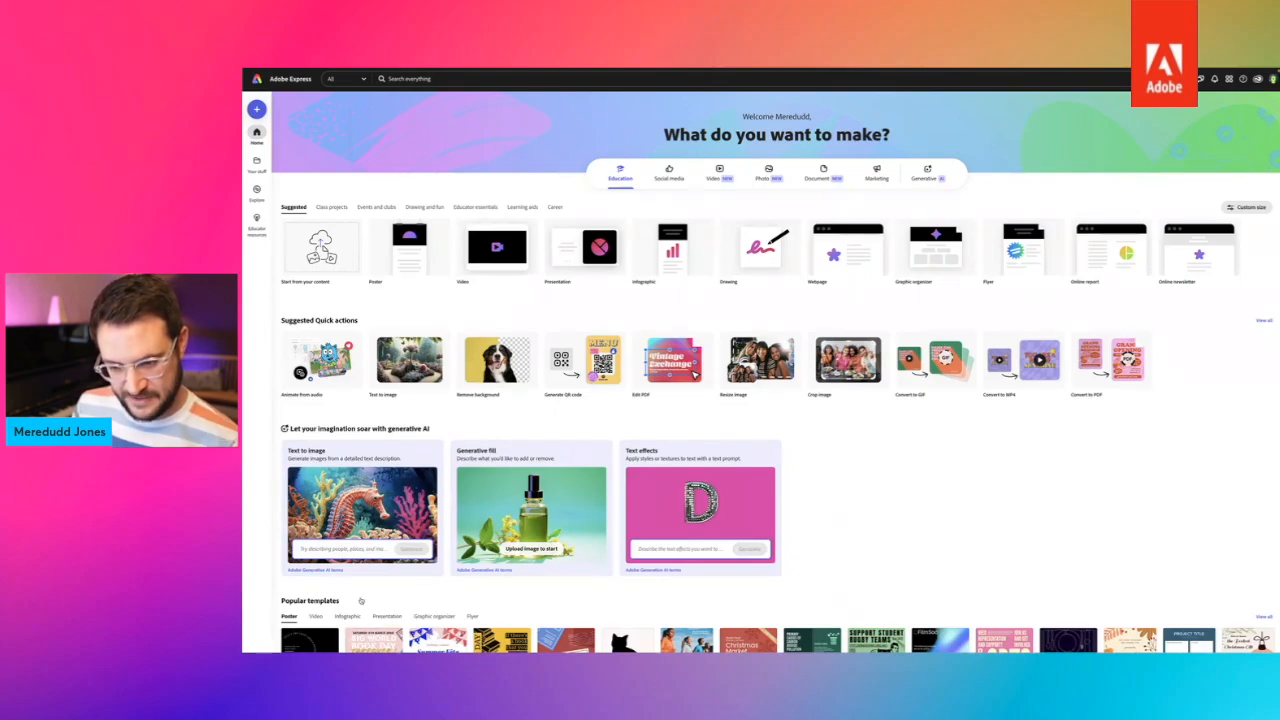
Open the Animated Seascape design and add the downloaded sea texture image to the sea area.
scroll(352, 601, down, 3)
scroll(350, 601, up, 2)
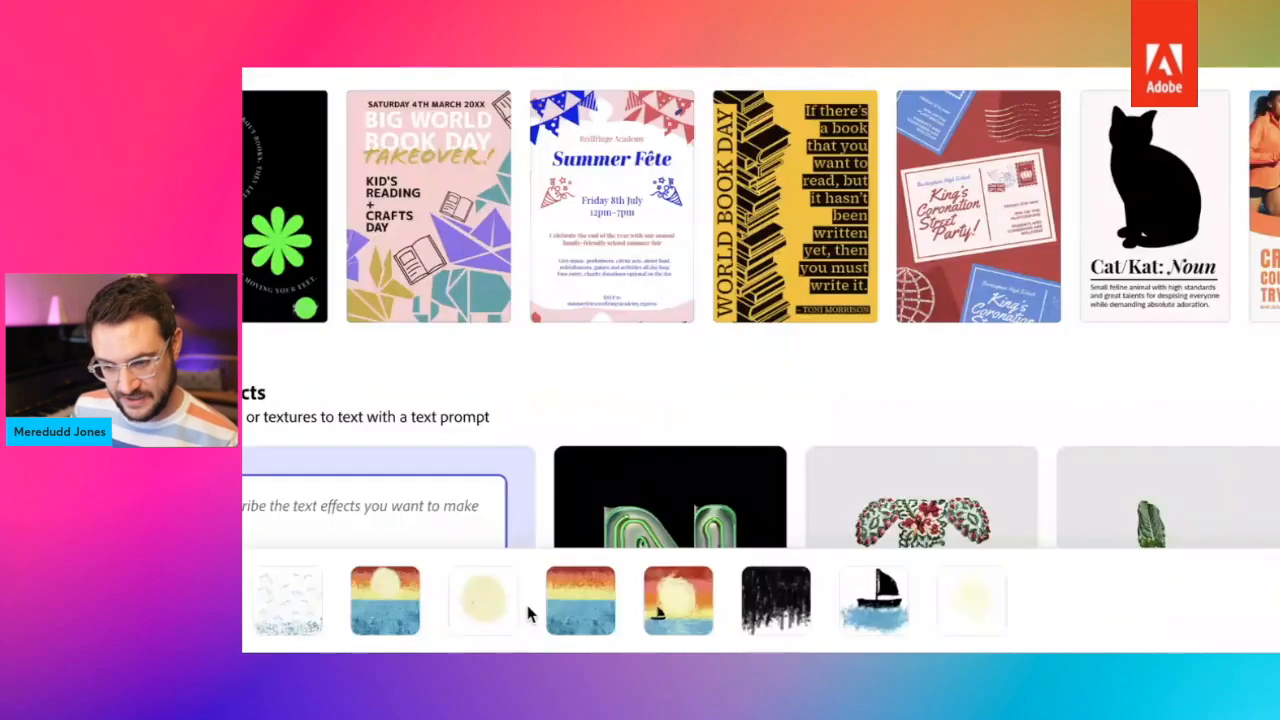
click(370, 612)
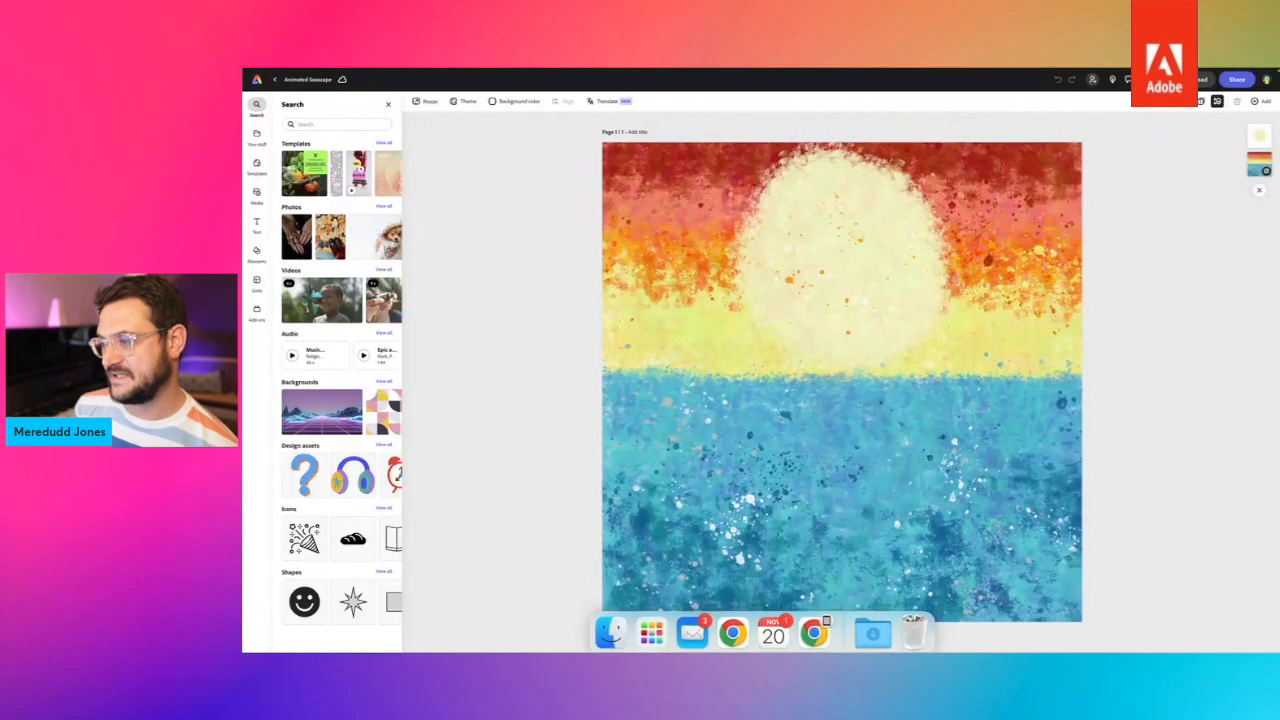
click(873, 628)
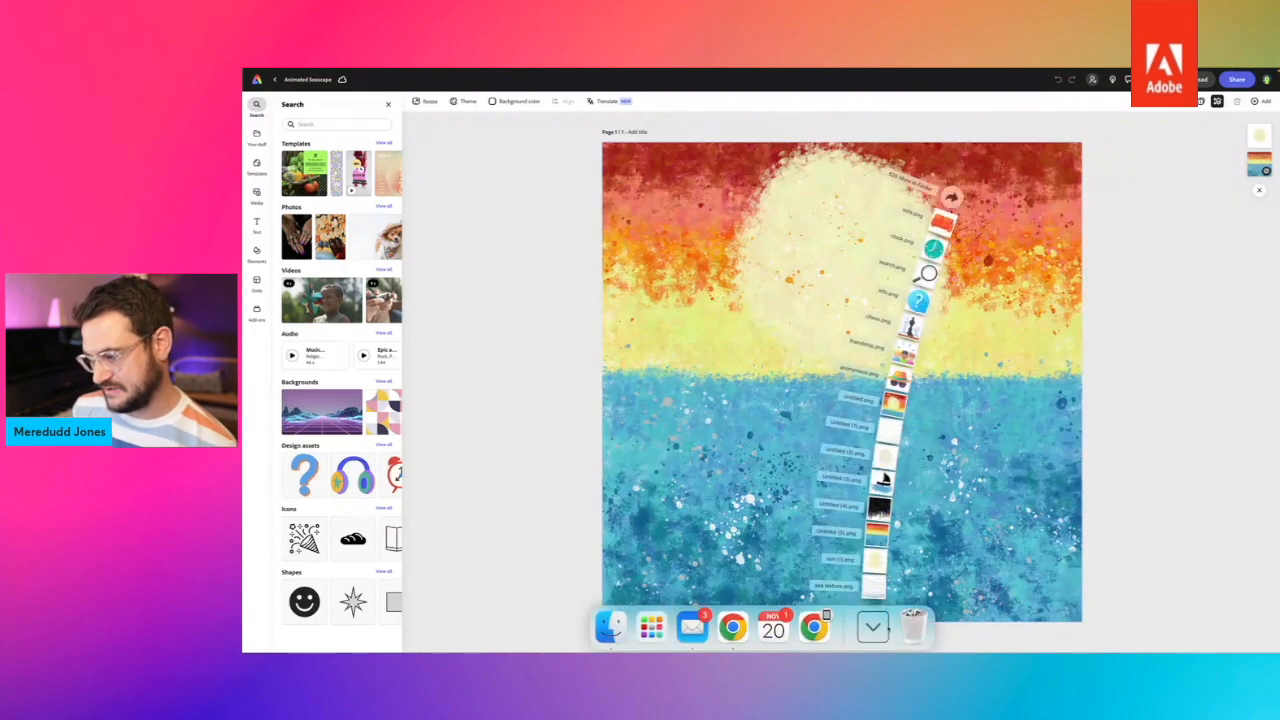
drag(878, 593, 690, 436)
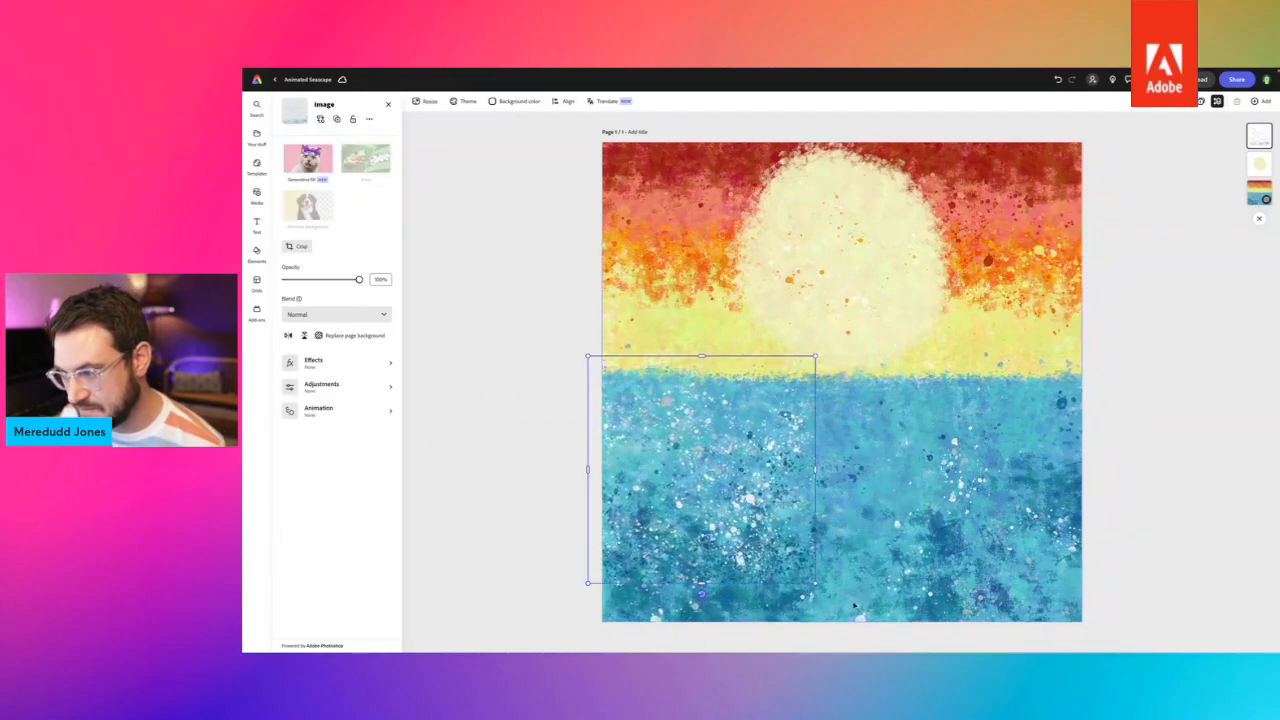
Enlarge the sea texture and position it over the left part of the sea, with its upper edge just above the horizon.
drag(817, 584, 889, 656)
drag(752, 508, 674, 503)
drag(657, 428, 657, 425)
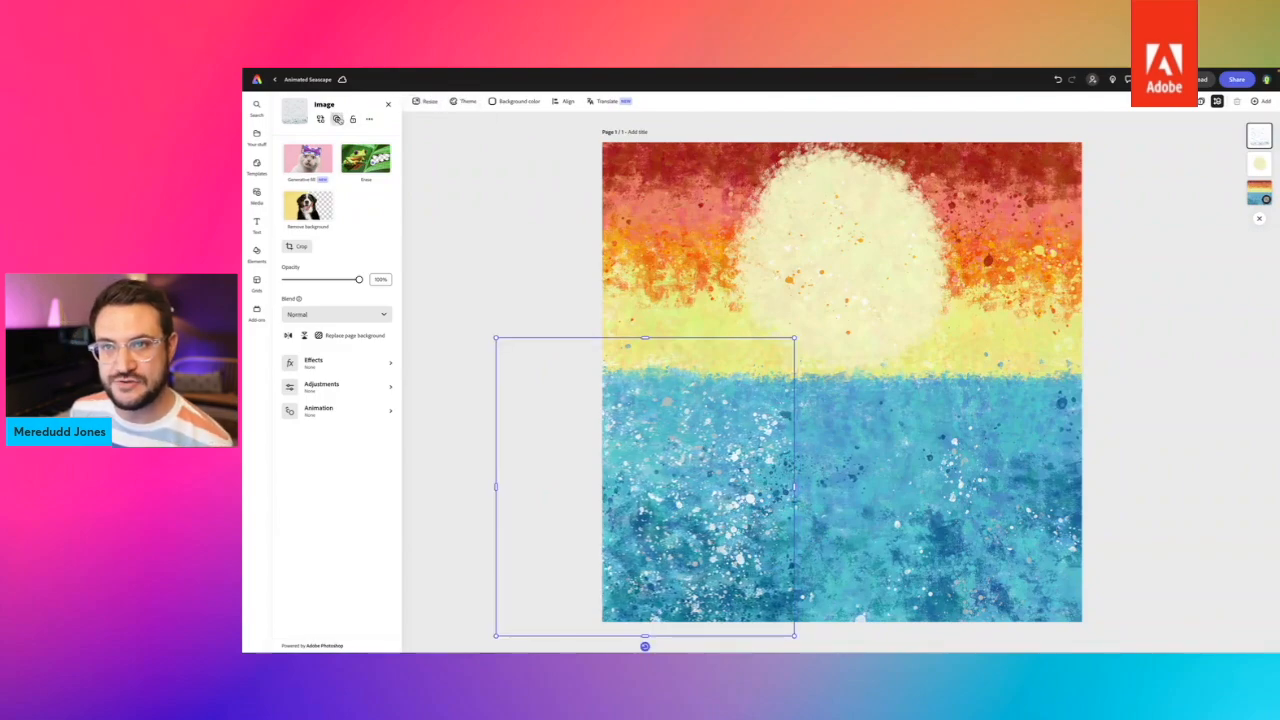
Duplicate the sea texture twice and place the copies over the middle and right parts of the sea.
drag(672, 381, 886, 446)
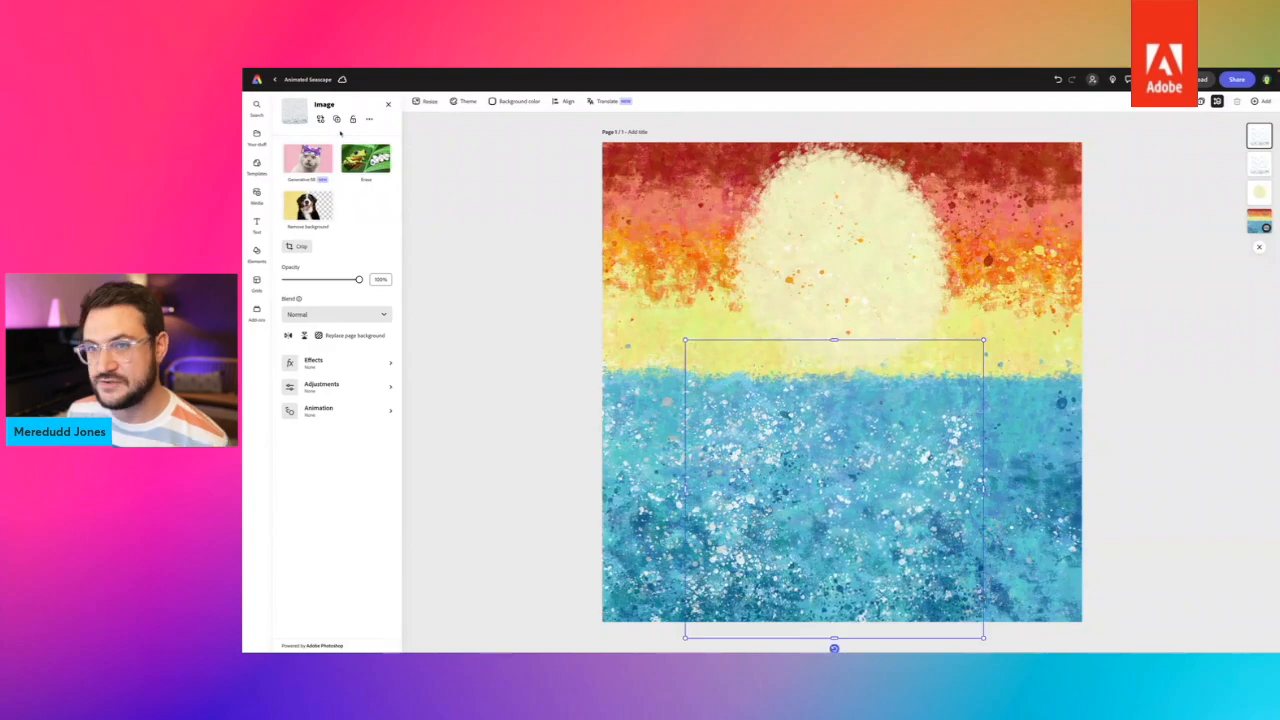
drag(856, 445, 1075, 455)
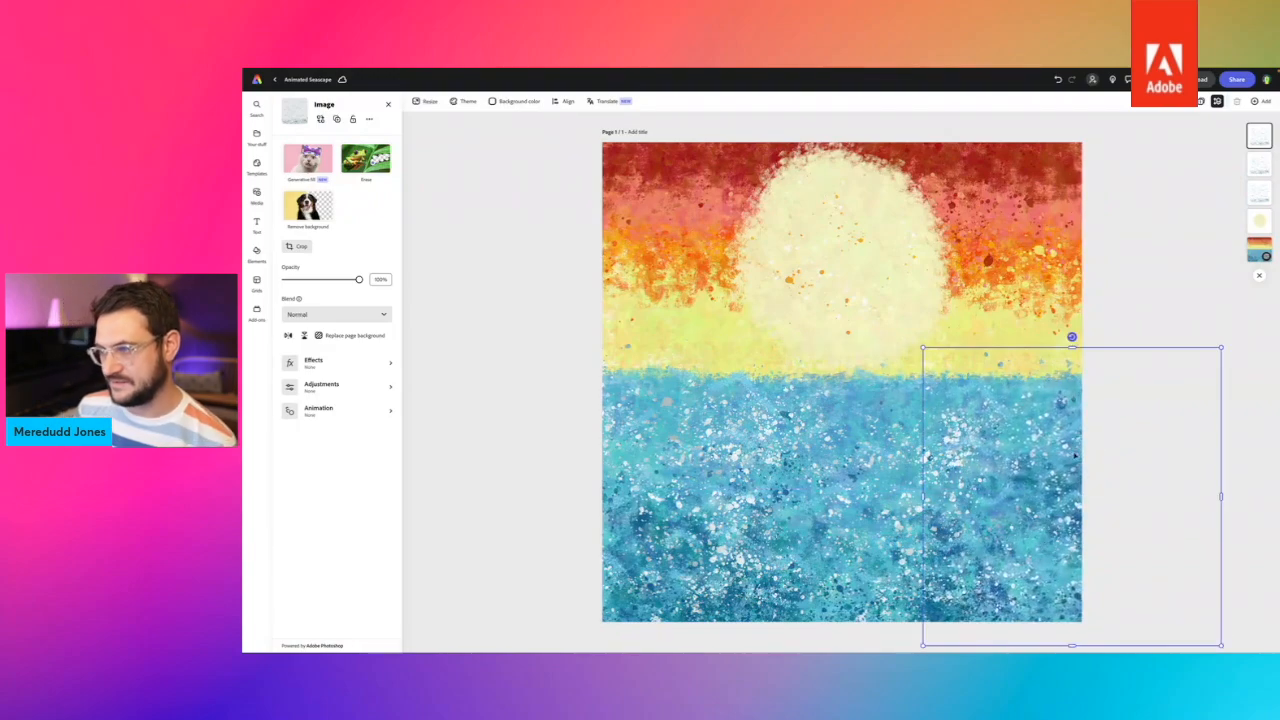
click(497, 430)
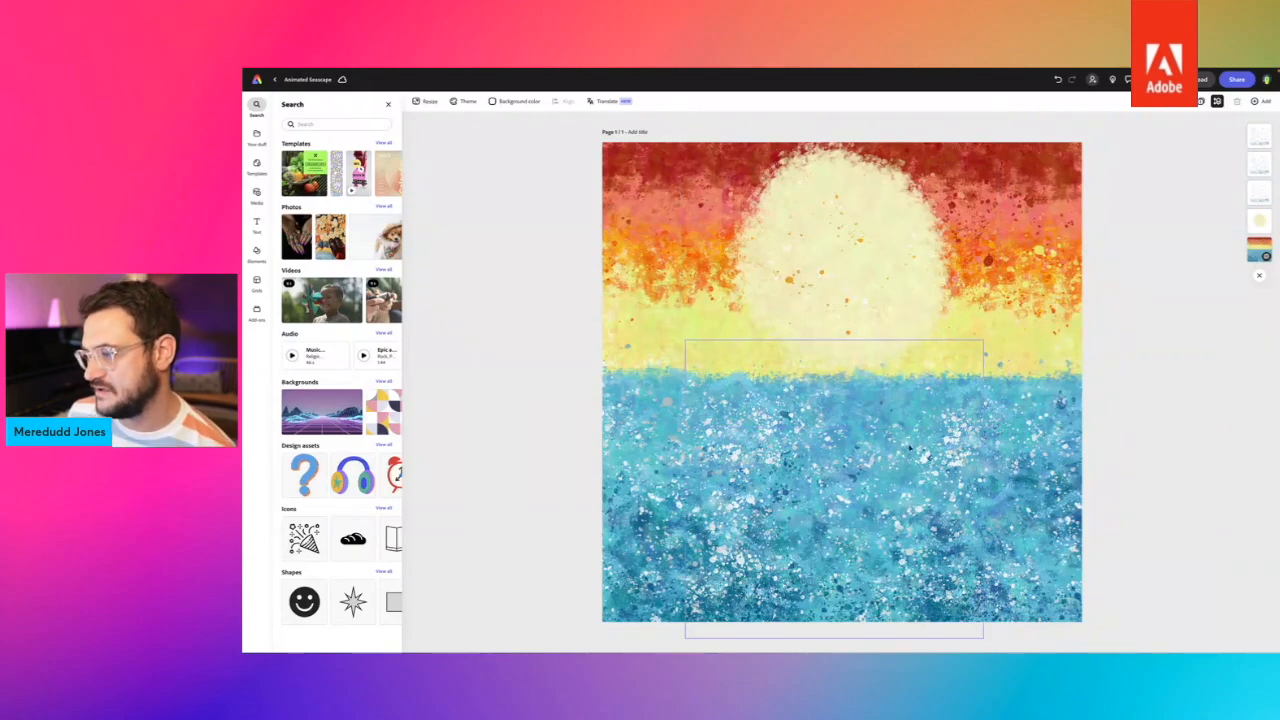
Duplicate the sun and place the copy directly below it in the sea as a reflection.
click(848, 250)
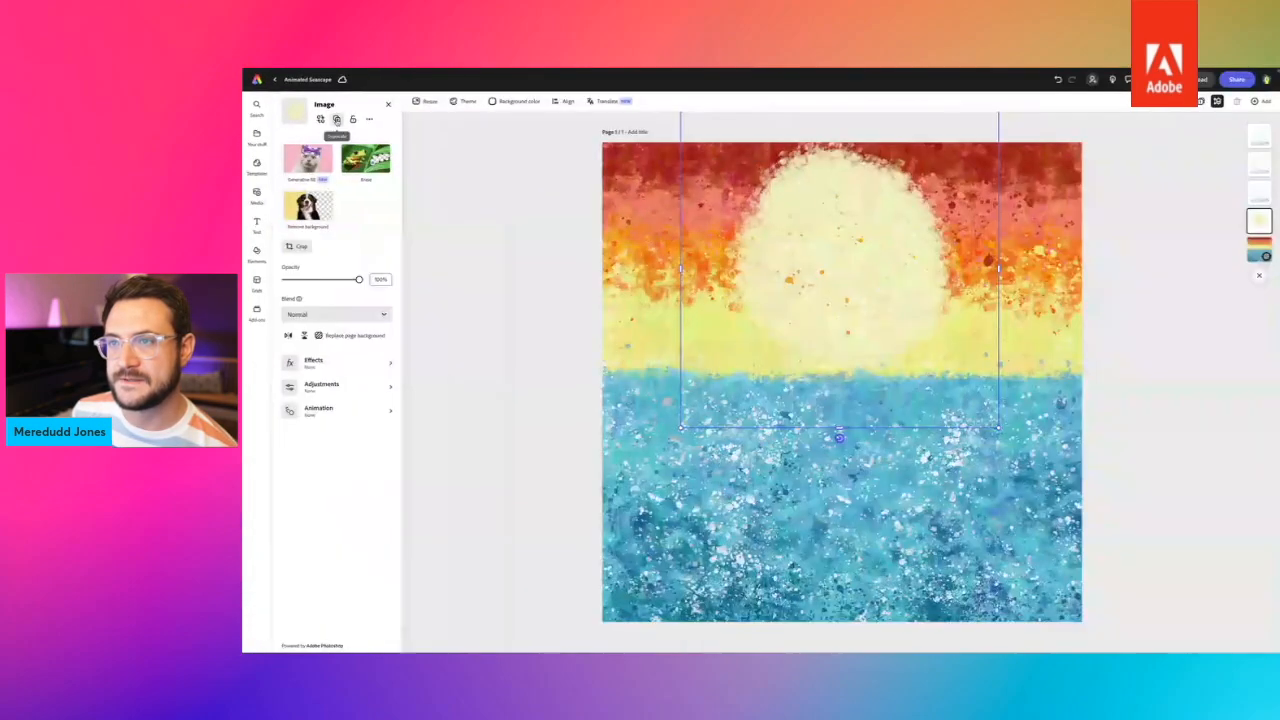
click(463, 156)
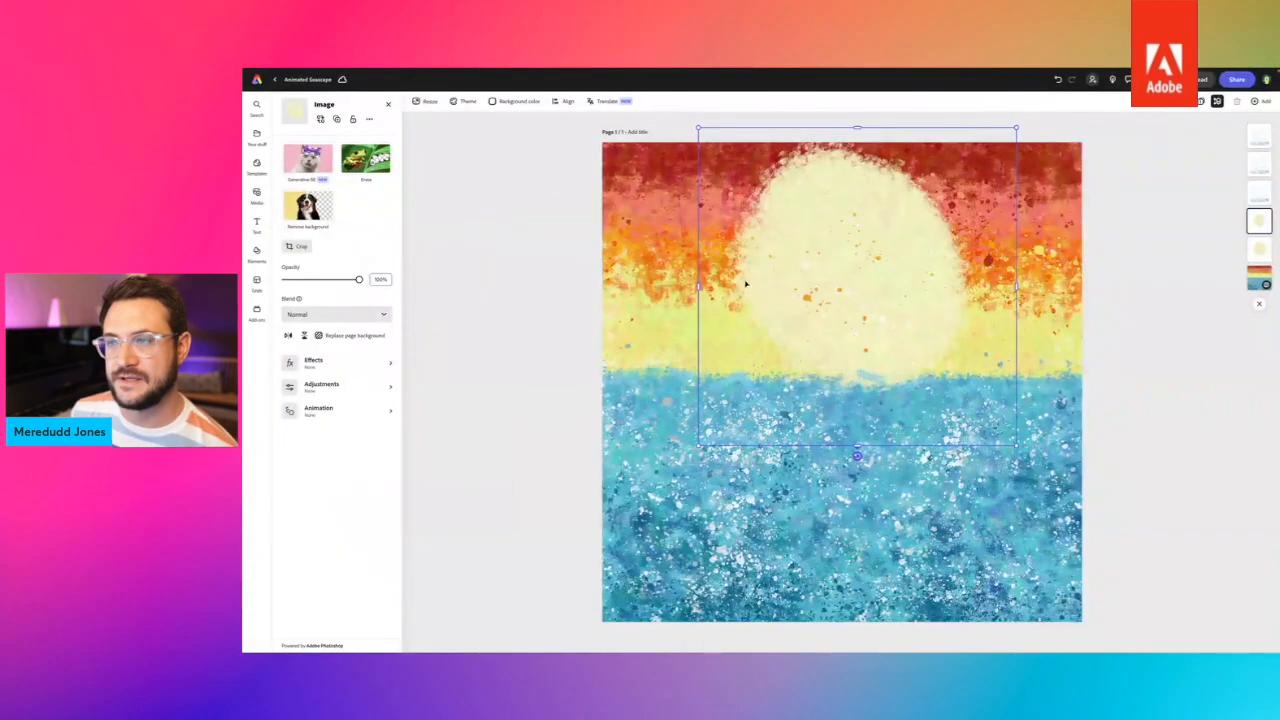
drag(861, 257, 849, 469)
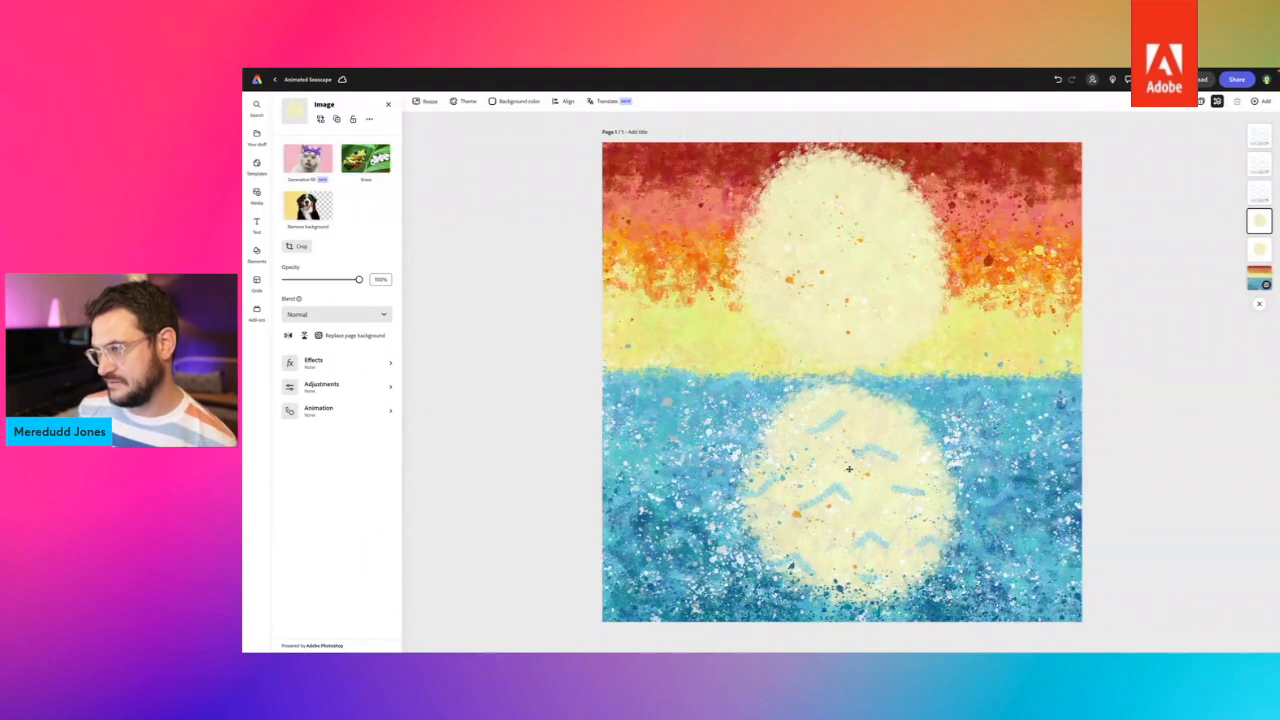
drag(849, 469, 846, 473)
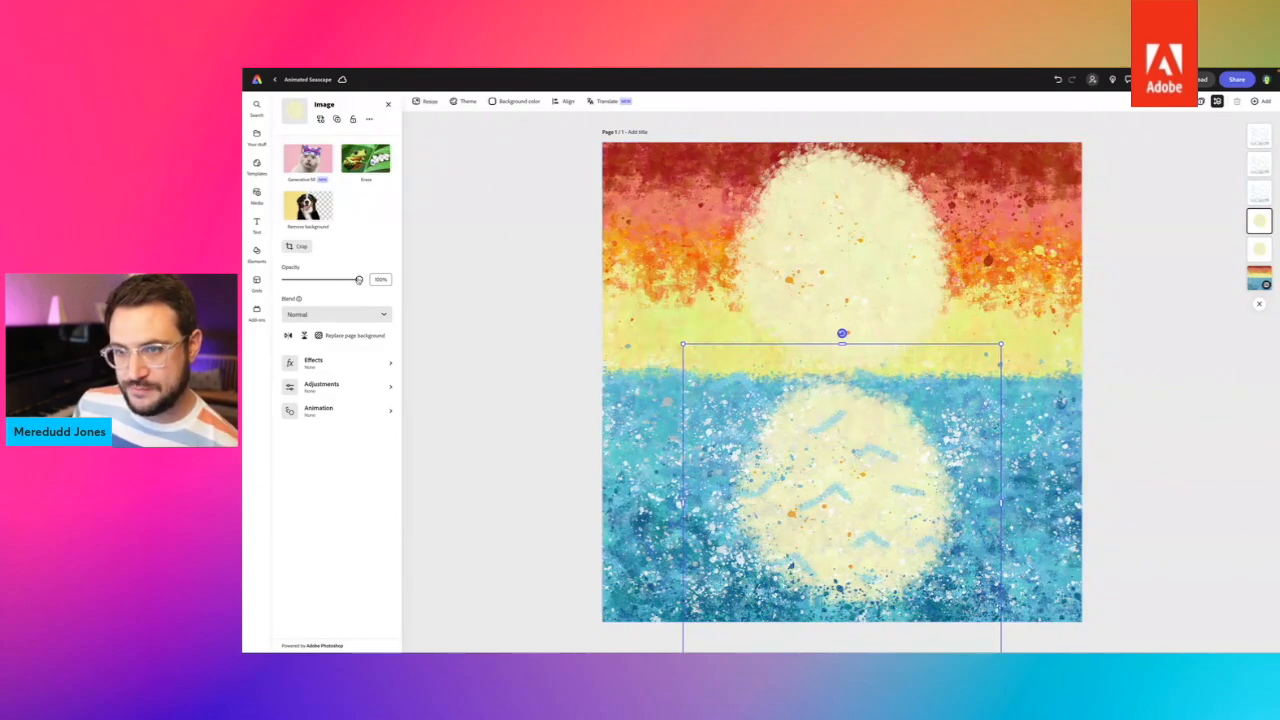
Lower the reflected sun's opacity to 67% and soften it with a slight blur adjustment.
mouse_move(358, 279)
mouse_down()
mouse_move(323, 280)
mouse_move(335, 285)
mouse_up()
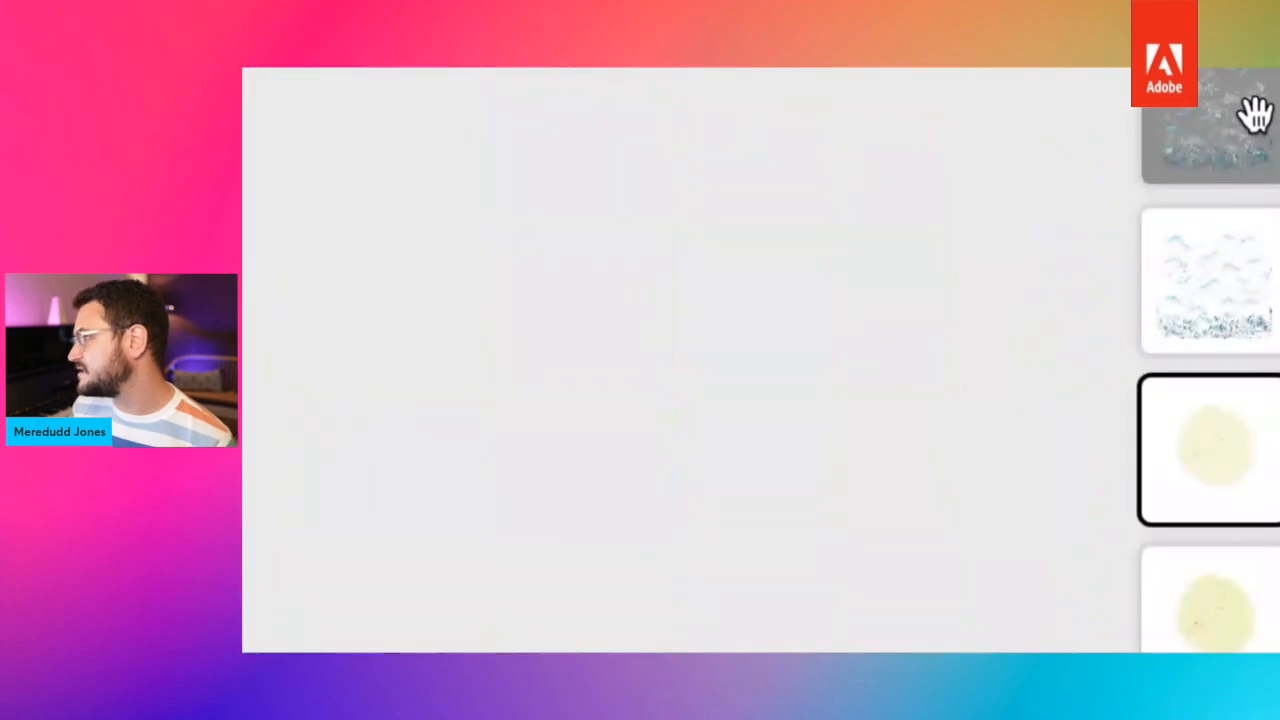
scroll(1210, 560, down, 3)
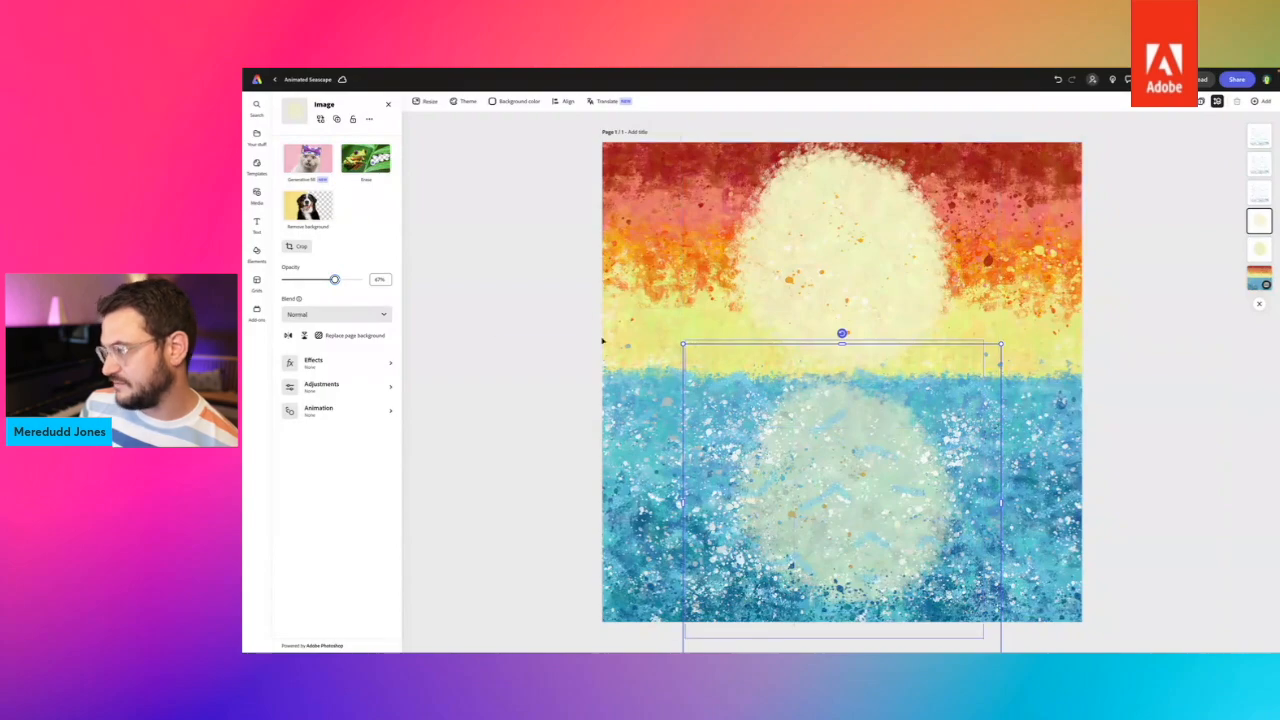
click(308, 368)
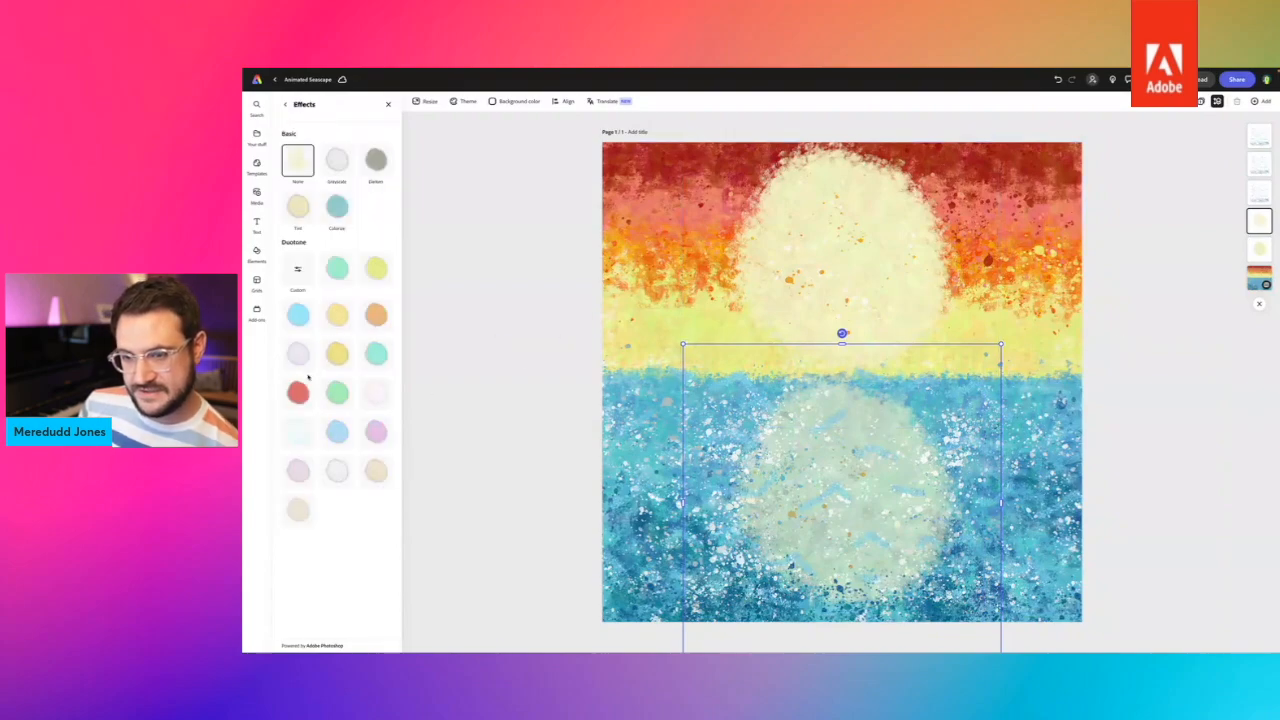
click(285, 104)
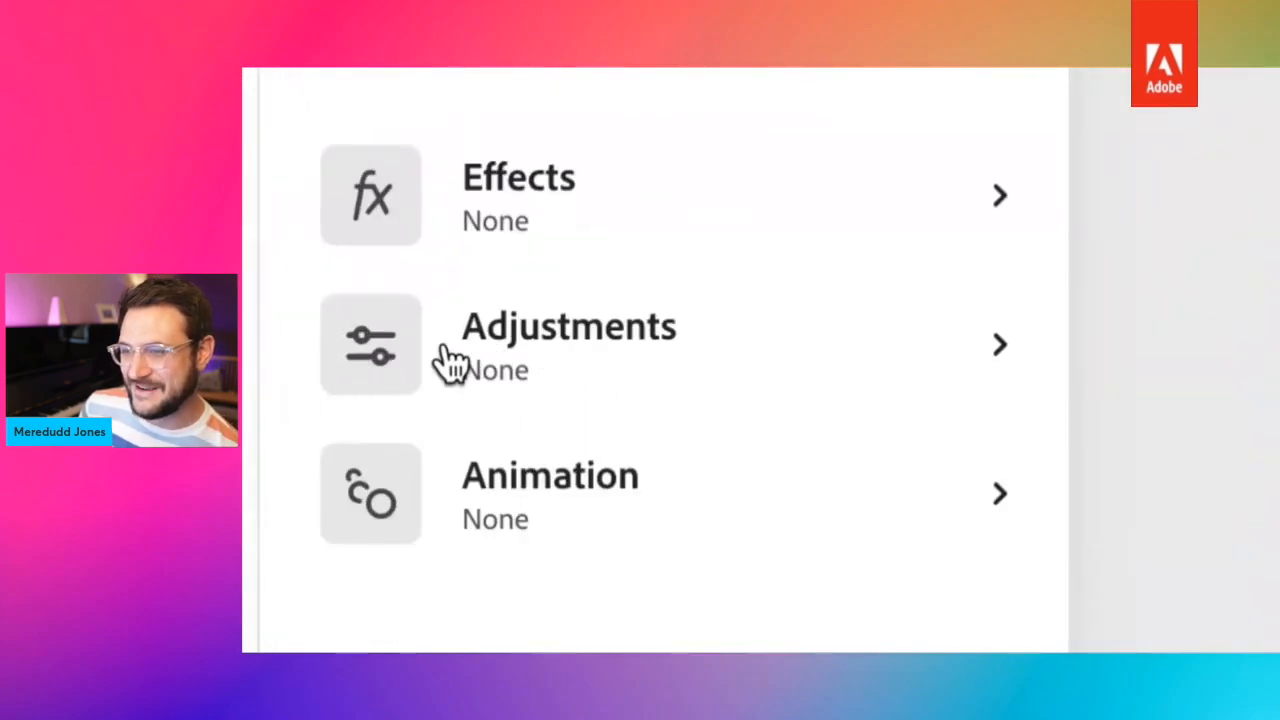
click(445, 358)
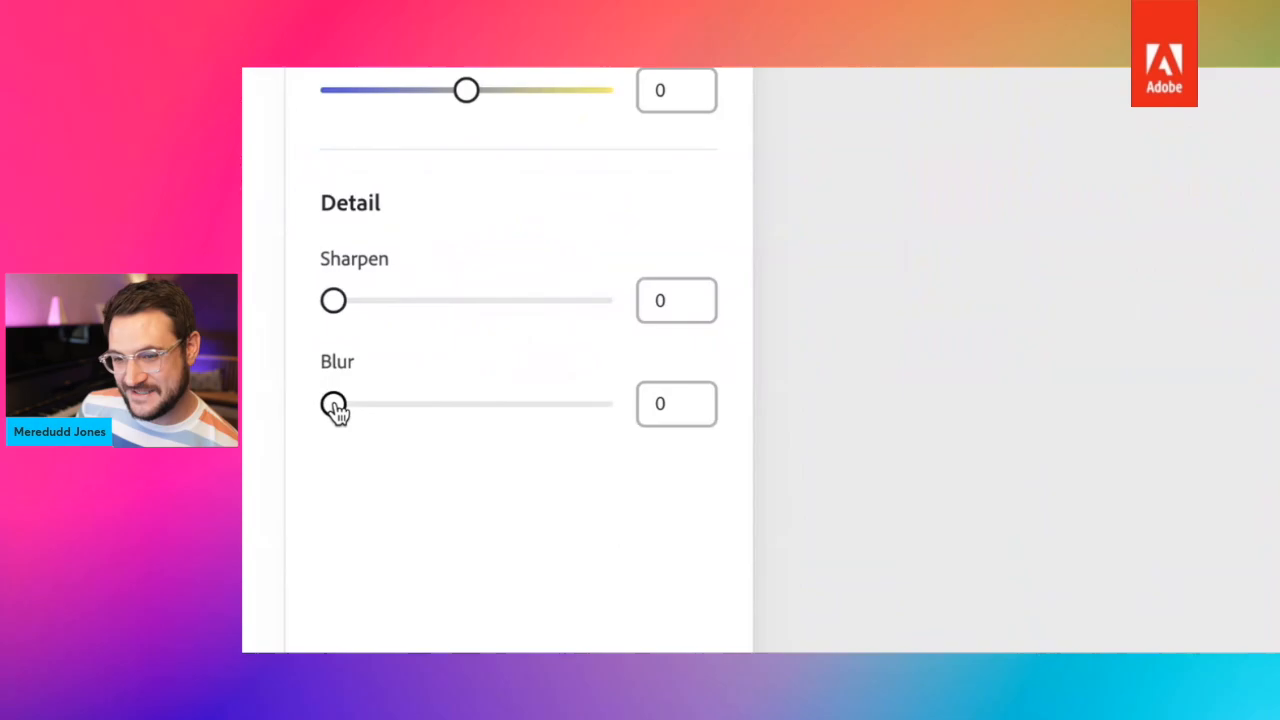
drag(335, 406, 295, 424)
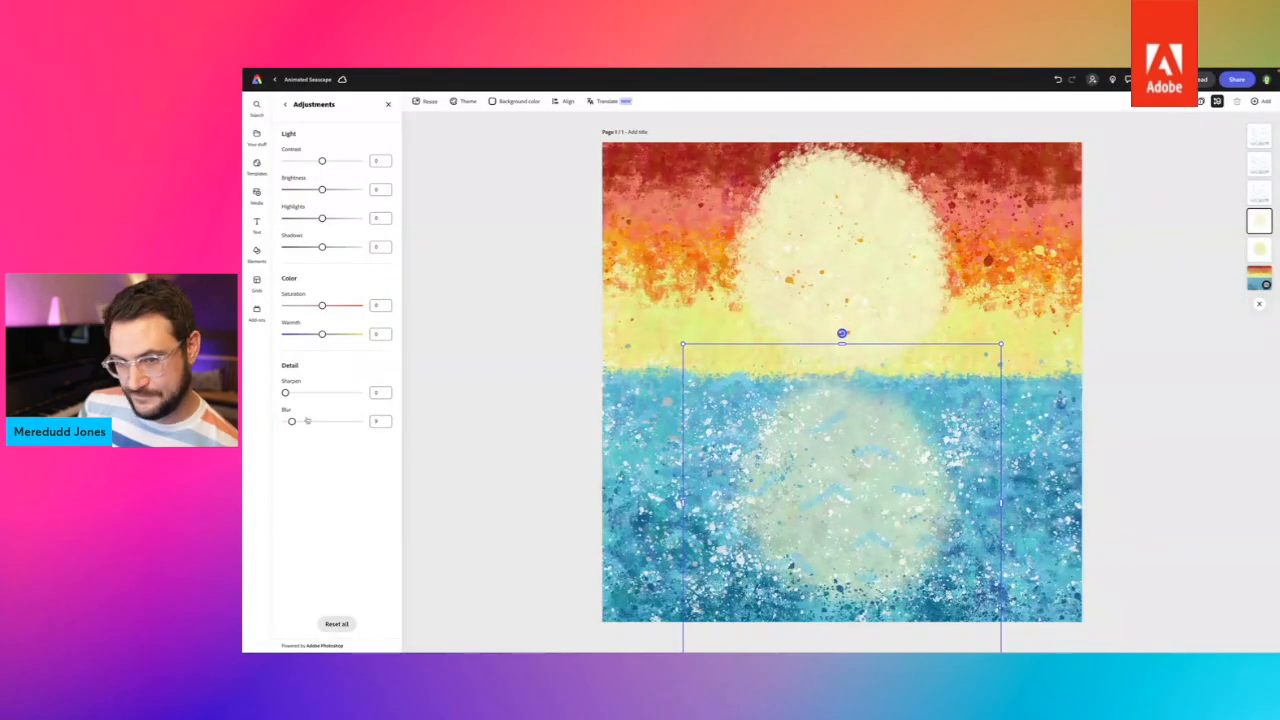
Fine-tune the reflected sun's opacity to make it slightly stronger, and deselect it.
click(285, 105)
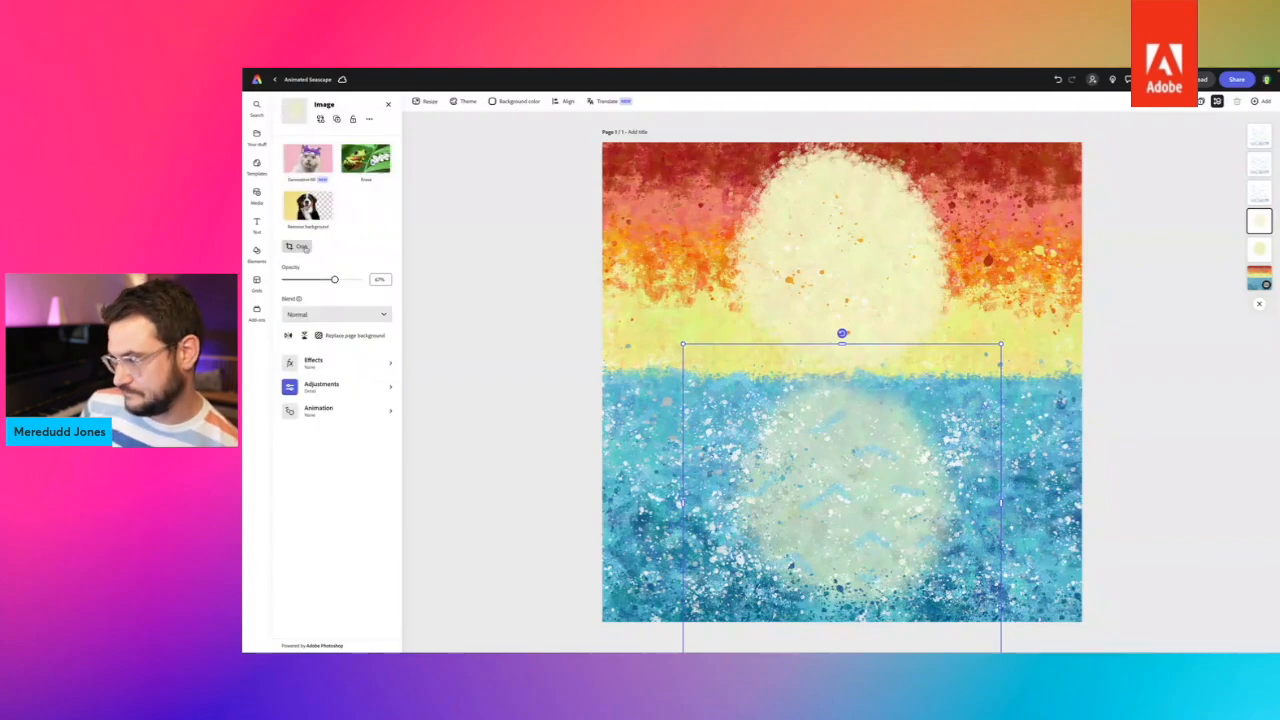
drag(336, 281, 348, 281)
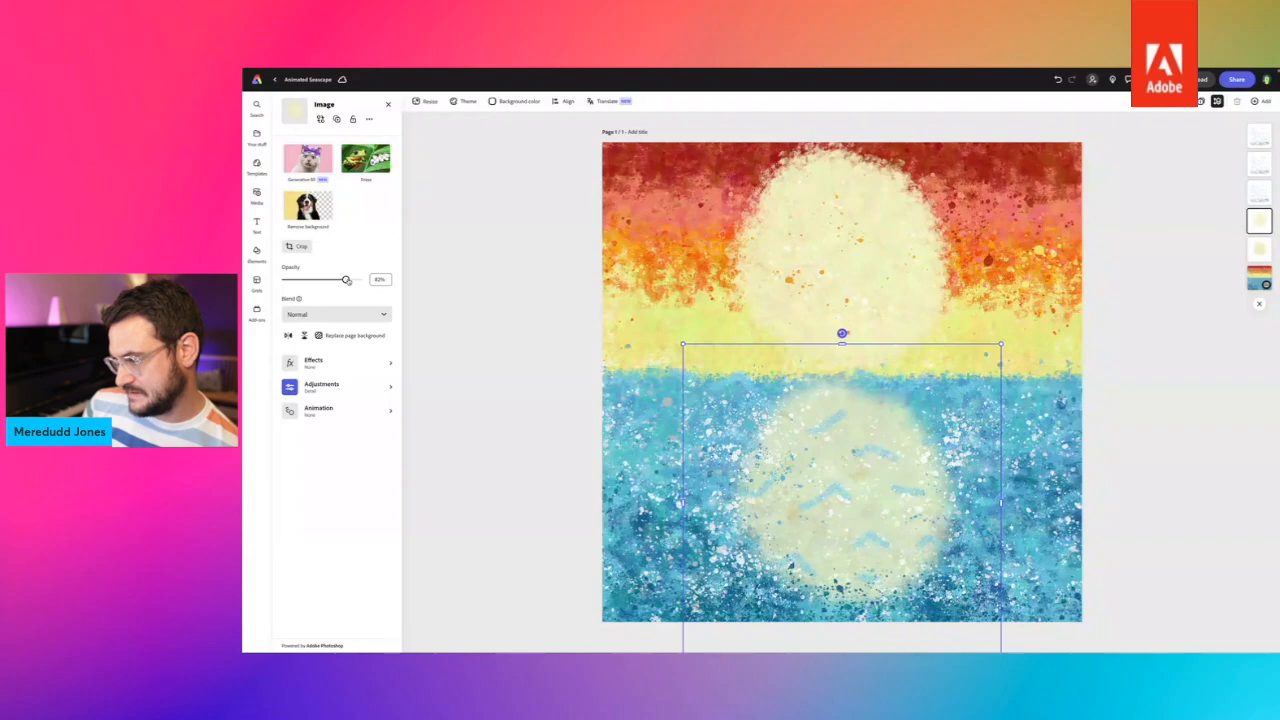
drag(346, 281, 346, 283)
click(510, 324)
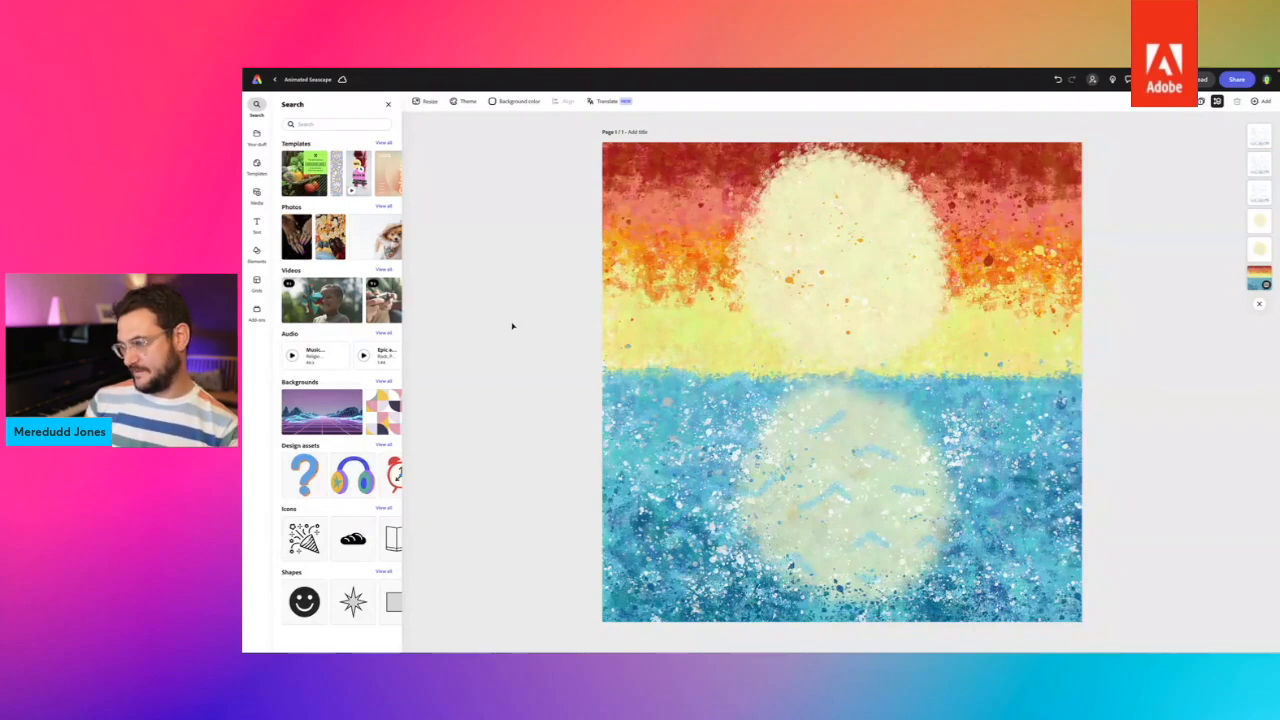
Reduce the opacity of the sea texture copies, setting the middle one to about 63% and the right one to 57%.
drag(497, 337, 906, 510)
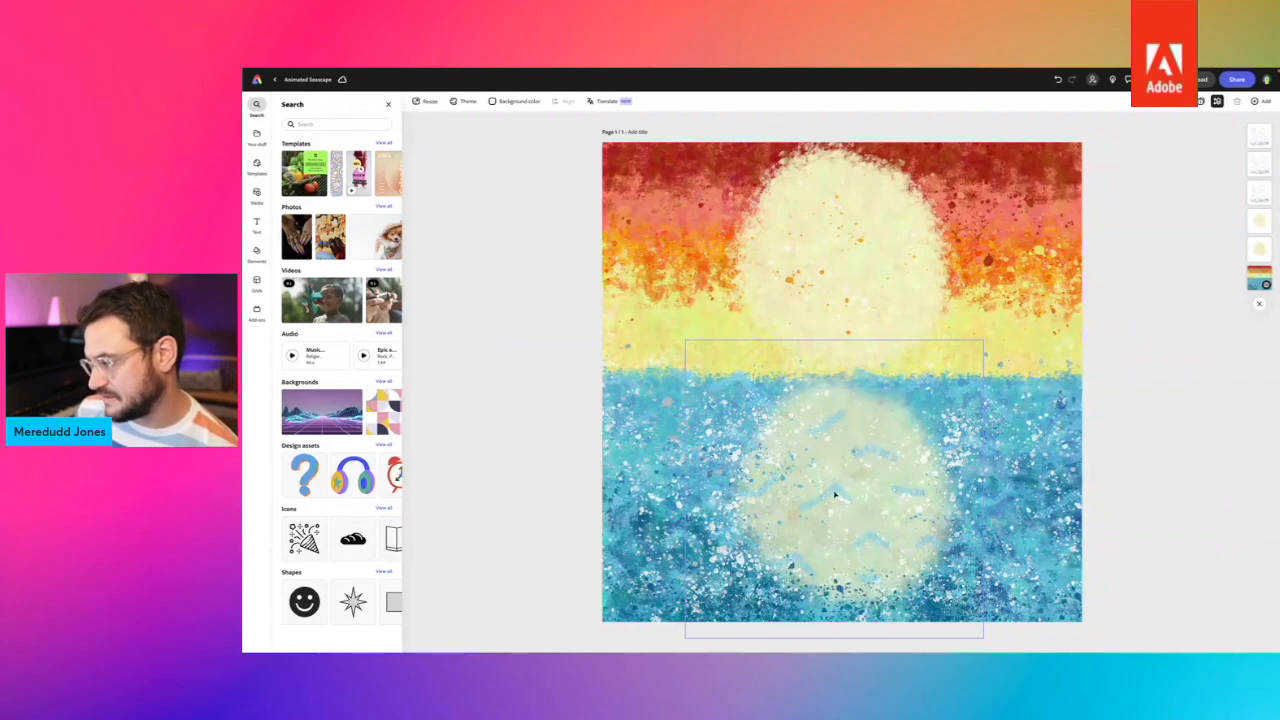
click(842, 486)
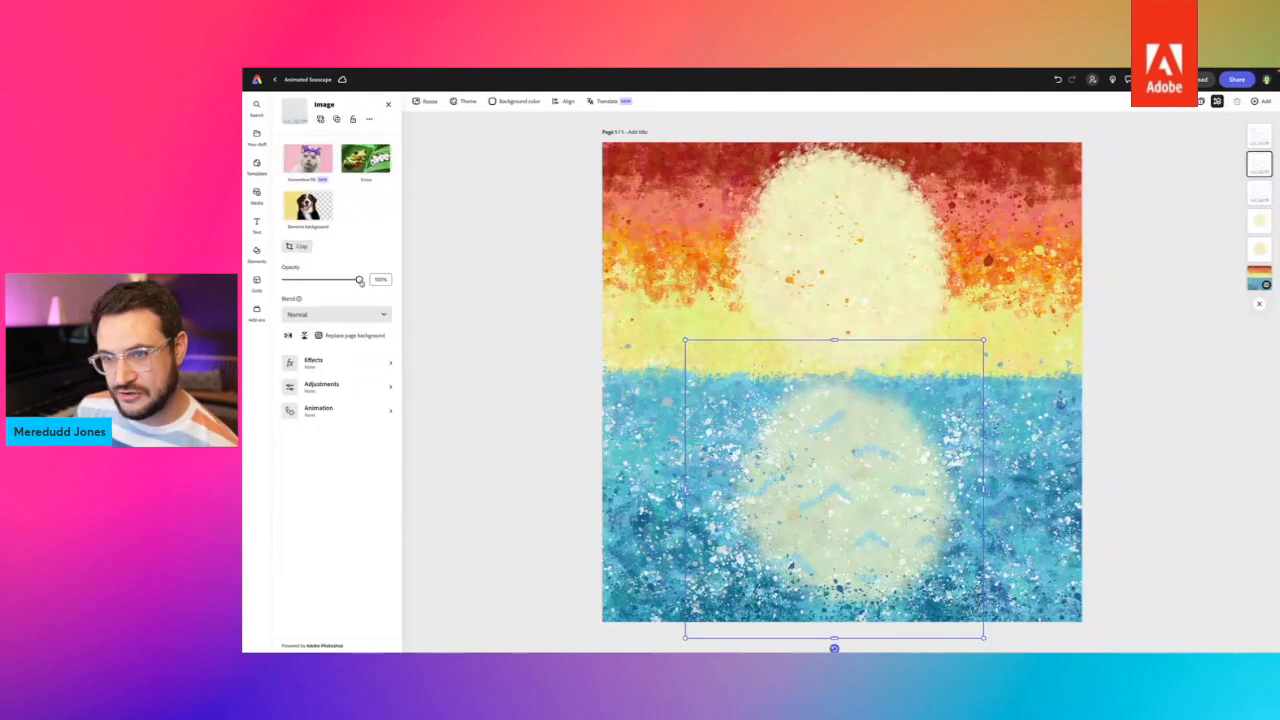
drag(360, 281, 327, 279)
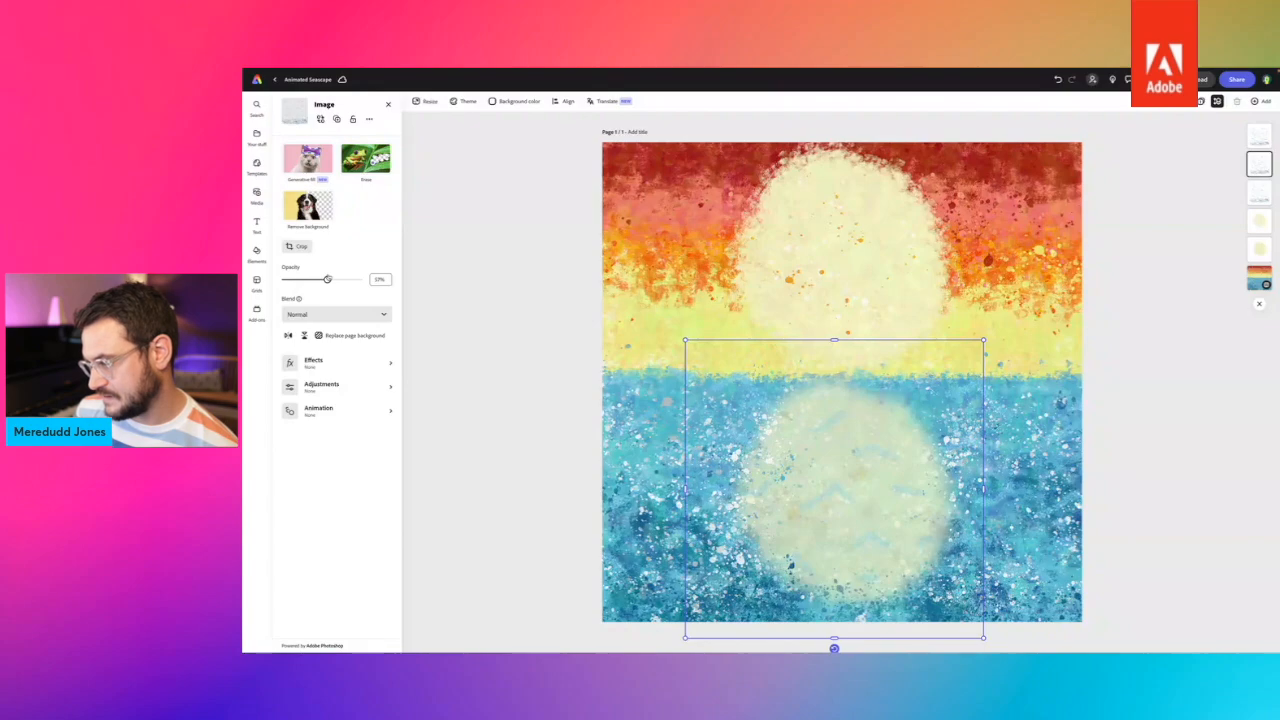
click(634, 466)
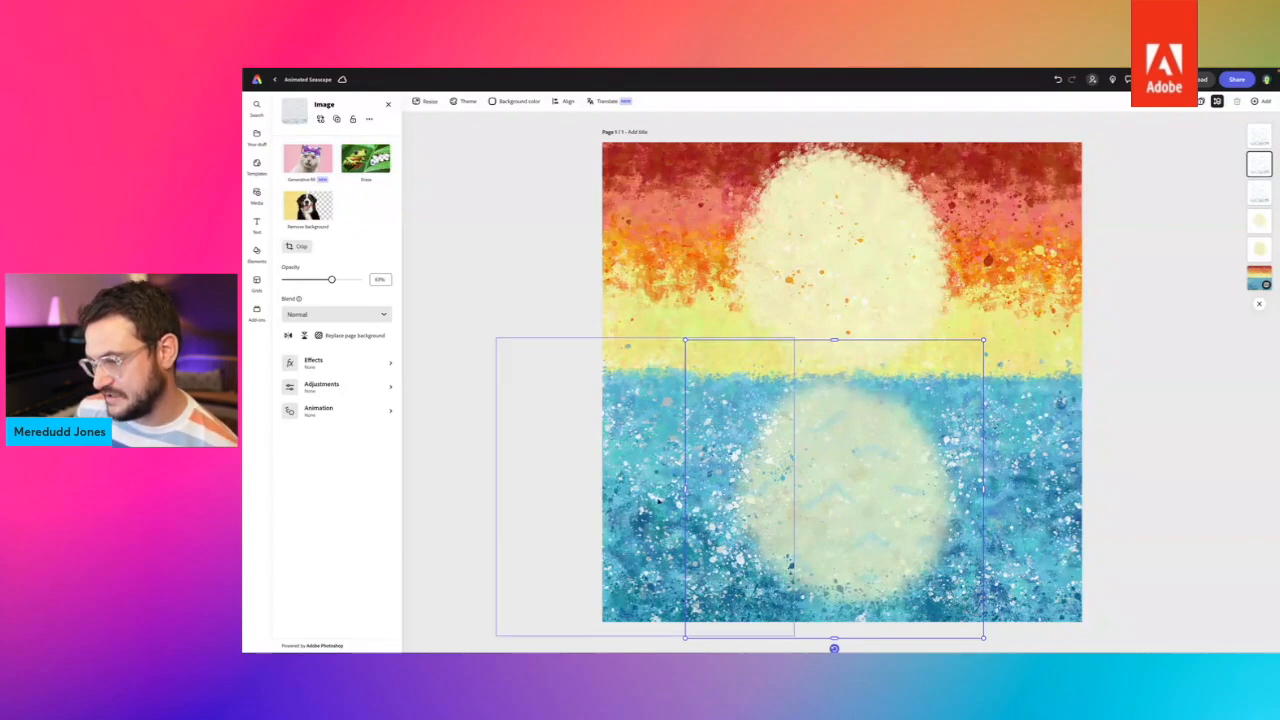
click(1120, 550)
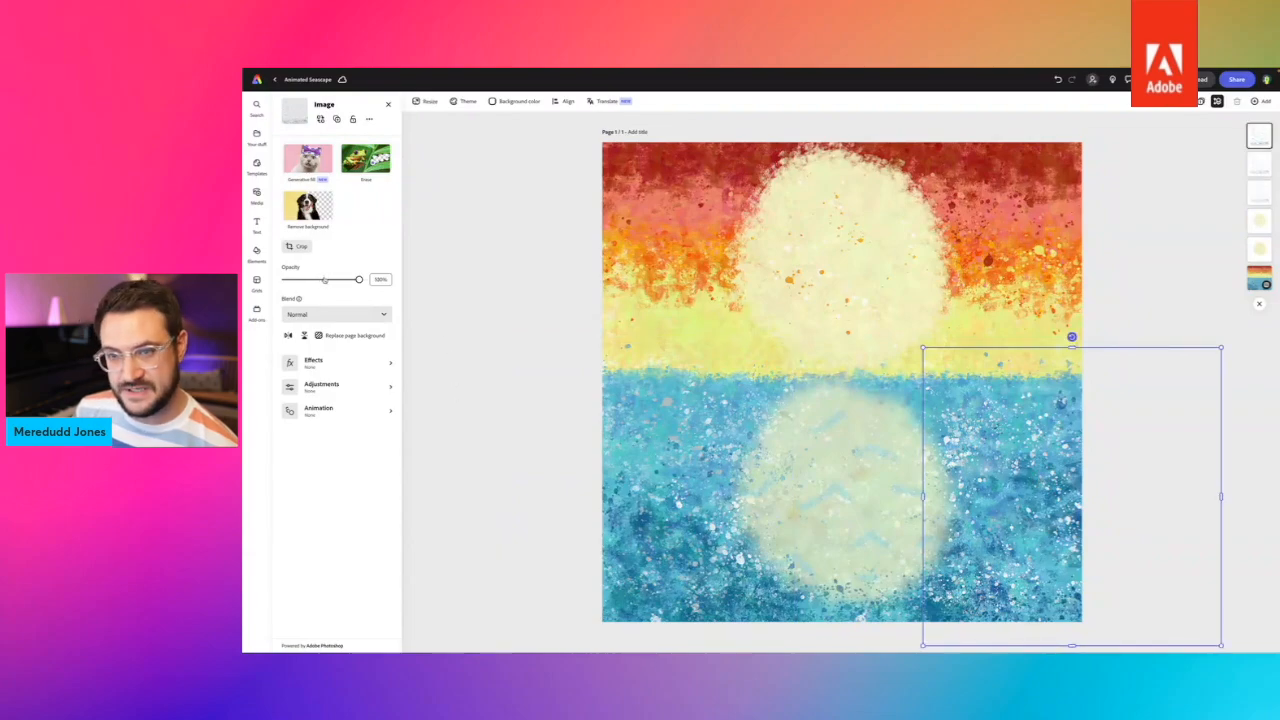
drag(324, 280, 327, 280)
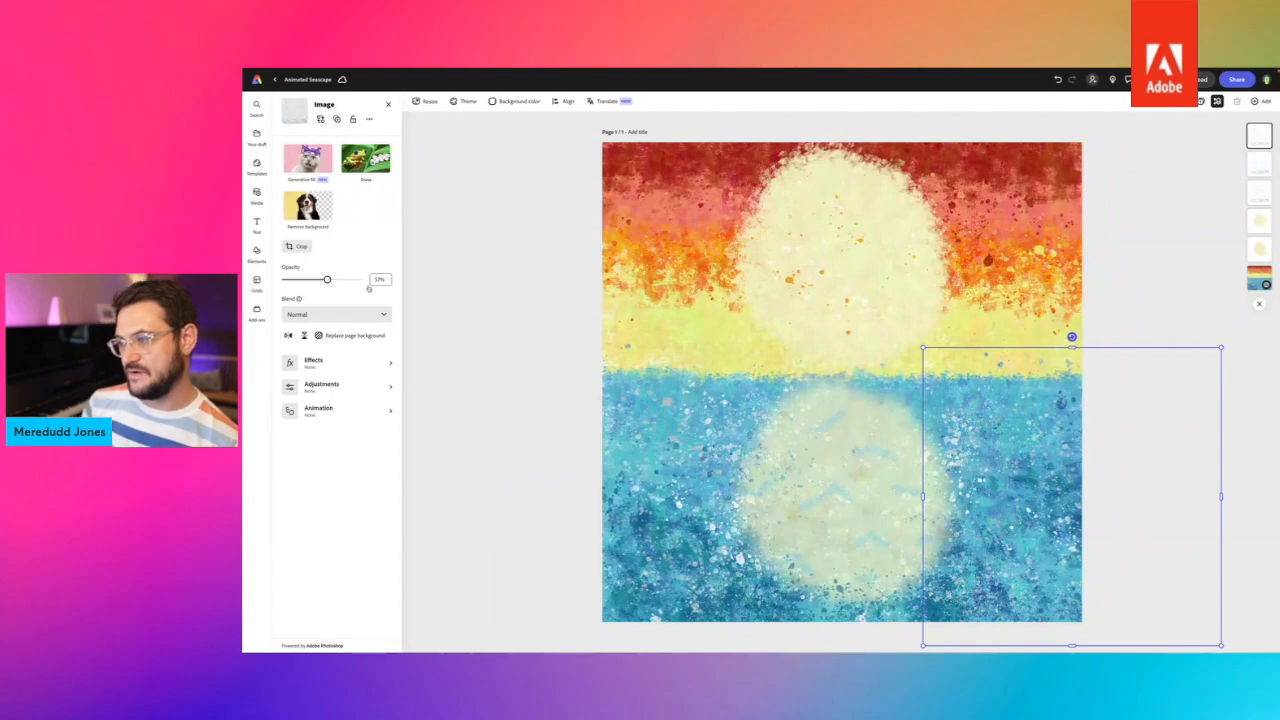
click(554, 392)
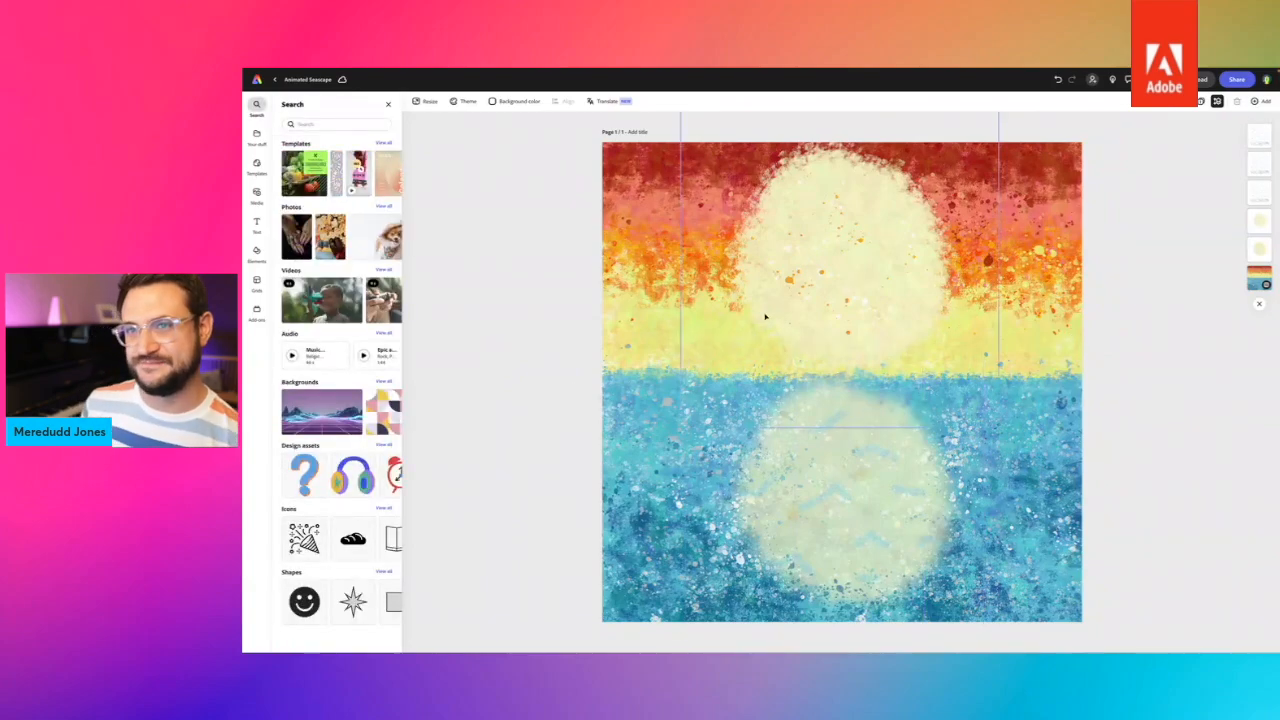
Try the Spin and Jitter looping animations on the upper sun and apply Wiggle to it.
click(946, 333)
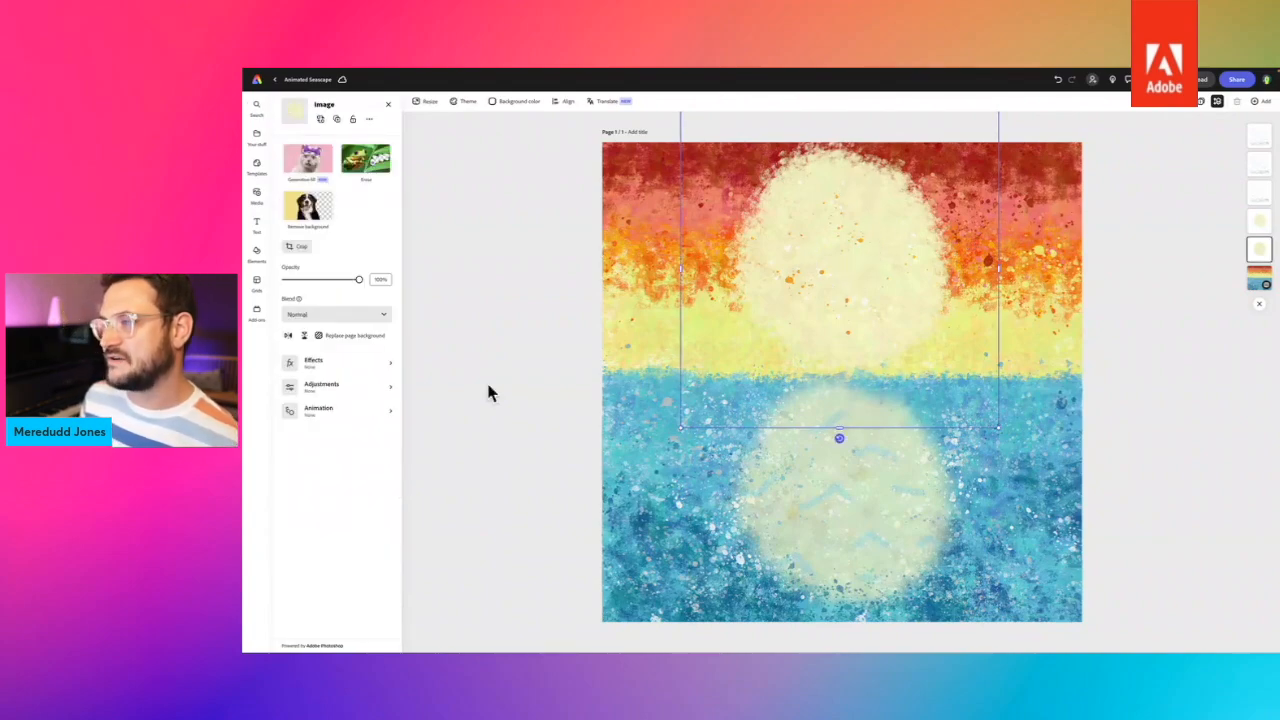
click(308, 412)
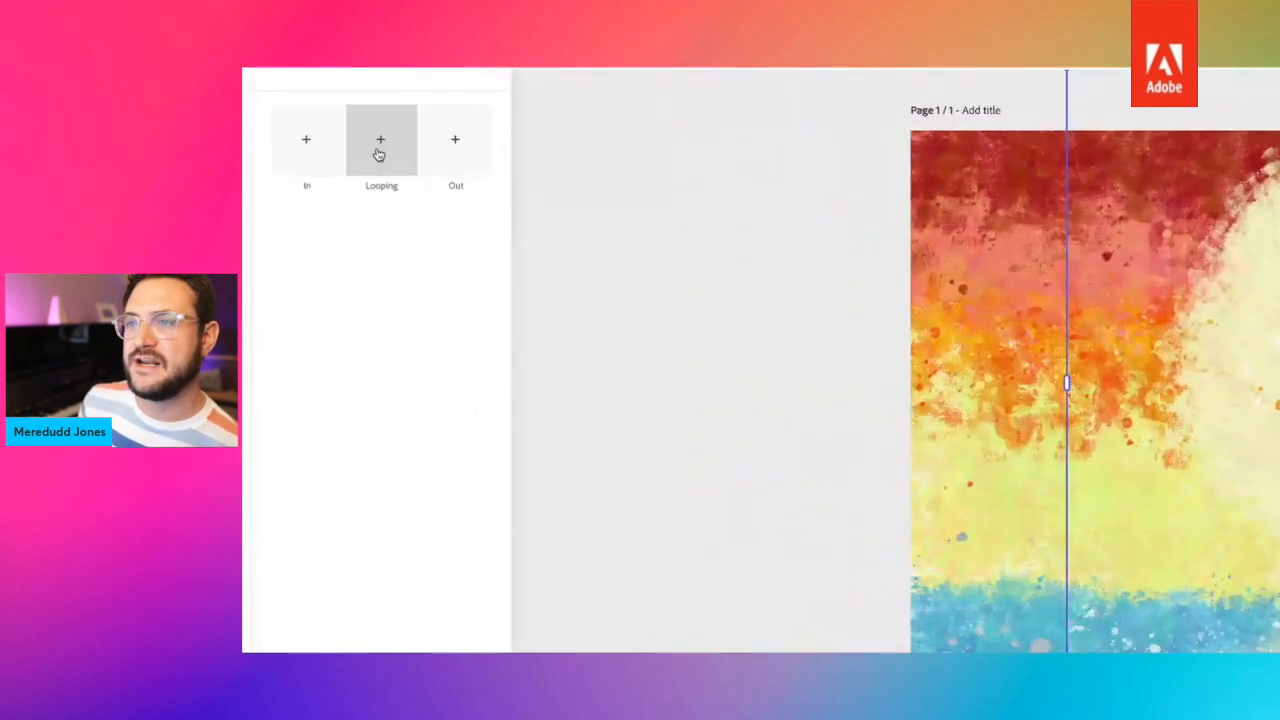
click(378, 150)
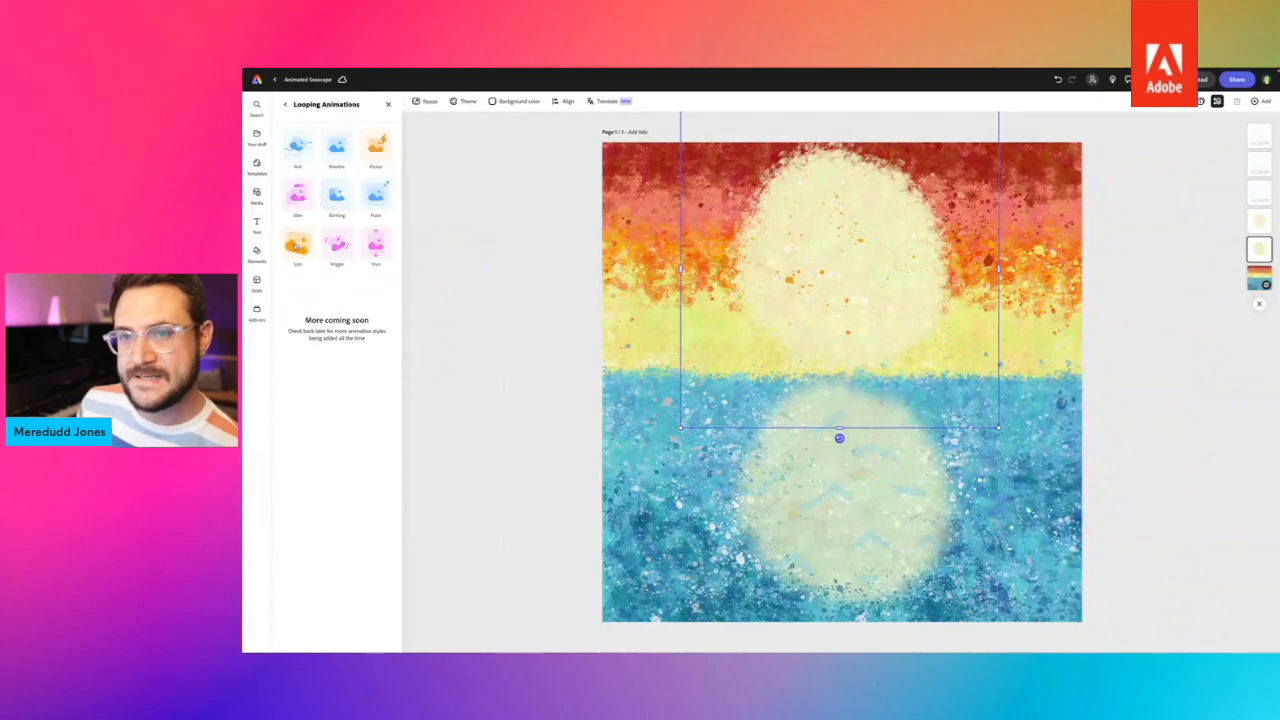
click(298, 246)
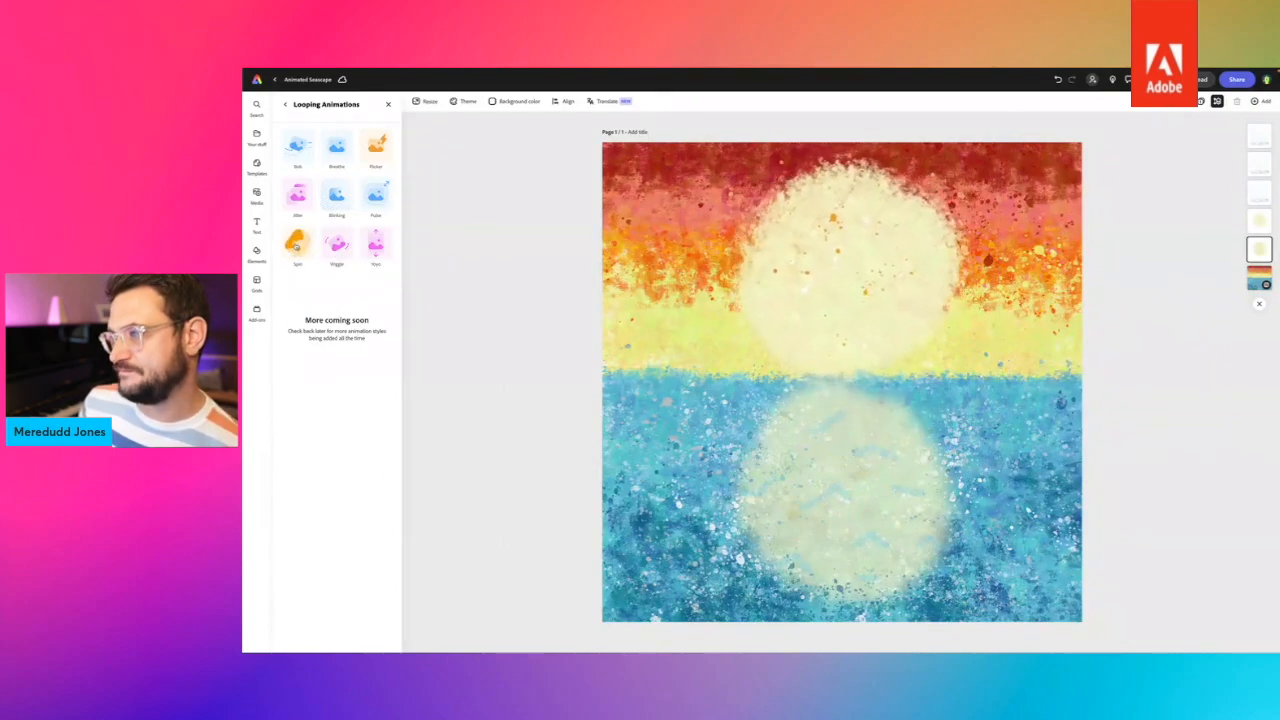
click(302, 195)
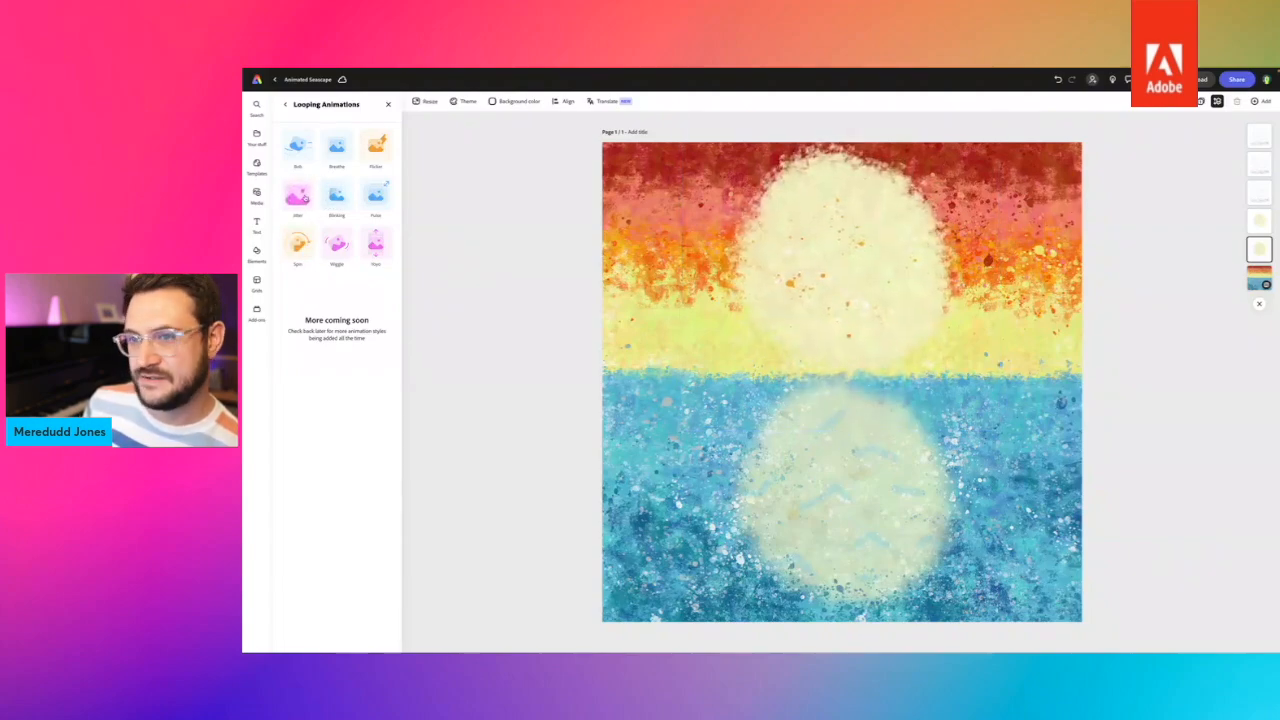
click(340, 247)
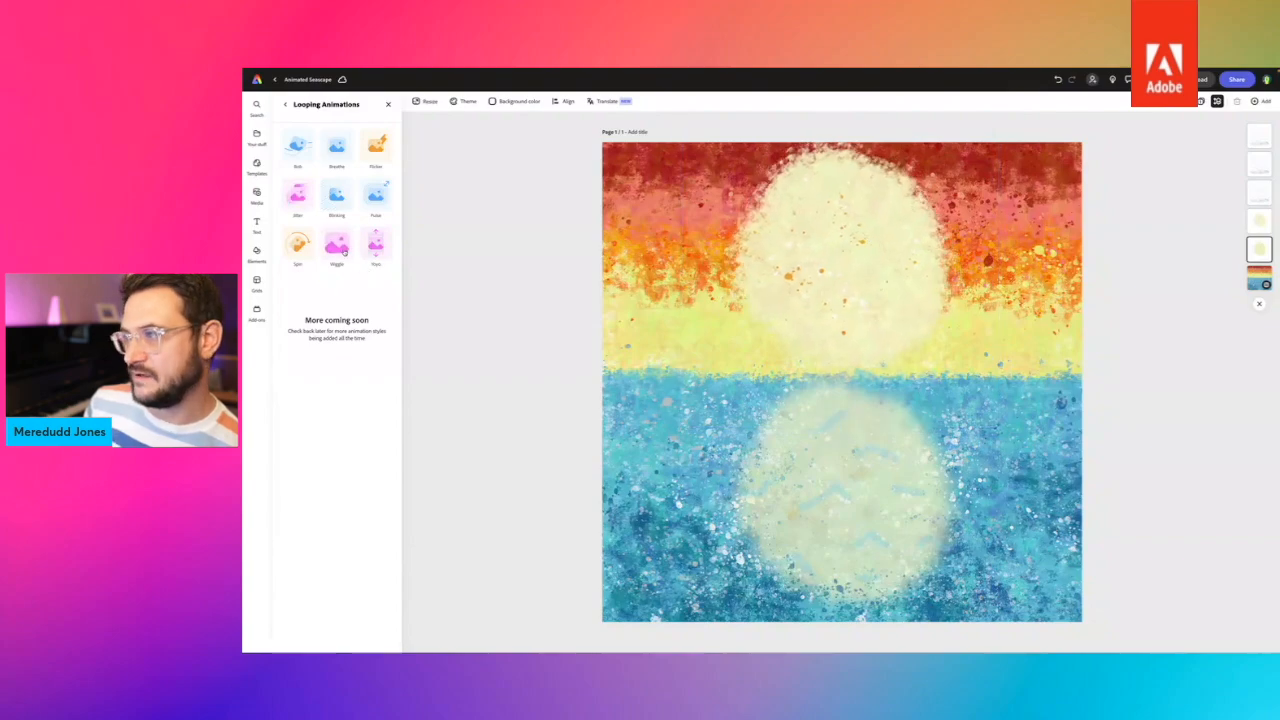
click(343, 252)
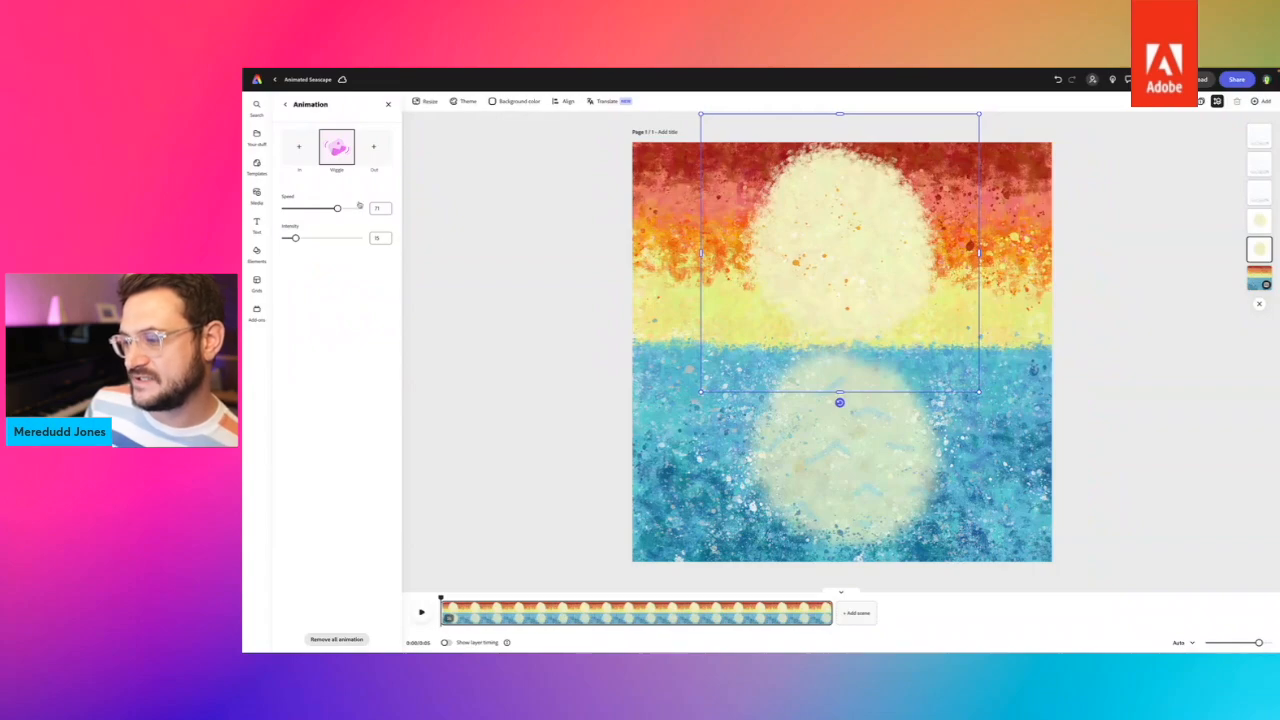
Reduce the speed and intensity of the upper sun's Wiggle, extend the scene to 10 seconds, and preview the motion.
drag(338, 209, 287, 238)
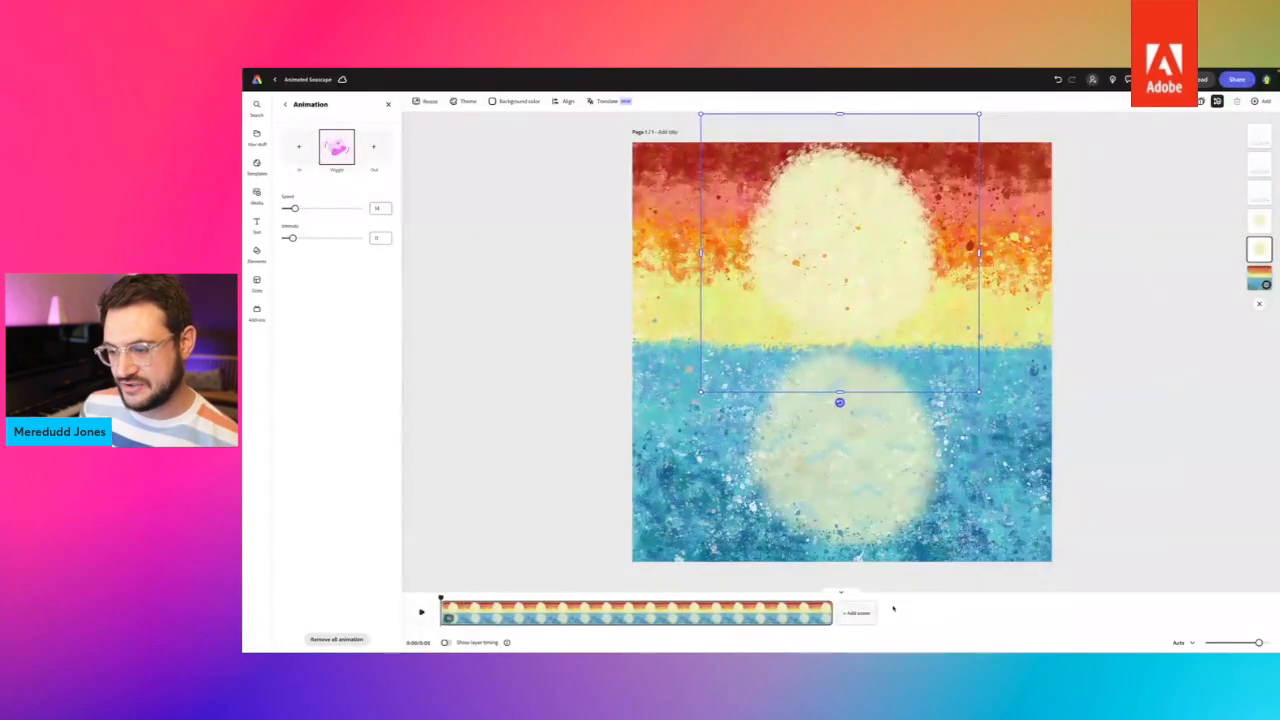
drag(826, 612, 1221, 612)
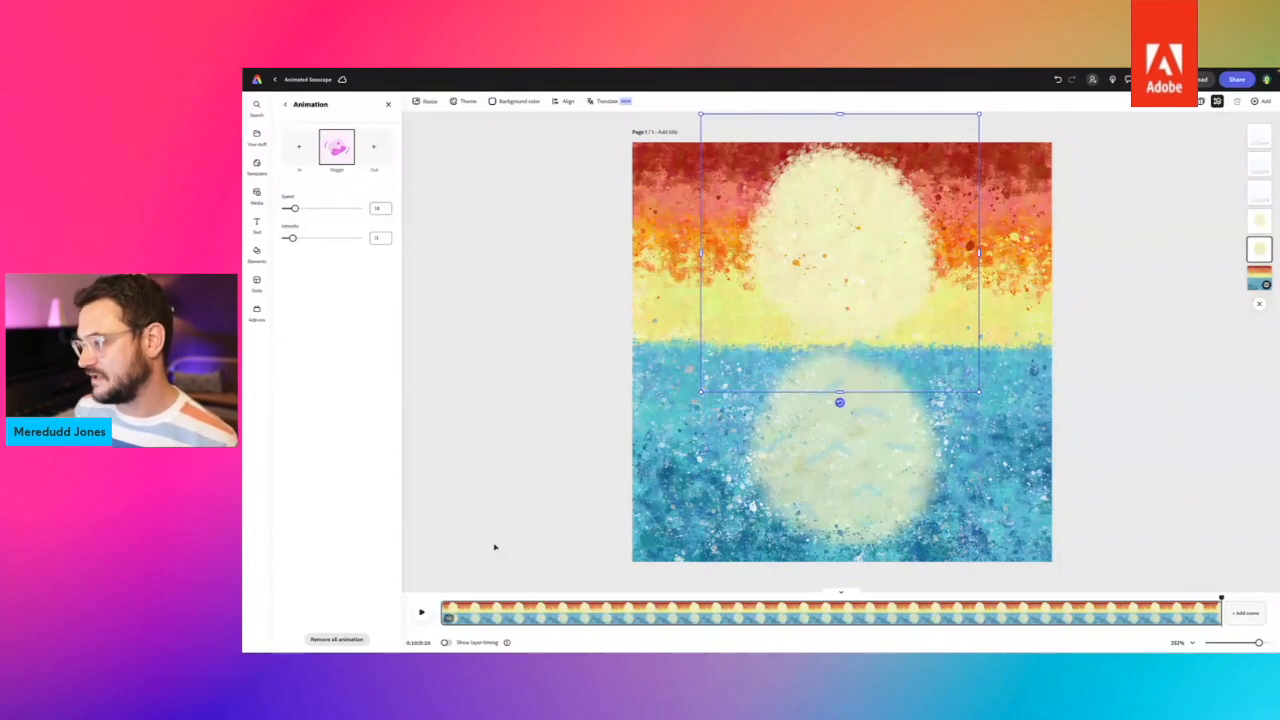
click(421, 612)
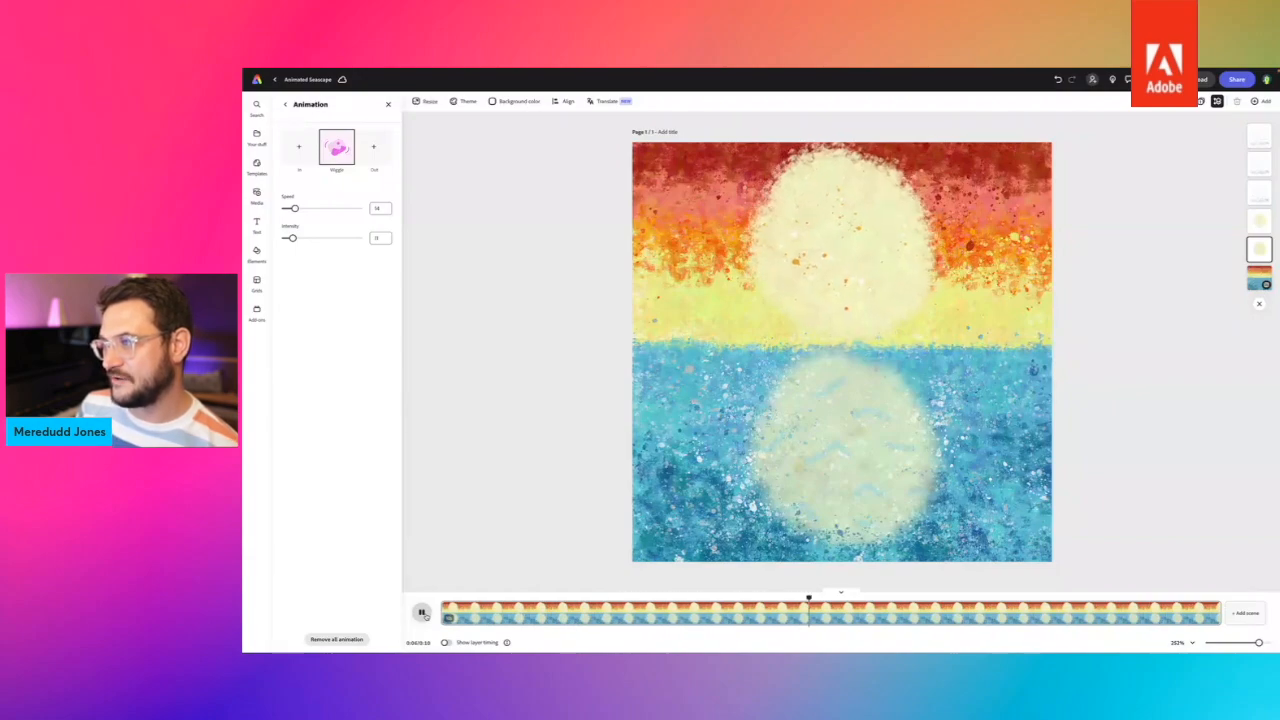
click(421, 612)
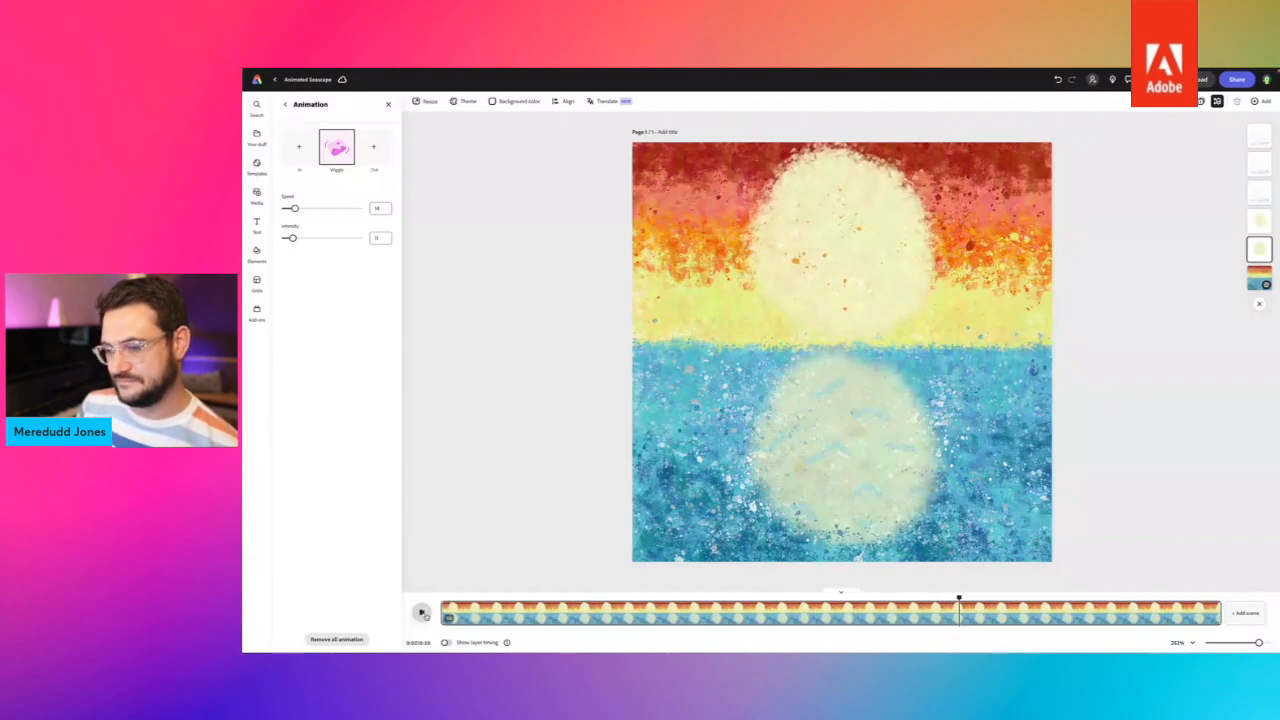
Adjust the upper sun's Wiggle animation to a speed of about 68 and an intensity of about 3.
drag(324, 211, 351, 209)
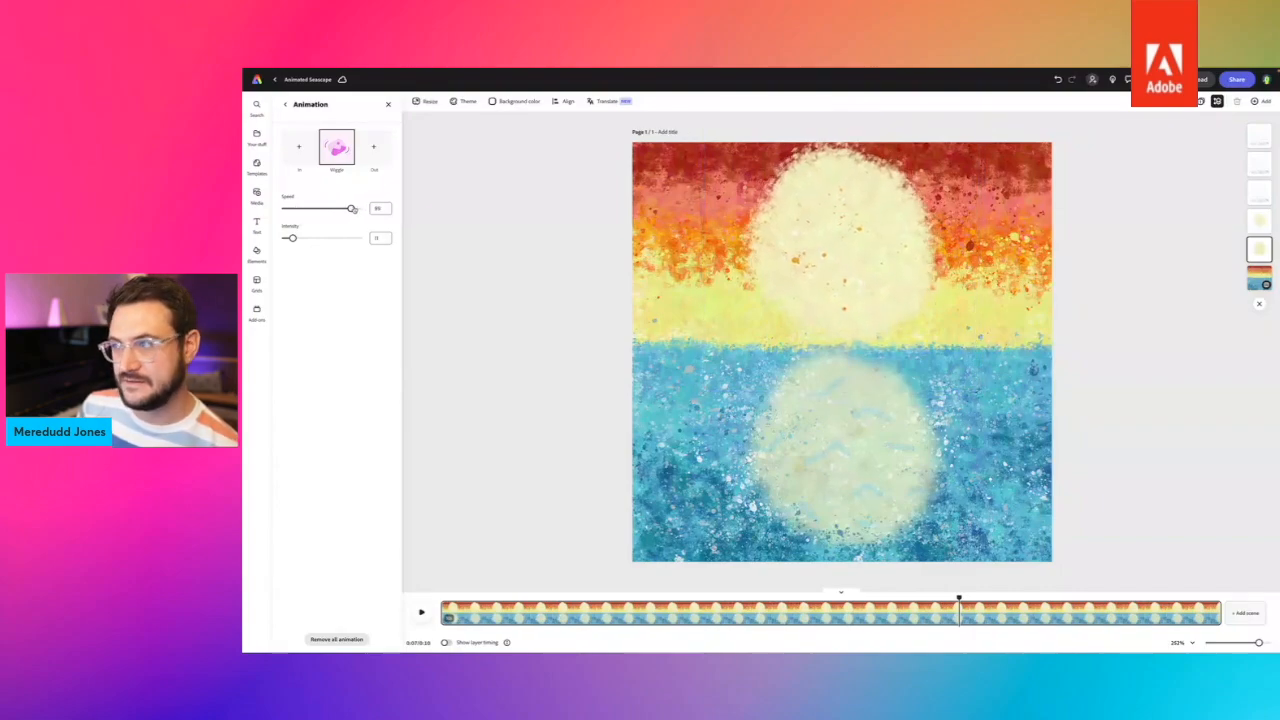
drag(293, 240, 290, 241)
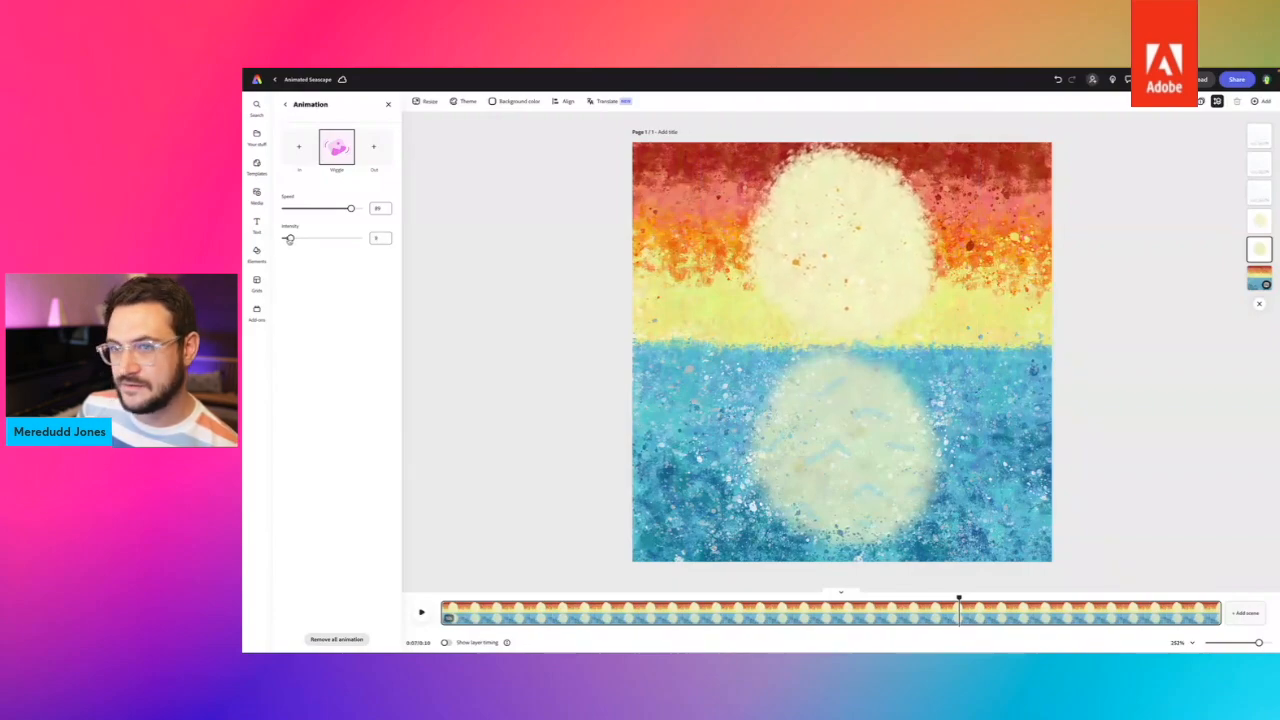
drag(289, 239, 291, 238)
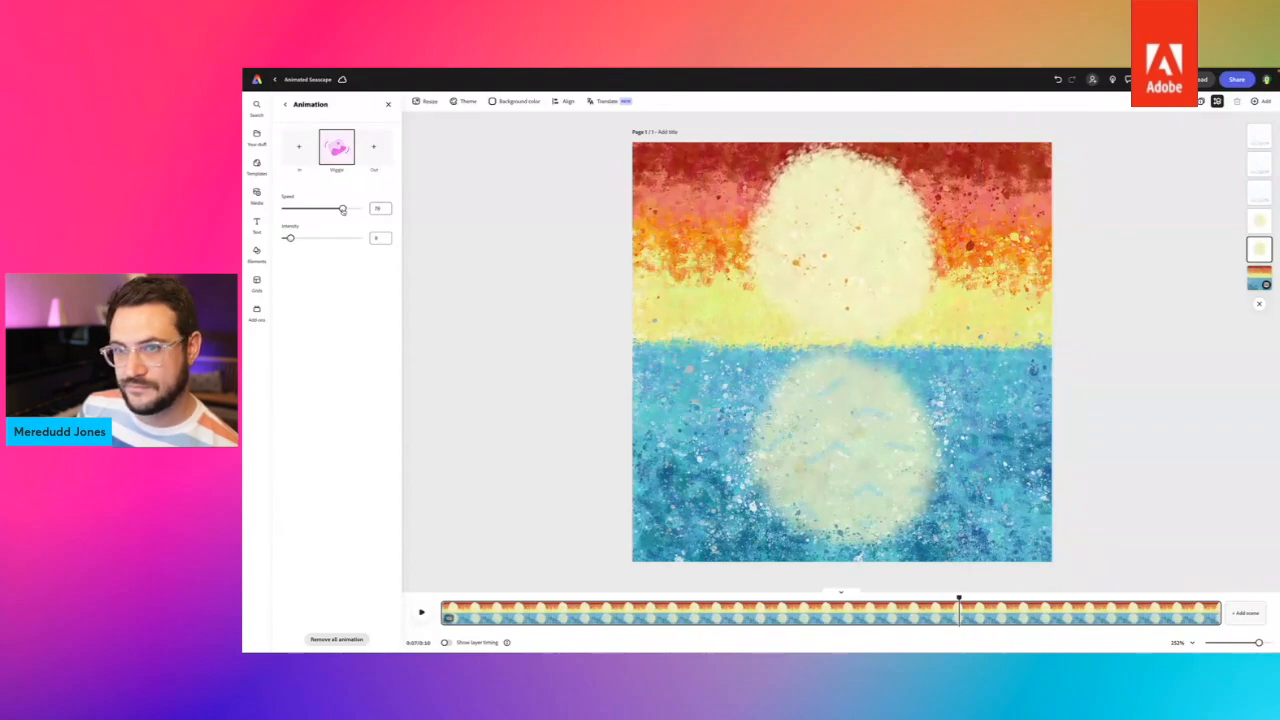
drag(351, 209, 336, 210)
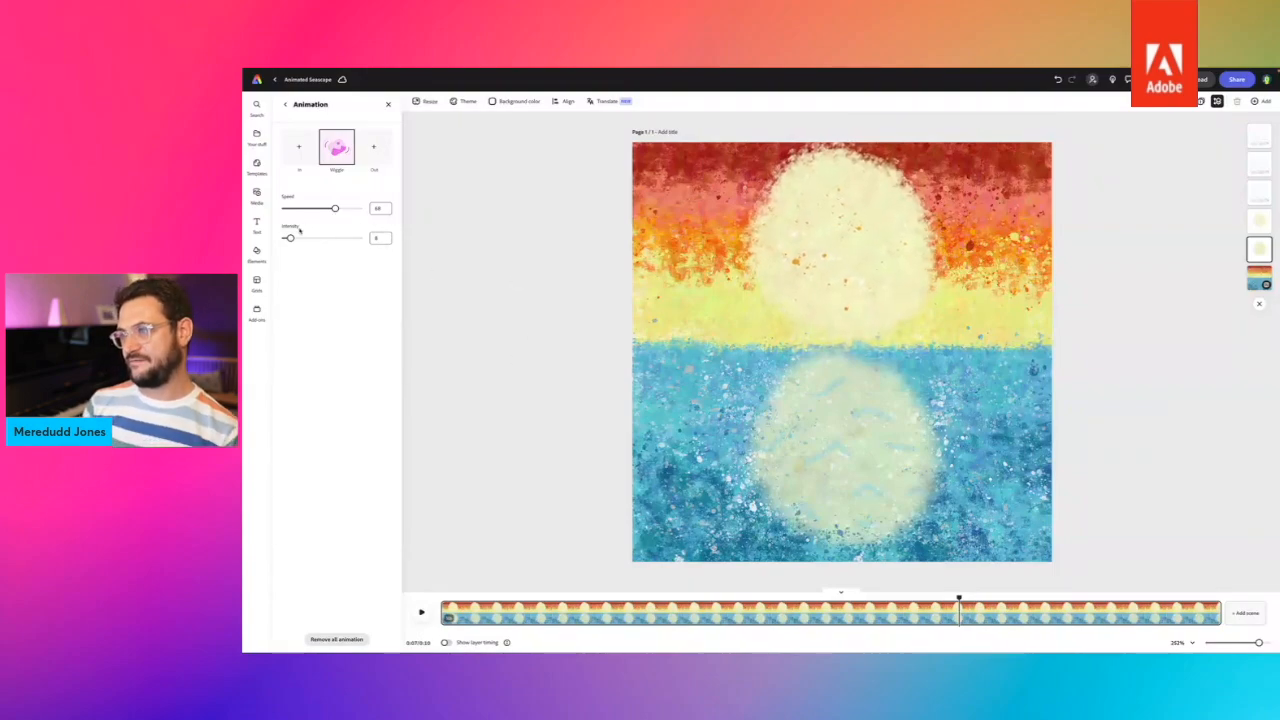
drag(289, 238, 291, 238)
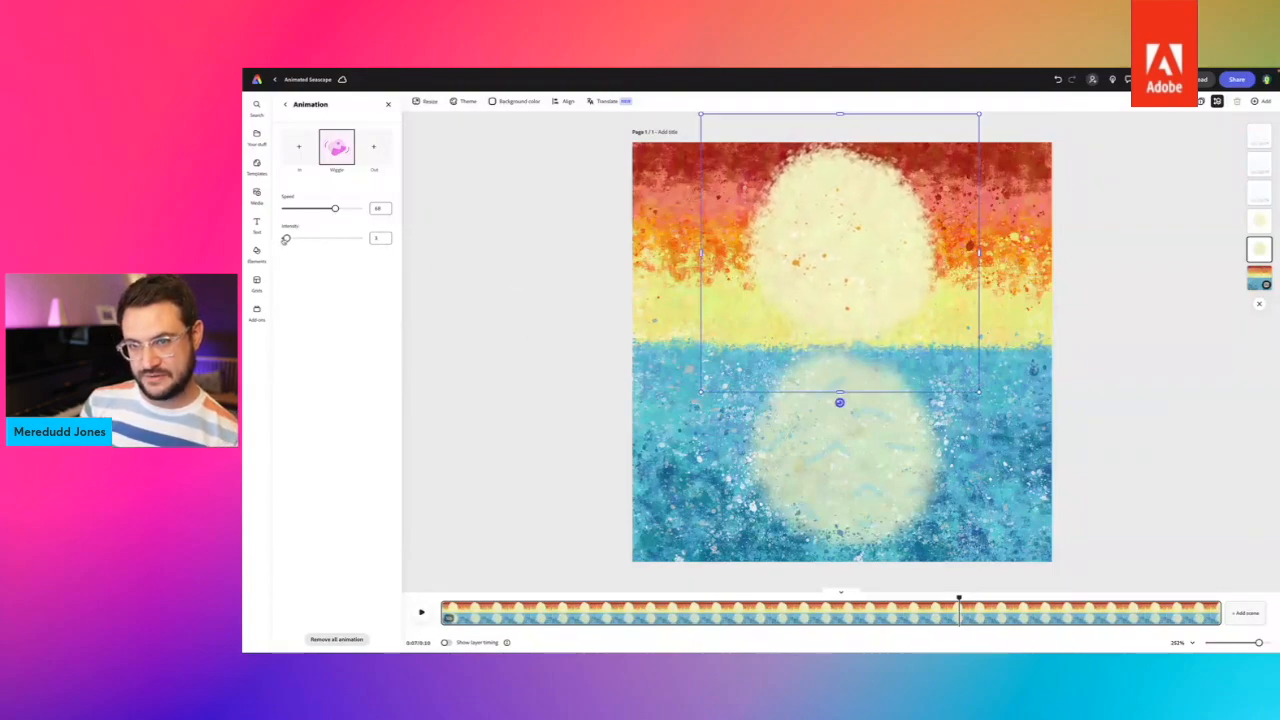
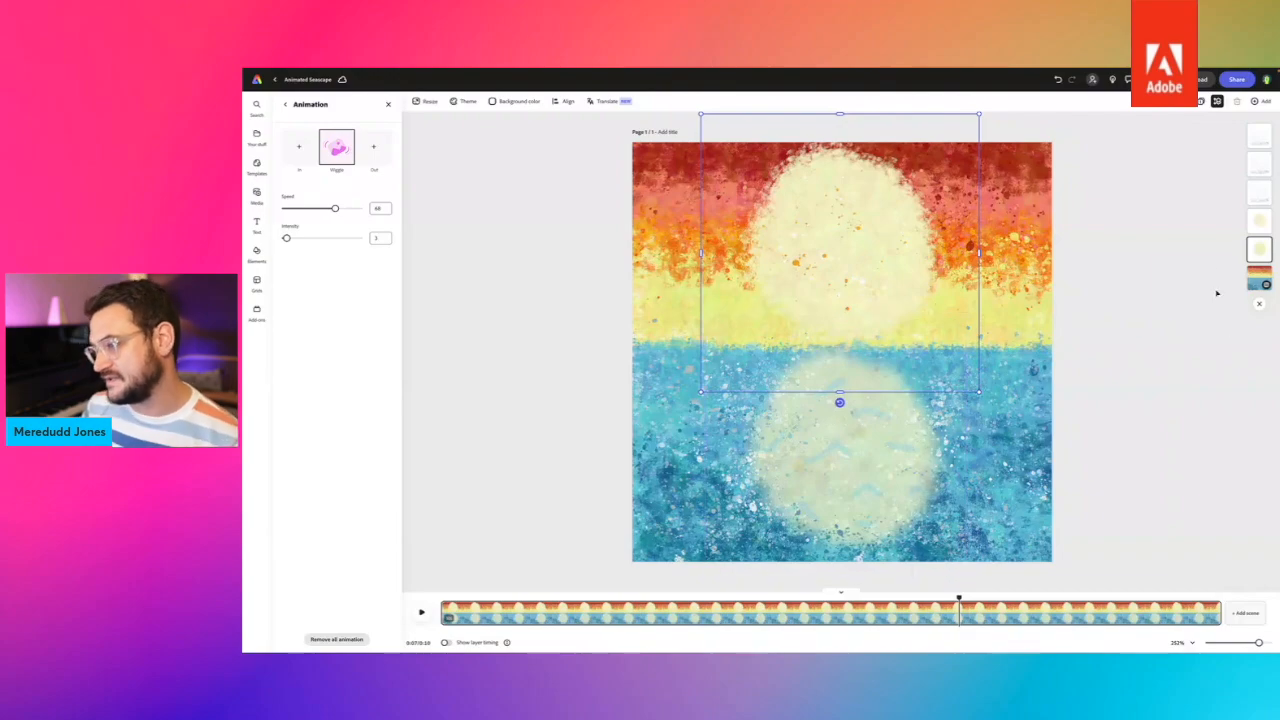
Apply the Wiggle looping animation to the reflected sun with speed about 27 and intensity about 20, and preview it.
click(1259, 220)
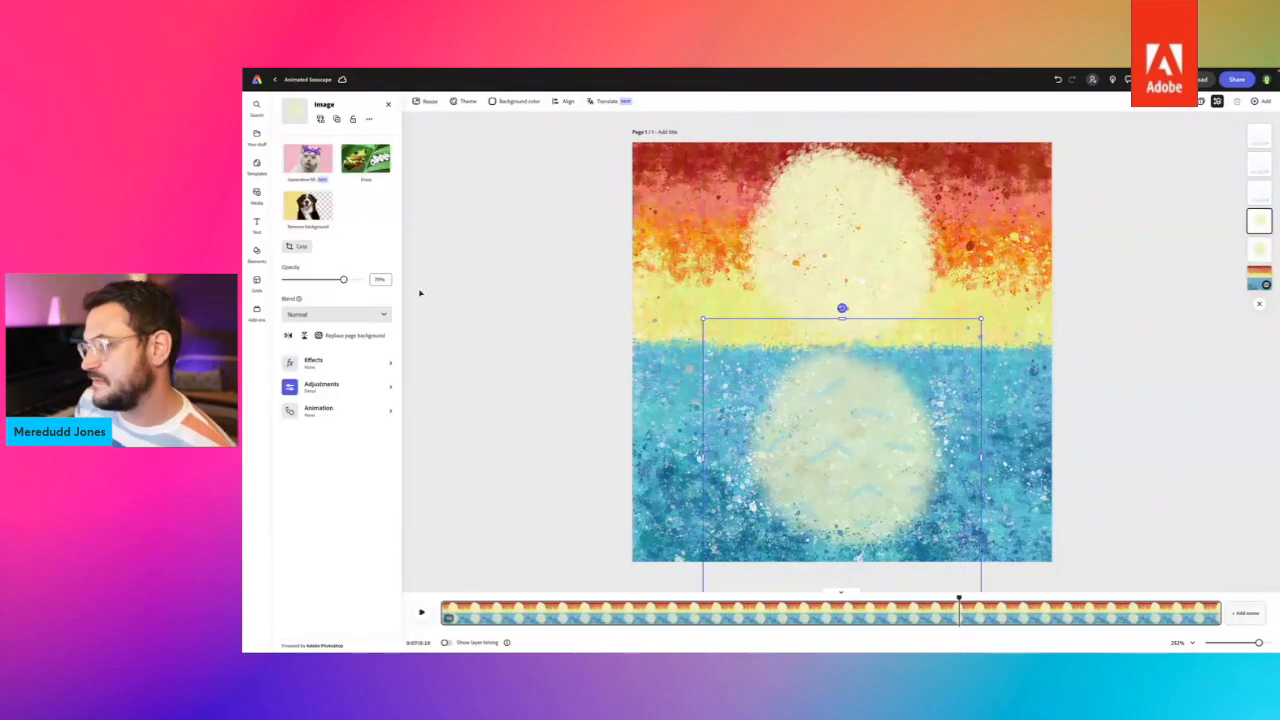
click(330, 408)
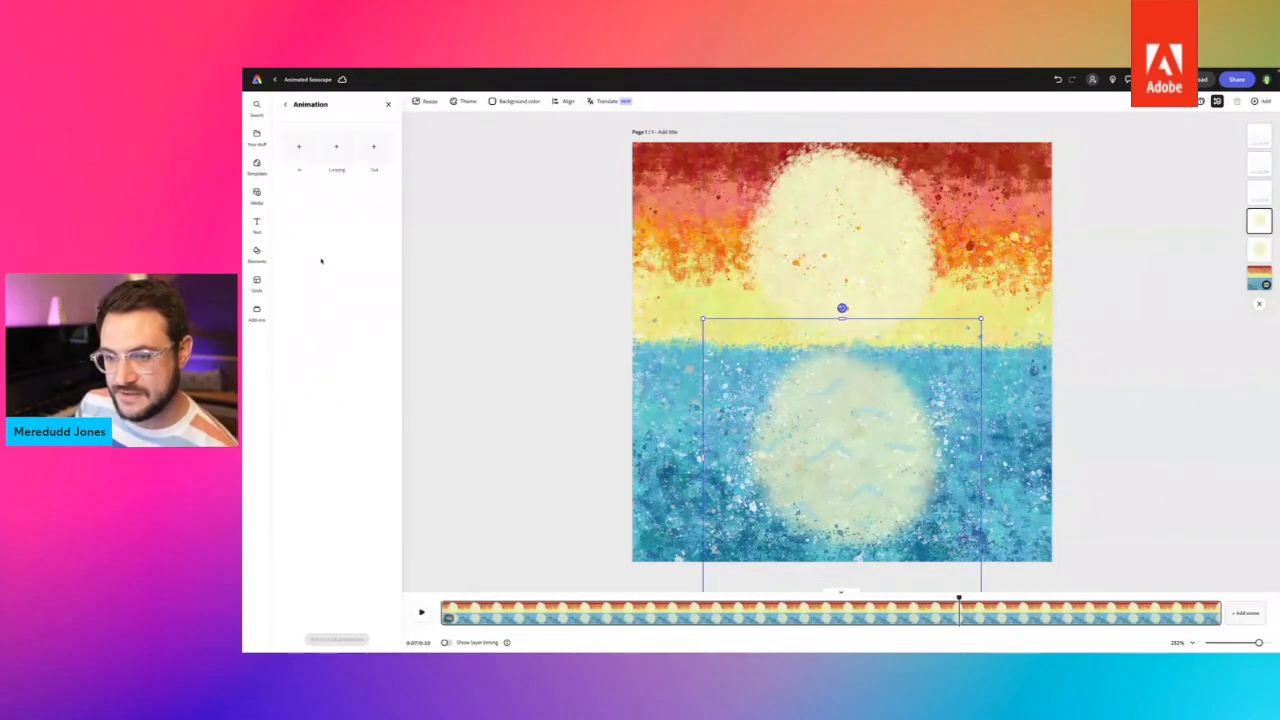
click(336, 150)
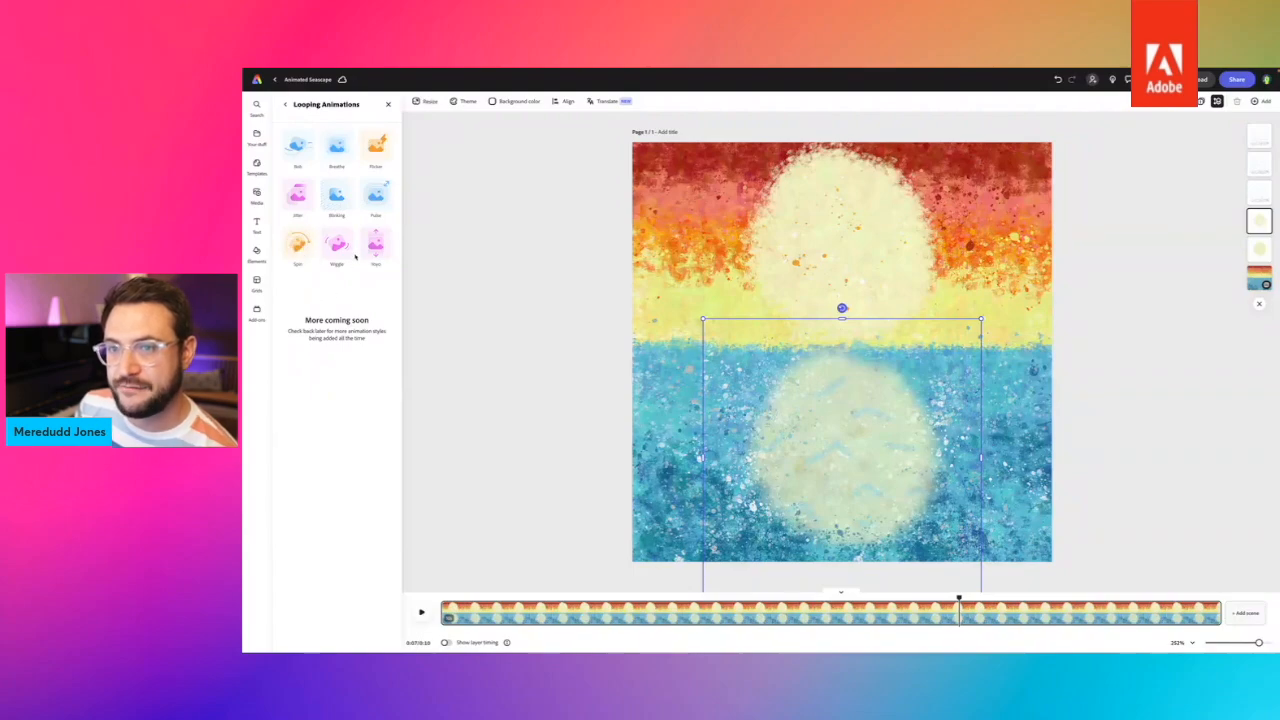
click(339, 244)
click(288, 211)
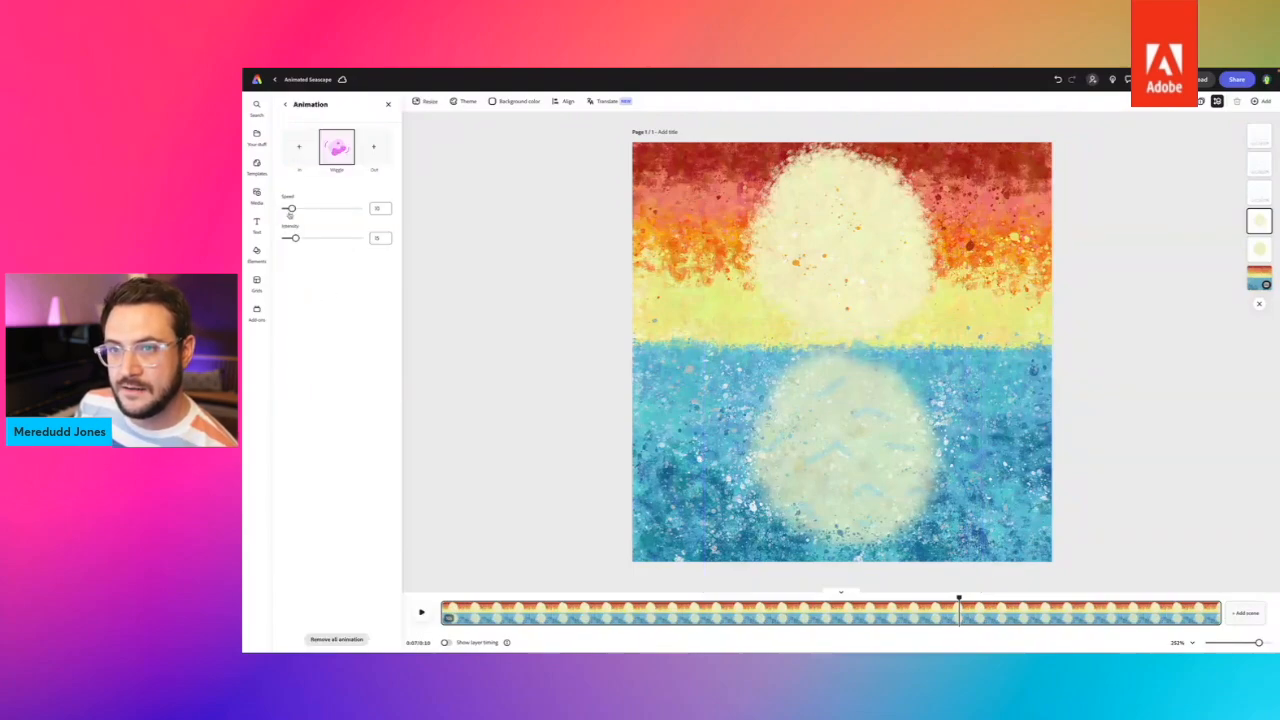
drag(290, 238, 286, 239)
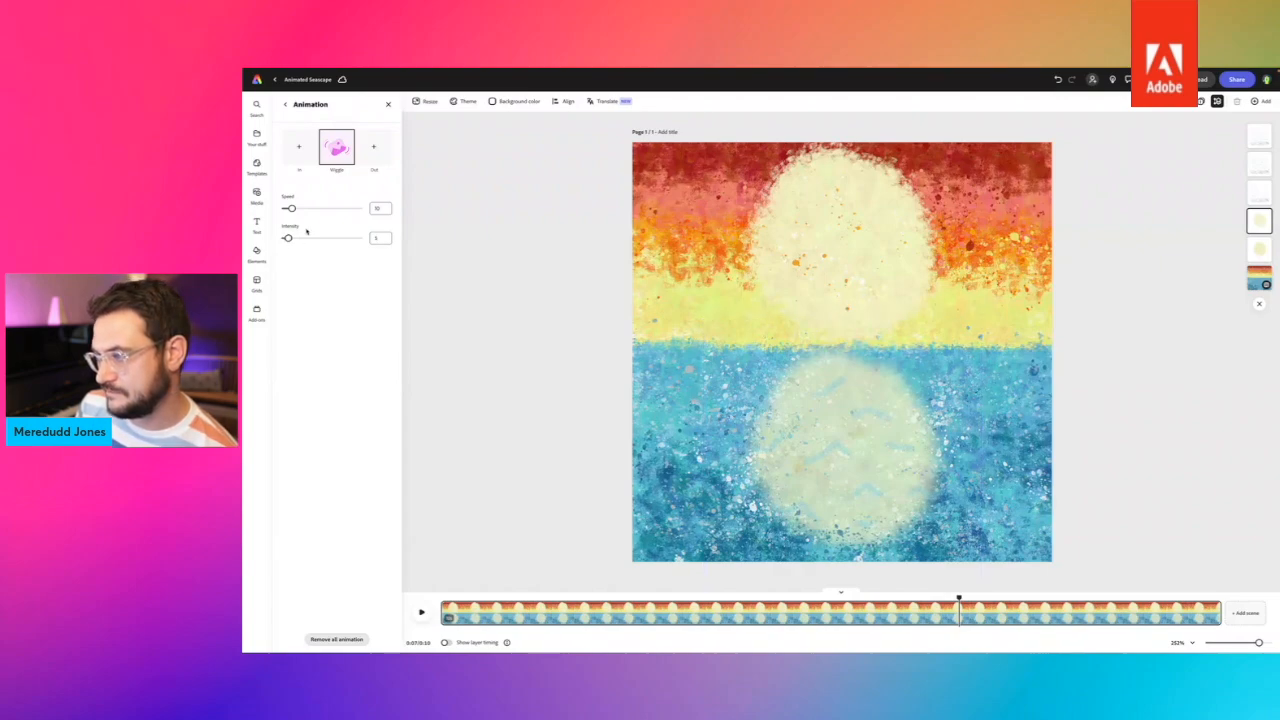
drag(295, 211, 298, 239)
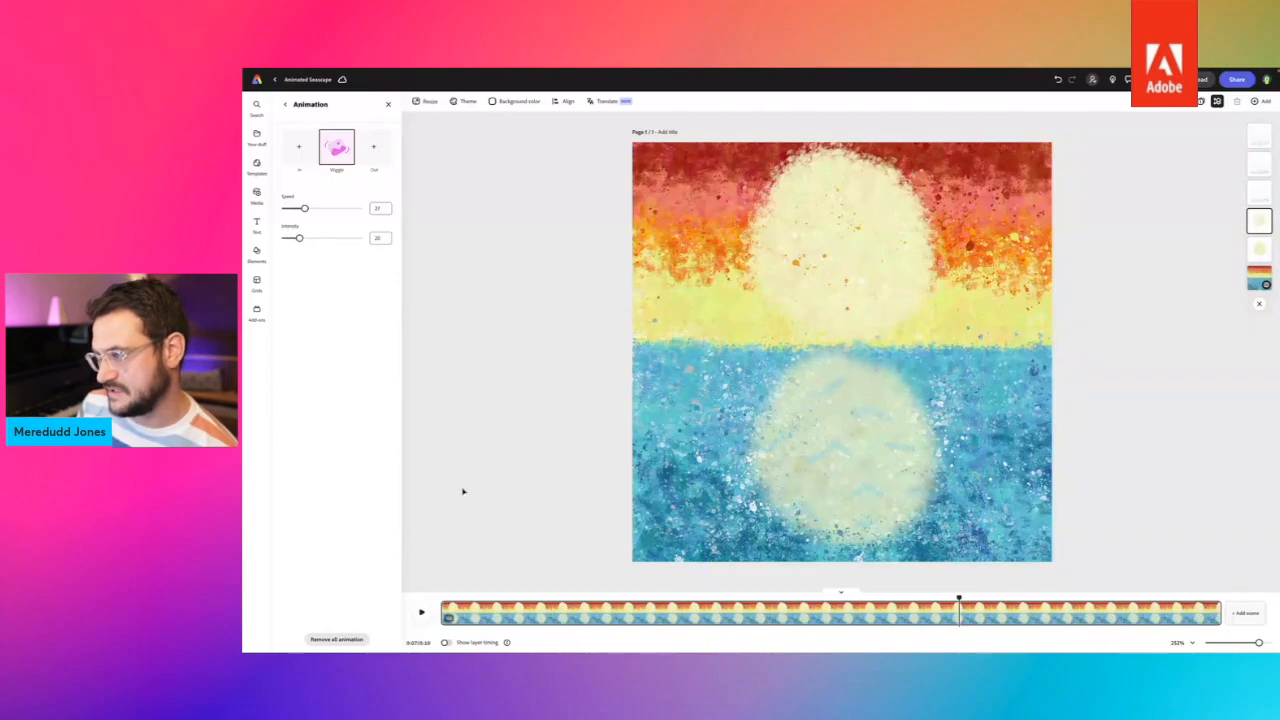
click(421, 612)
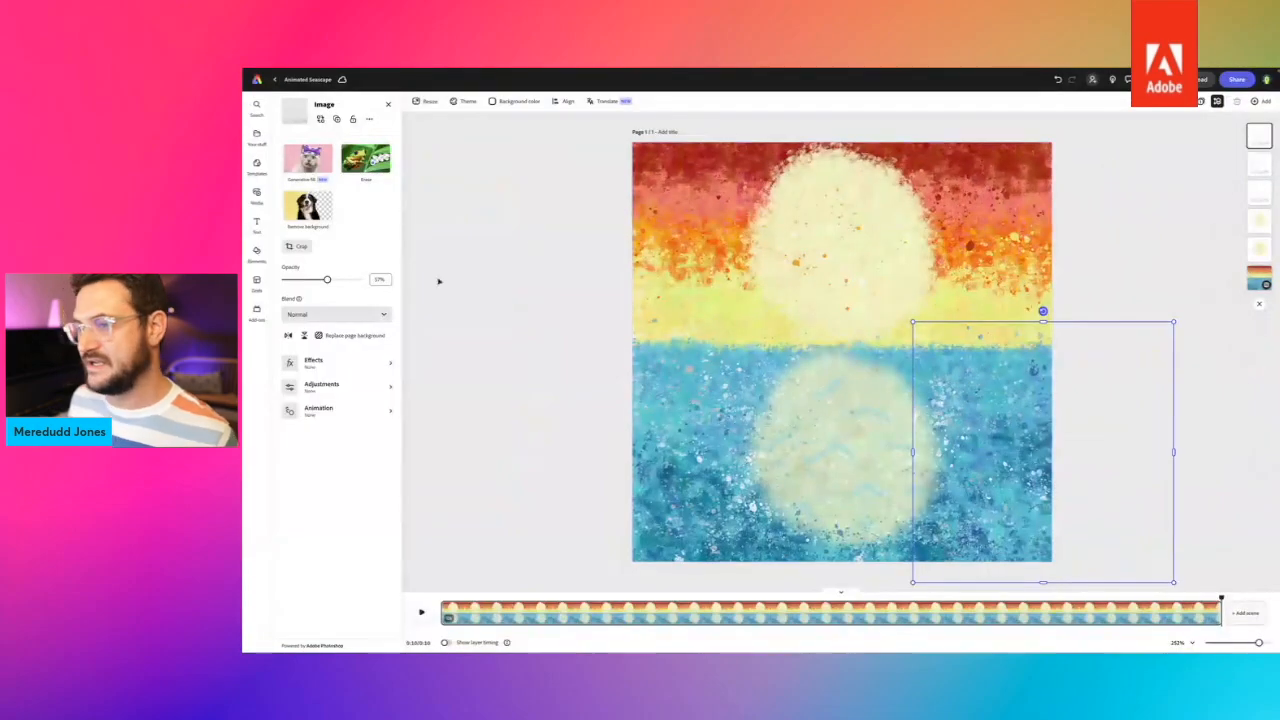
Apply the Bob looping animation to the right sea texture copy with speed about 36 and intensity about 9.
click(310, 410)
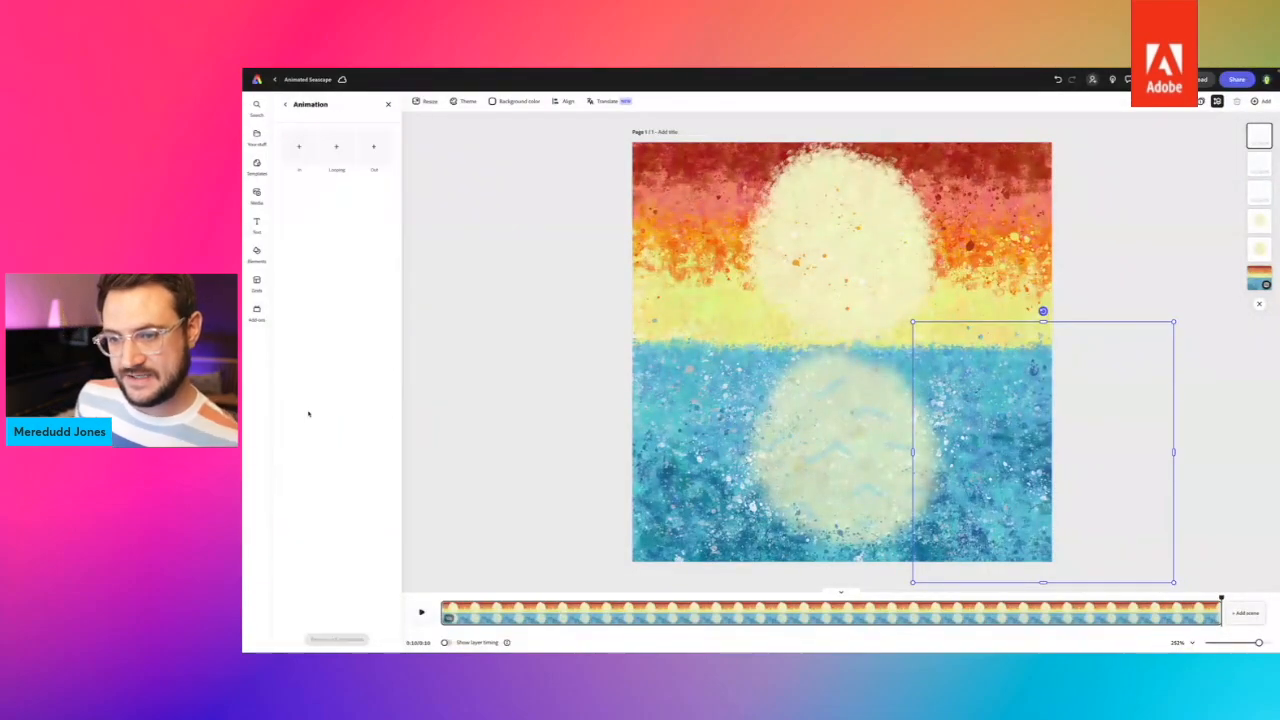
click(336, 148)
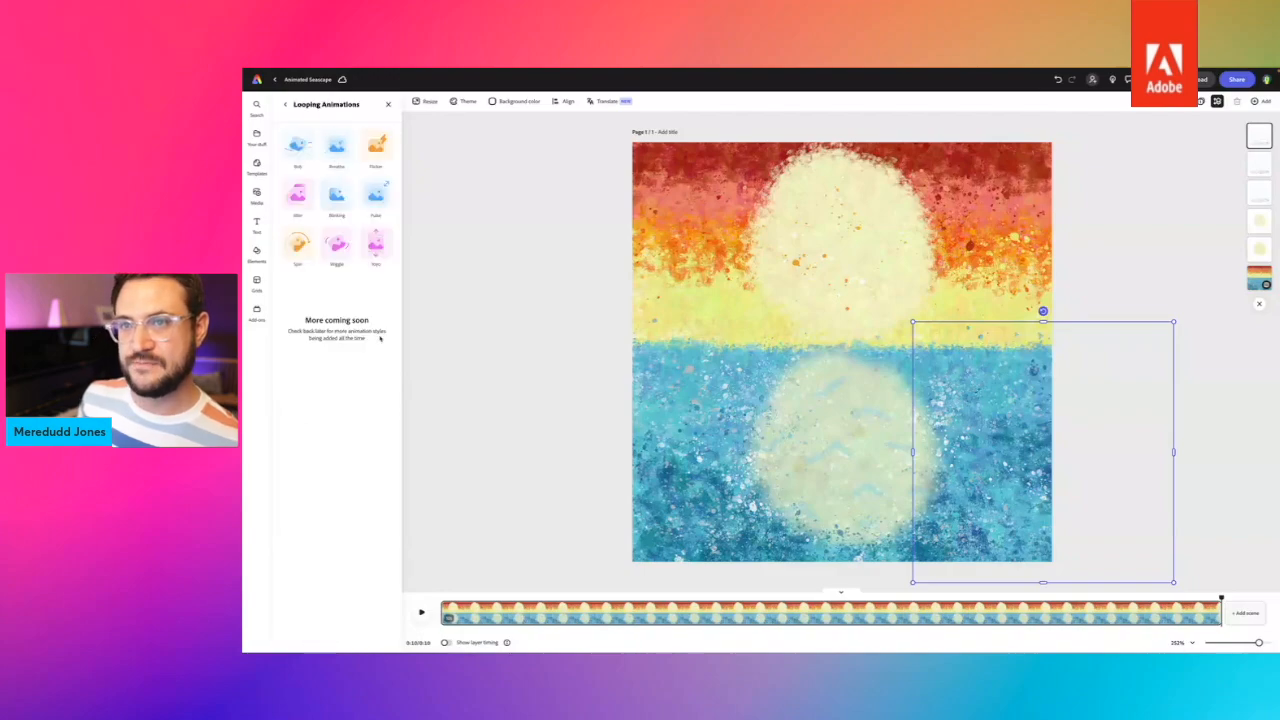
click(298, 143)
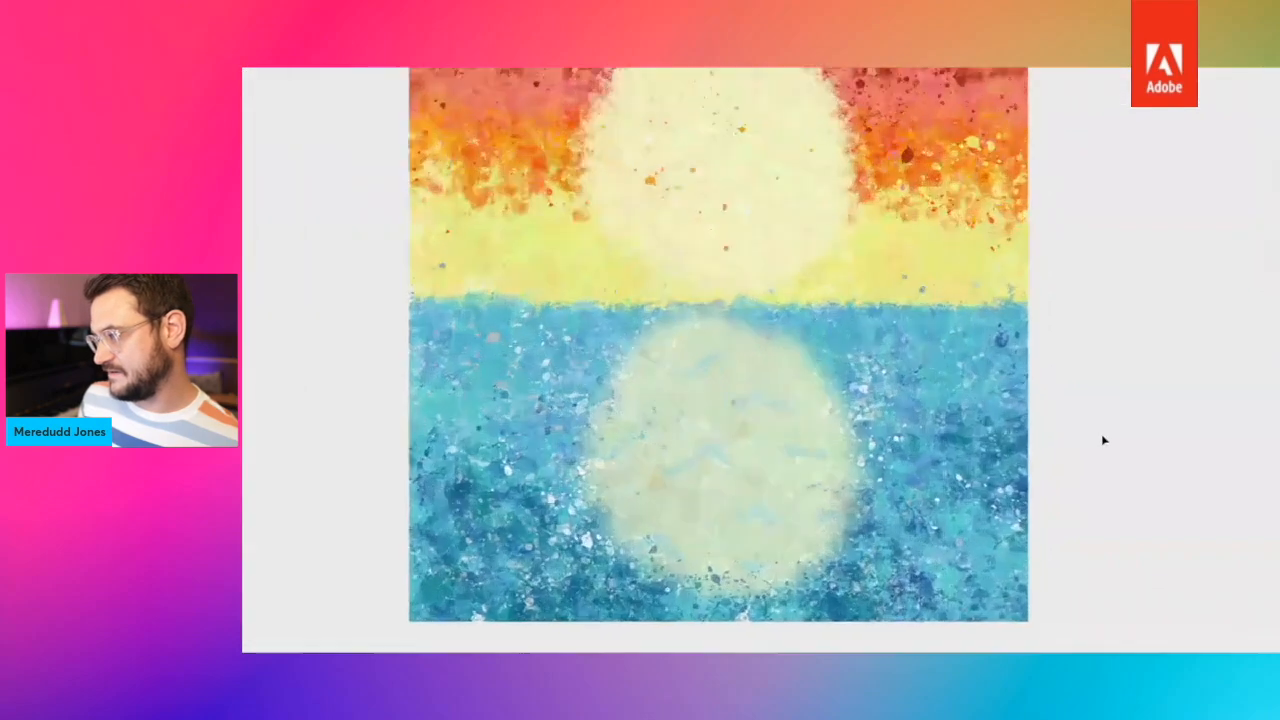
click(1103, 438)
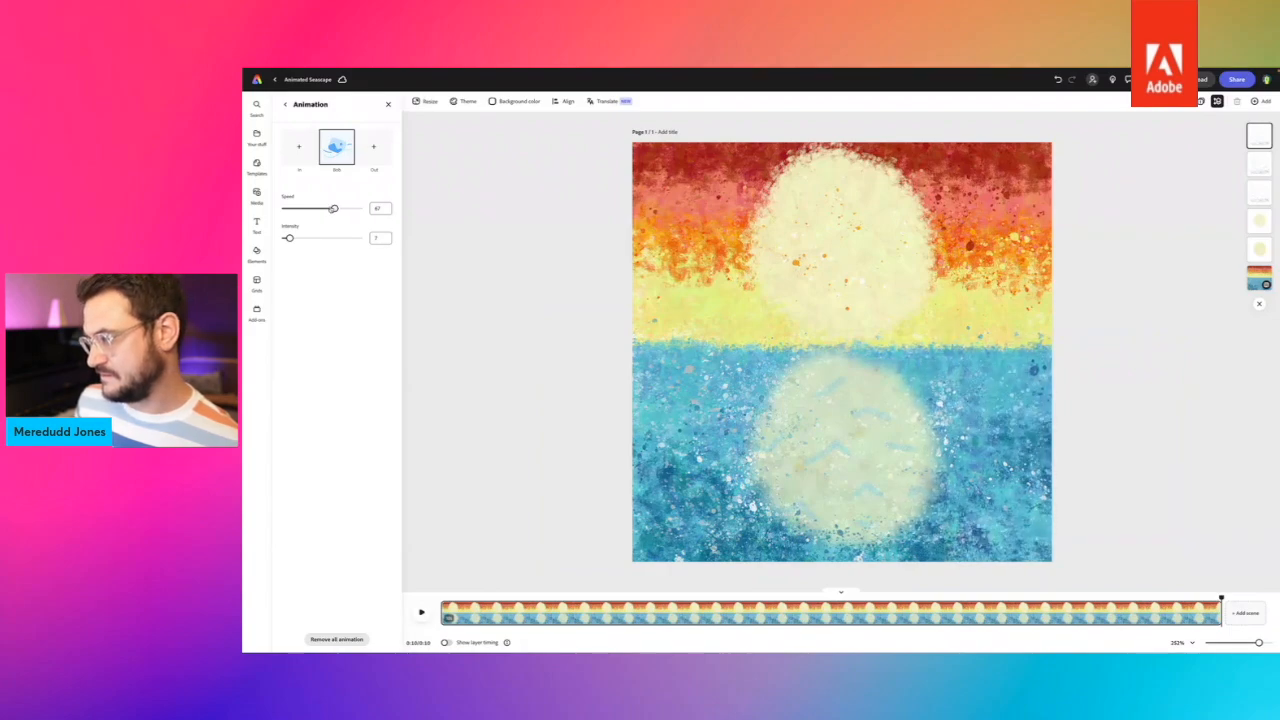
drag(289, 238, 291, 239)
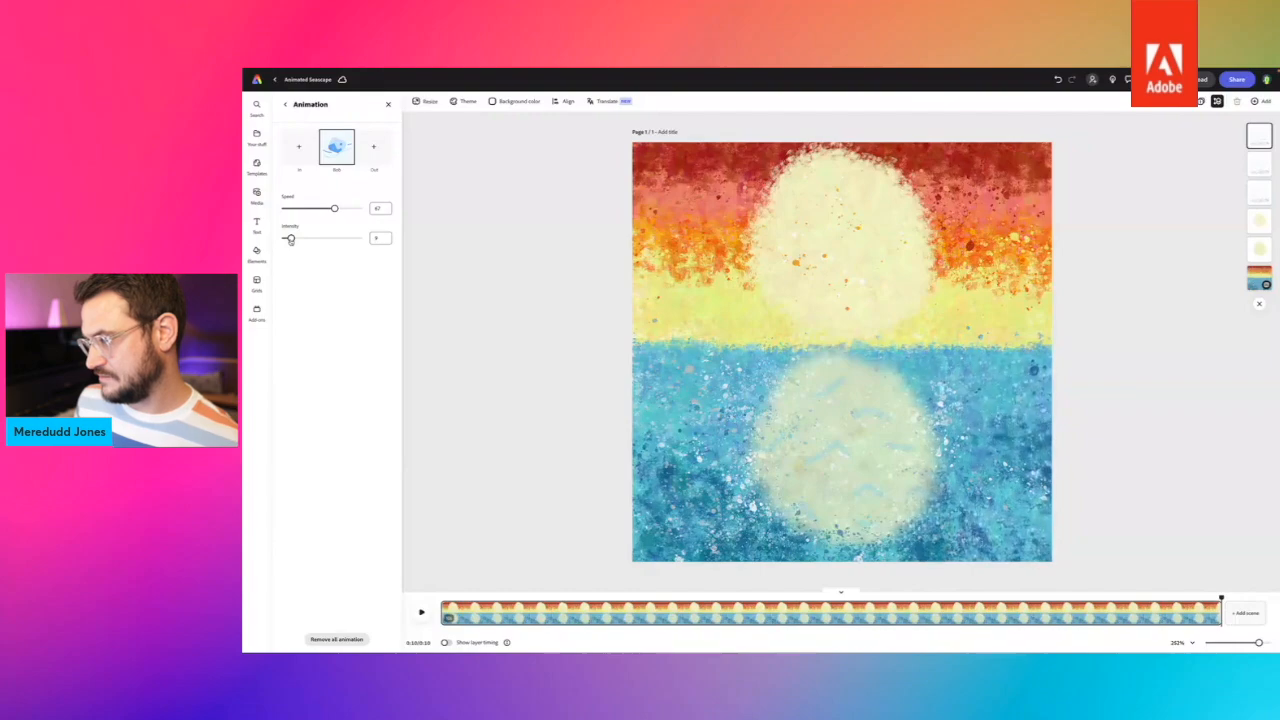
drag(334, 208, 311, 209)
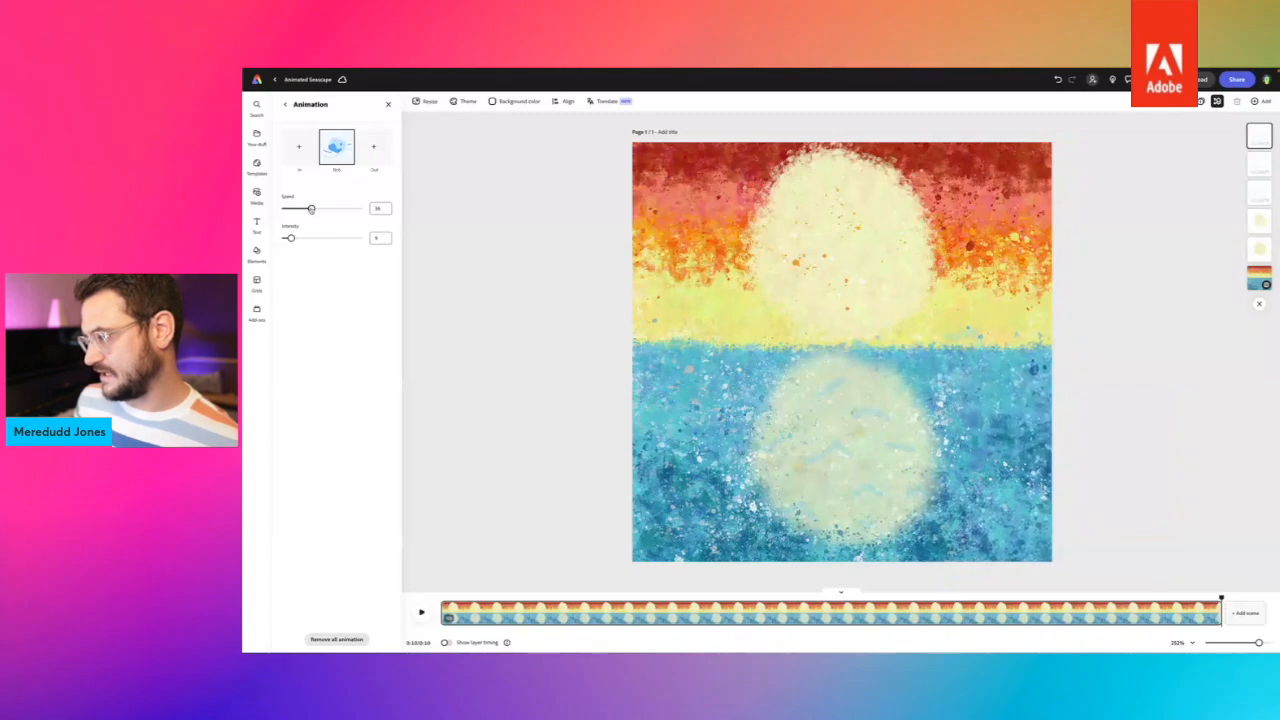
Add the Bob looping animation to the middle sea texture copy, with speed about 23 and intensity about 7.
click(1259, 164)
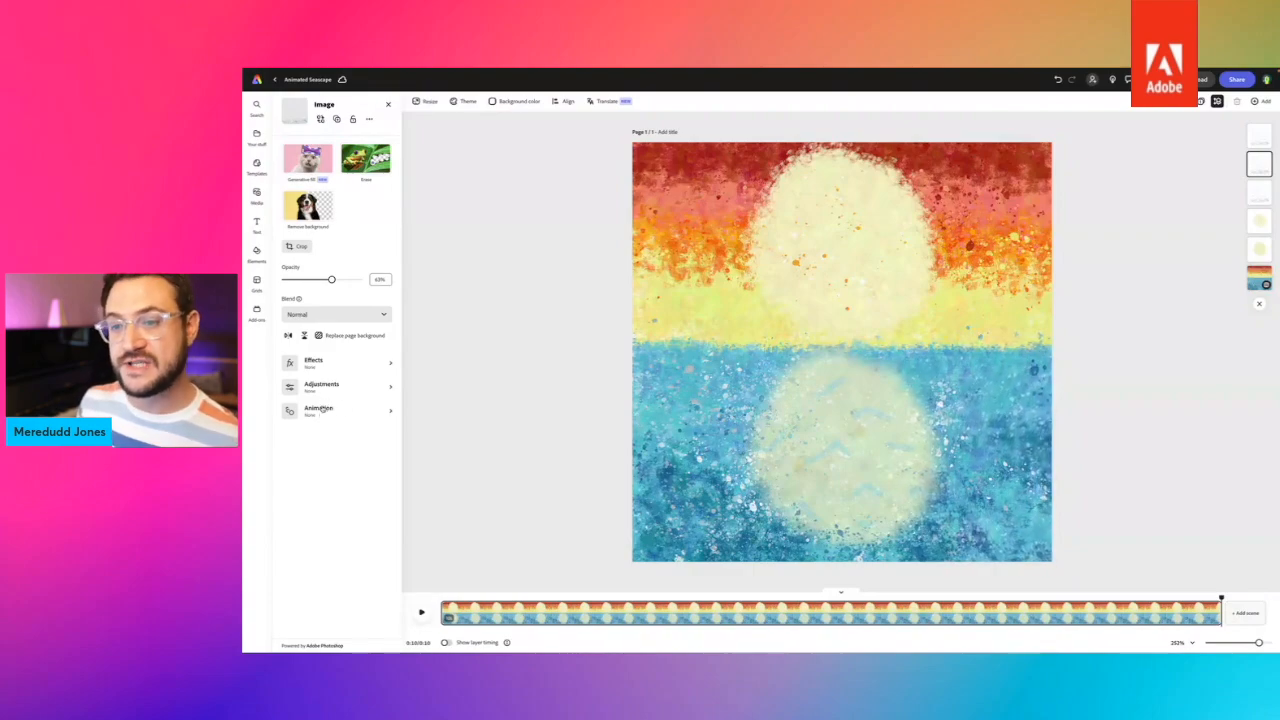
click(322, 412)
click(297, 149)
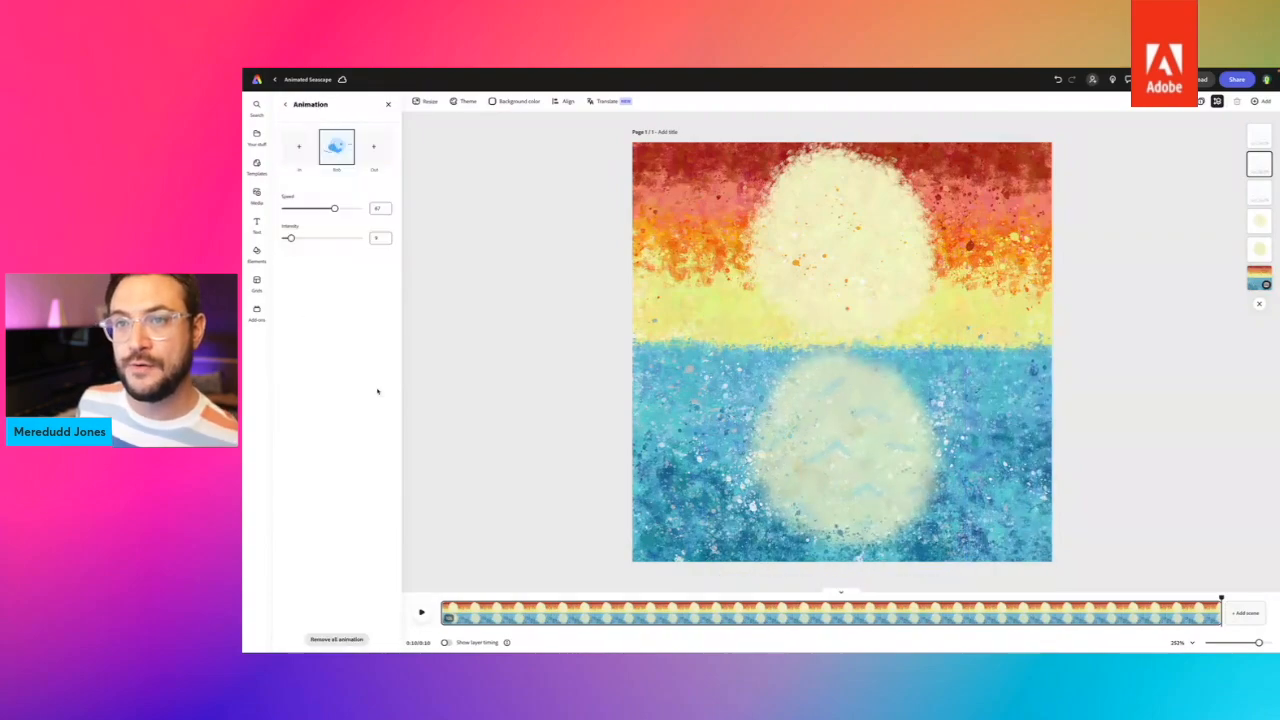
drag(298, 210, 287, 240)
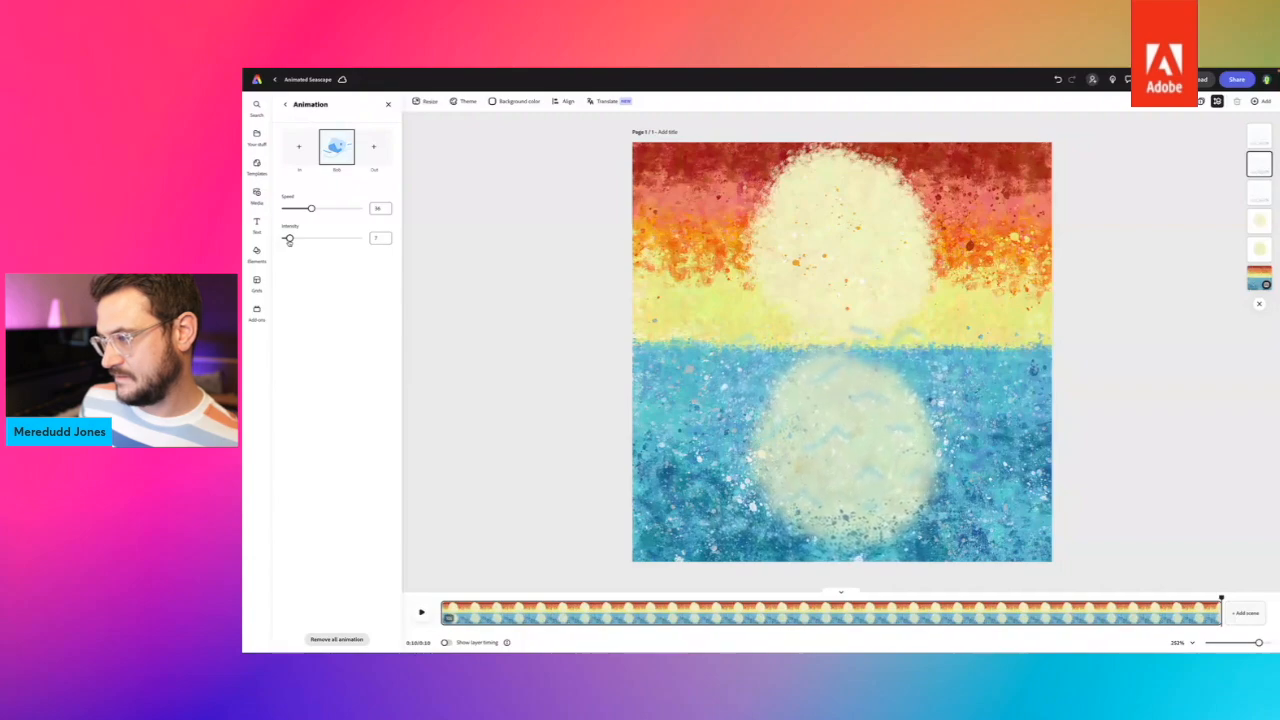
mouse_move(306, 210)
mouse_down()
mouse_move(288, 209)
mouse_move(301, 209)
mouse_up()
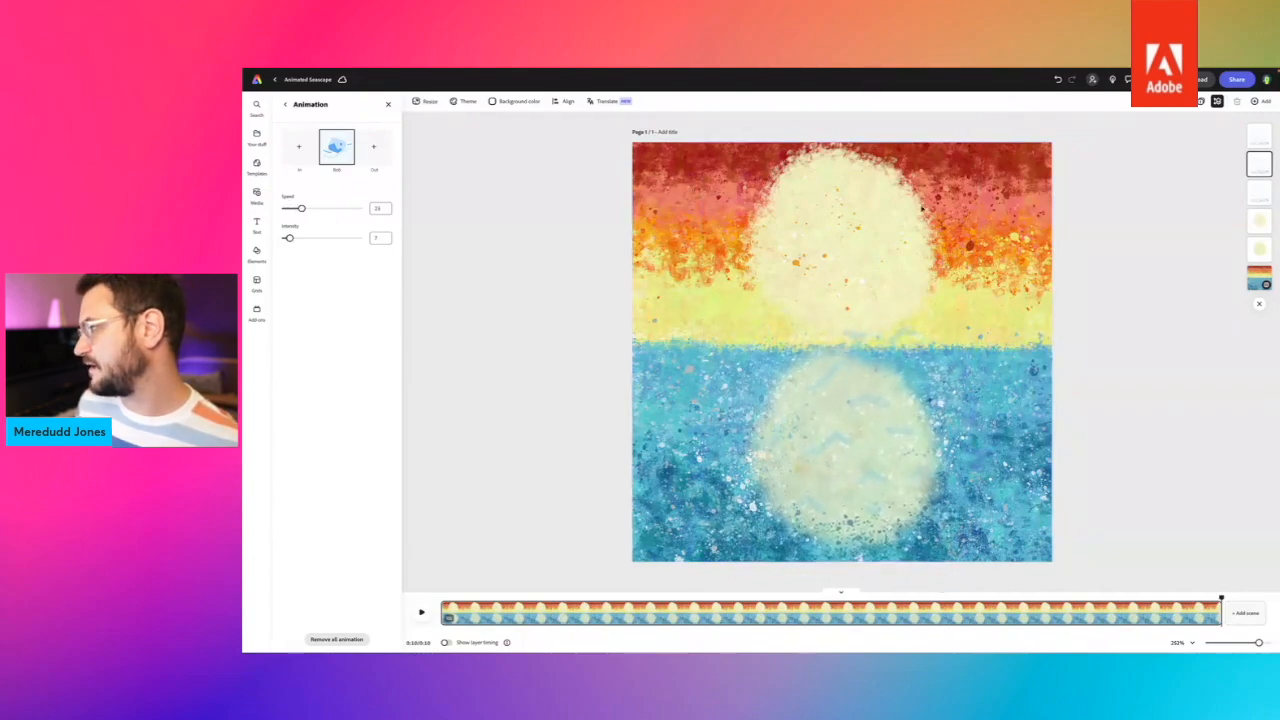
Give the left sea texture a Bob looping animation with speed about 8 and intensity about 4, and play the scene.
click(1259, 193)
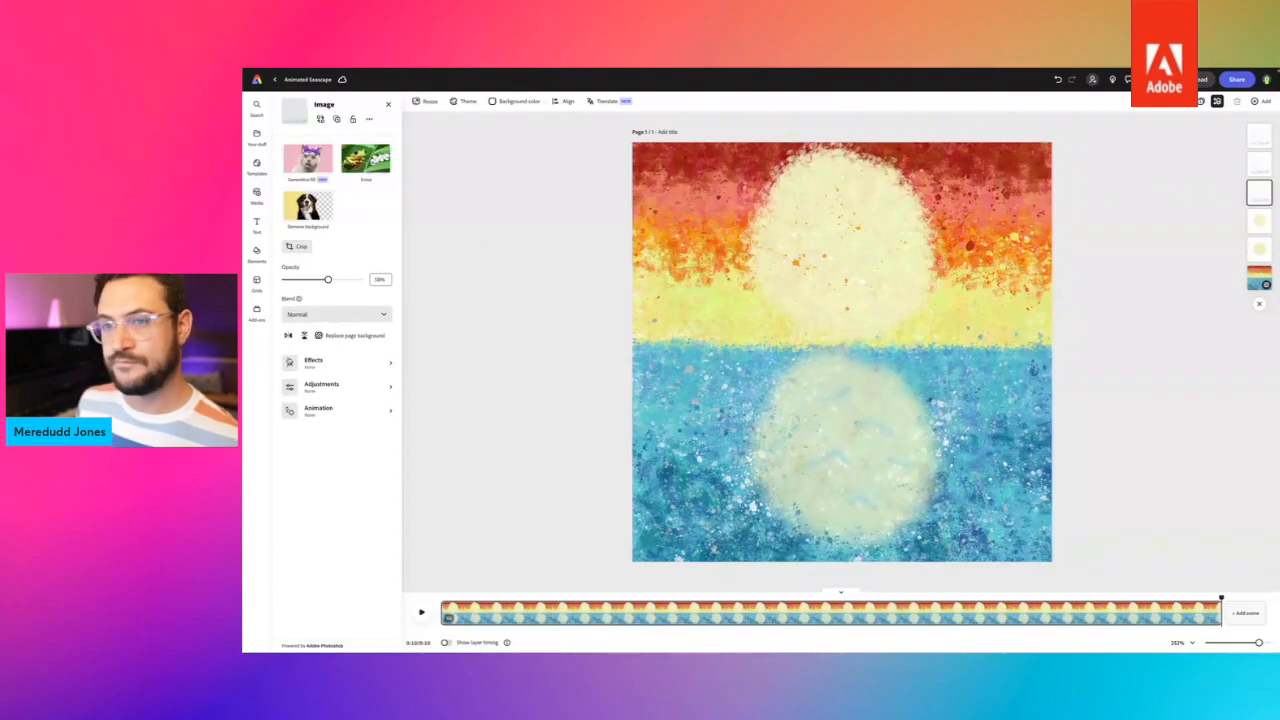
click(331, 417)
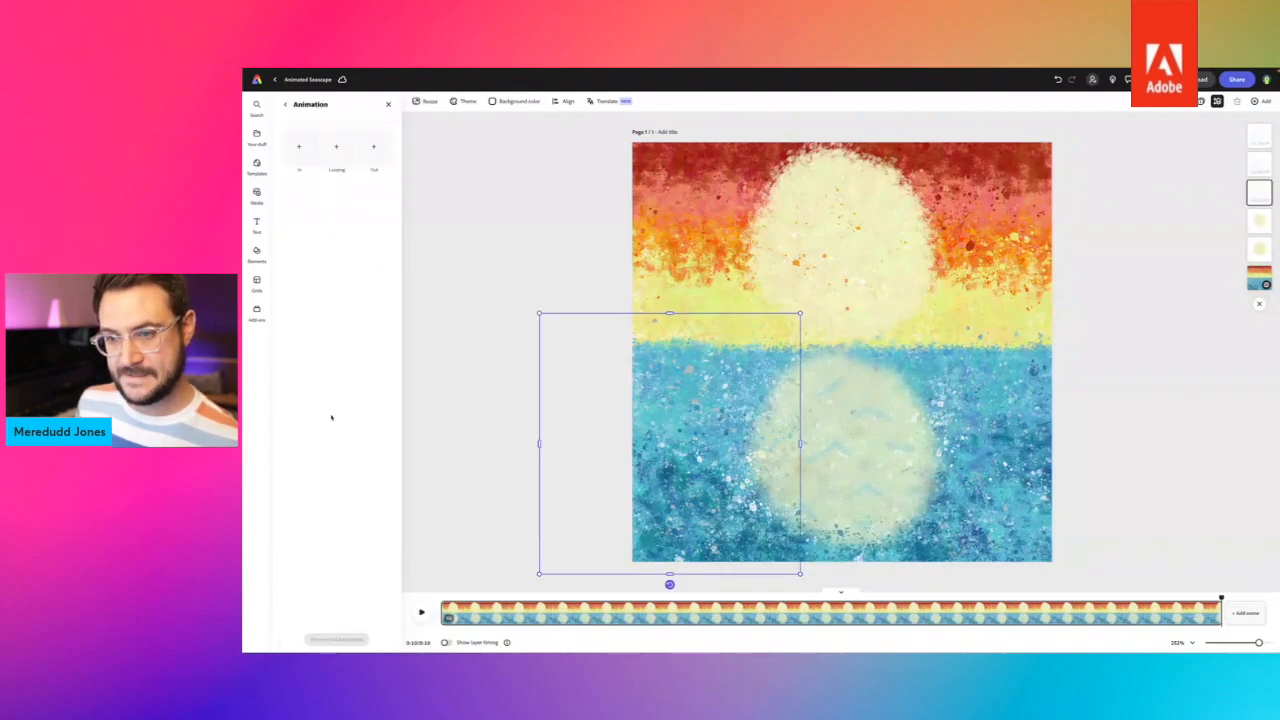
click(345, 154)
click(306, 150)
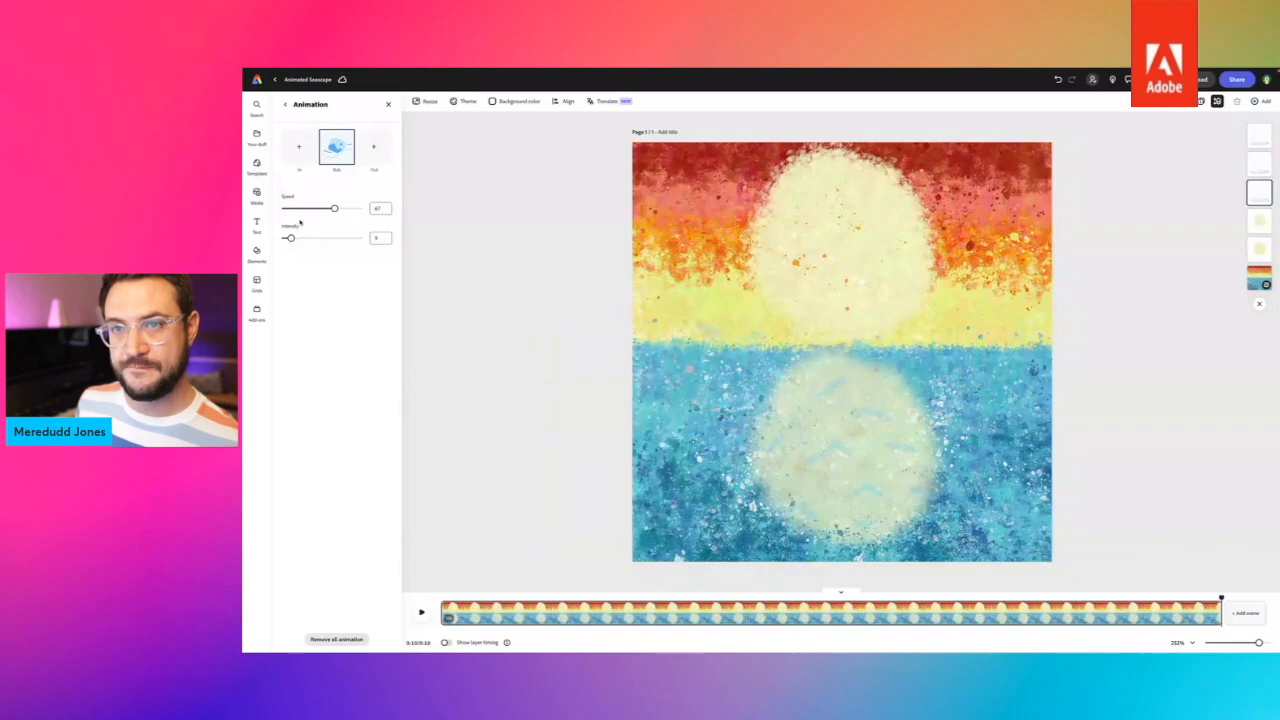
drag(334, 208, 291, 238)
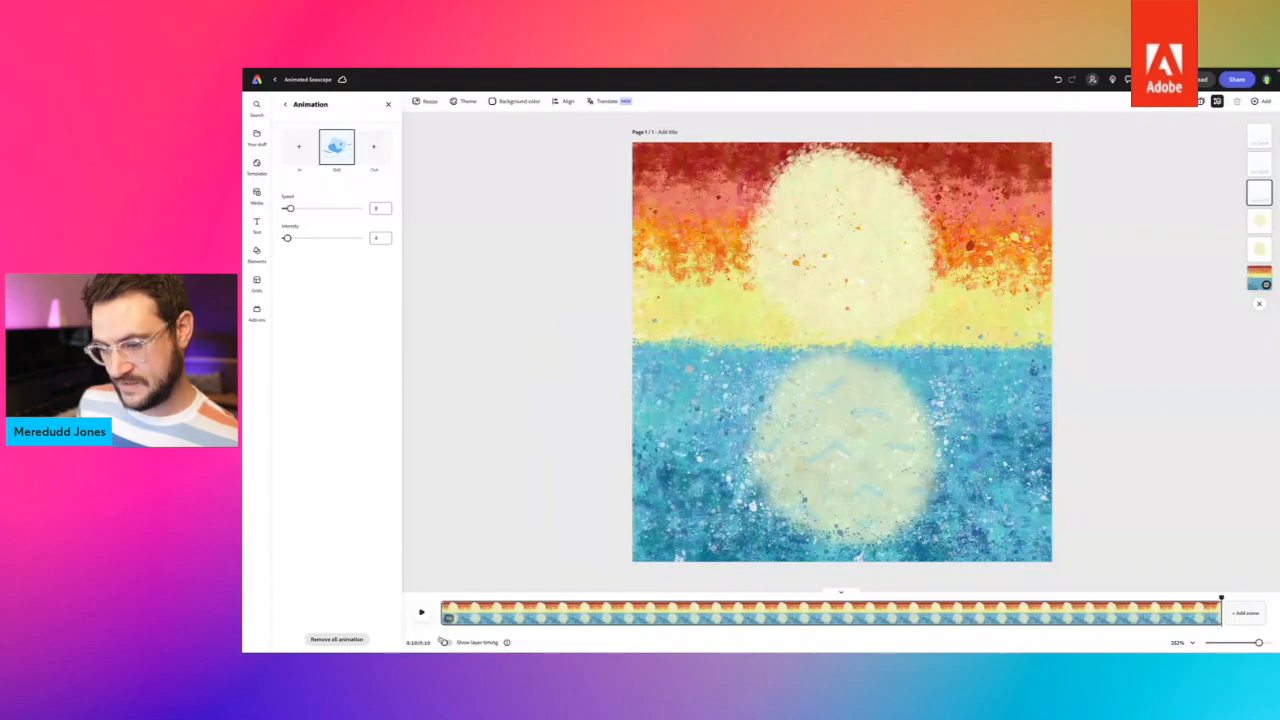
click(421, 613)
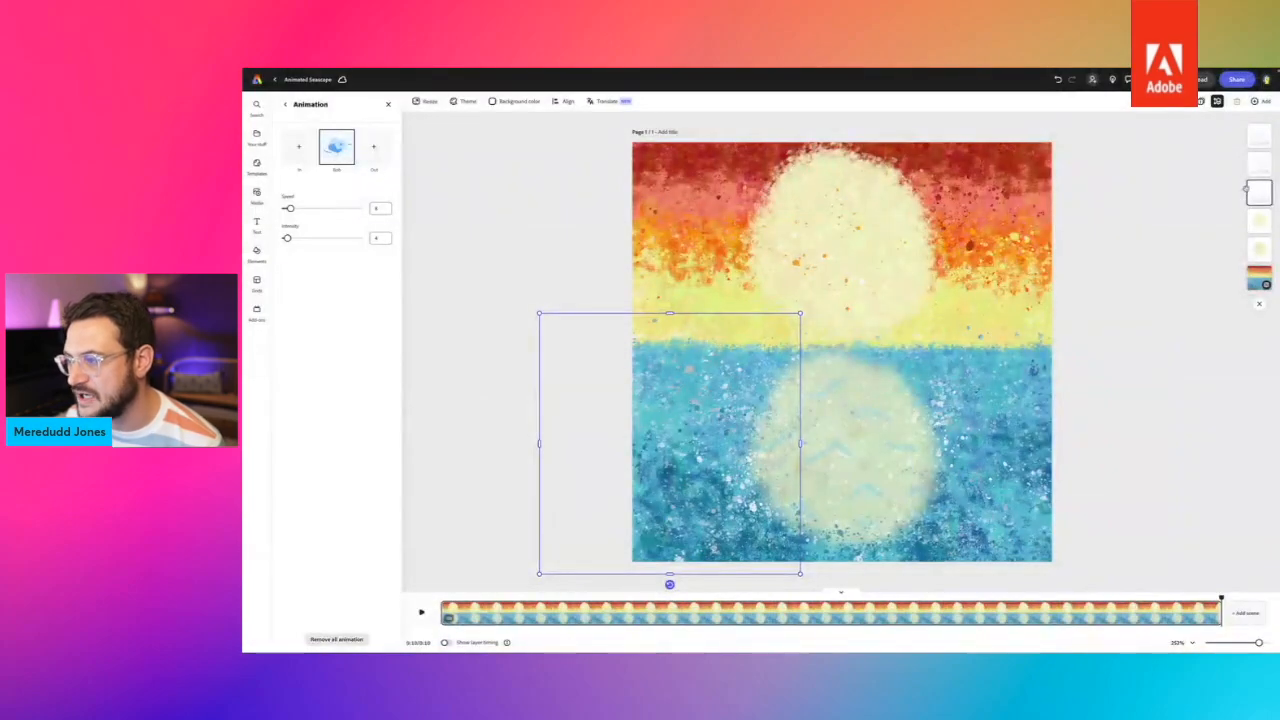
Move the middle sea texture slightly lower, reduce its opacity to about 44%, and play the scene.
click(1256, 174)
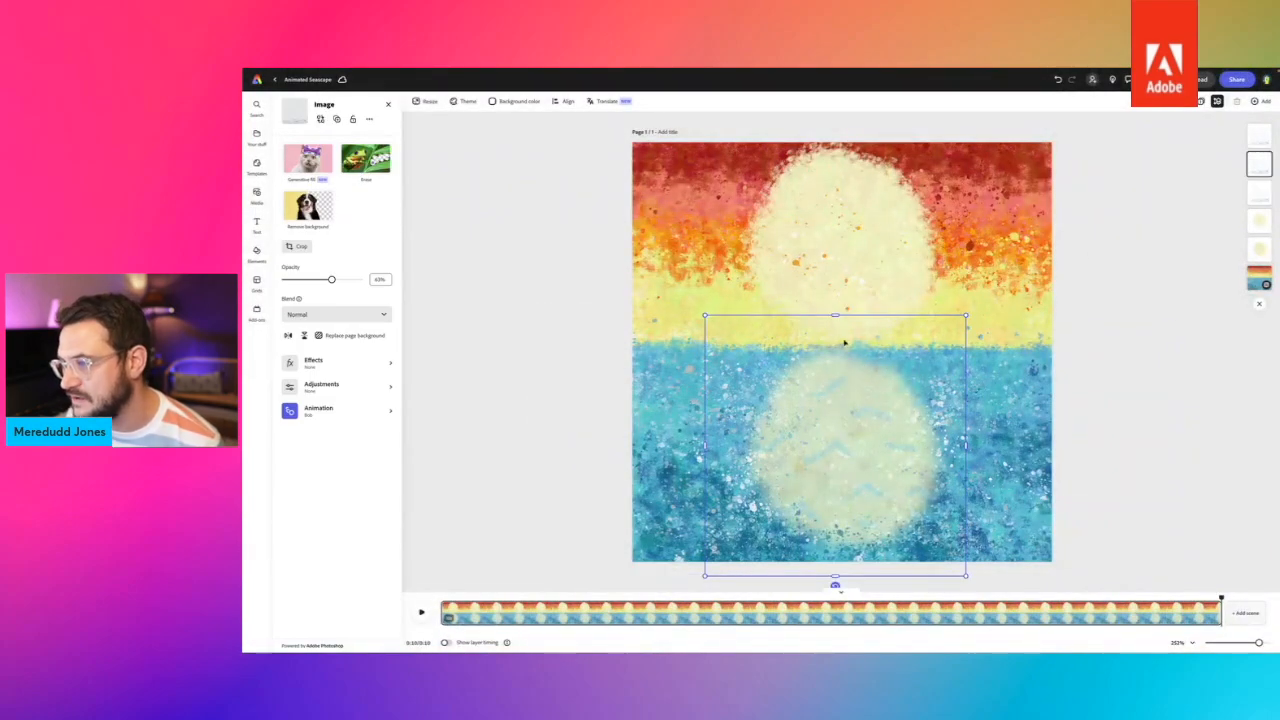
mouse_move(846, 368)
mouse_down()
mouse_move(846, 354)
mouse_move(840, 379)
mouse_up()
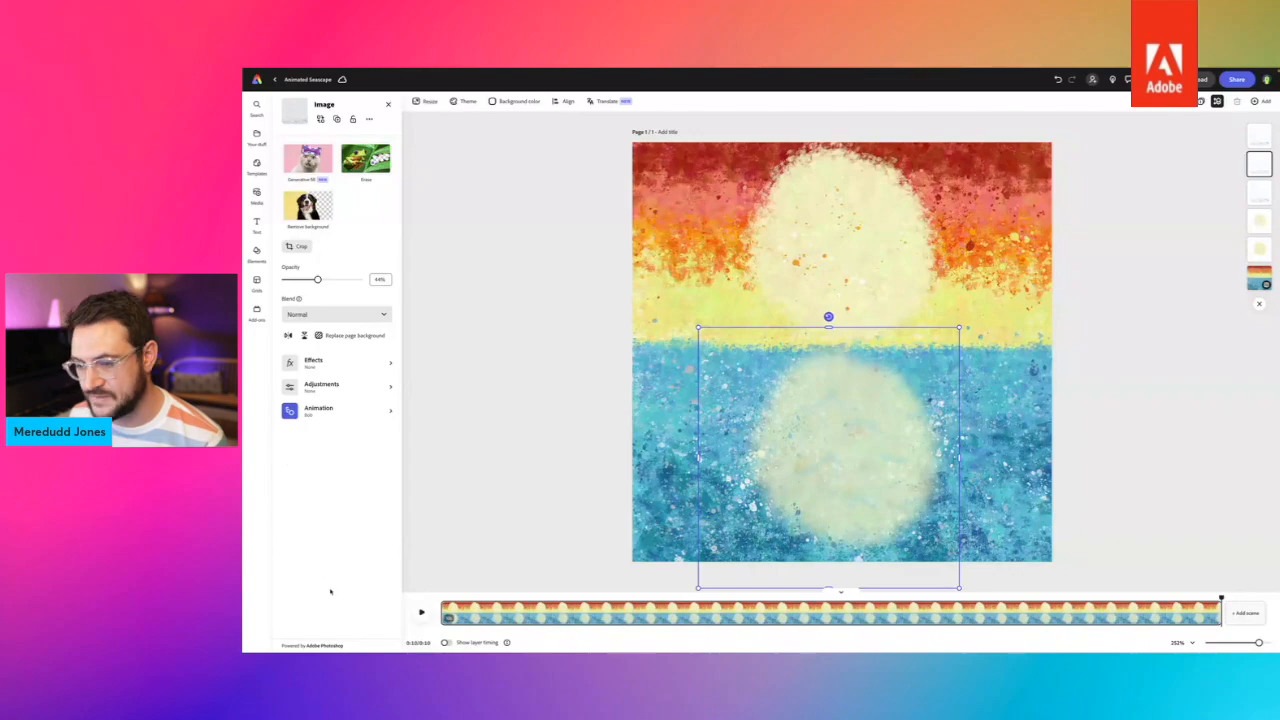
click(421, 613)
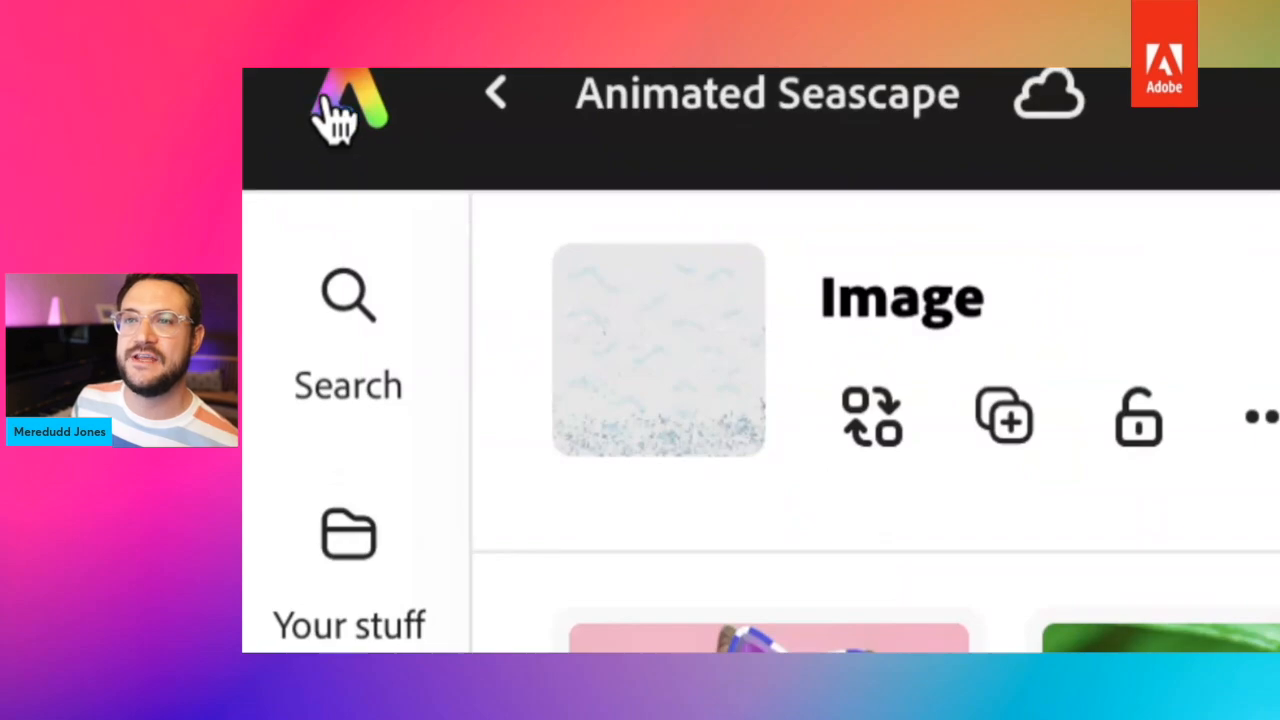
Leave the seascape design and create a new blank drawing from scratch.
click(340, 108)
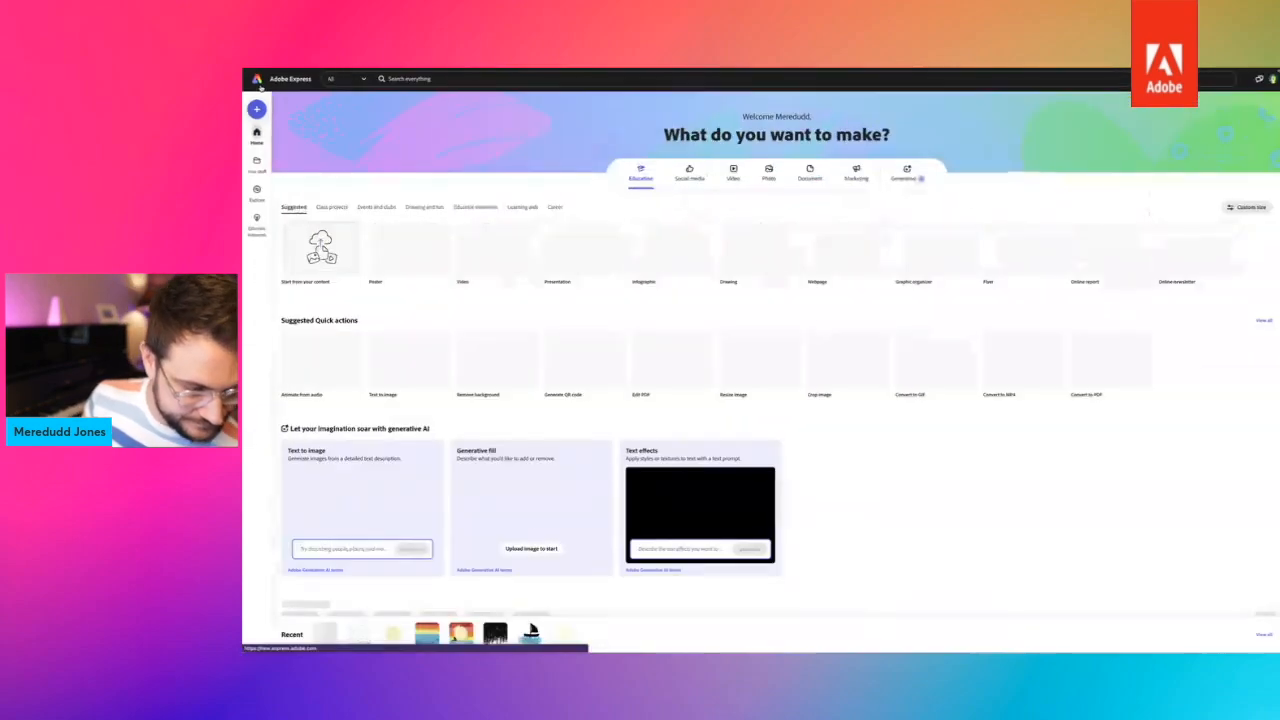
mouse_move(747, 240)
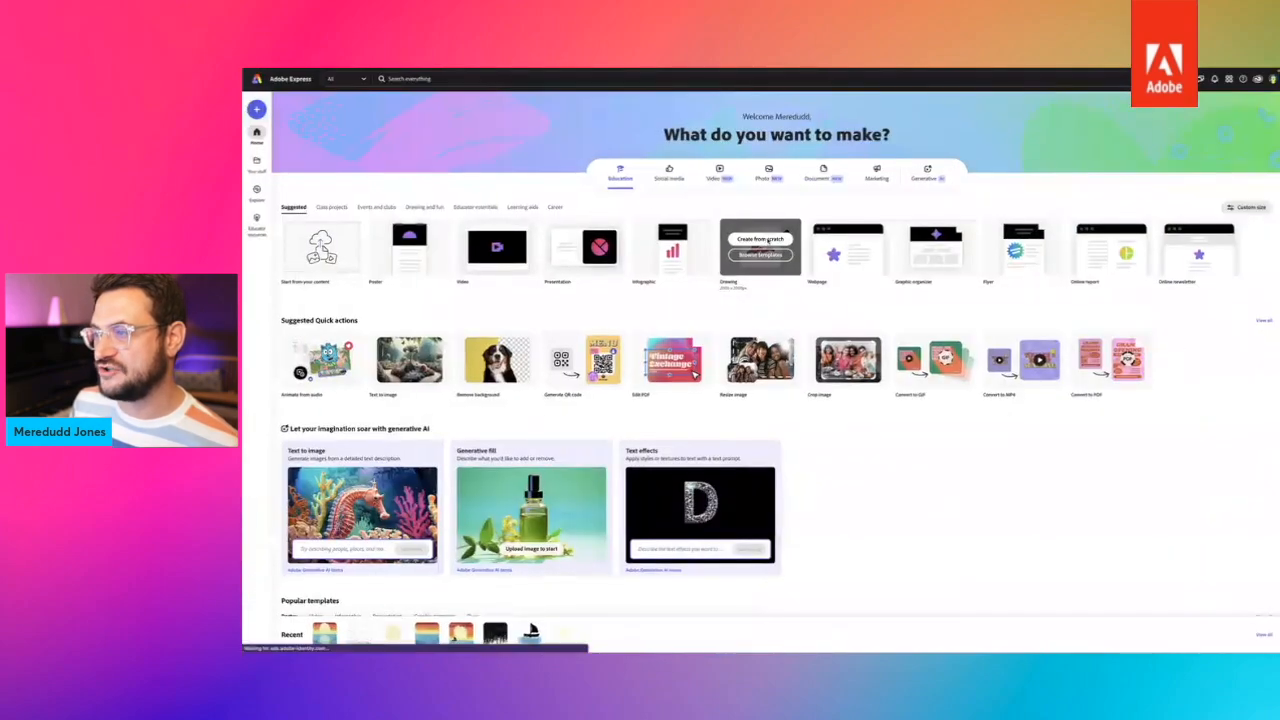
click(556, 292)
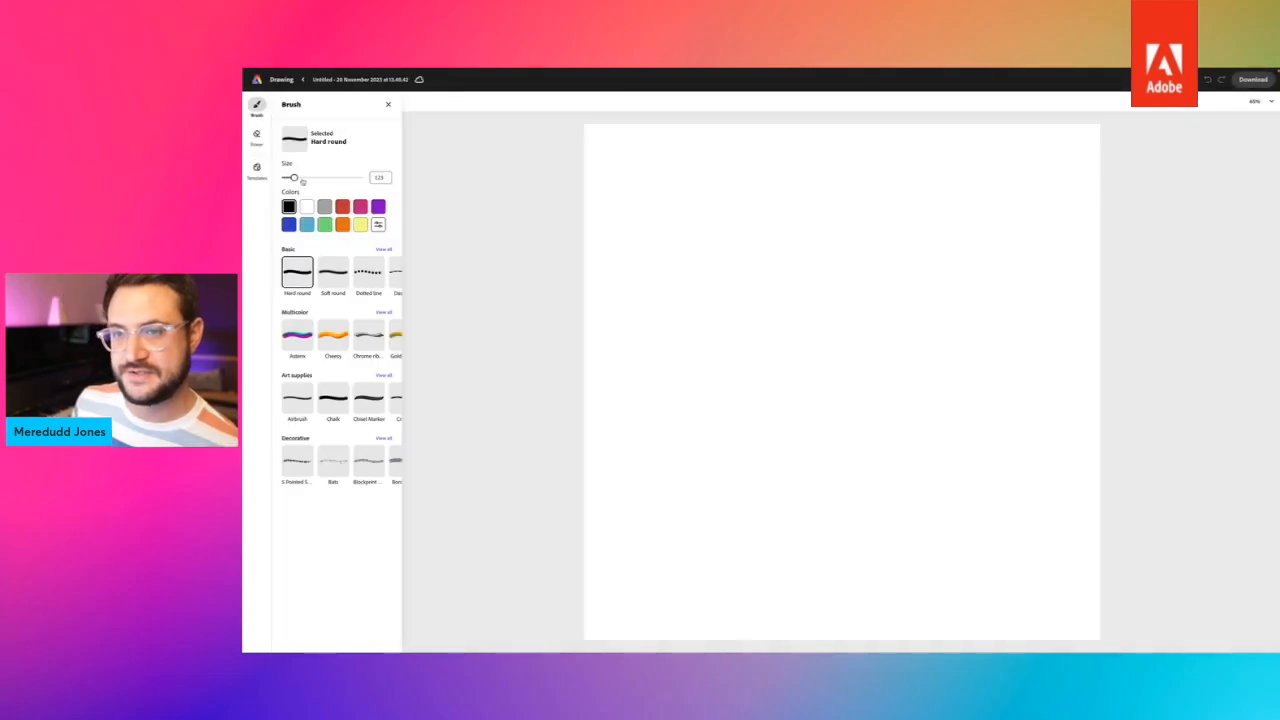
Outline a trapezoid boat hull in black across the middle of the canvas with the Dirty brush from the art supplies.
click(383, 375)
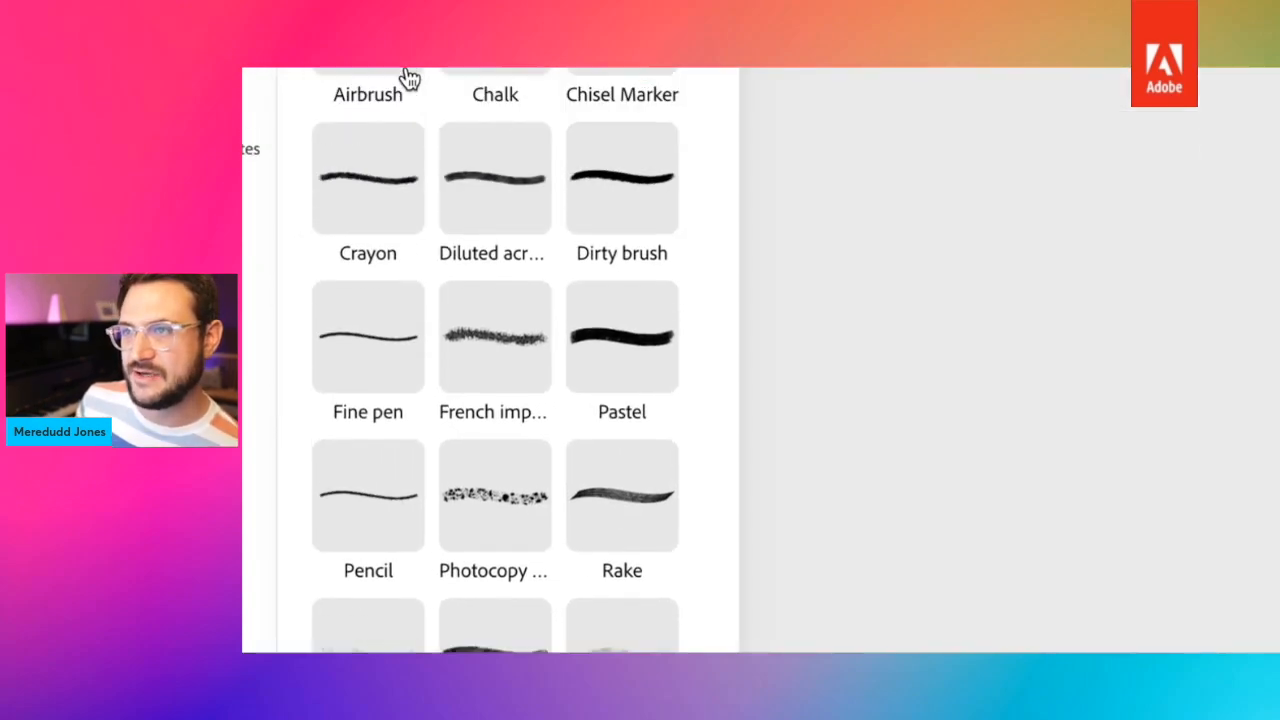
click(626, 192)
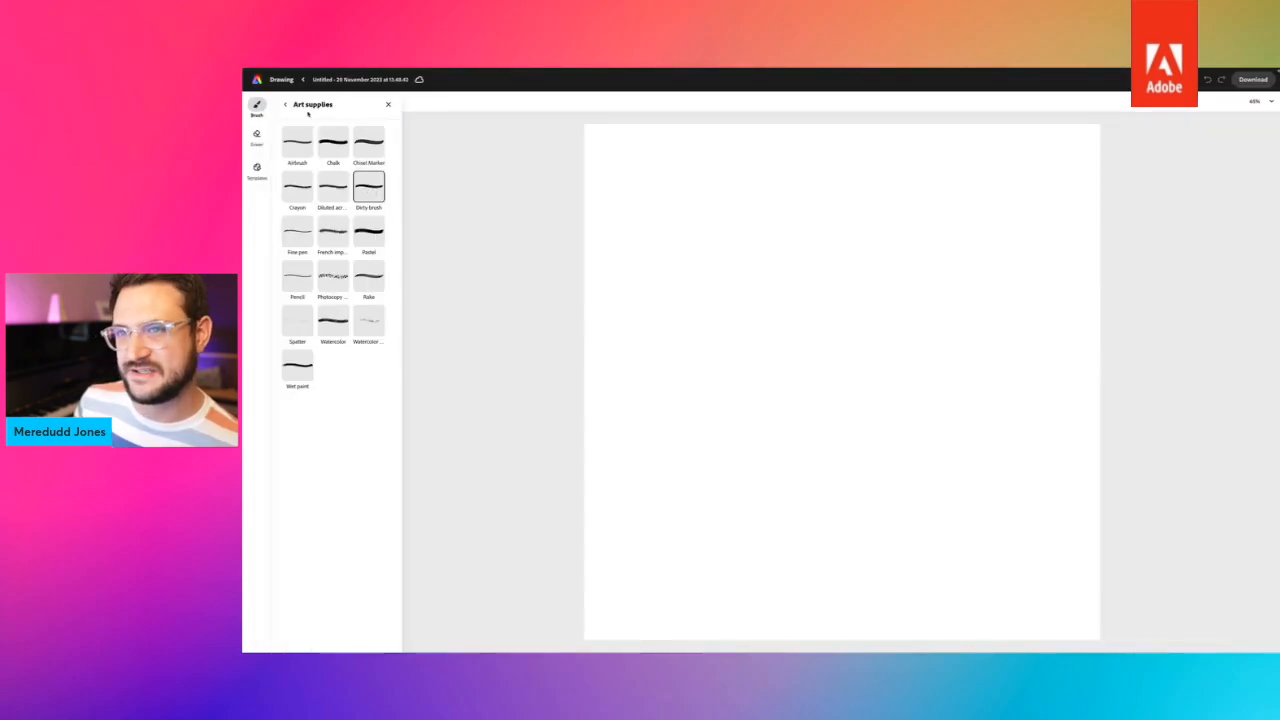
click(286, 105)
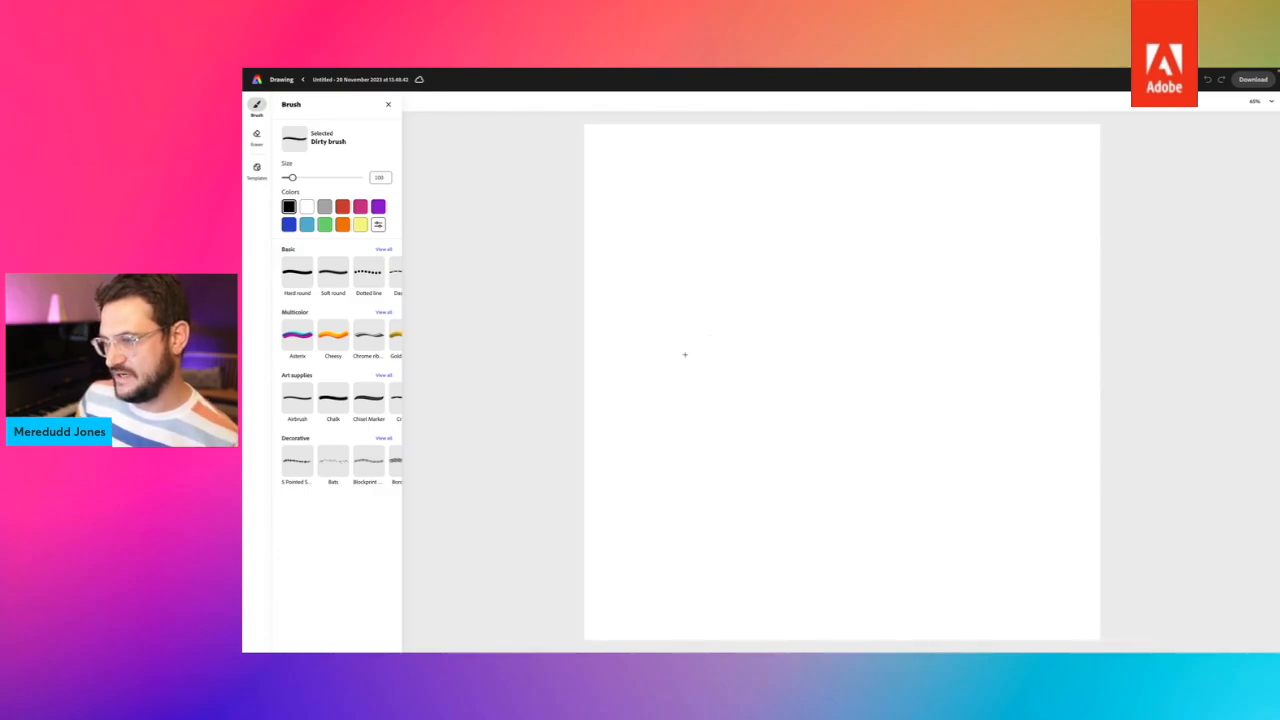
mouse_move(686, 354)
mouse_down()
mouse_move(1045, 361)
mouse_move(988, 485)
mouse_up()
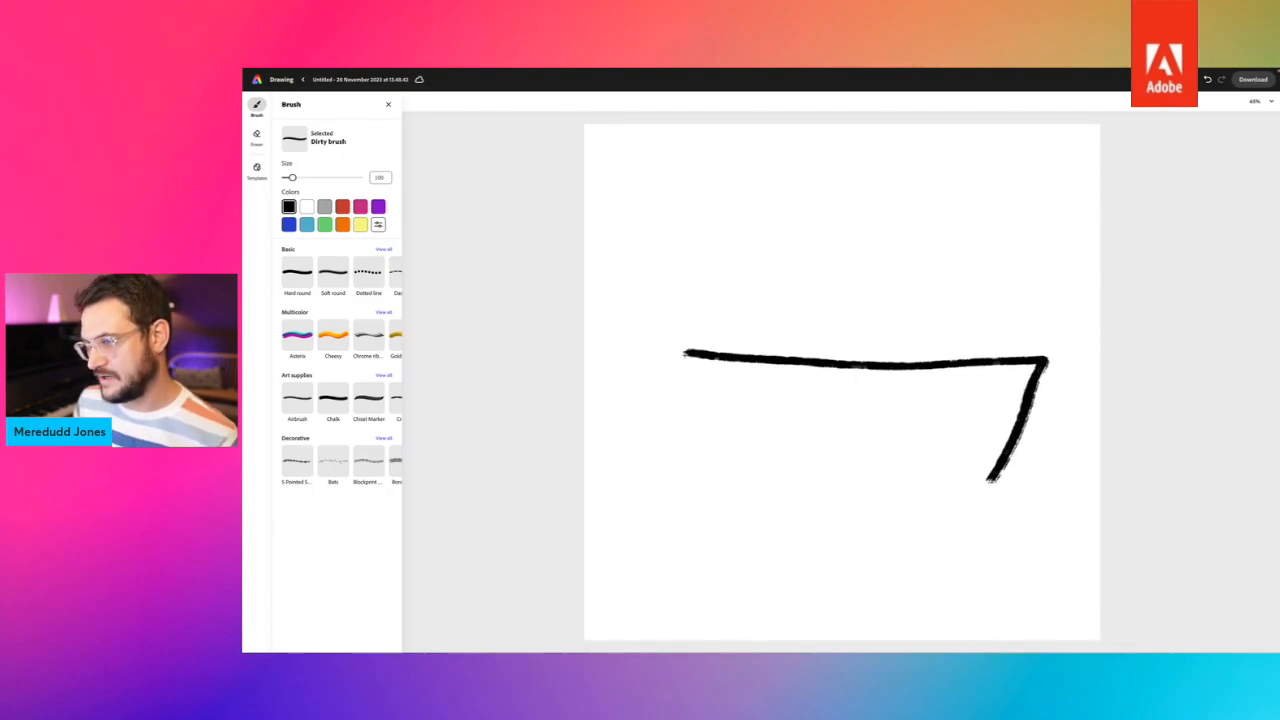
mouse_move(684, 354)
mouse_down()
mouse_move(730, 470)
mouse_move(1007, 478)
mouse_up()
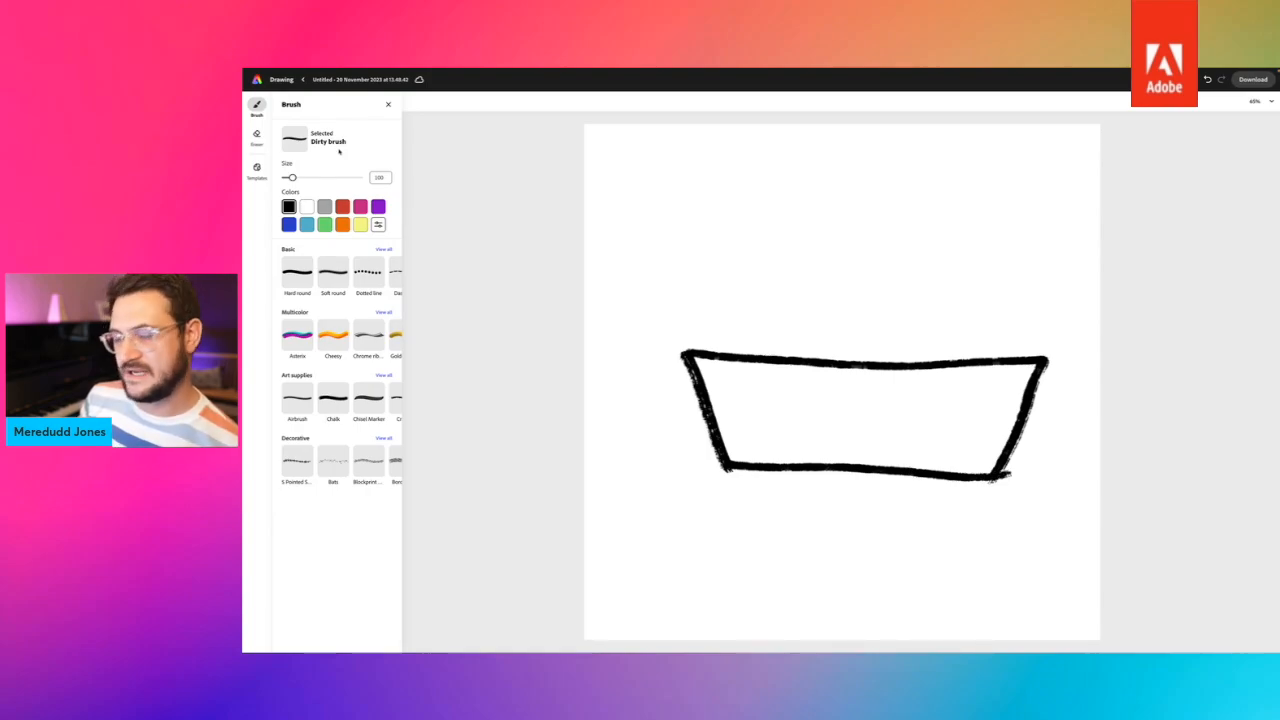
Fill the boat hull solid black with a larger brush, undoing stray strokes at its upper-left corner and closing the remaining gaps with a smaller brush.
drag(291, 177, 319, 177)
drag(809, 411, 777, 432)
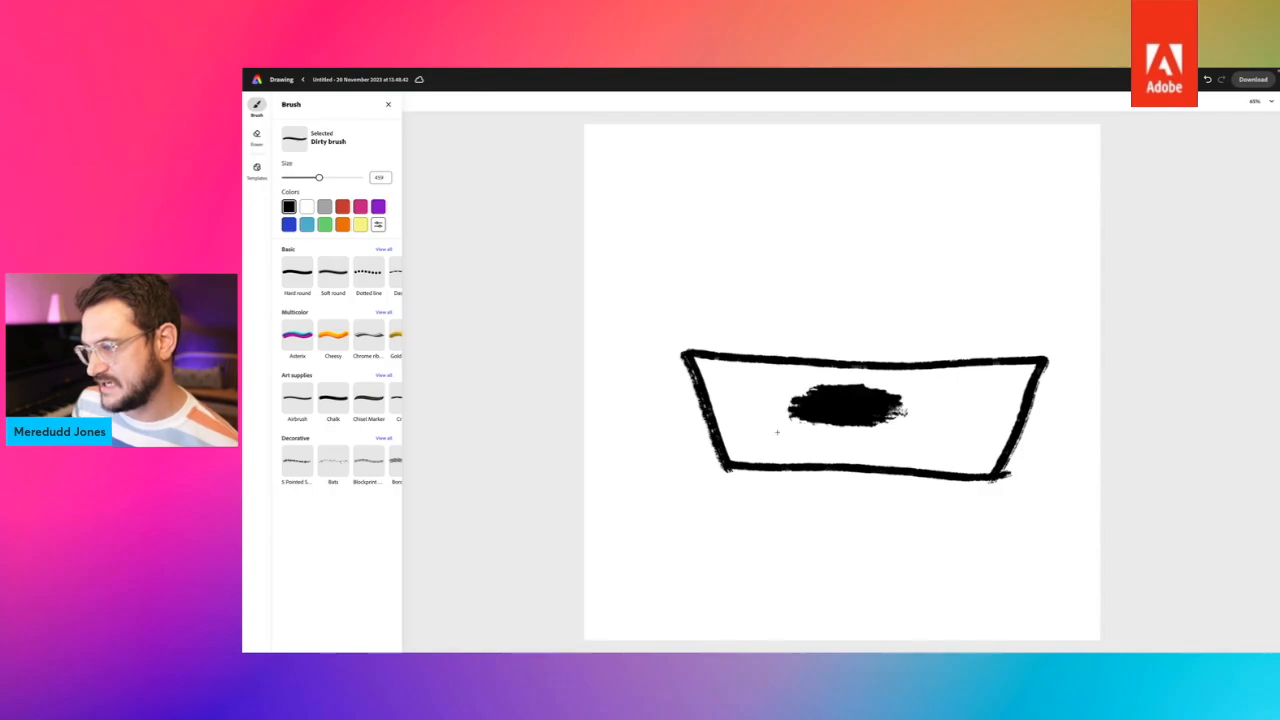
mouse_move(759, 379)
mouse_down()
mouse_move(880, 388)
mouse_move(1025, 376)
mouse_move(985, 470)
mouse_move(728, 455)
mouse_move(728, 390)
mouse_move(782, 384)
mouse_move(703, 370)
mouse_move(728, 340)
mouse_up()
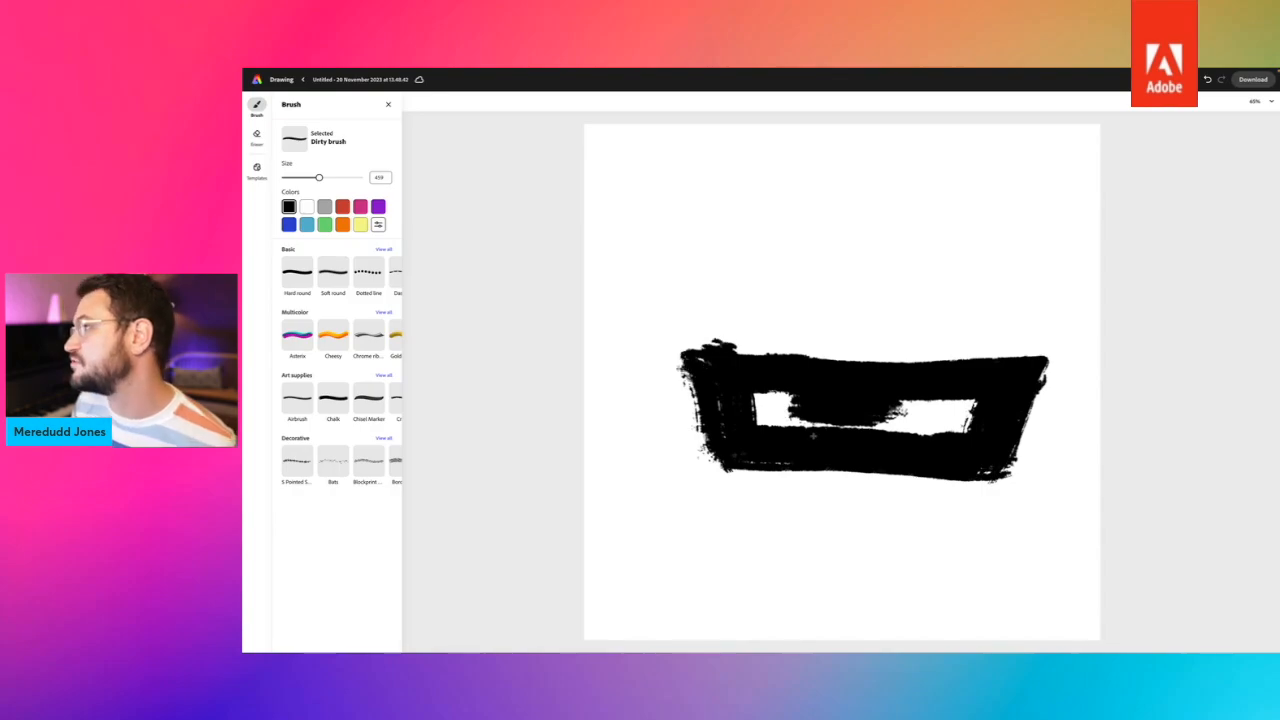
click(1207, 80)
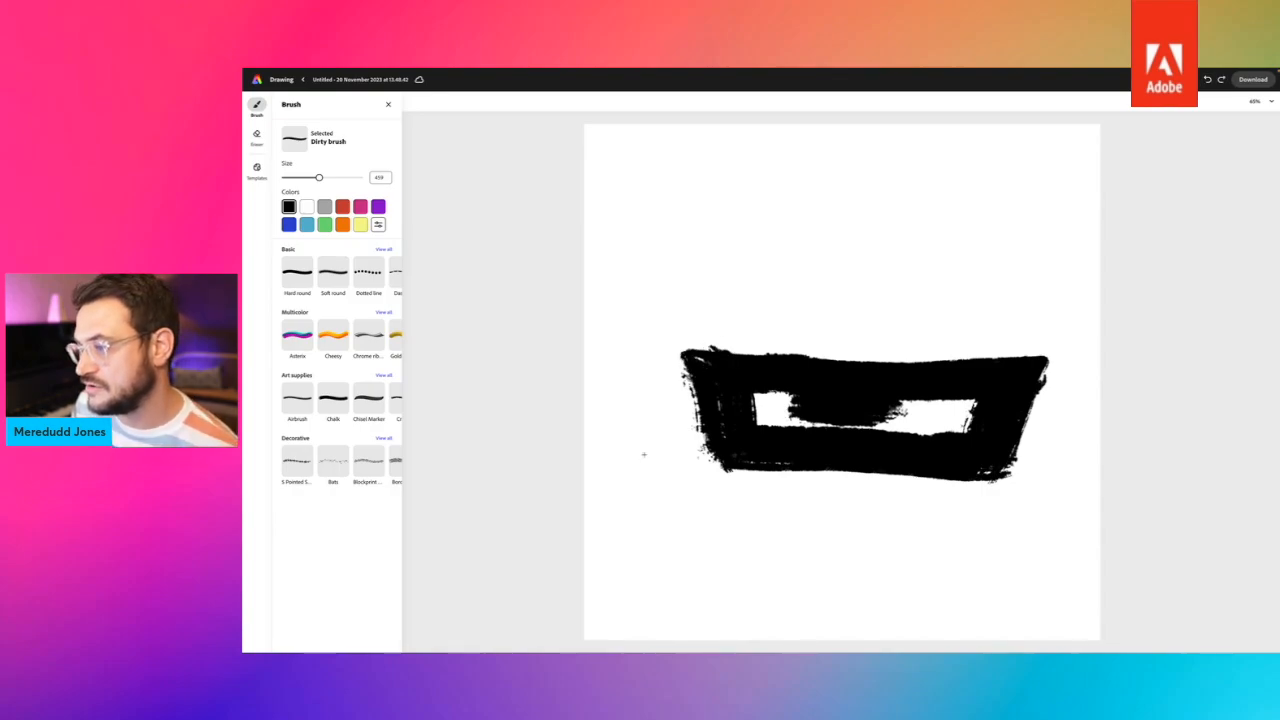
click(1207, 80)
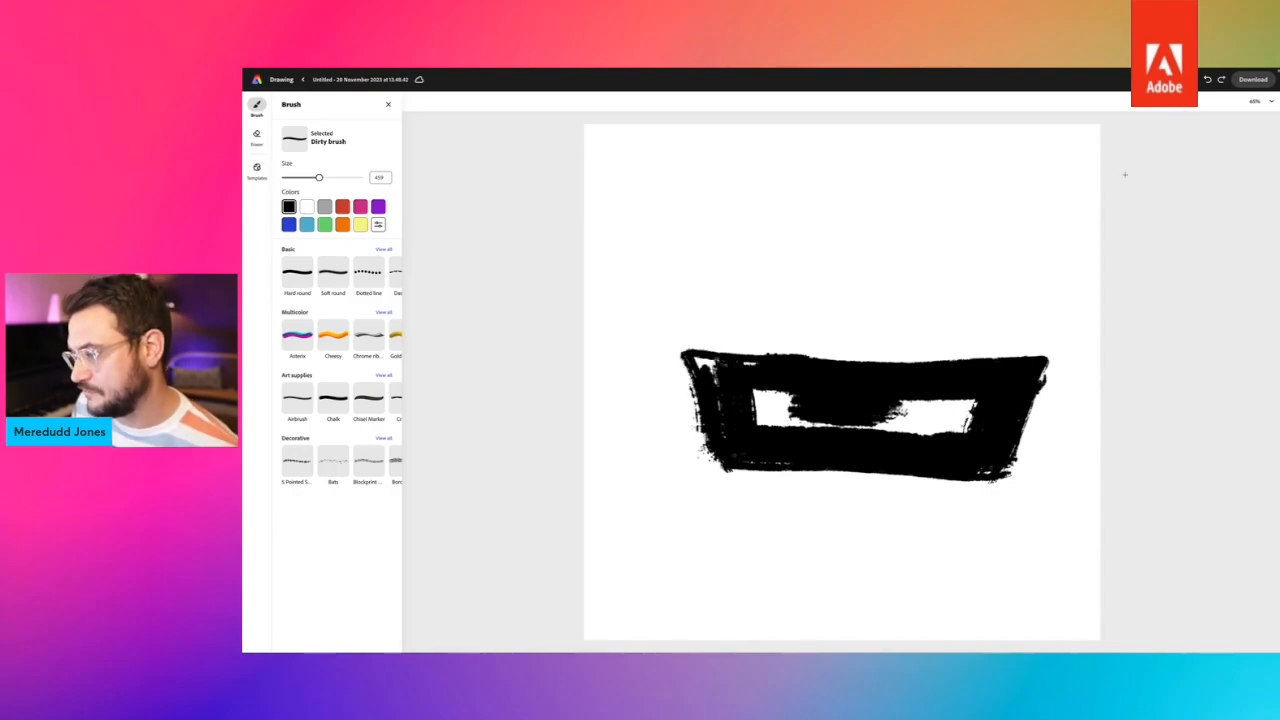
mouse_move(920, 413)
mouse_down()
mouse_move(982, 423)
mouse_move(788, 433)
mouse_move(804, 402)
mouse_move(712, 388)
mouse_up()
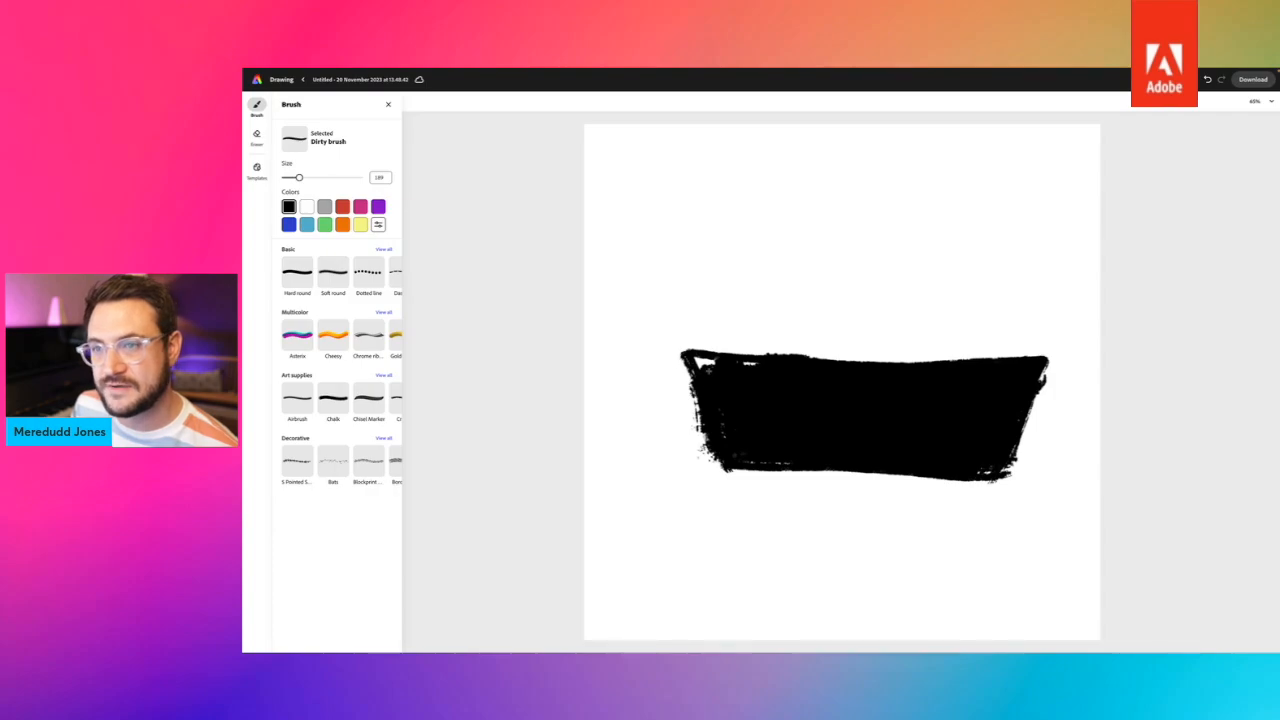
drag(698, 362, 768, 365)
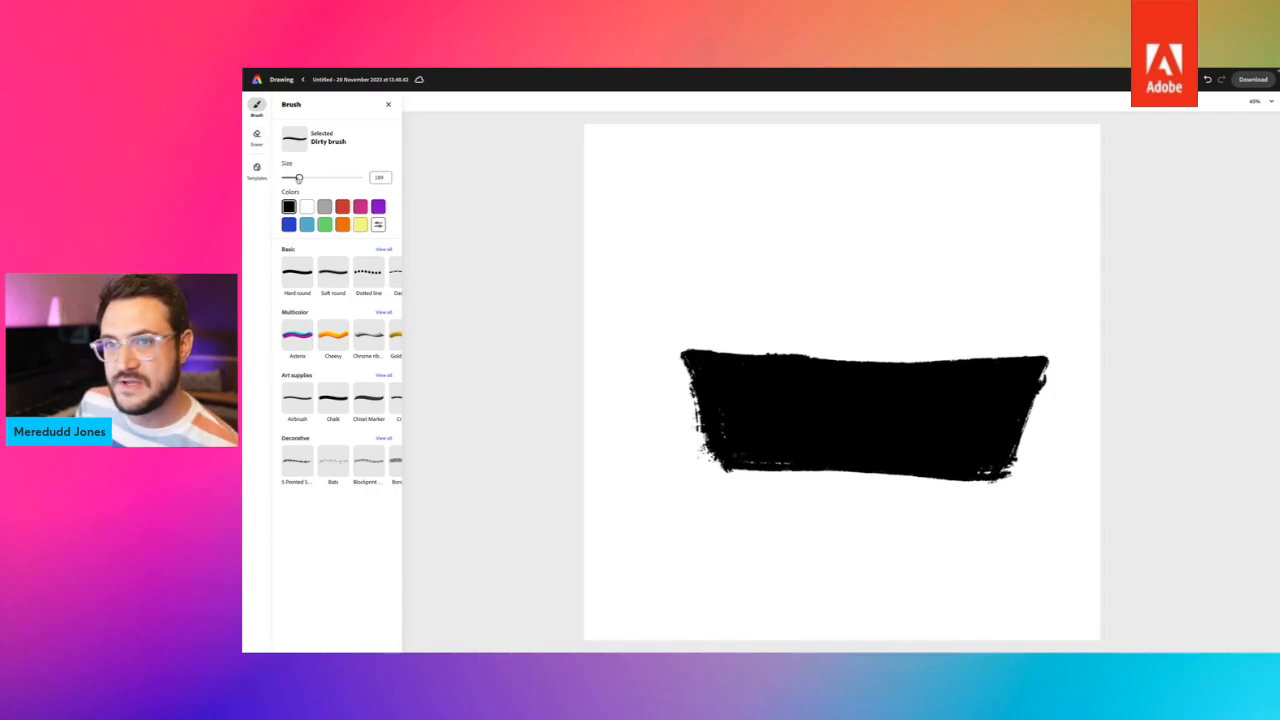
Paint a thin vertical mast rising from the hull's middle to near the canvas top at brush size 52.
drag(298, 177, 288, 177)
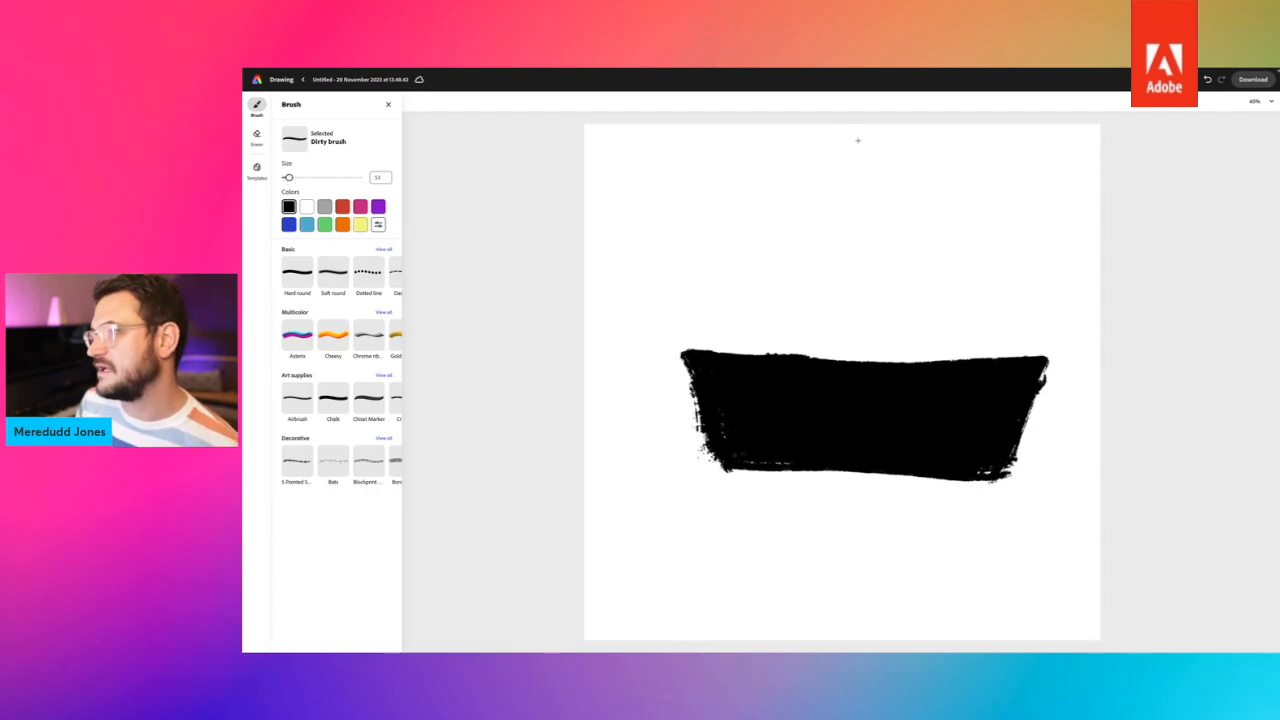
drag(858, 143, 845, 393)
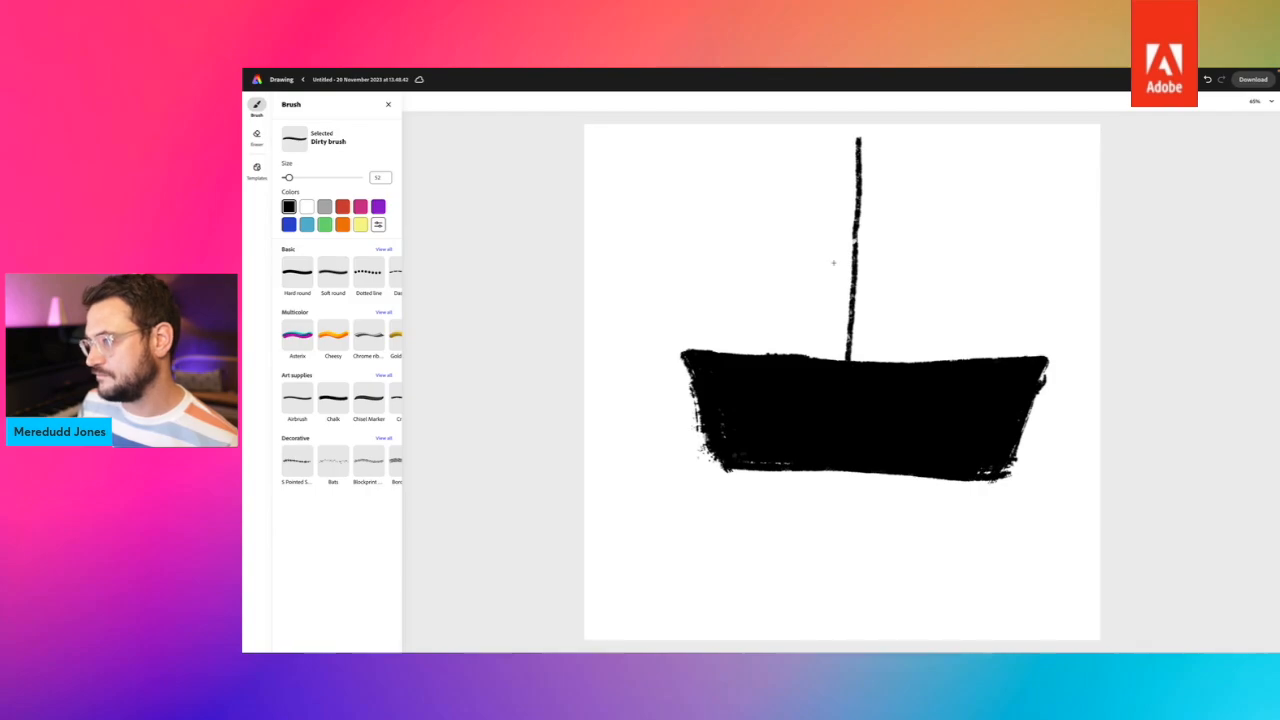
drag(859, 136, 846, 375)
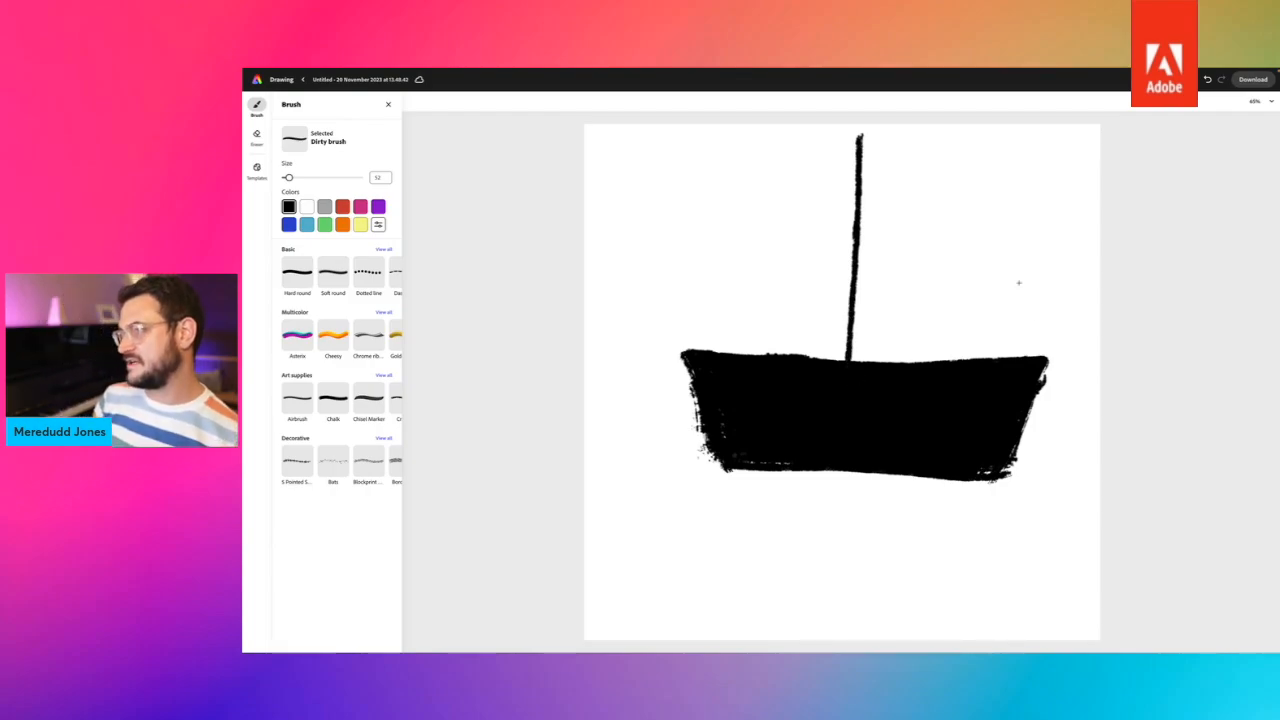
Outline a curved sail to the right of the mast at brush size 91 and join it to the mast with thin lines at size 42.
drag(288, 178, 291, 178)
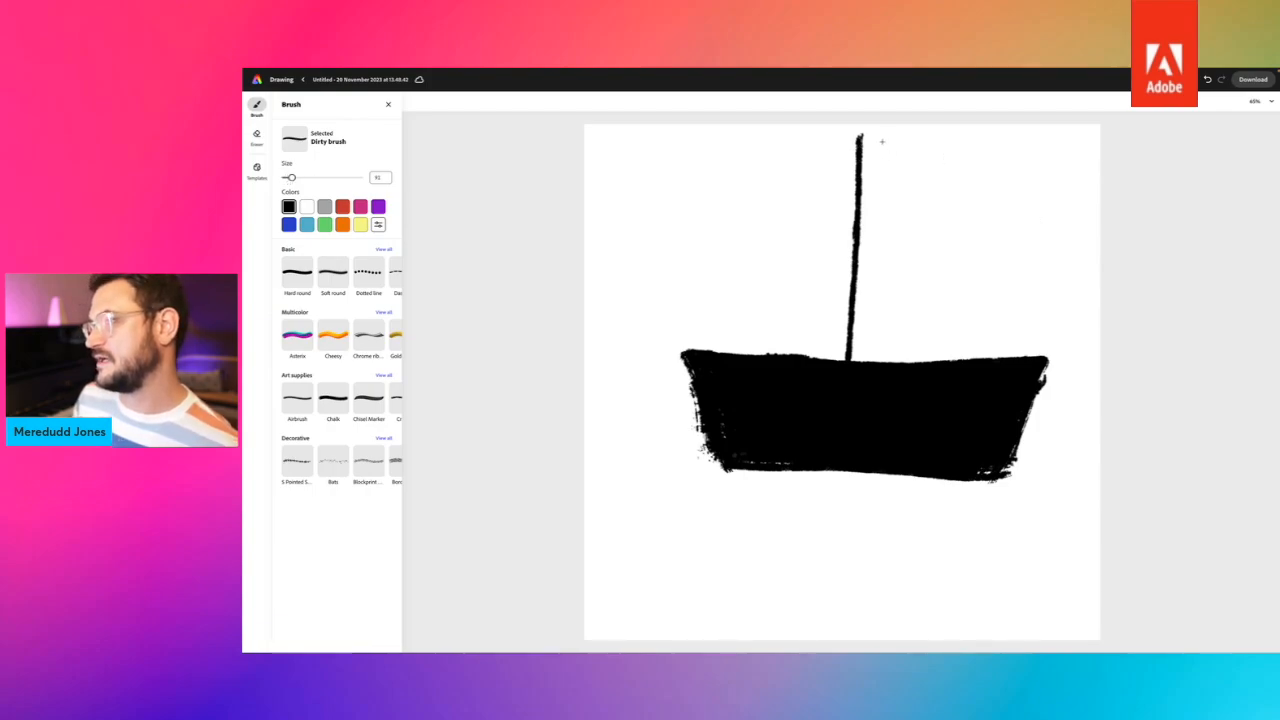
mouse_move(878, 141)
mouse_down()
mouse_move(935, 160)
mouse_move(1008, 237)
mouse_move(1029, 283)
mouse_move(1025, 351)
mouse_move(959, 331)
mouse_move(870, 332)
mouse_move(891, 252)
mouse_move(878, 136)
mouse_up()
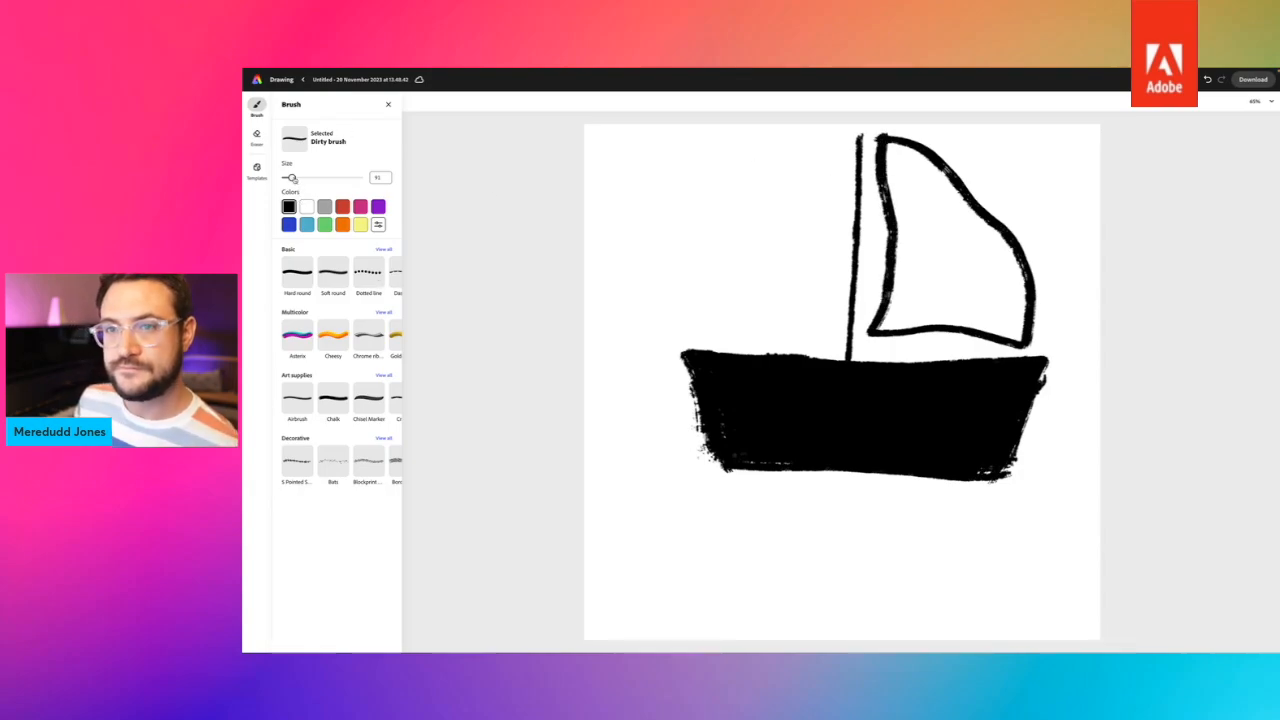
drag(291, 177, 284, 177)
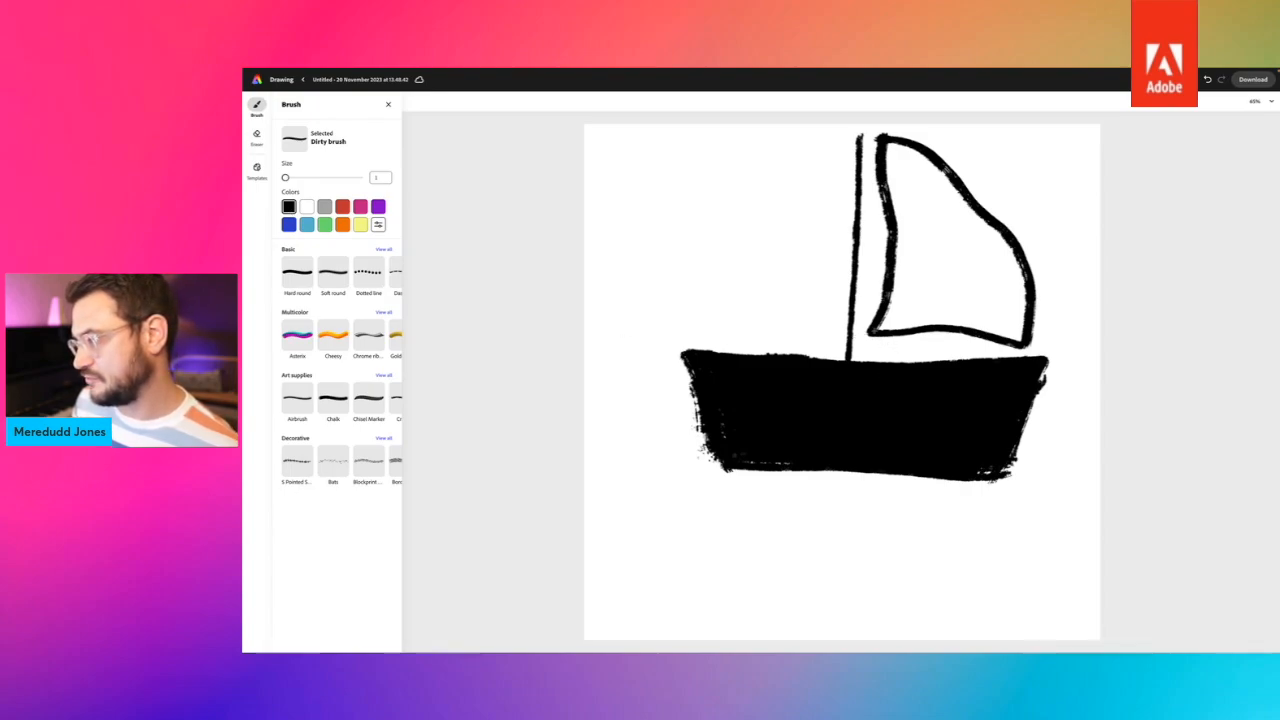
drag(285, 177, 287, 177)
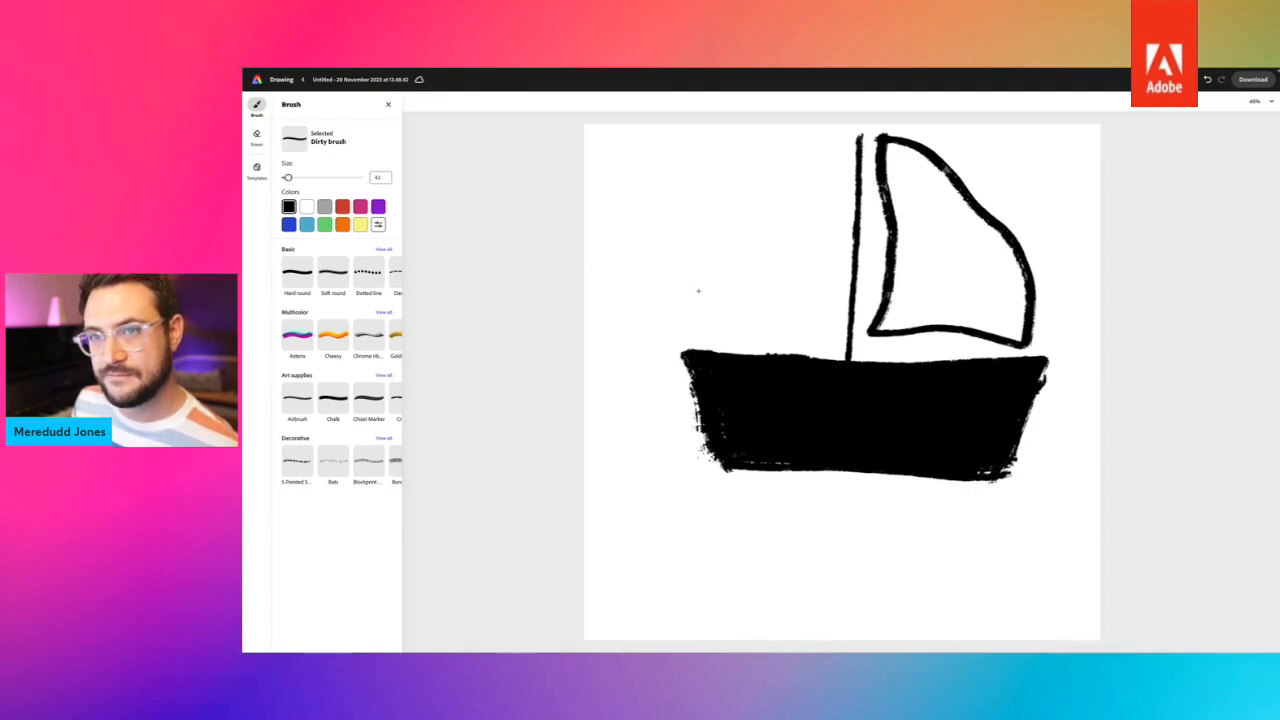
drag(873, 331, 847, 341)
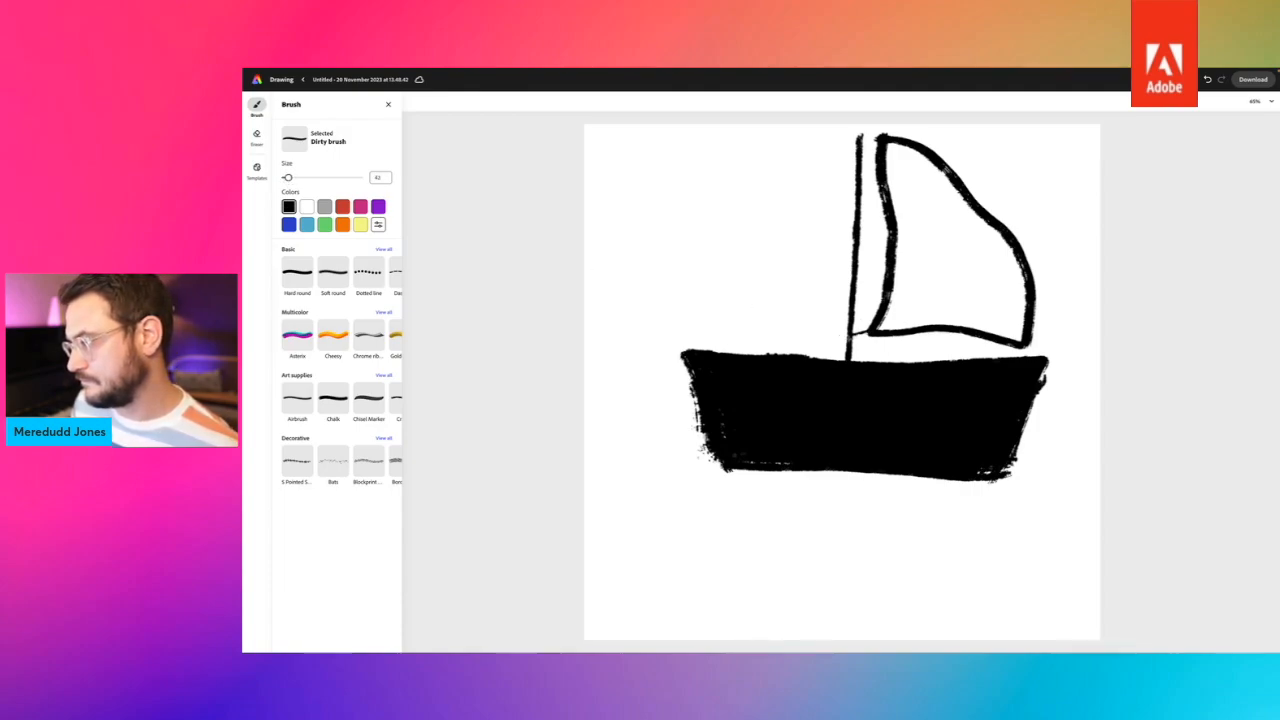
drag(862, 135, 884, 136)
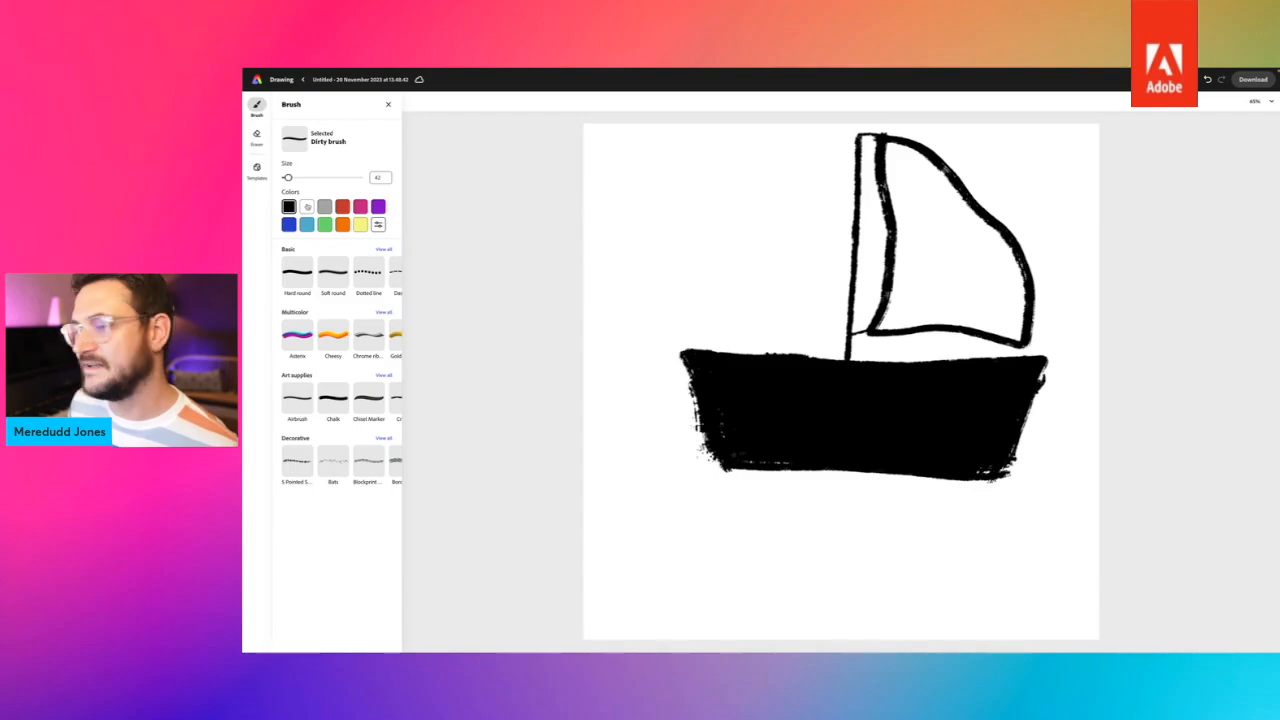
Fill the sail solid black with a large brush, covering the edges and remaining gaps at brush size about 174.
drag(293, 179, 311, 178)
mouse_move(955, 276)
mouse_down()
mouse_move(975, 255)
mouse_move(905, 235)
mouse_move(900, 200)
mouse_move(912, 268)
mouse_move(888, 322)
mouse_move(945, 305)
mouse_move(1018, 312)
mouse_move(900, 192)
mouse_move(885, 162)
mouse_move(900, 152)
mouse_up()
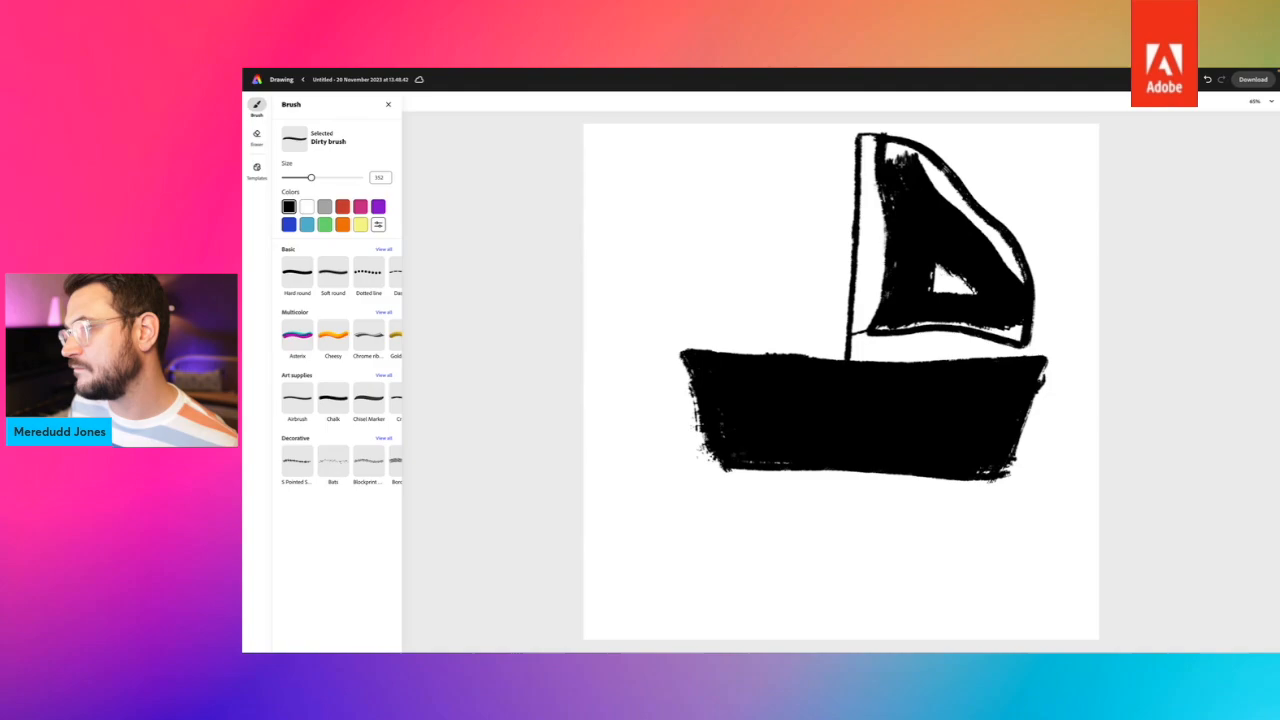
click(296, 178)
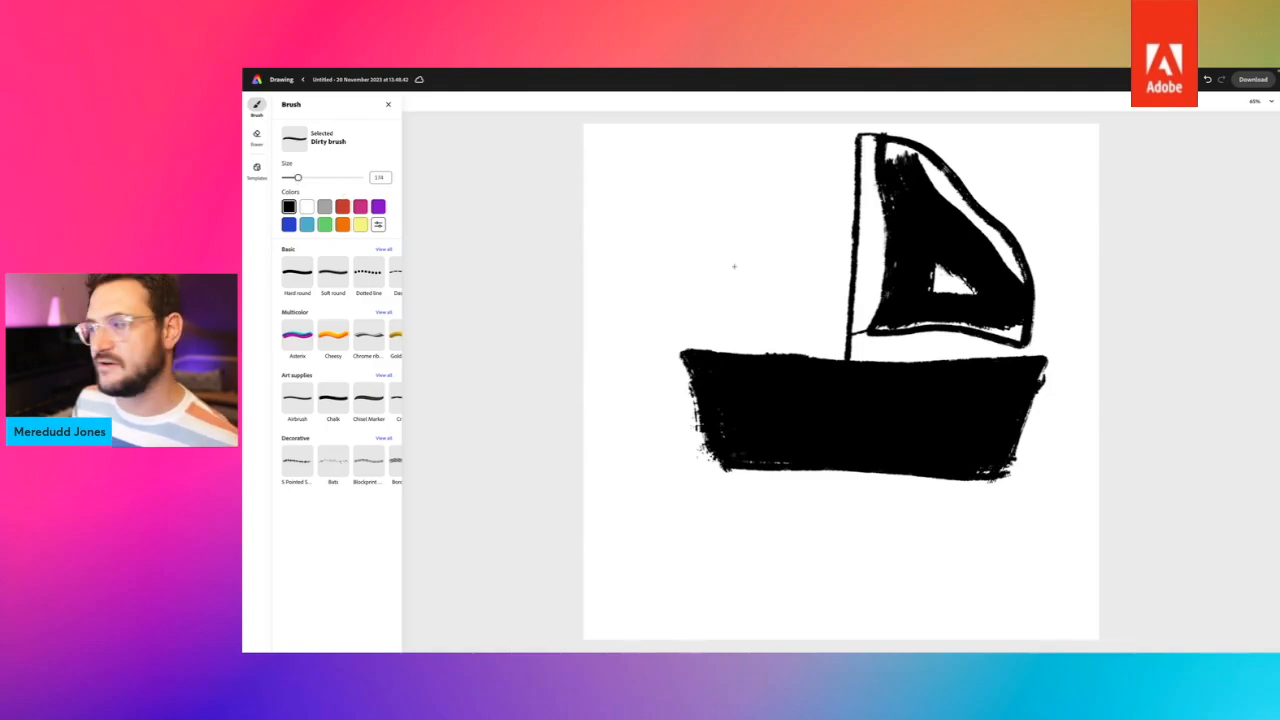
mouse_move(1020, 327)
mouse_down()
mouse_move(1004, 332)
mouse_move(1019, 339)
mouse_move(876, 329)
mouse_move(920, 327)
mouse_up()
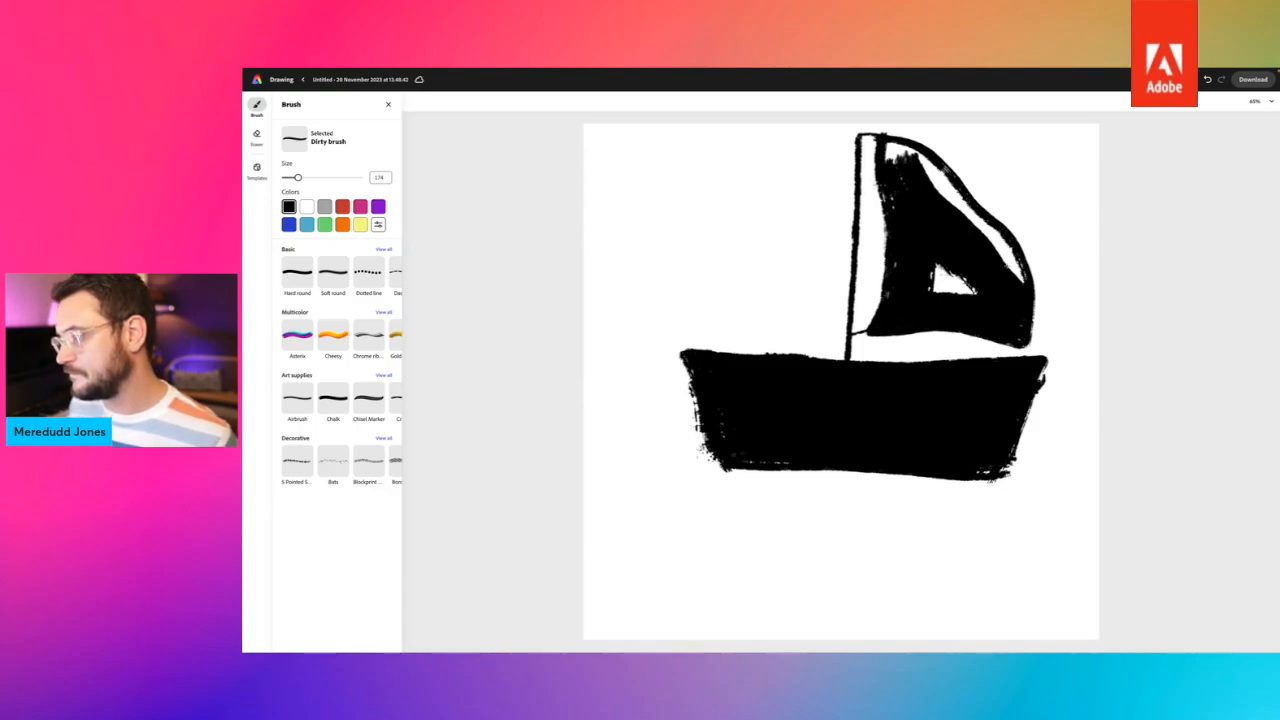
mouse_move(1021, 279)
mouse_down()
mouse_move(990, 228)
mouse_move(908, 151)
mouse_move(888, 150)
mouse_move(966, 208)
mouse_up()
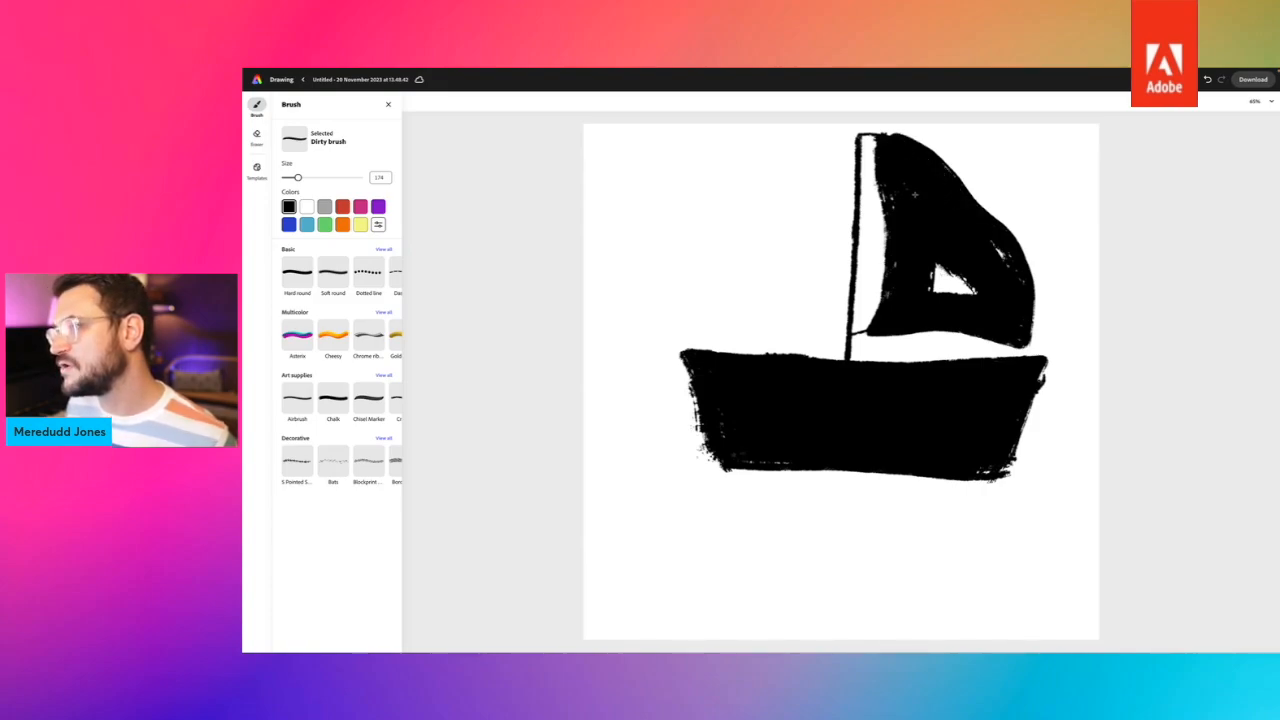
mouse_move(966, 266)
mouse_down()
mouse_move(943, 294)
mouse_move(972, 288)
mouse_move(976, 263)
mouse_move(1012, 270)
mouse_up()
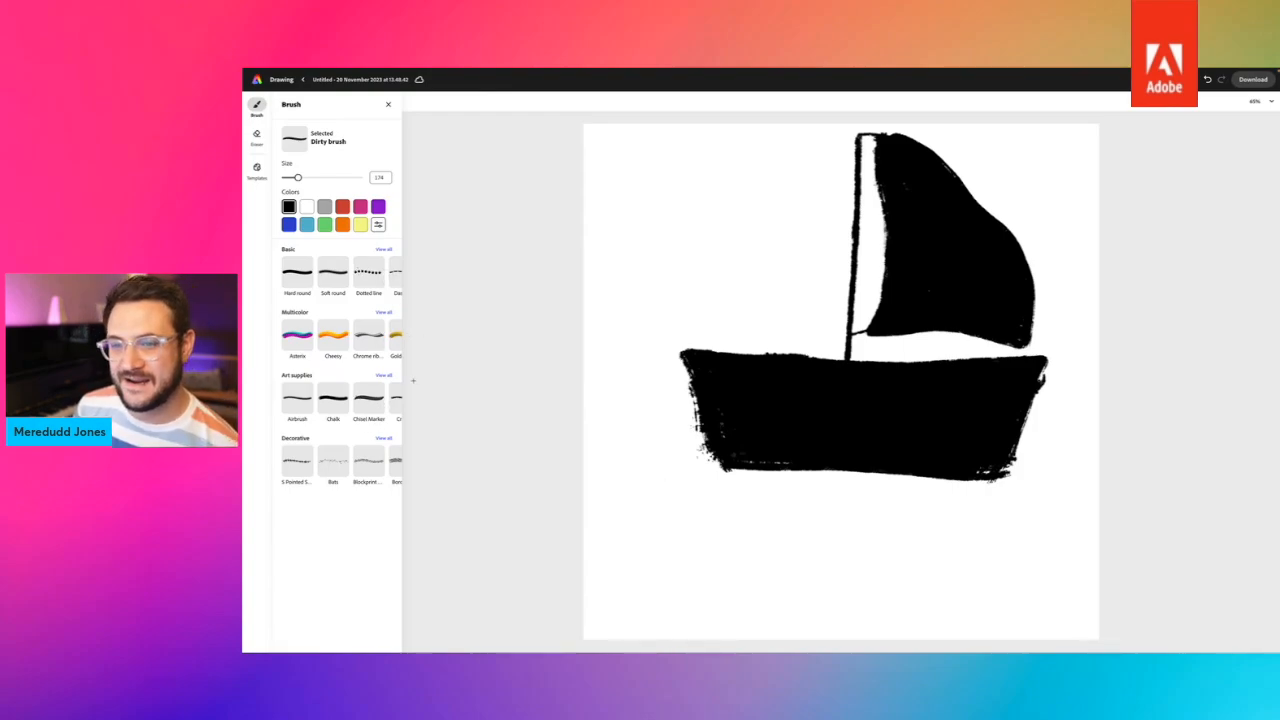
Paint a wavy light blue waterline across the hull's base with the French Impressionist brush from the art supplies.
click(383, 377)
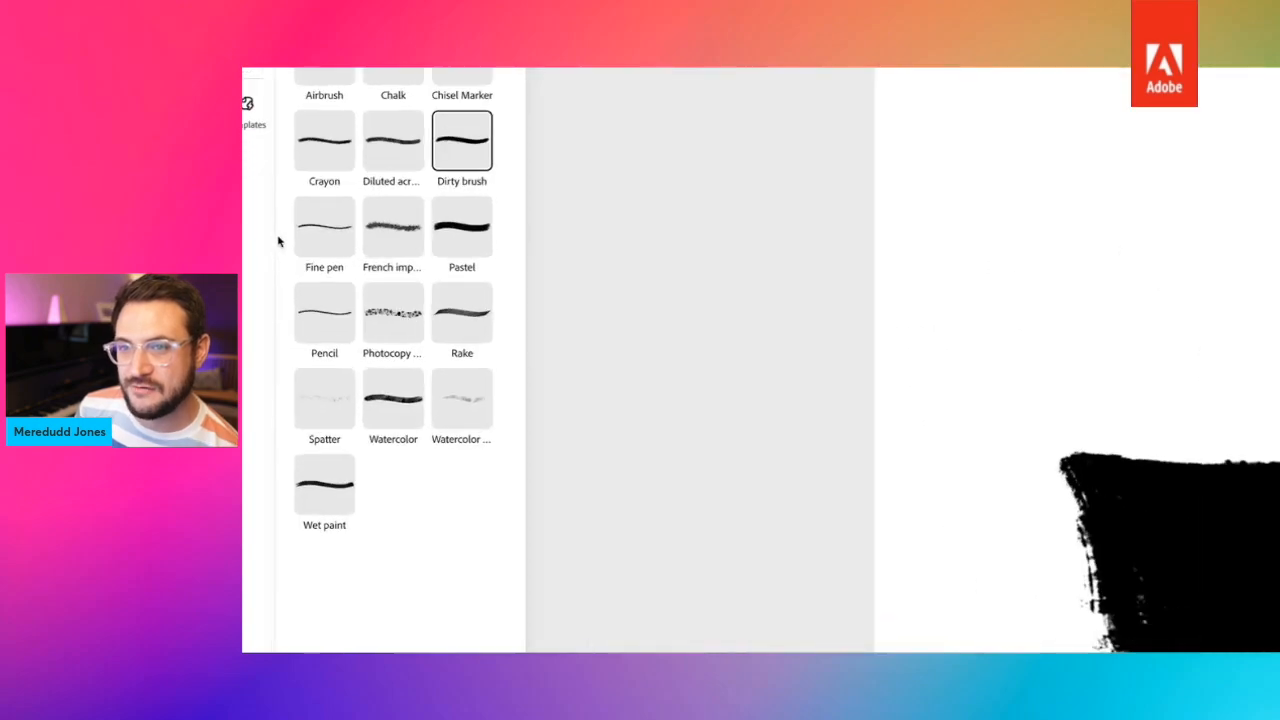
click(409, 249)
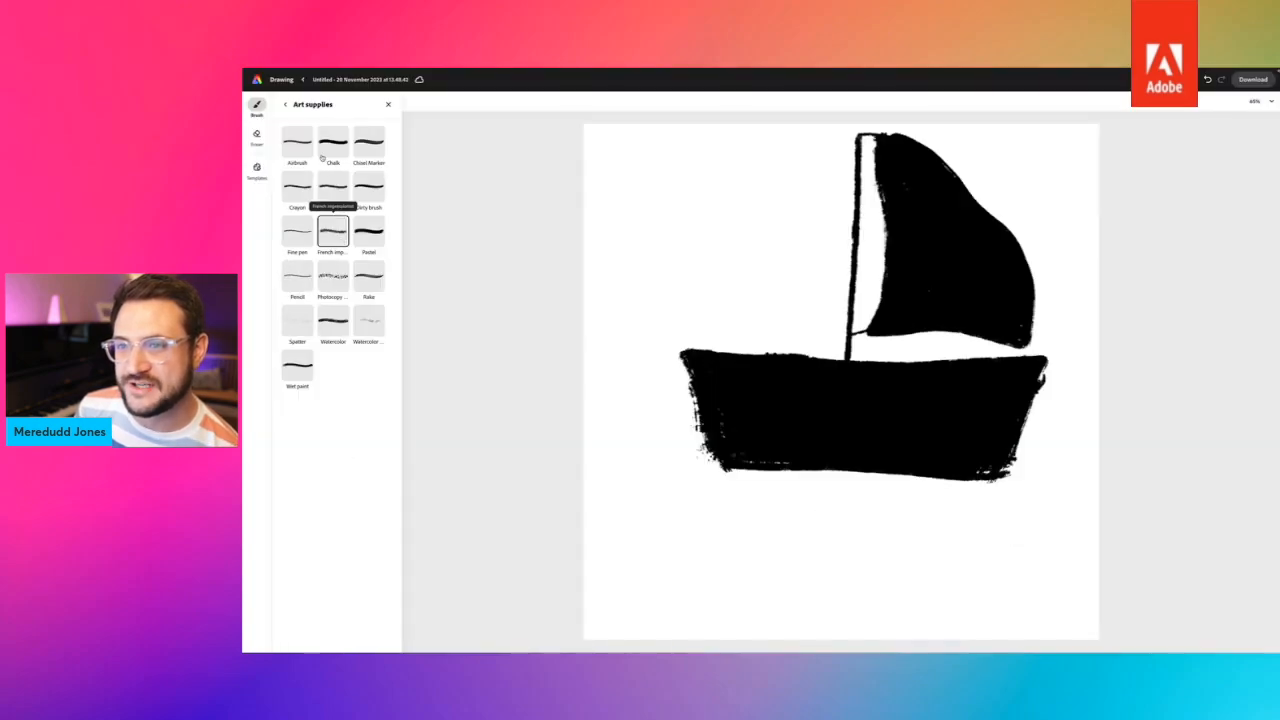
click(285, 105)
click(306, 224)
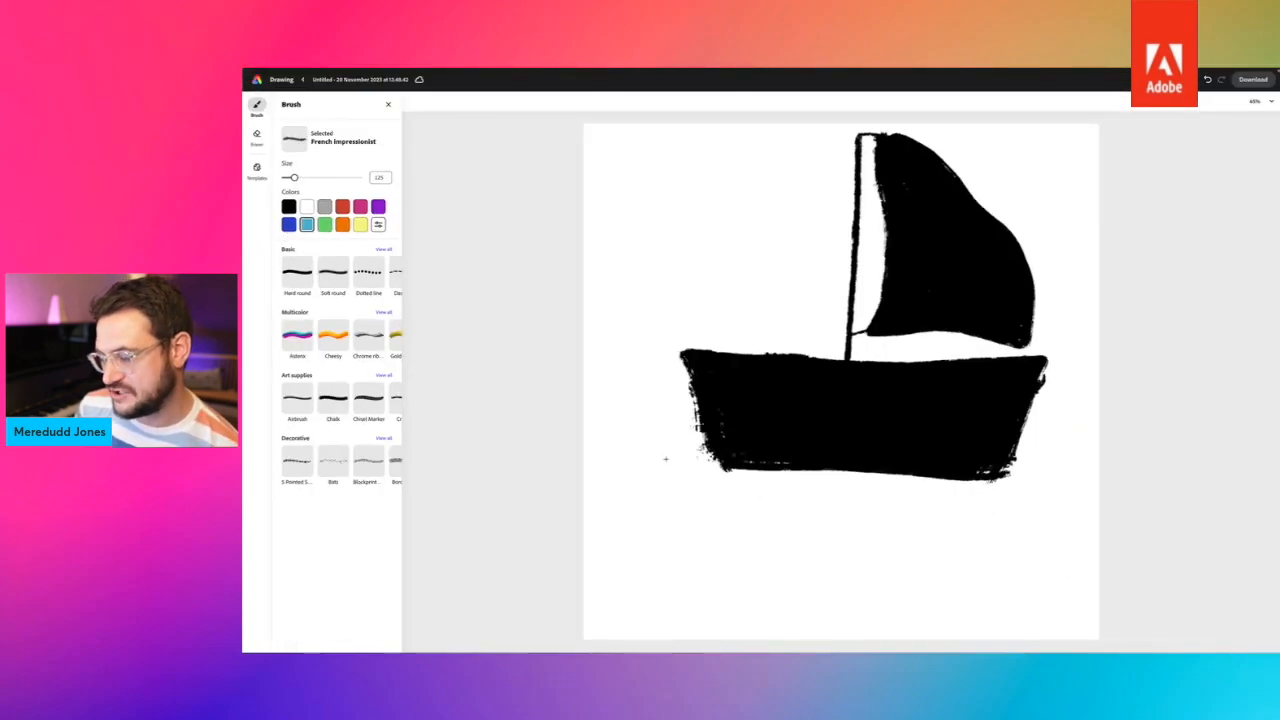
mouse_move(680, 459)
mouse_down()
mouse_move(752, 448)
mouse_move(1060, 462)
mouse_move(690, 446)
mouse_move(650, 462)
mouse_move(960, 446)
mouse_move(1060, 462)
mouse_move(673, 453)
mouse_up()
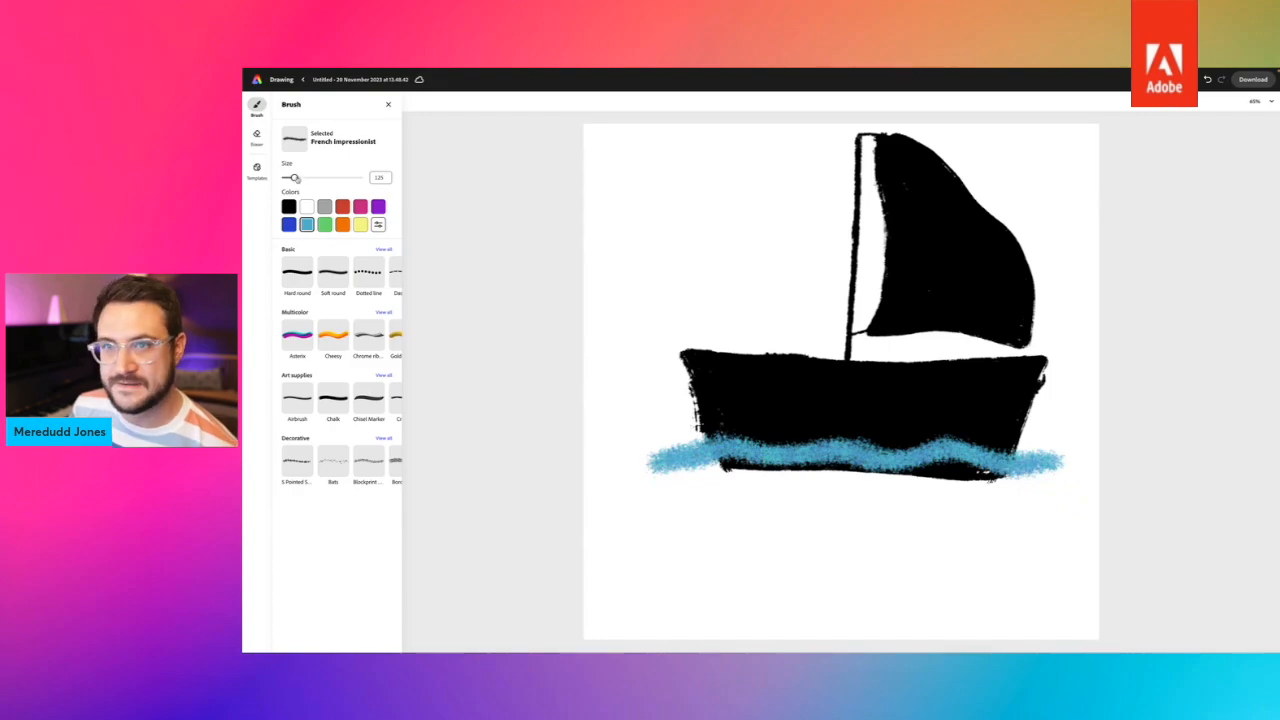
Fill in the water below the waterline with light blue at brush size about 243, covering the hull's bottom edge.
drag(294, 177, 302, 178)
mouse_move(716, 479)
mouse_down()
mouse_move(700, 470)
mouse_move(894, 483)
mouse_move(768, 473)
mouse_up()
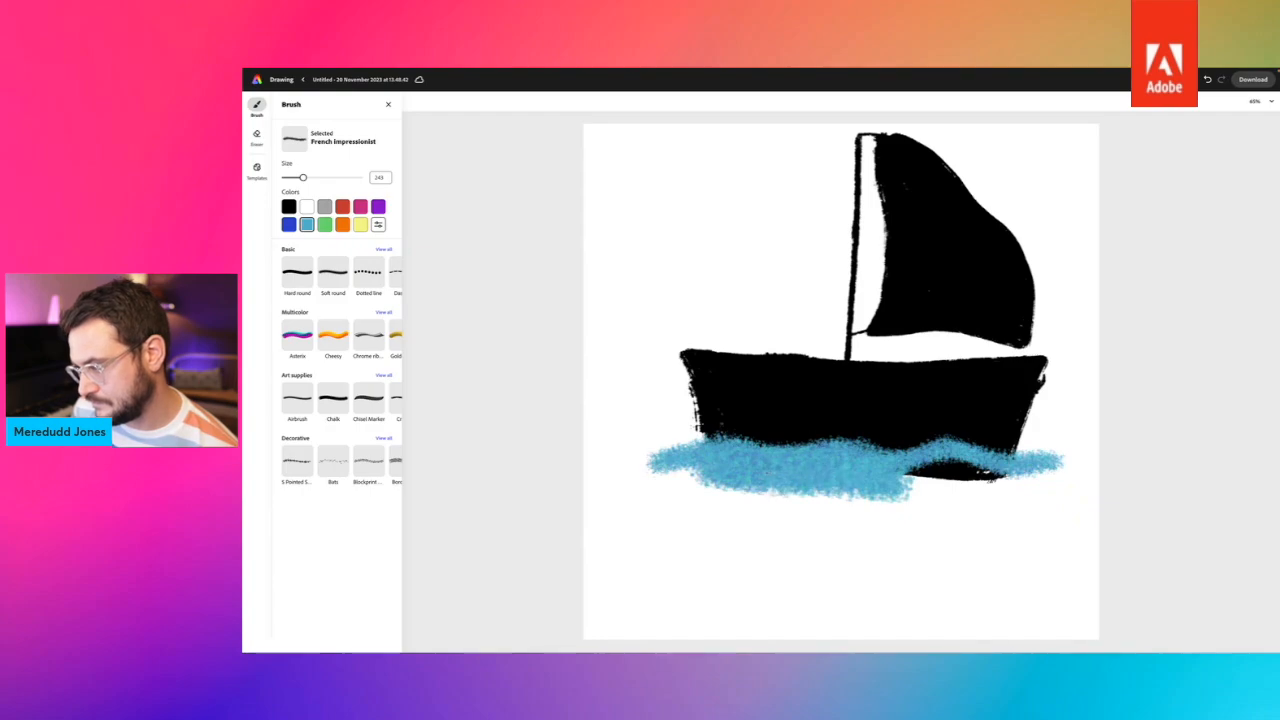
mouse_move(900, 478)
mouse_down()
mouse_move(962, 462)
mouse_move(1007, 477)
mouse_move(958, 475)
mouse_up()
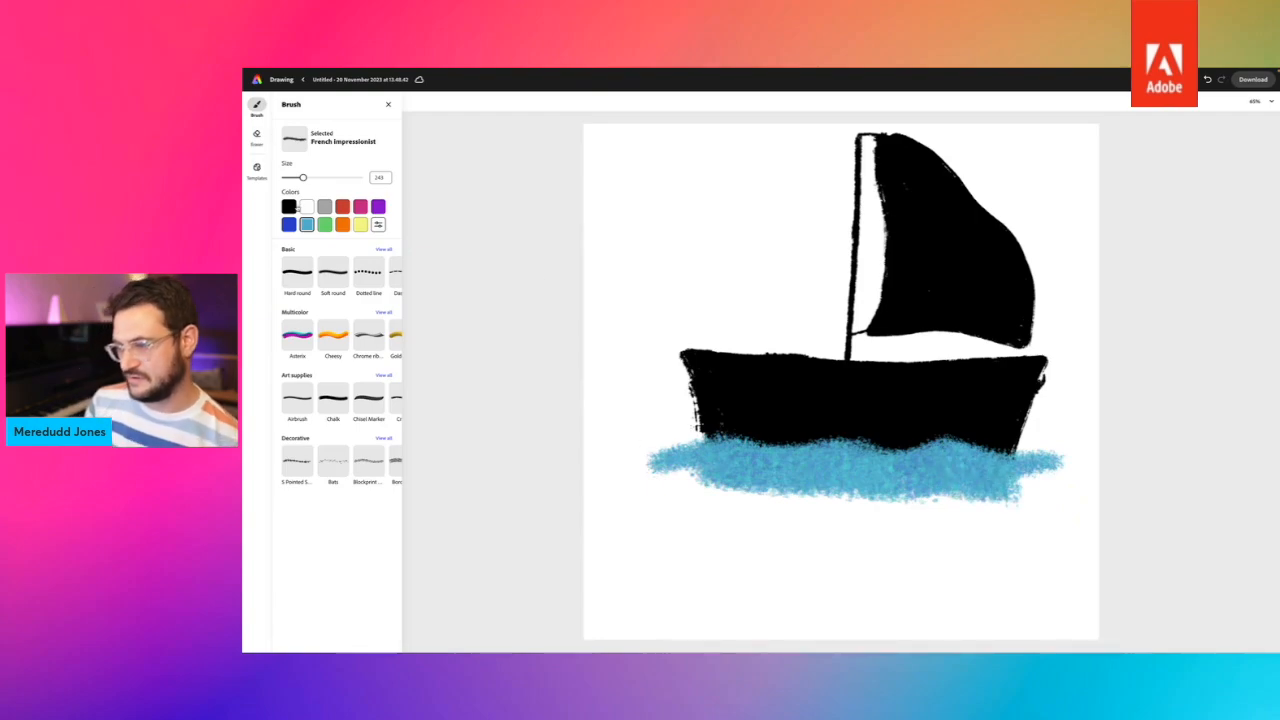
Paint a broad, loose light blue sea texture beneath the boat with the French Impressionist brush at size 1,000.
drag(305, 177, 362, 177)
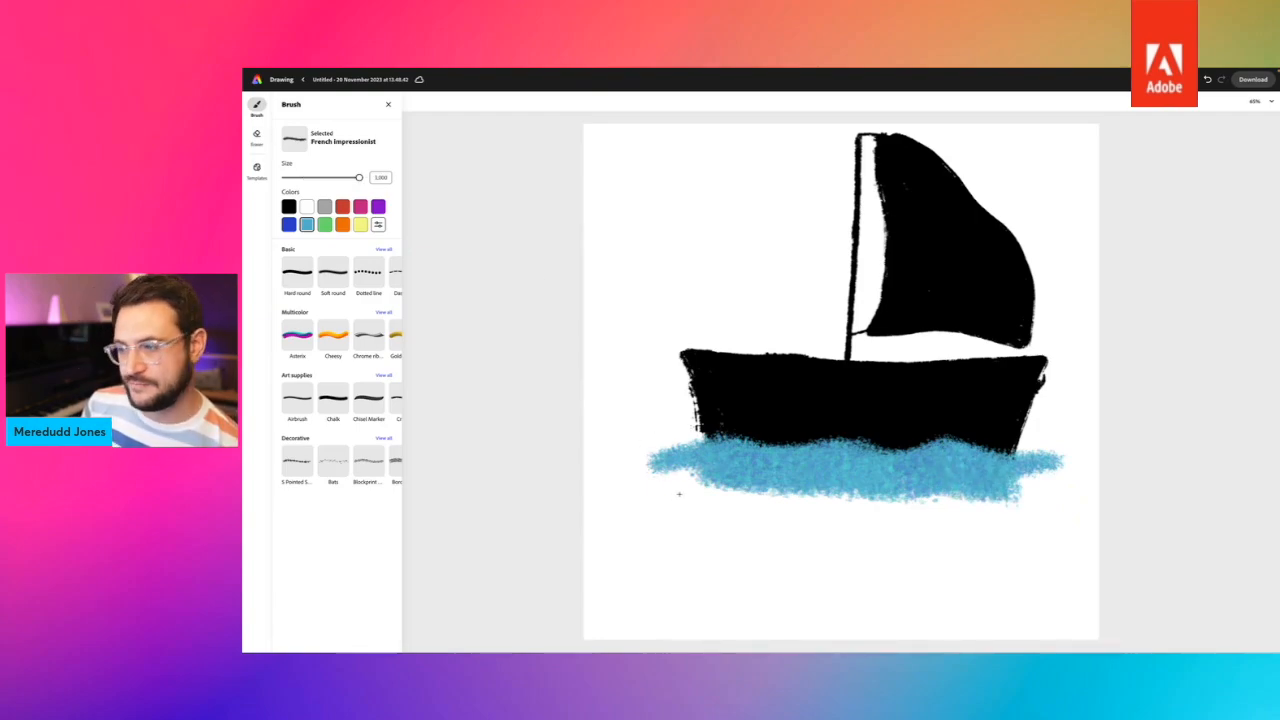
mouse_move(679, 494)
mouse_down()
mouse_move(610, 520)
mouse_move(640, 440)
mouse_move(660, 470)
mouse_move(703, 492)
mouse_move(660, 480)
mouse_move(735, 525)
mouse_move(870, 549)
mouse_up()
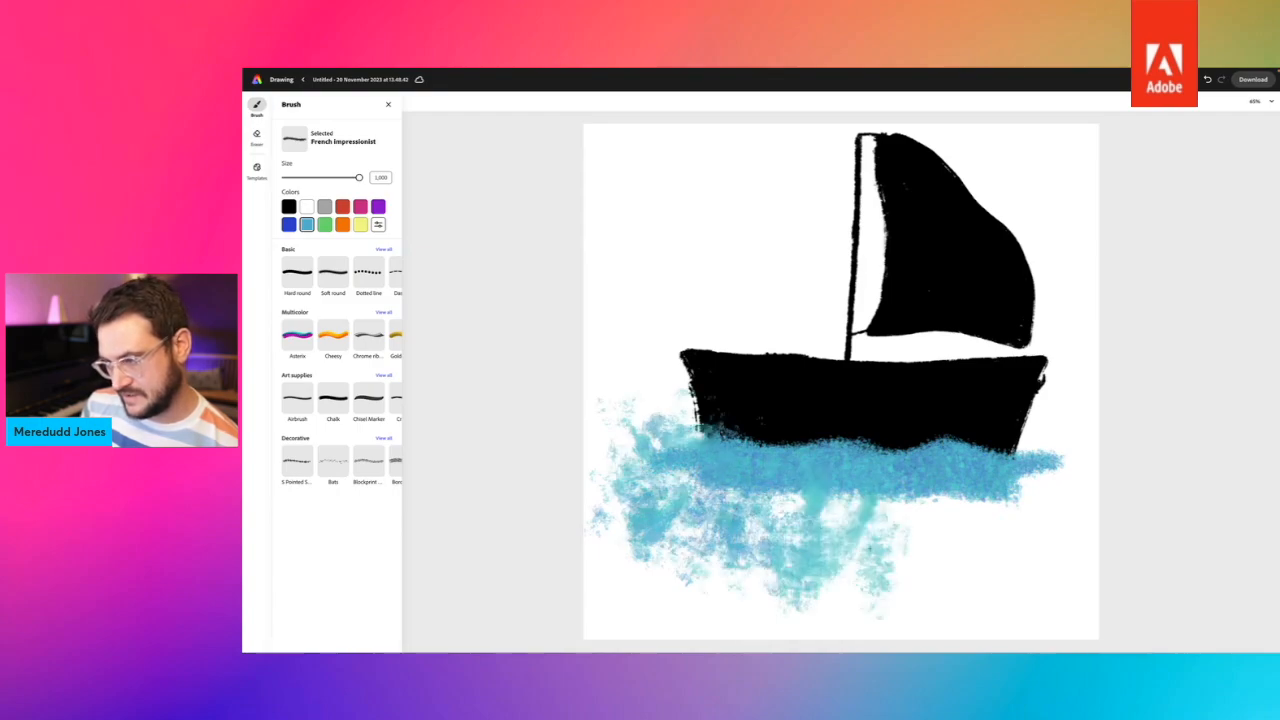
mouse_move(1053, 512)
mouse_down()
mouse_move(1015, 540)
mouse_move(1050, 550)
mouse_move(1030, 565)
mouse_move(890, 530)
mouse_move(868, 542)
mouse_up()
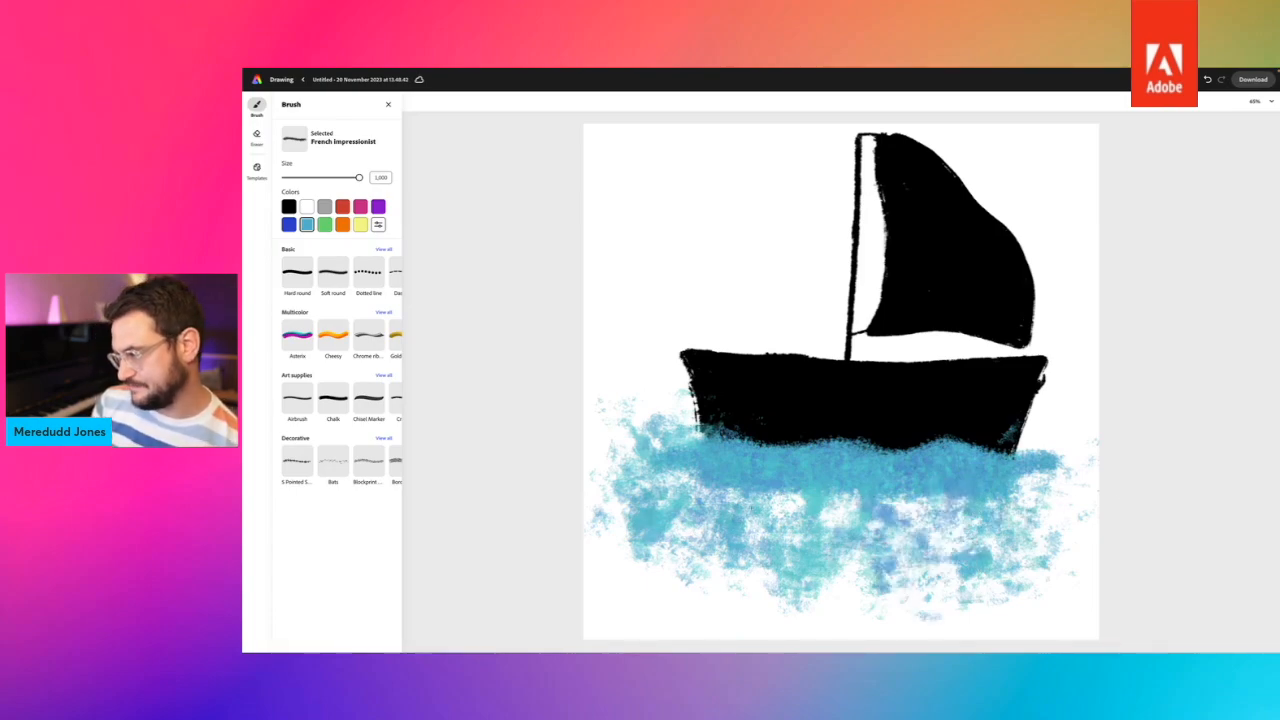
Scatter light blue paint spots over the boat and the empty sky beside the mast with the Spatter brush at size 1,000.
click(383, 377)
click(308, 334)
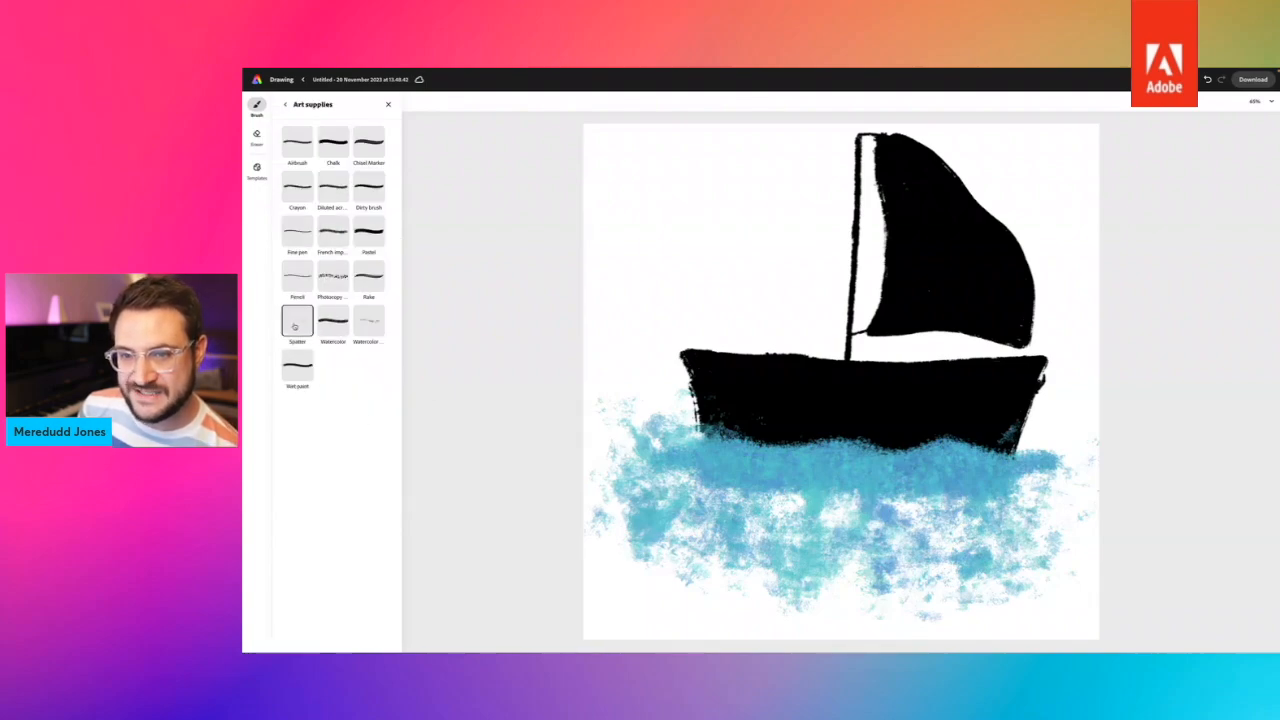
click(285, 104)
drag(322, 177, 385, 179)
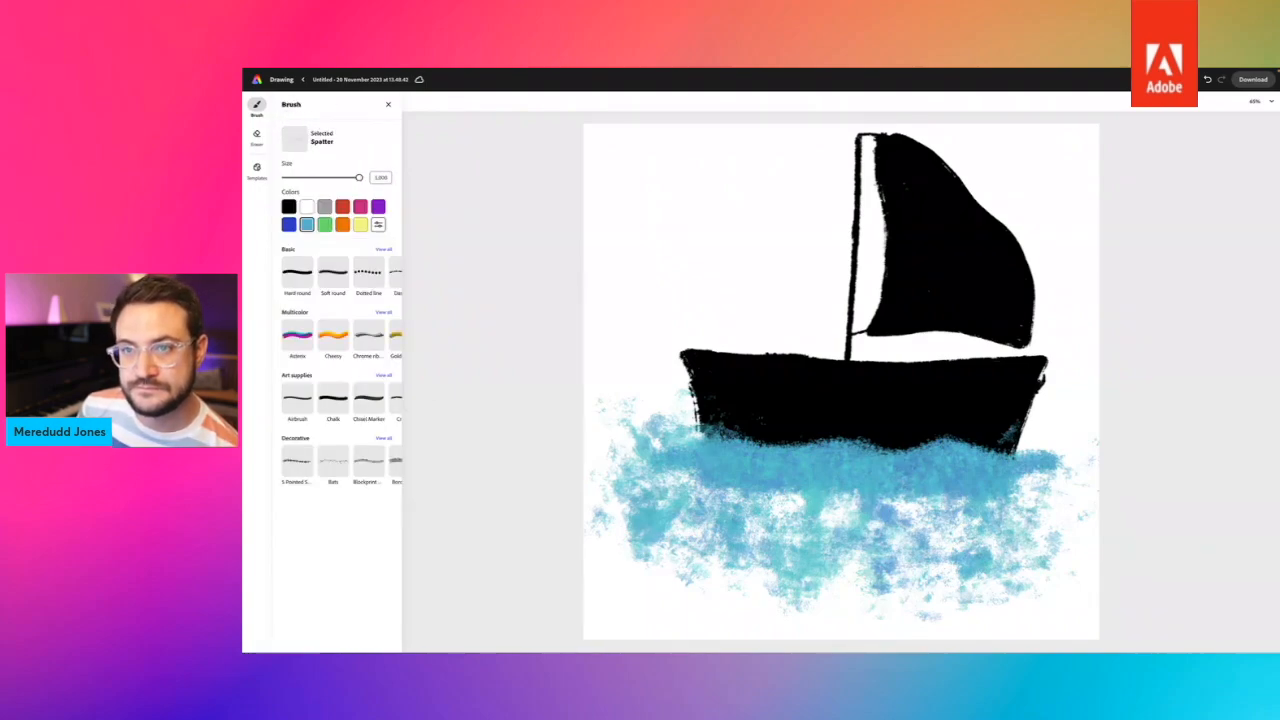
drag(791, 331, 928, 420)
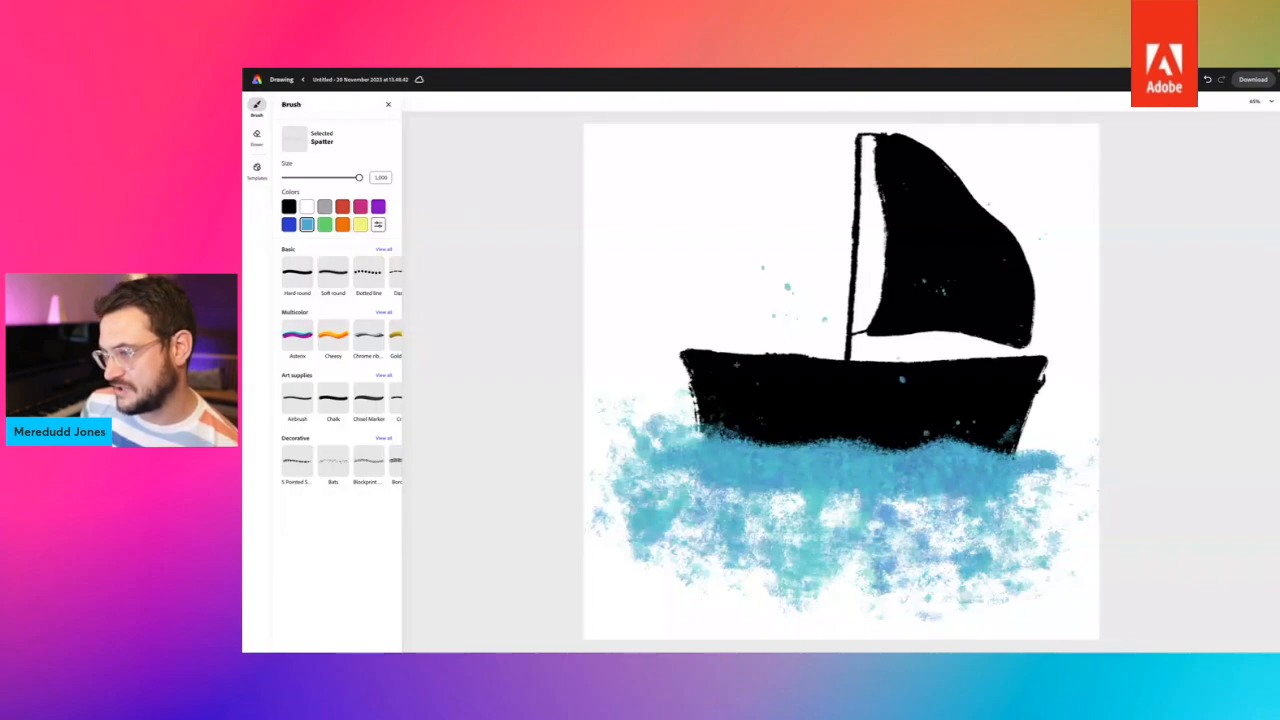
click(834, 384)
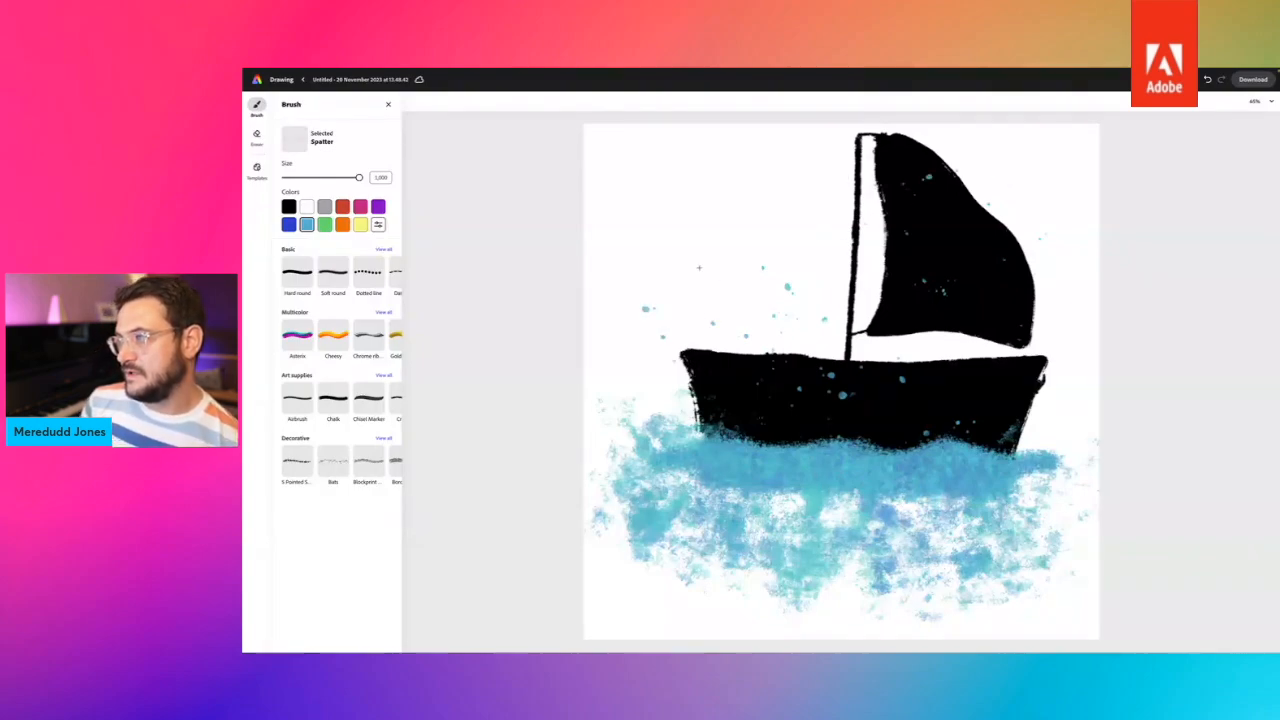
click(703, 216)
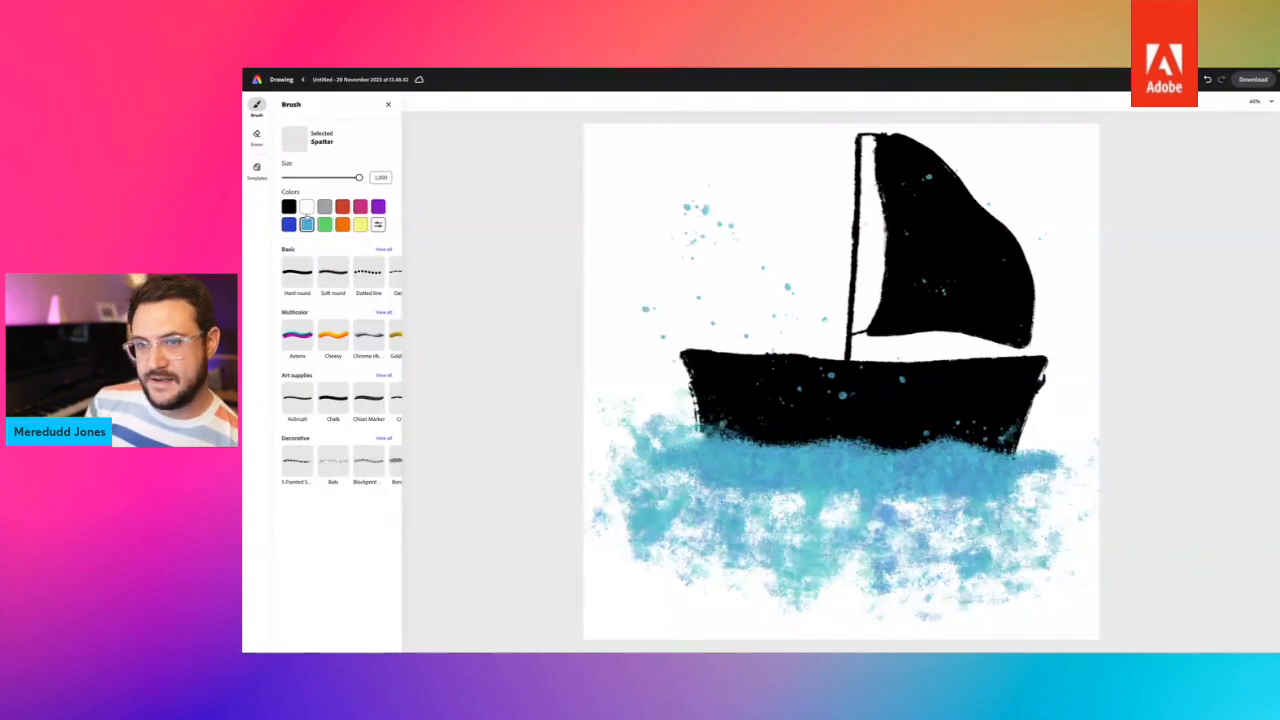
Scatter white paint spots over the black hull and sail with the Spatter brush at size 1,000.
click(306, 208)
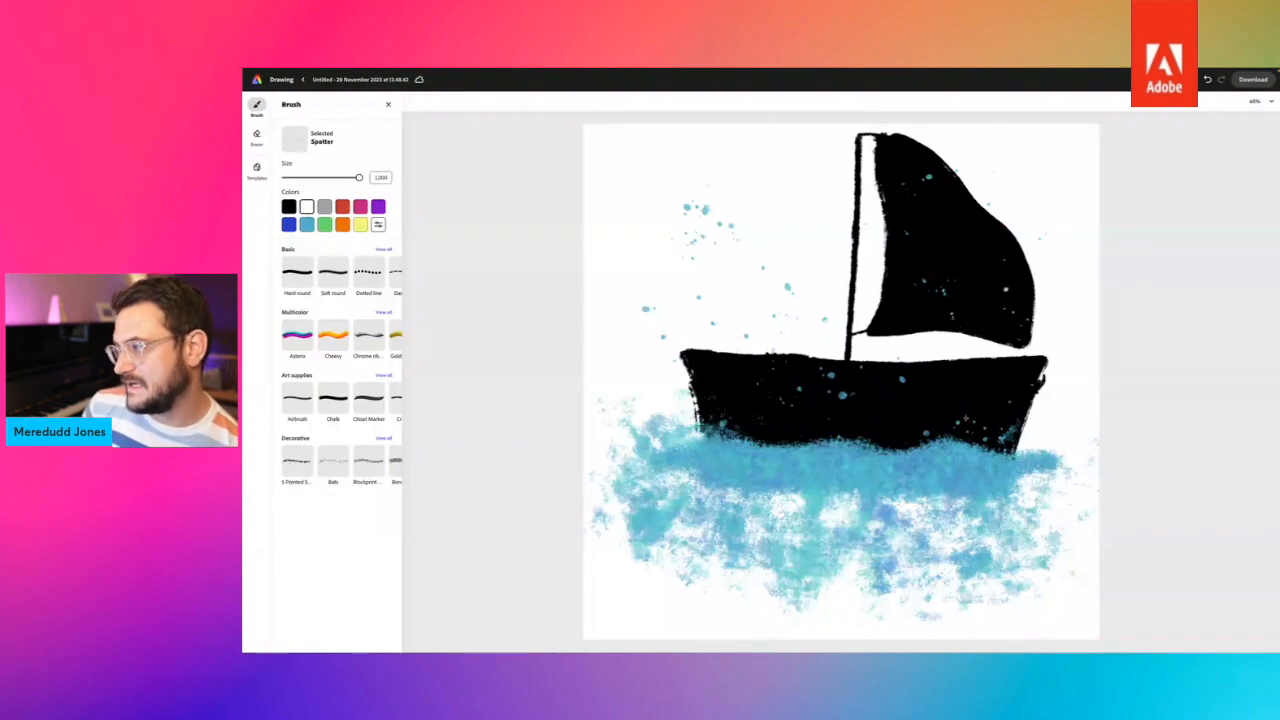
click(932, 390)
click(795, 442)
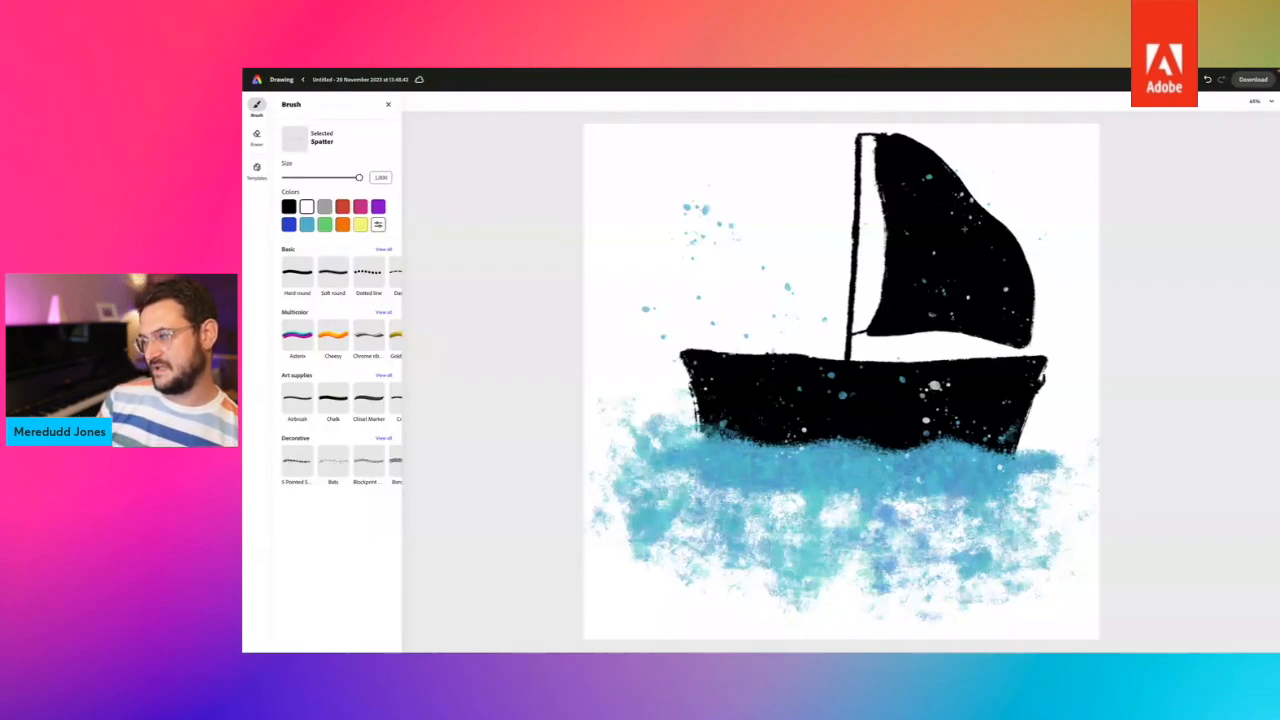
click(757, 417)
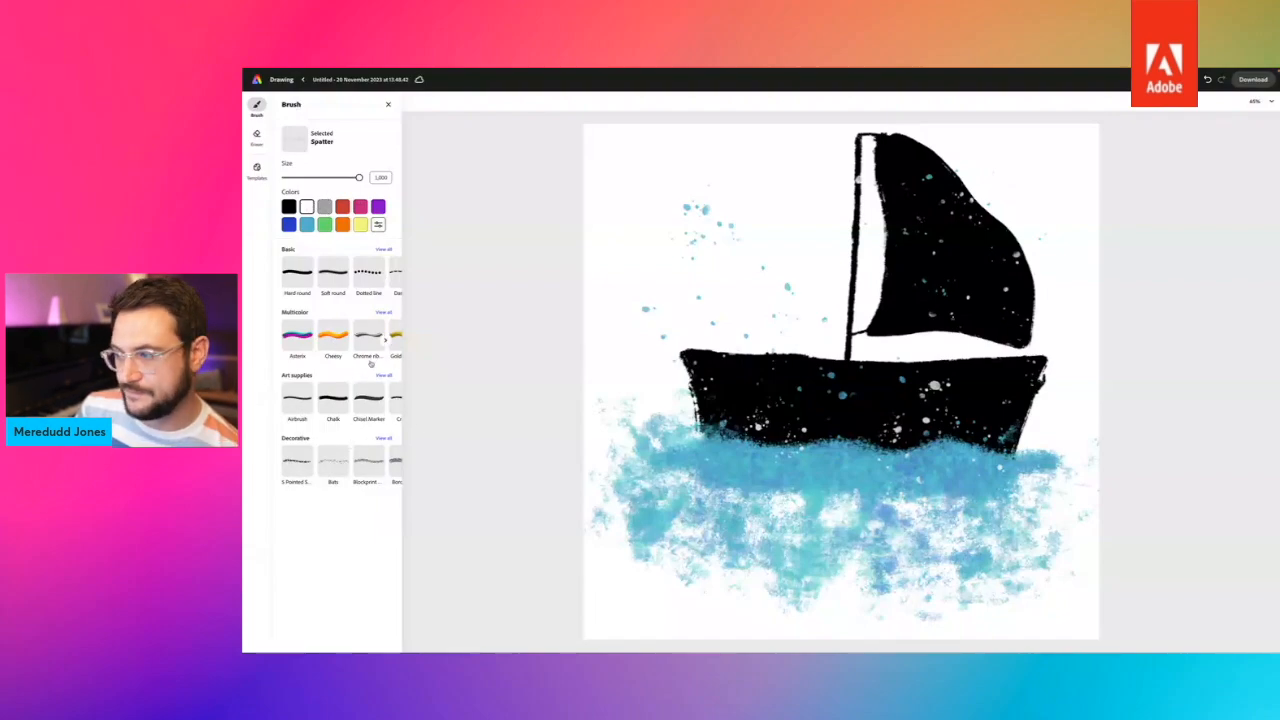
Add fine white sea spray along the hull's waterline with the Spatter brush at size 167.
click(338, 177)
drag(338, 177, 294, 177)
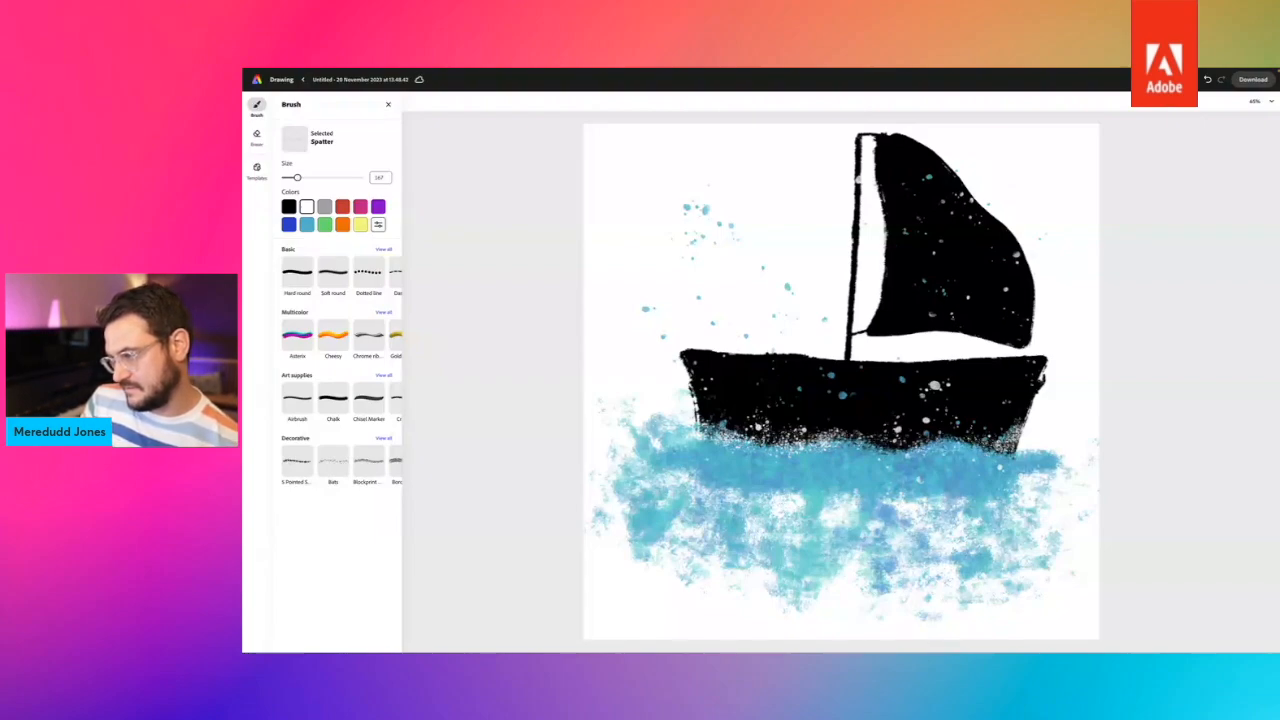
mouse_move(922, 446)
mouse_down()
mouse_move(893, 447)
mouse_move(936, 442)
mouse_move(895, 443)
mouse_up()
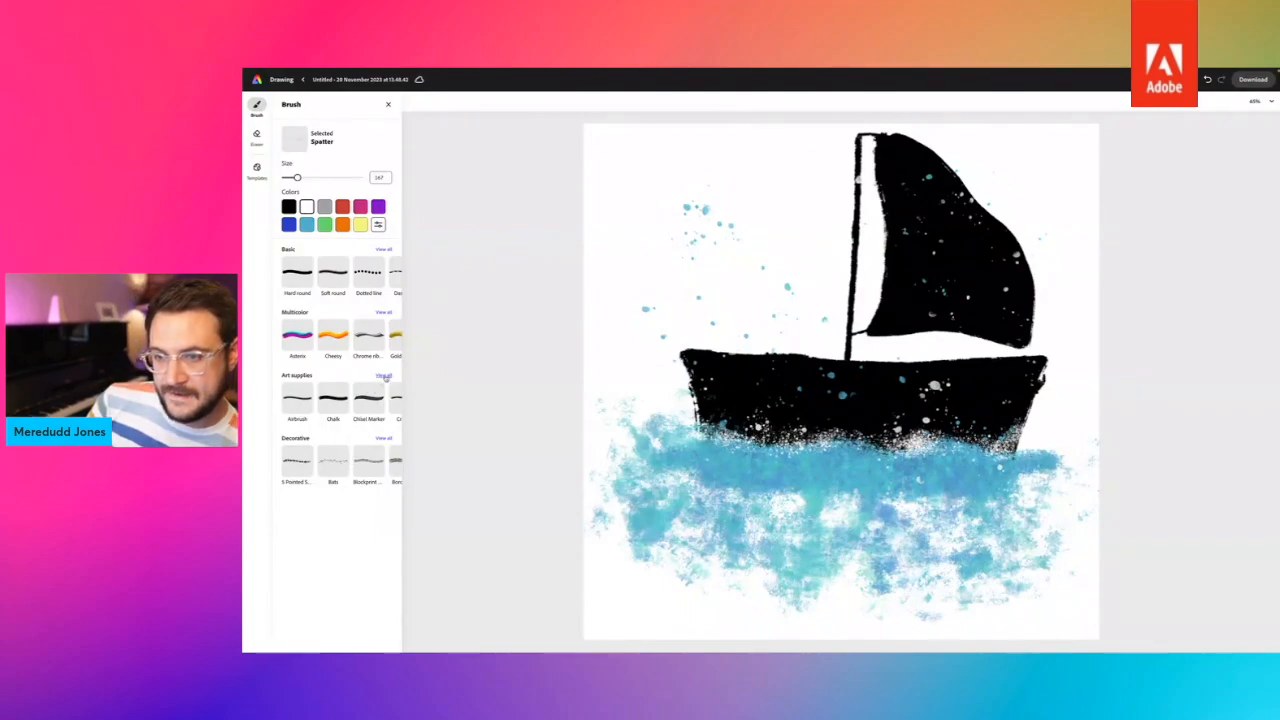
Paint white foam over the lower corners at both ends of the hull with the French Impressionist brush at size 118.
click(384, 376)
click(334, 231)
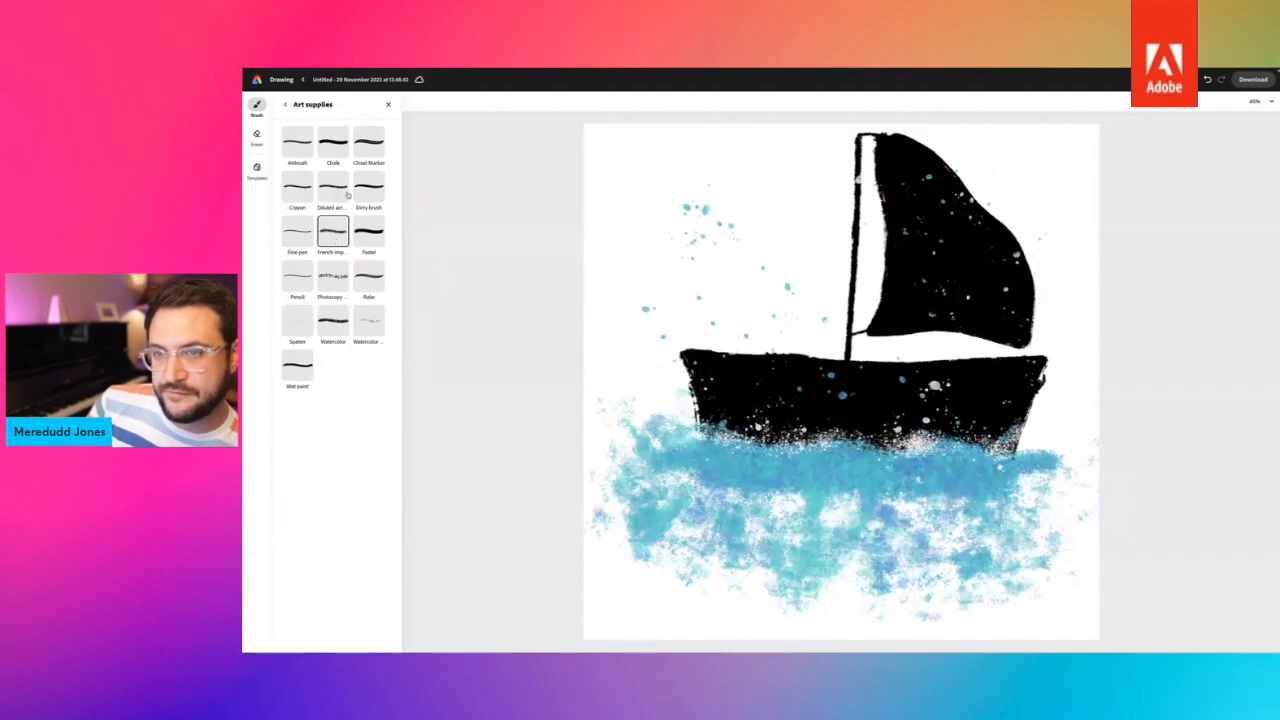
click(284, 105)
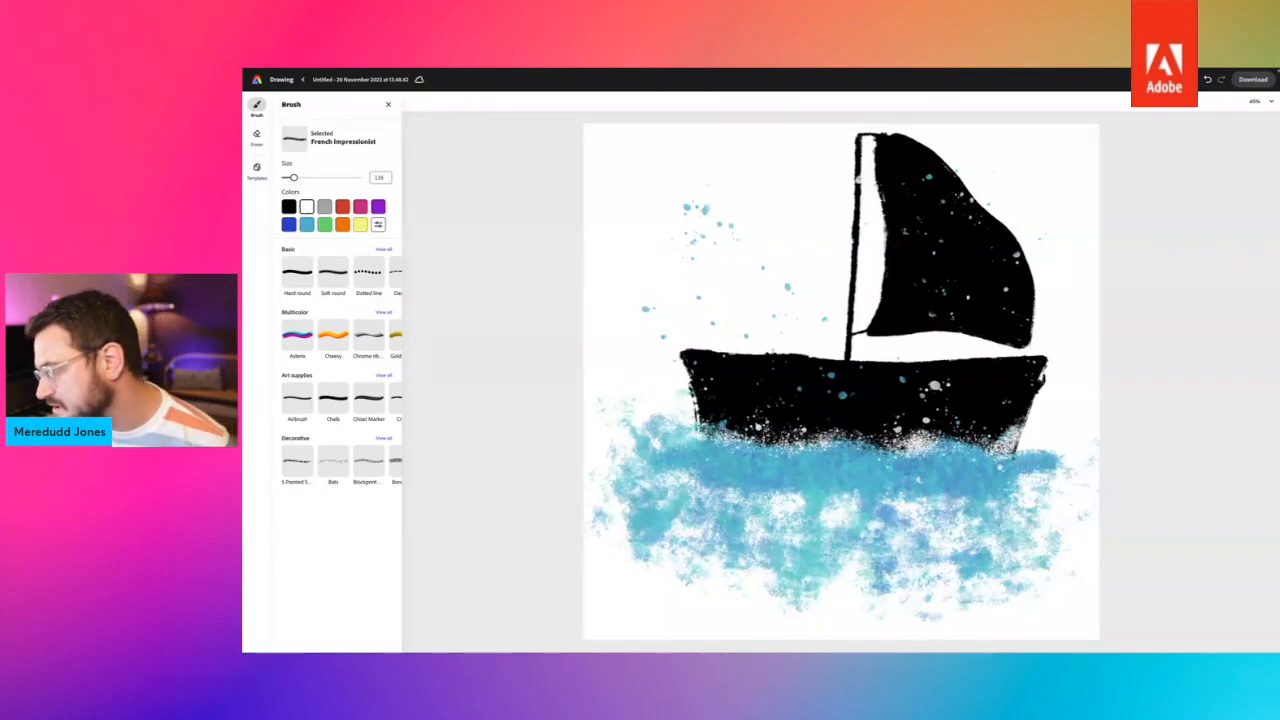
drag(1023, 411, 1012, 431)
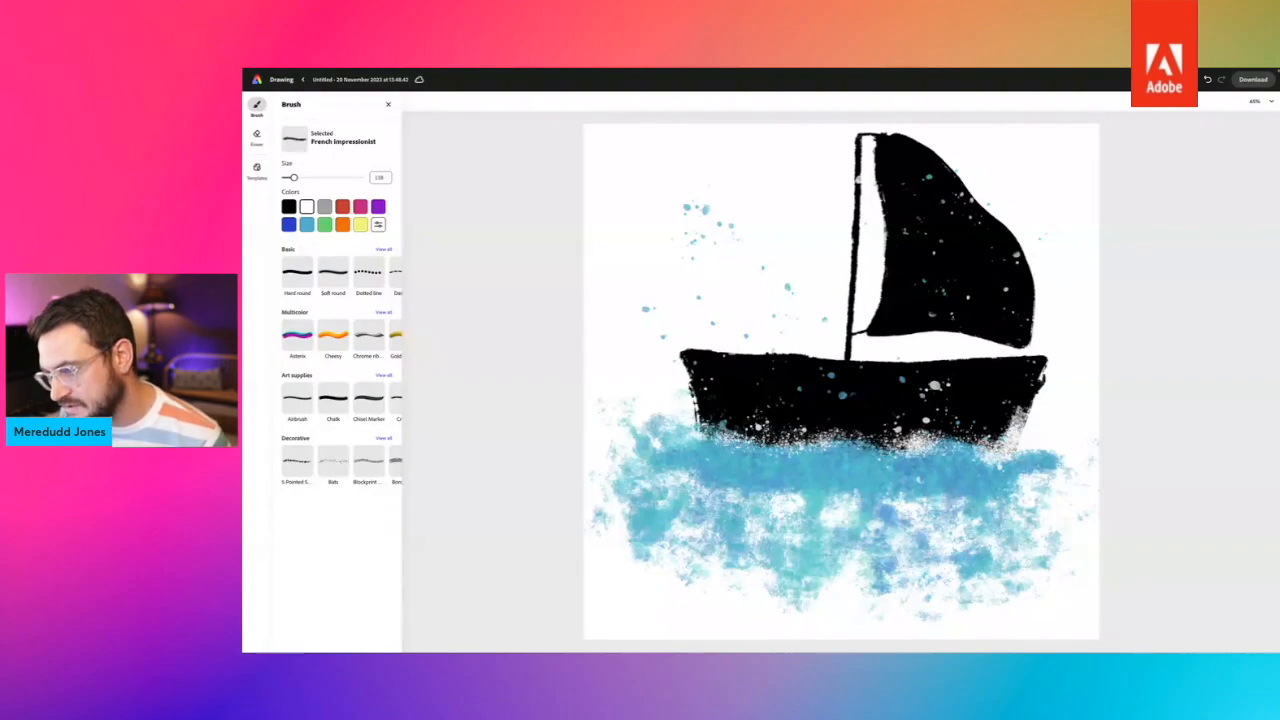
drag(708, 414, 704, 428)
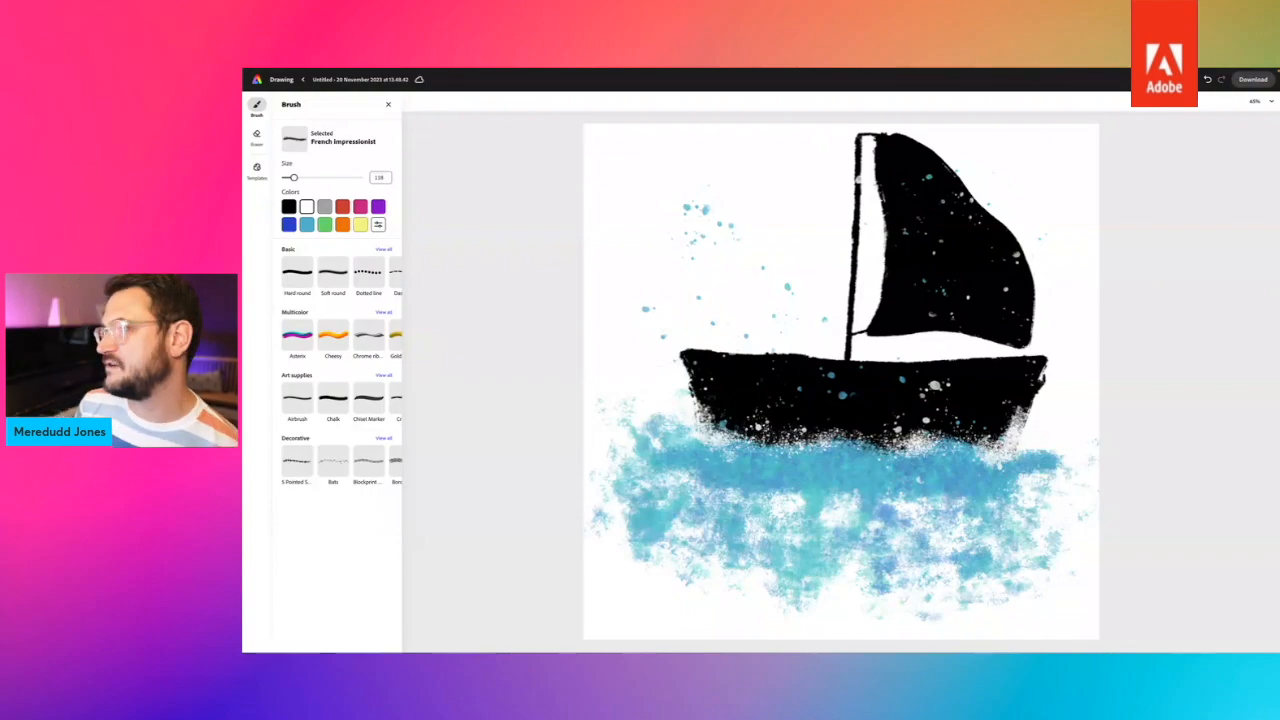
Rename the drawing as boat and download it.
click(1252, 80)
click(1232, 249)
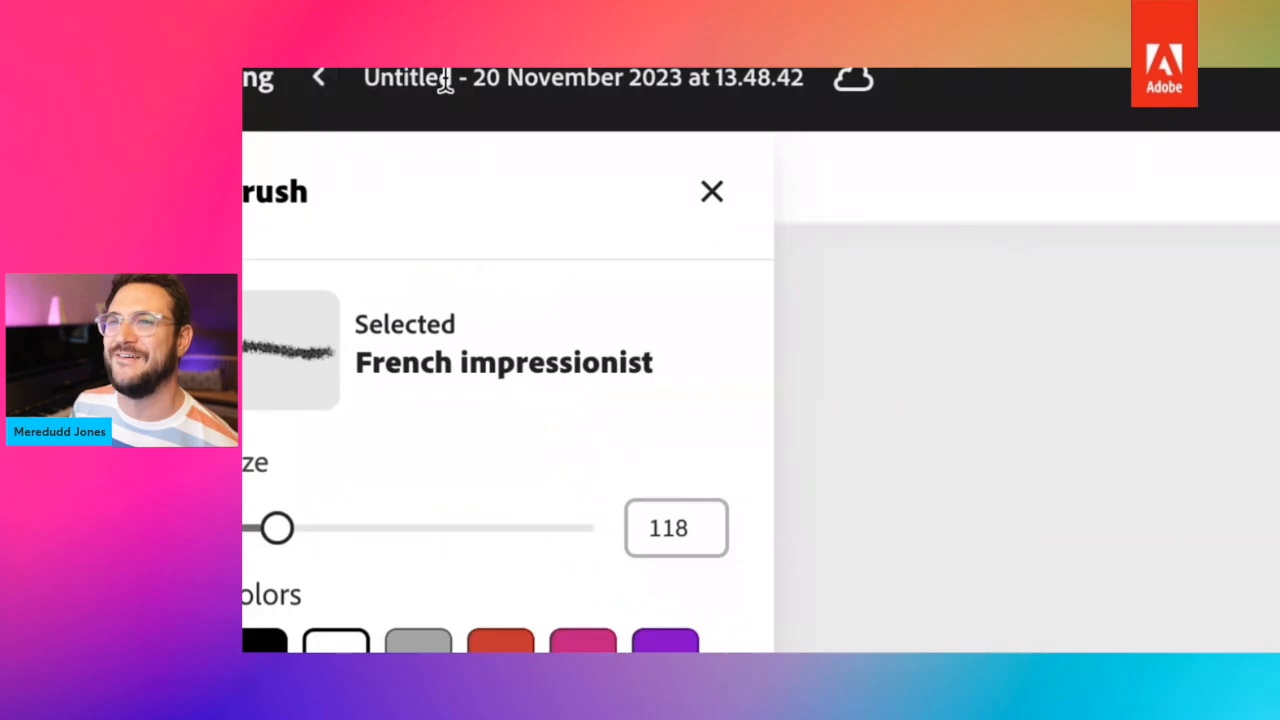
click(330, 79)
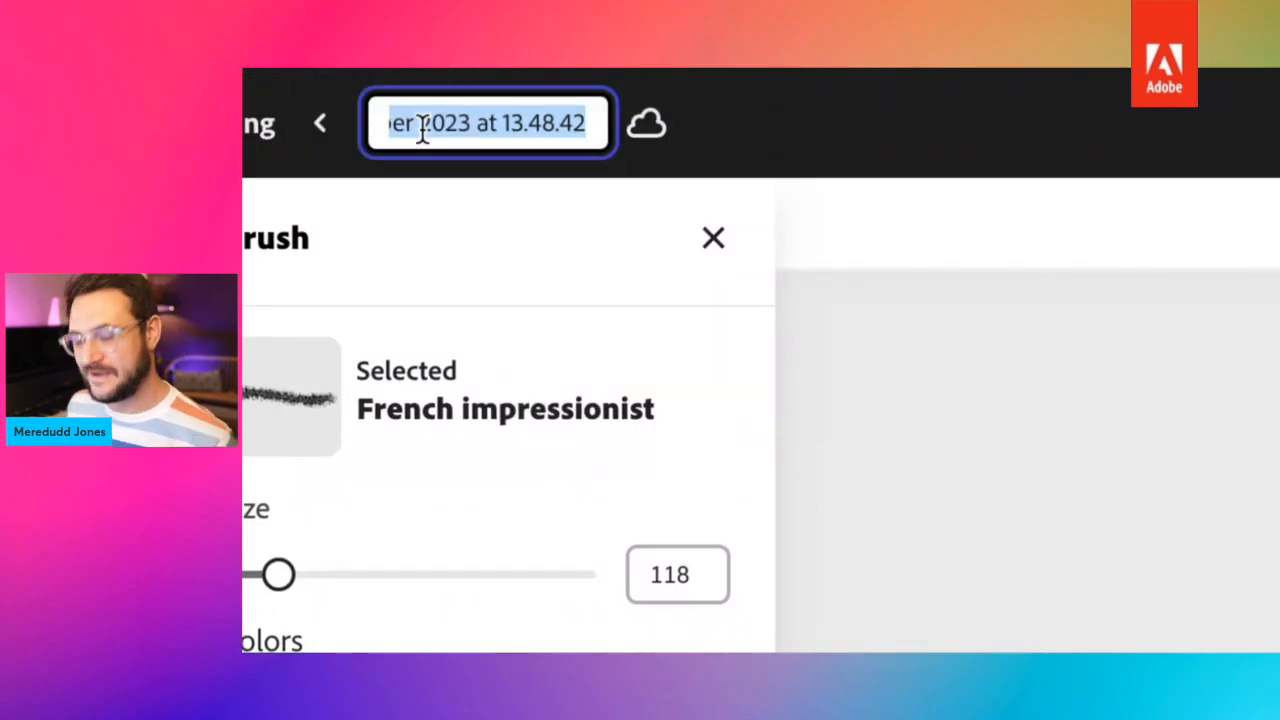
text(boat)
key(Return)
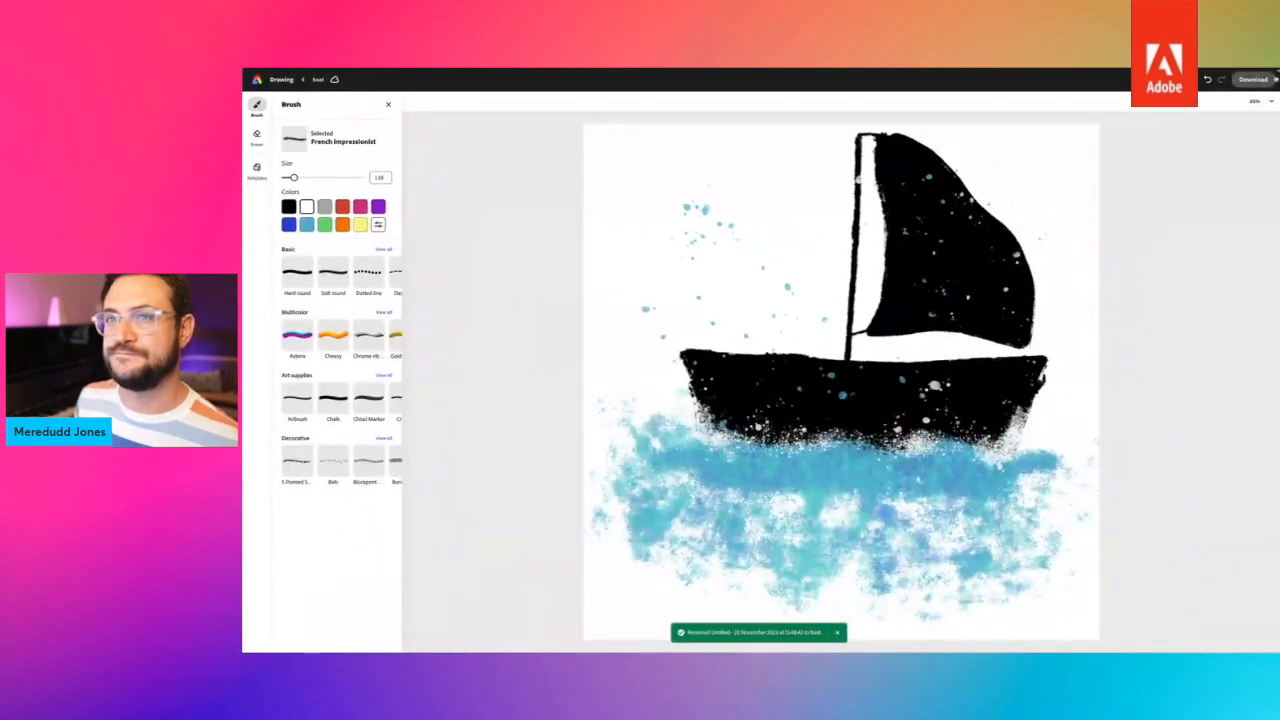
click(1253, 79)
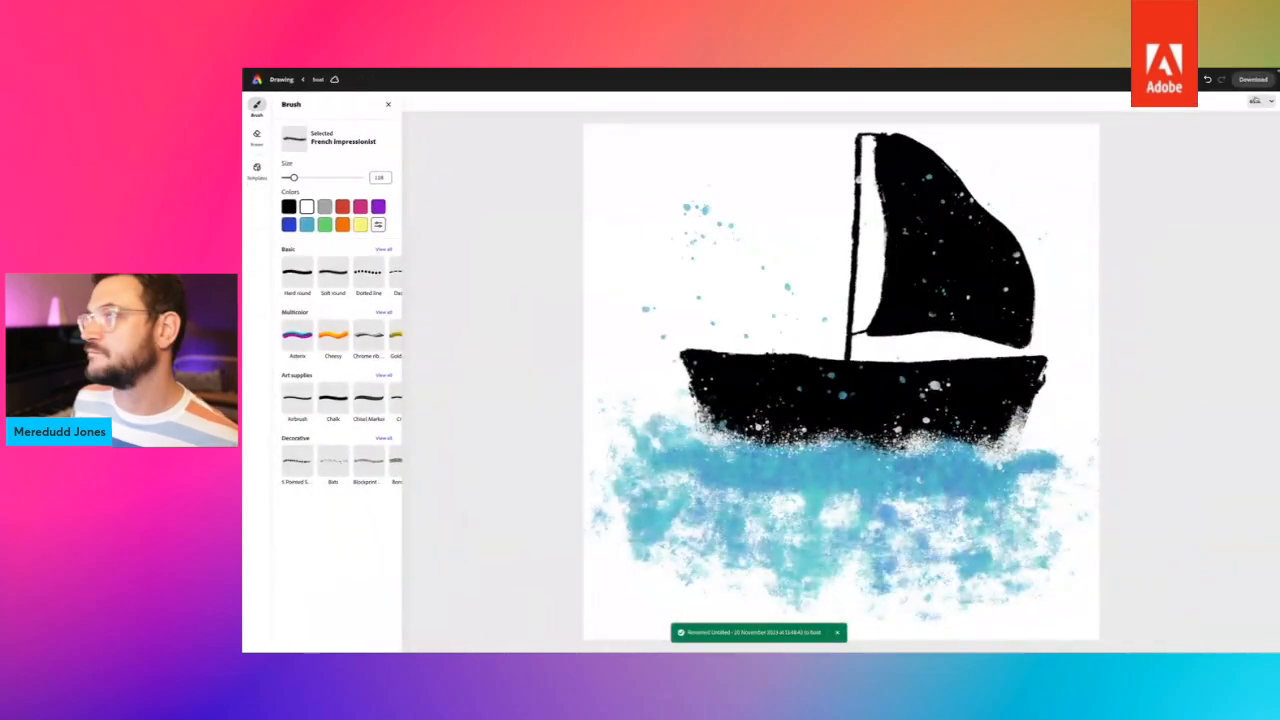
click(1216, 152)
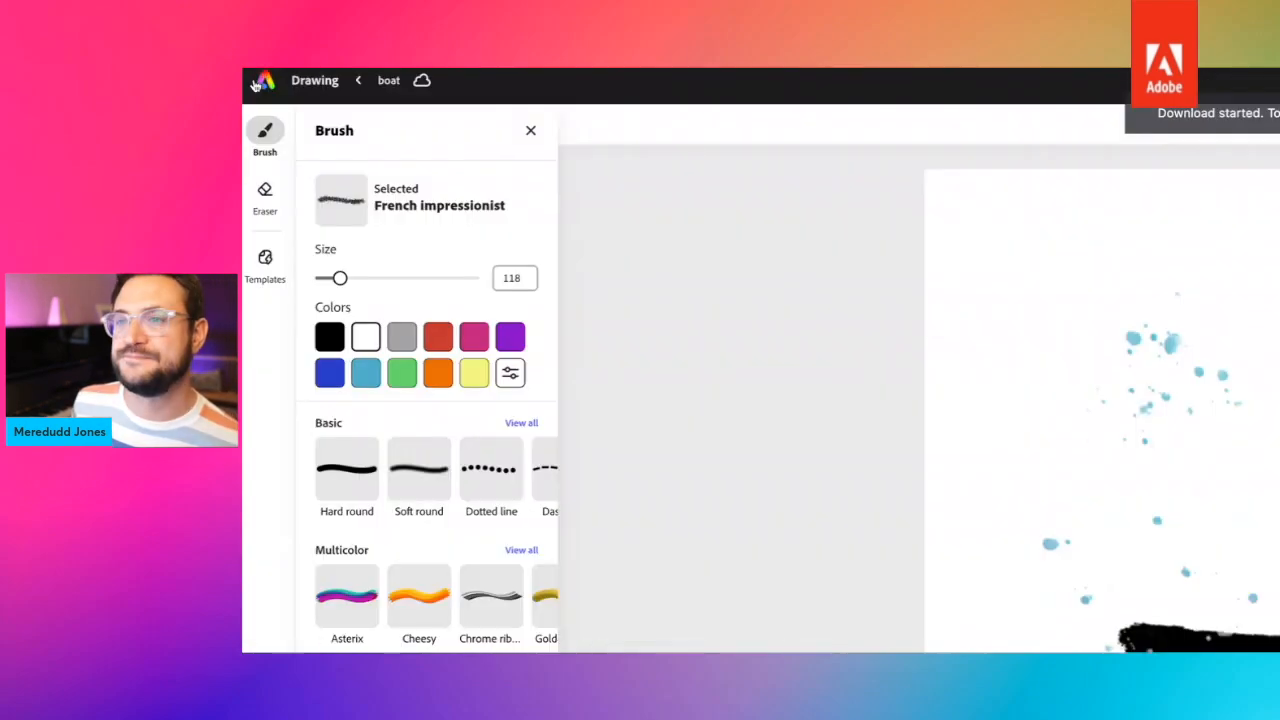
Leave the drawing and open the Animated Seascape project from the saved files.
click(264, 83)
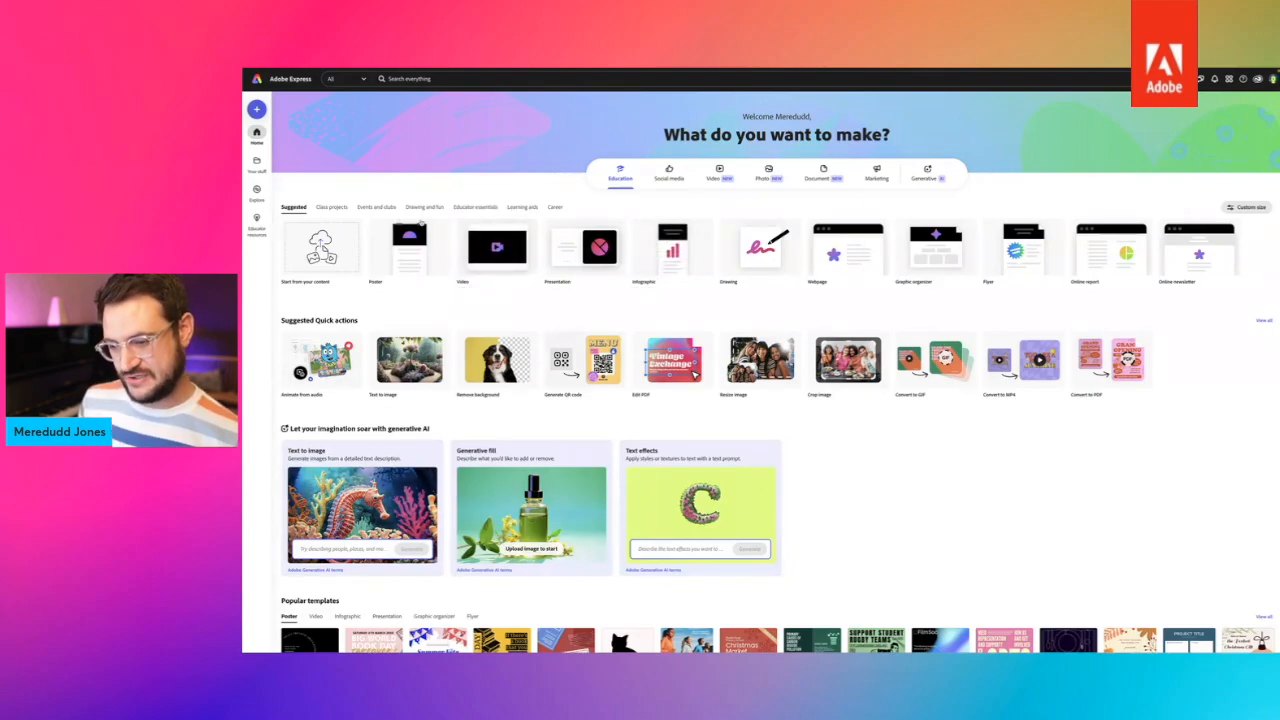
click(256, 162)
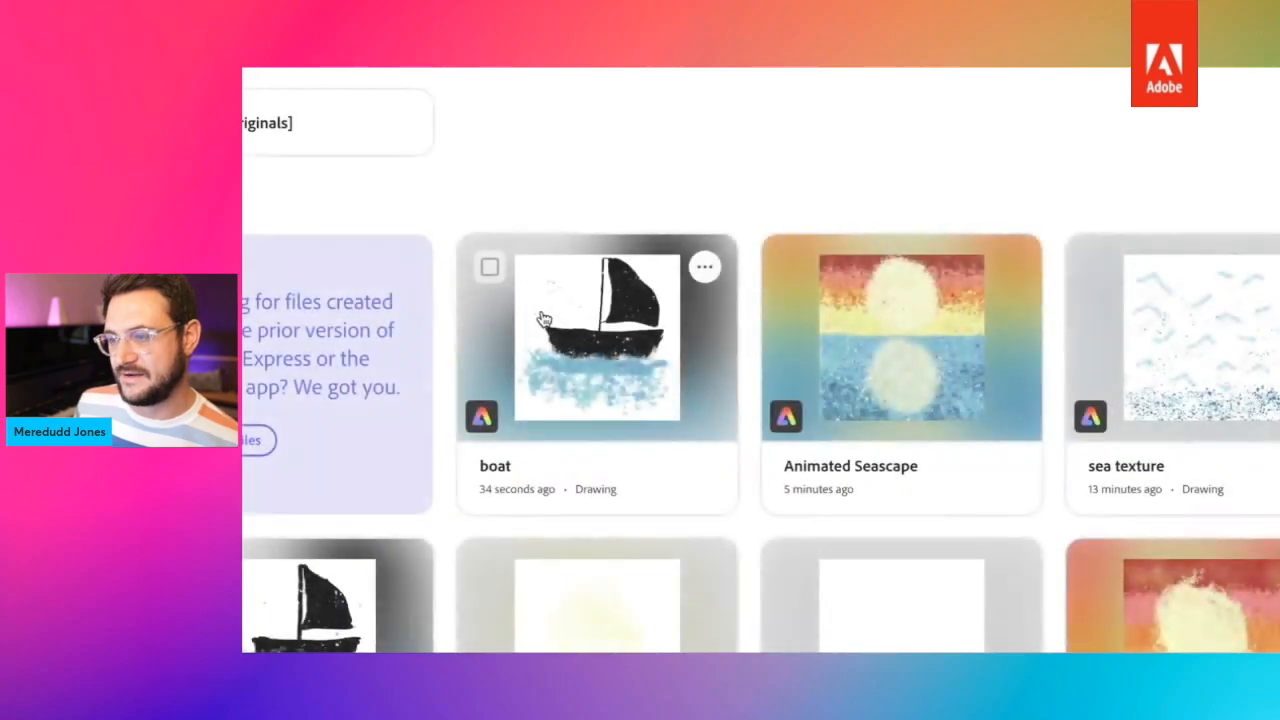
click(912, 348)
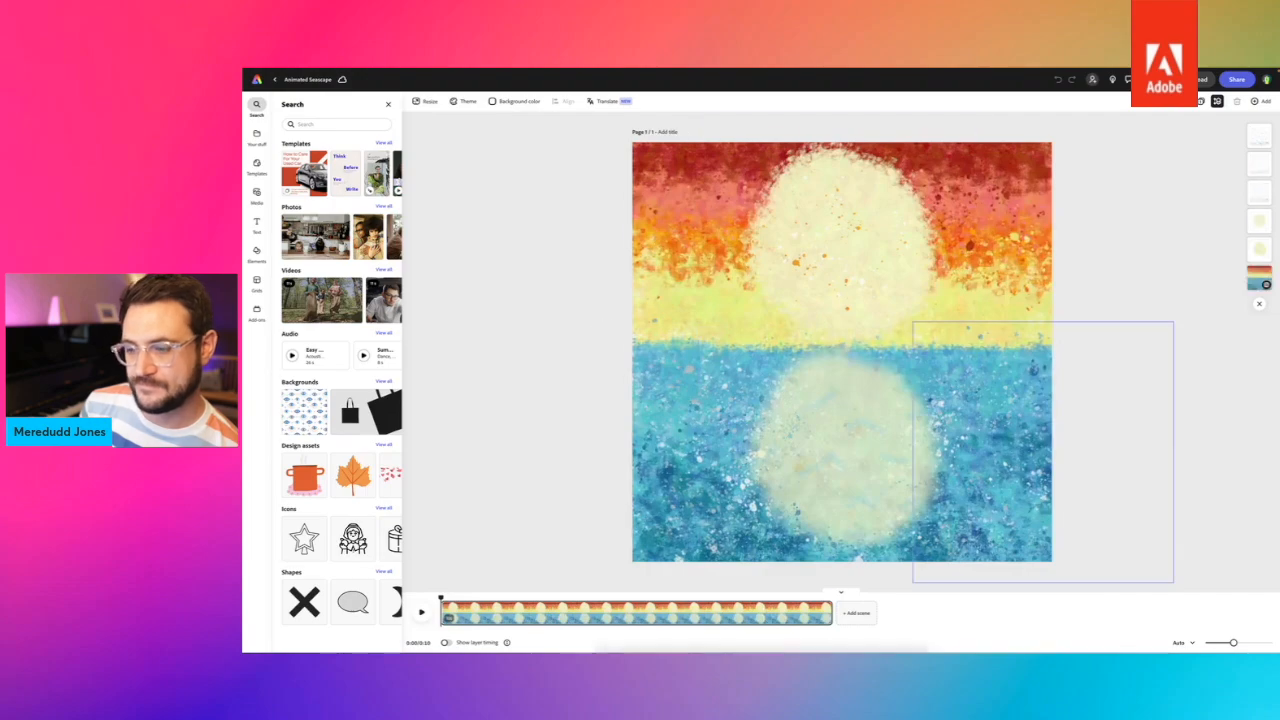
Add the downloaded boat.png to the seascape and move it up to the horizon at the page's left edge.
click(872, 627)
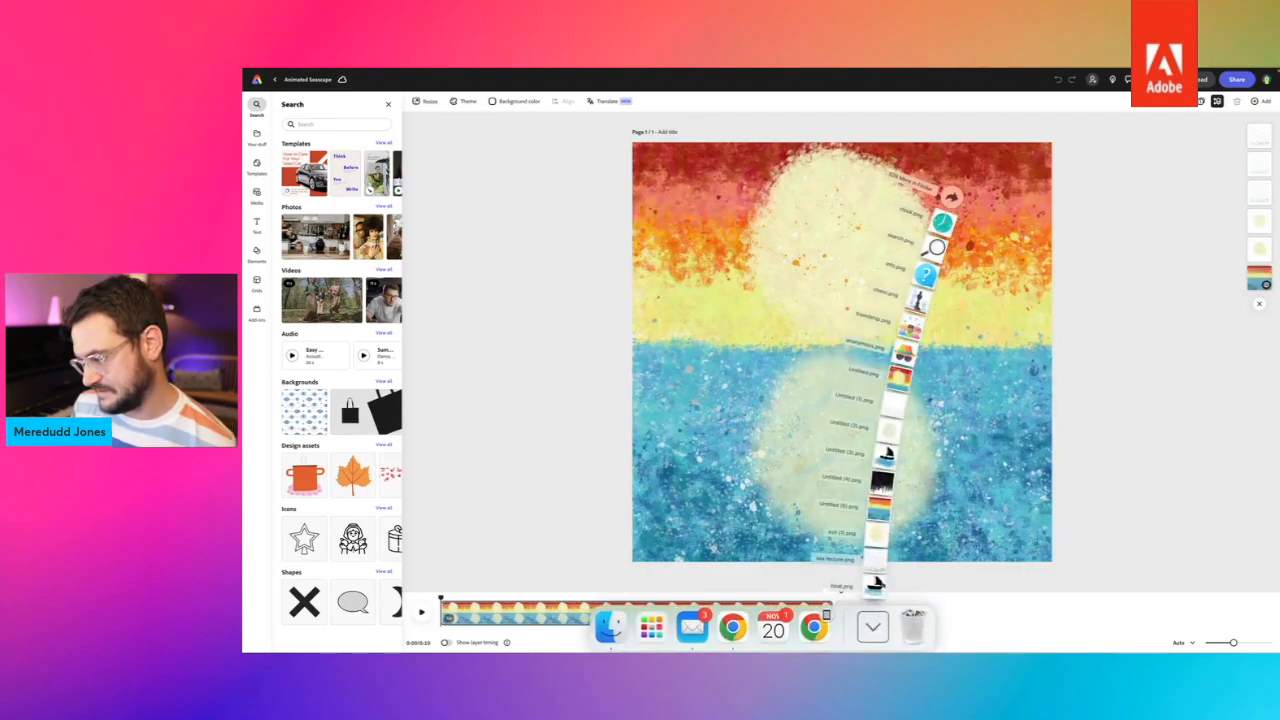
drag(874, 585, 606, 351)
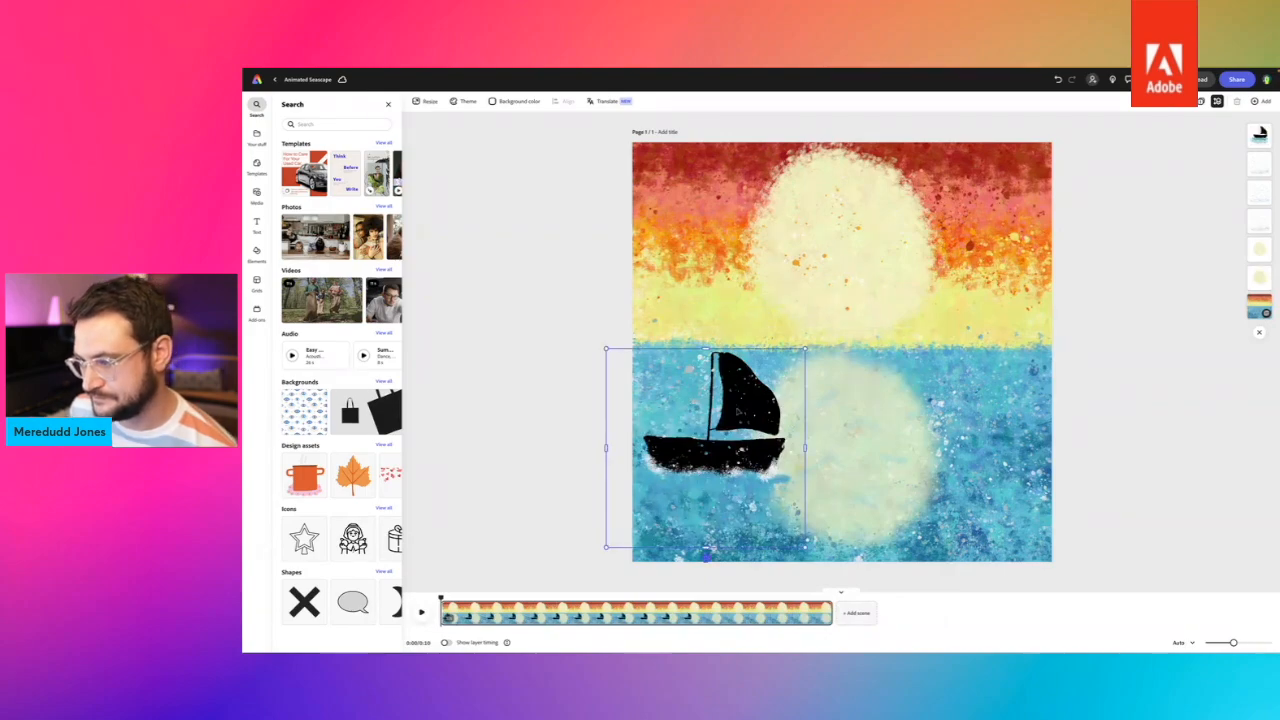
drag(714, 412, 702, 314)
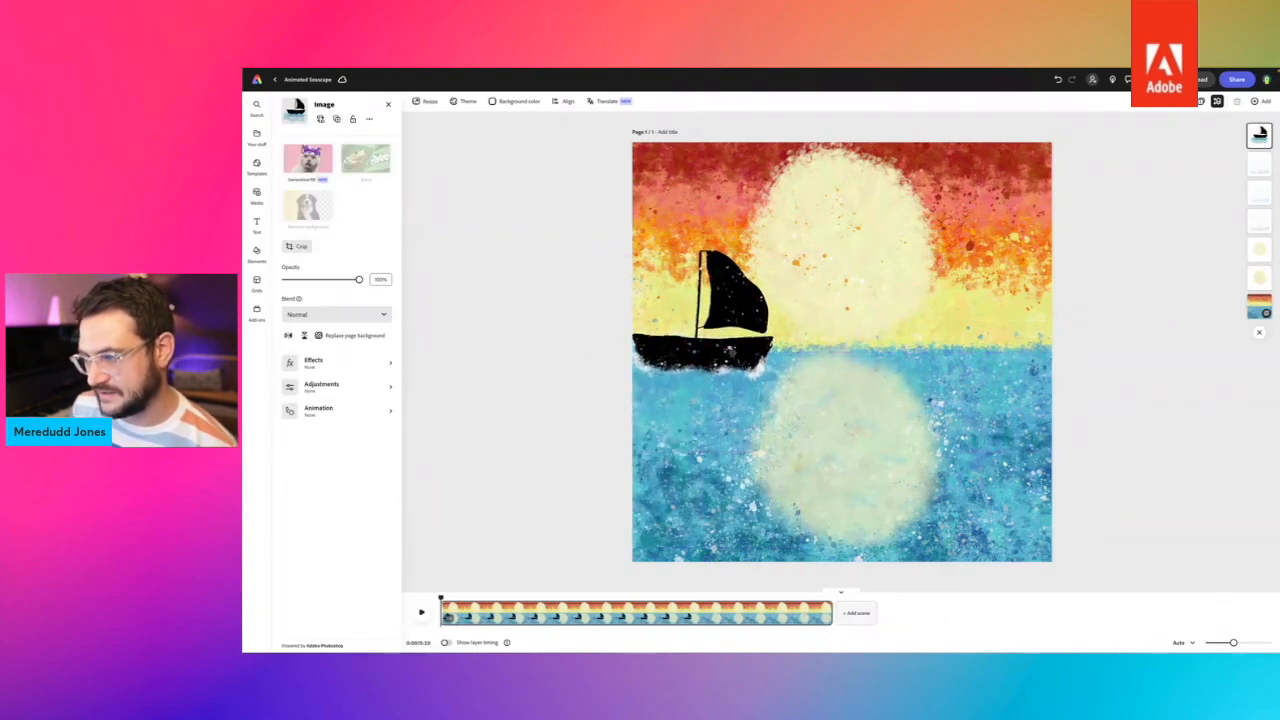
Scale the boat down, set it just on the horizon near the page's left edge, and order it beneath the three sea texture layers.
drag(792, 246, 744, 296)
drag(680, 374, 700, 358)
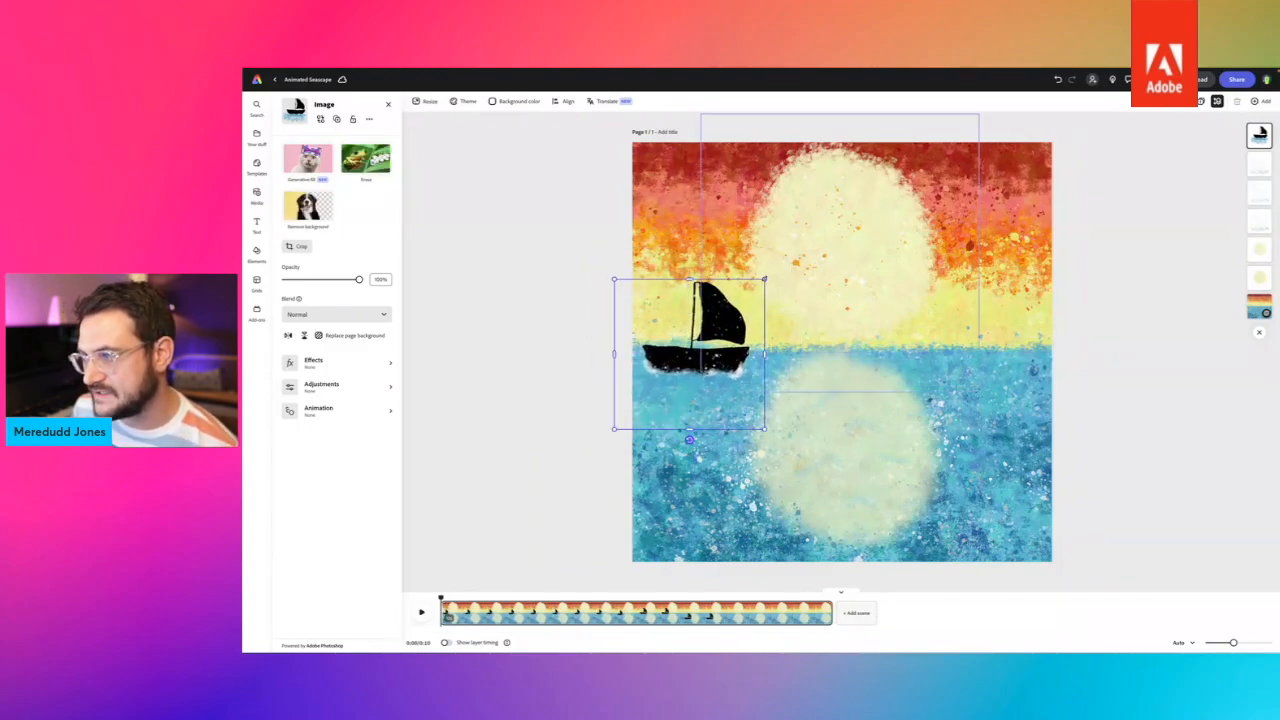
drag(765, 280, 755, 290)
mouse_move(698, 366)
mouse_down()
mouse_move(708, 356)
mouse_move(690, 353)
mouse_up()
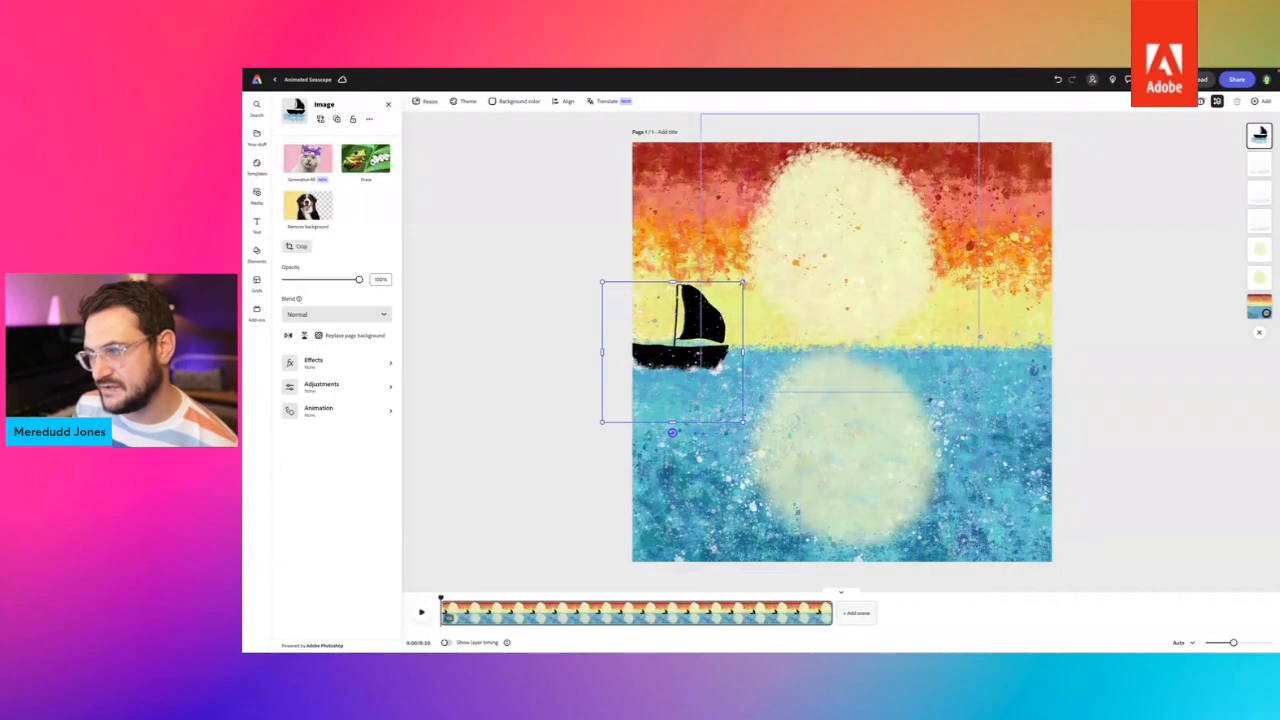
drag(742, 283, 742, 282)
mouse_move(682, 359)
mouse_down()
mouse_move(684, 344)
mouse_move(684, 370)
mouse_up()
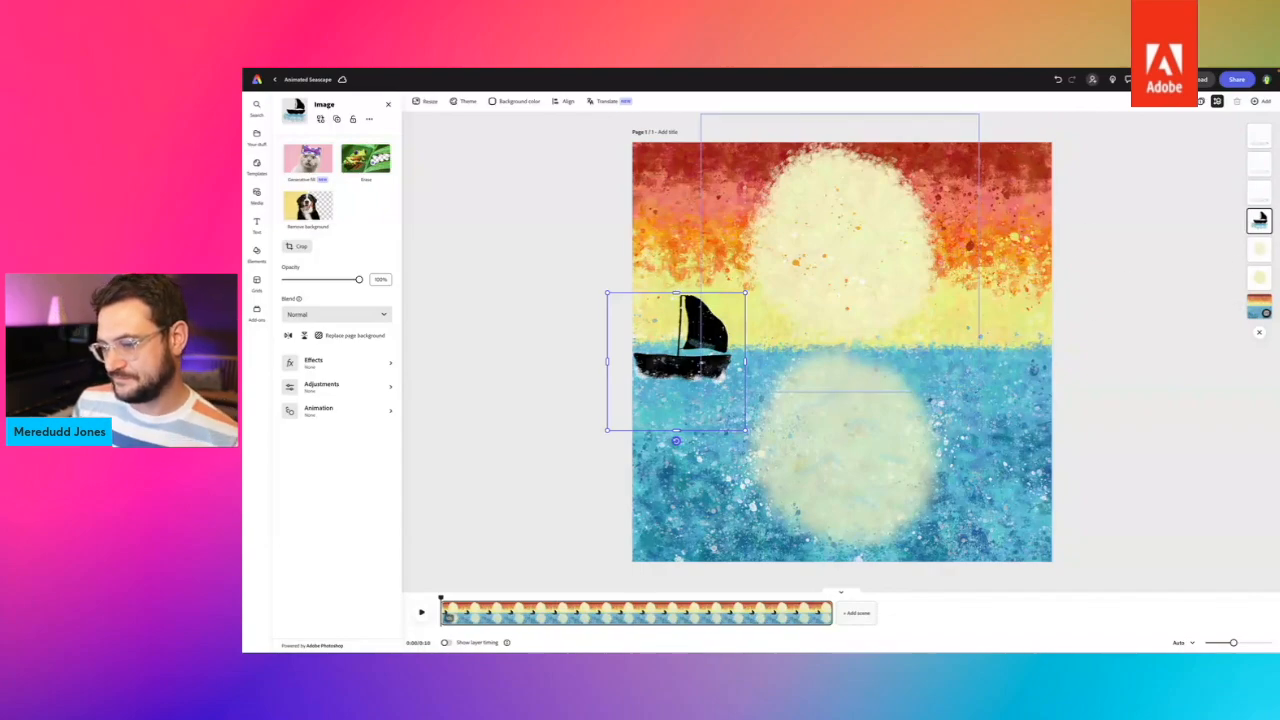
Play back the scene to check how the boat looks with the animated sea textures.
click(421, 612)
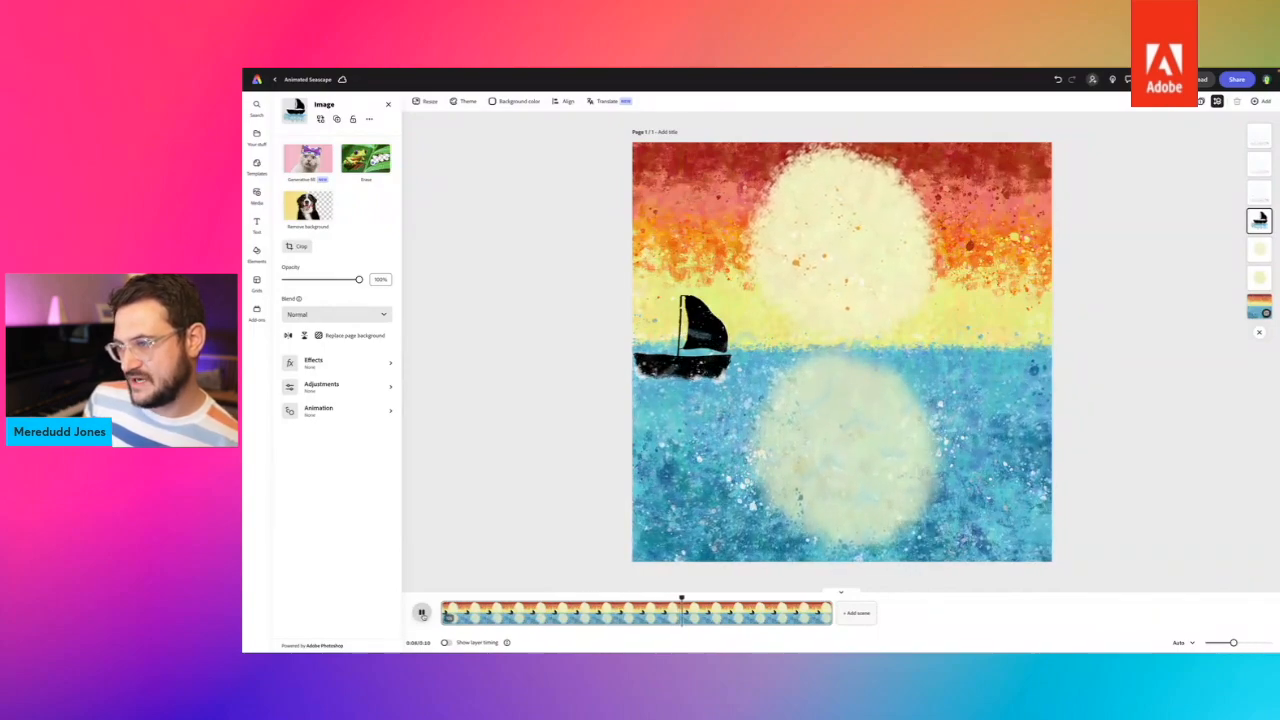
click(421, 612)
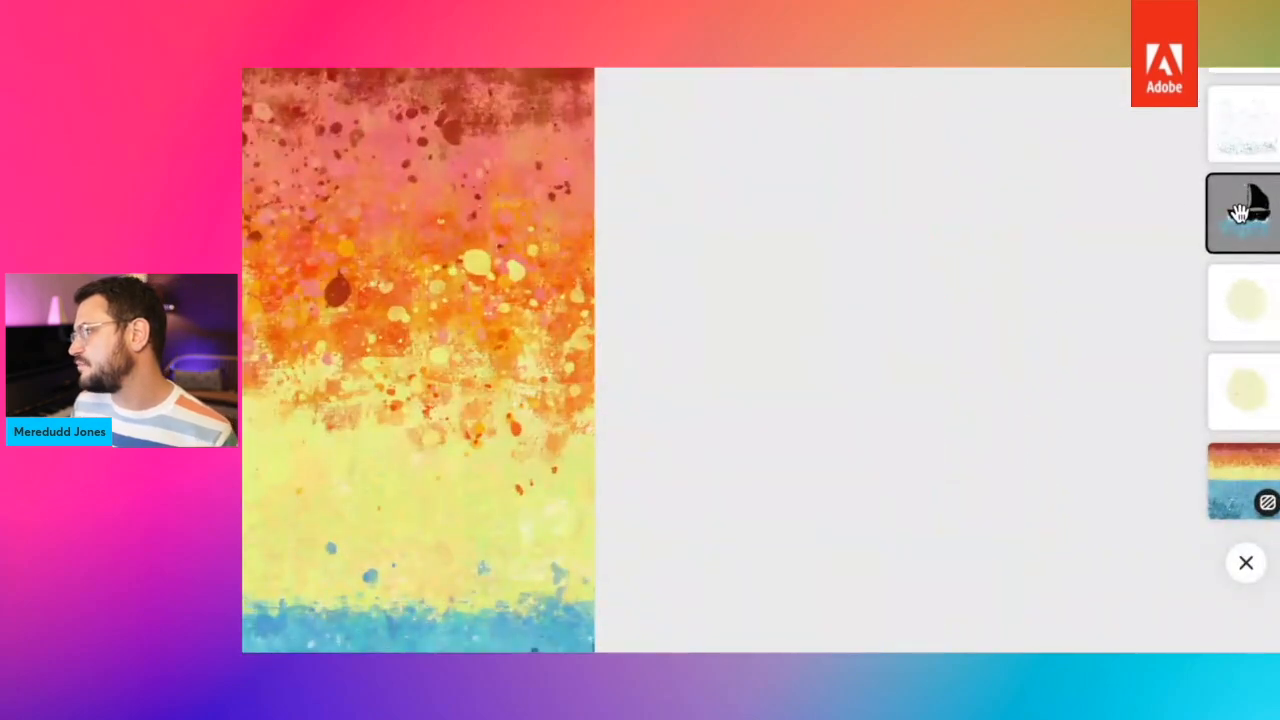
Give the sailboat a Bob looping animation with speed 17 and intensity 2.
click(1238, 213)
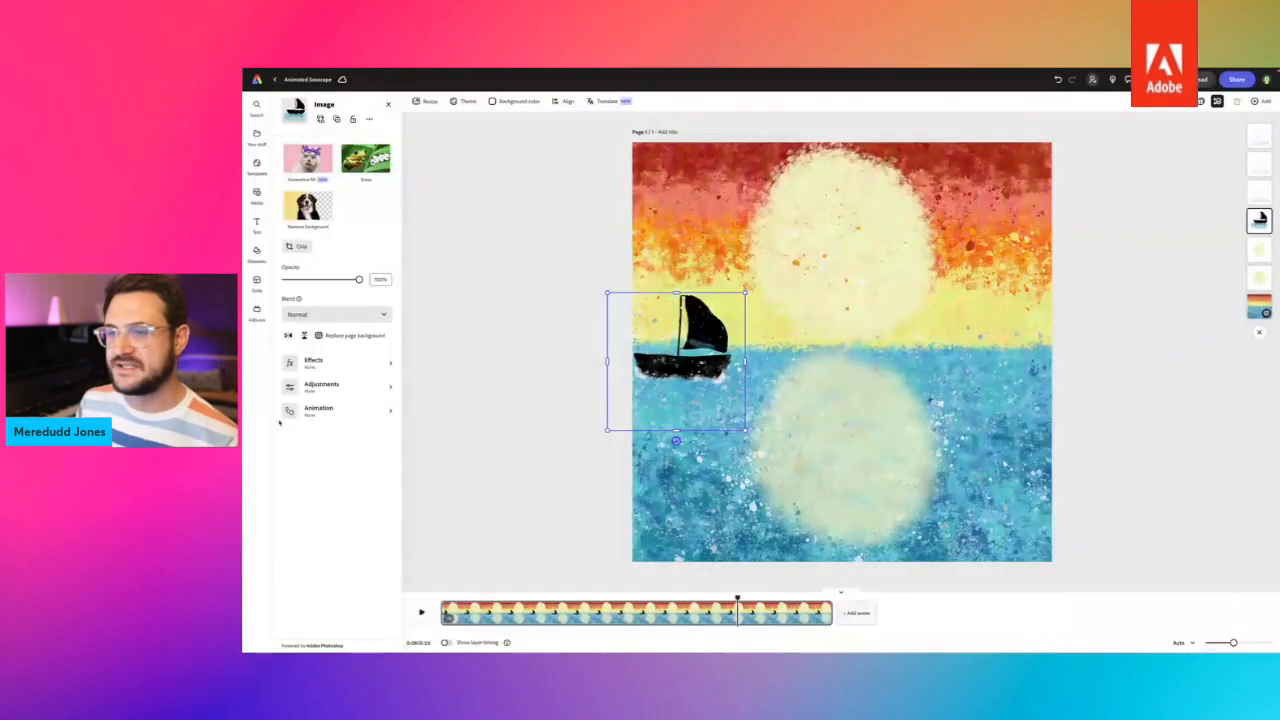
click(305, 411)
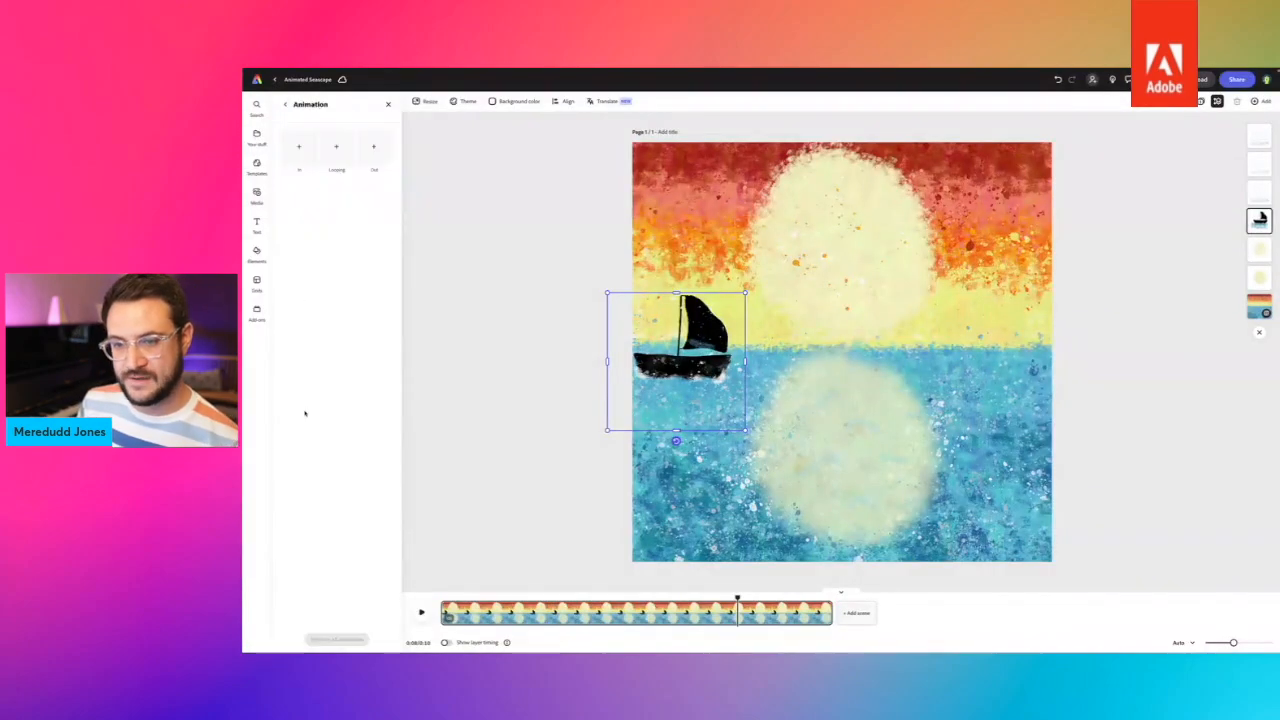
click(336, 147)
click(297, 147)
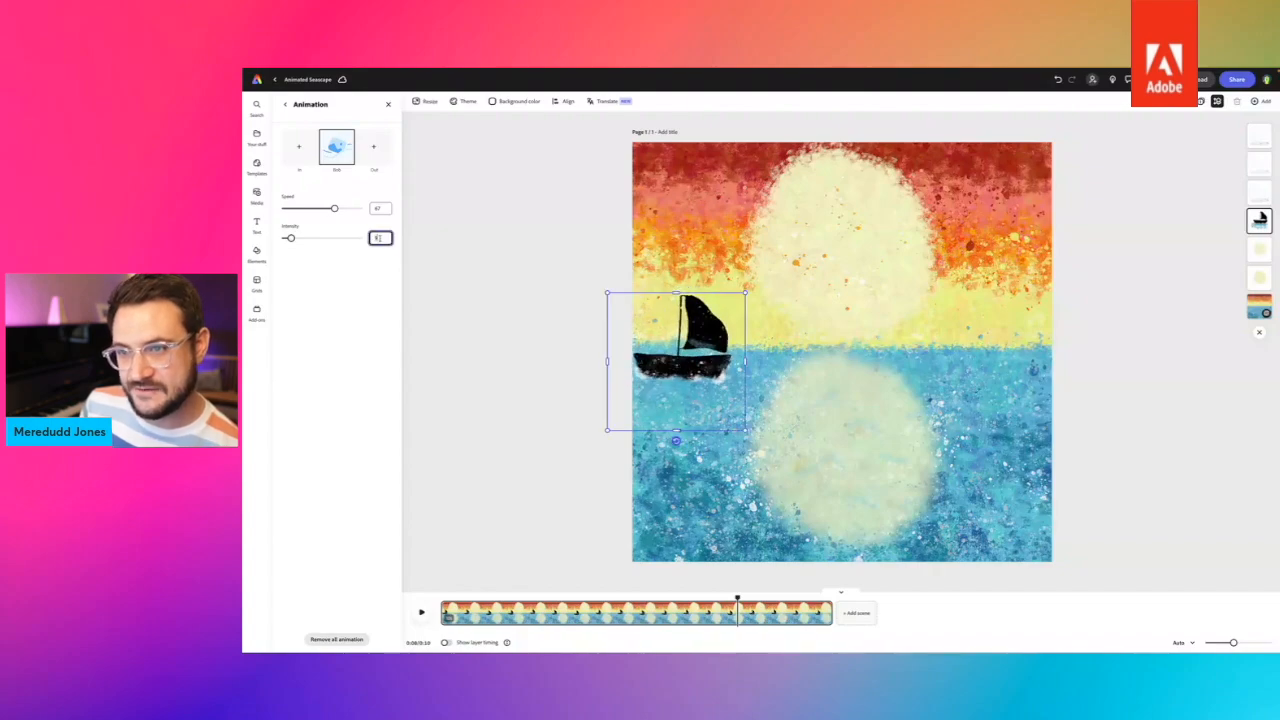
key(Return)
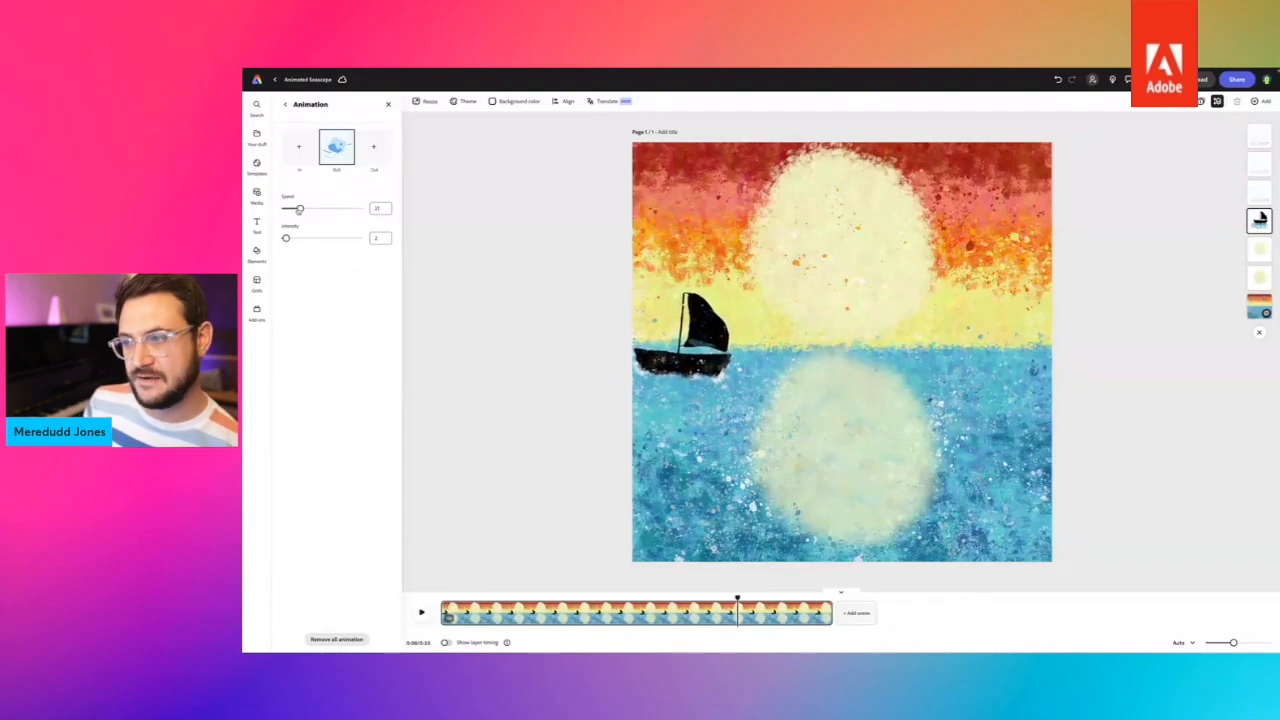
drag(298, 210, 296, 210)
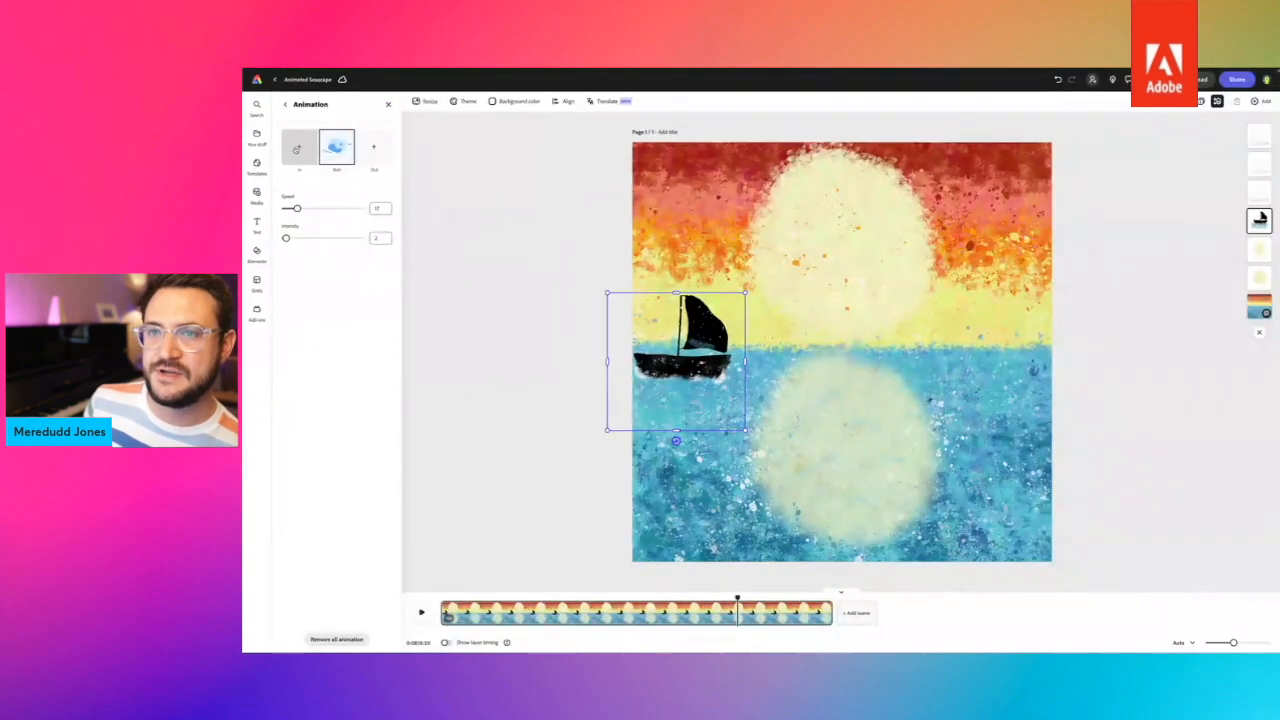
Add a Drop in entrance animation to the sailboat, moving rightward with maximum duration and Smooth personality, and play back the scene.
click(296, 148)
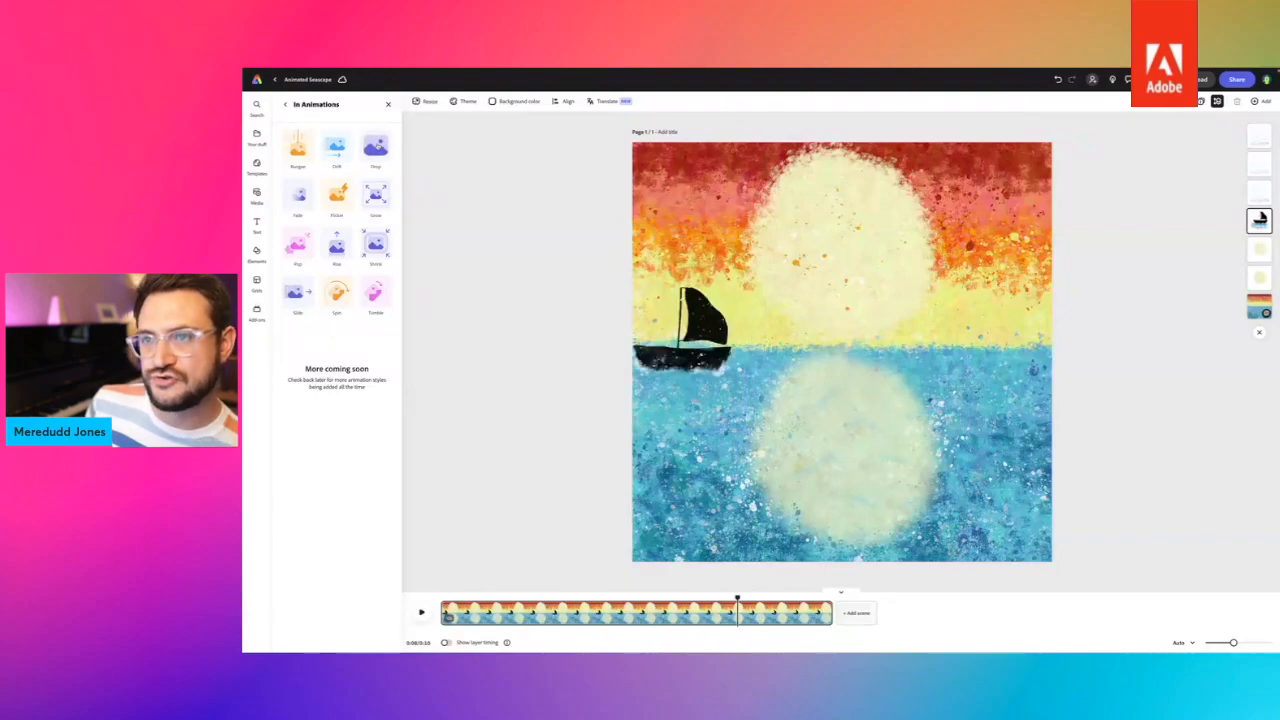
click(375, 148)
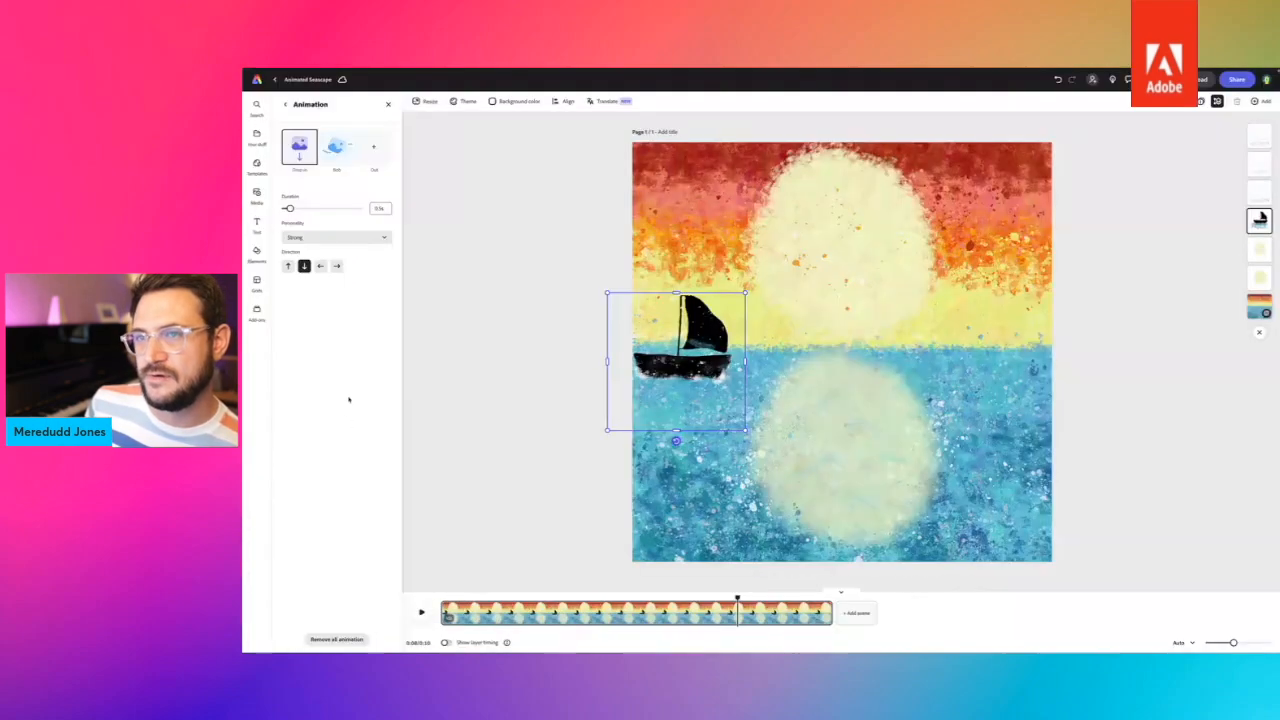
click(336, 266)
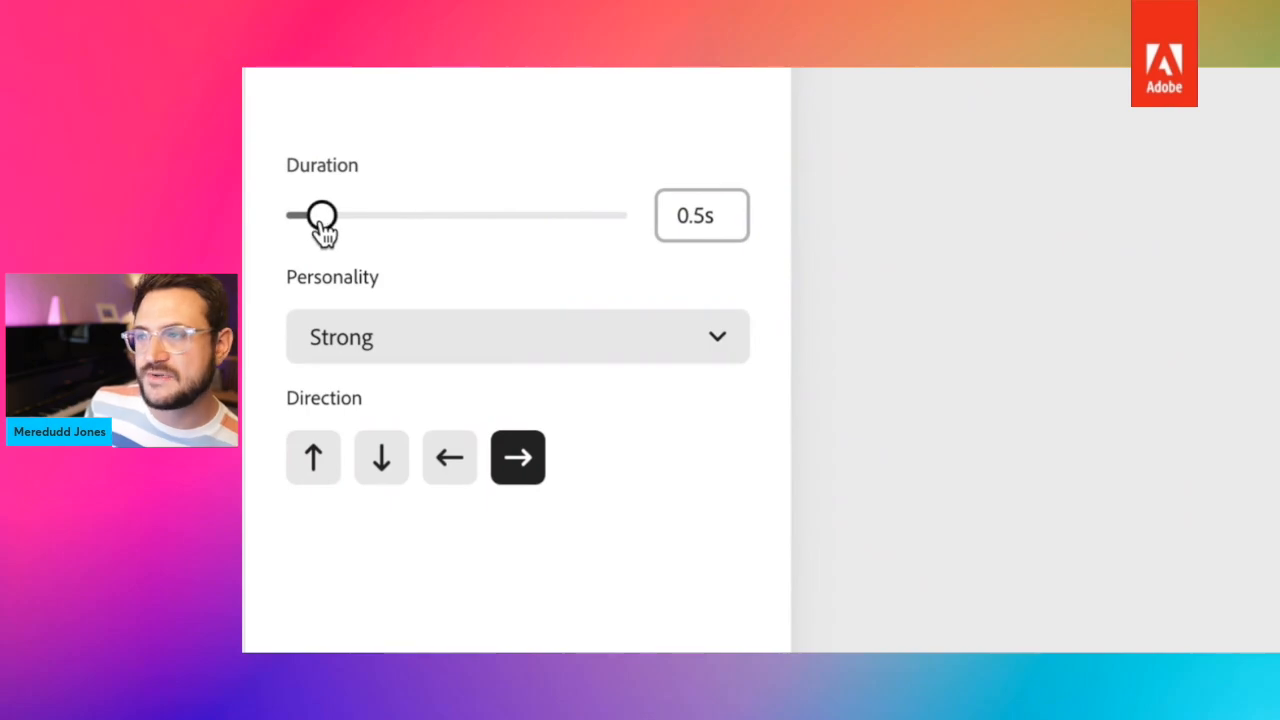
drag(322, 220, 677, 229)
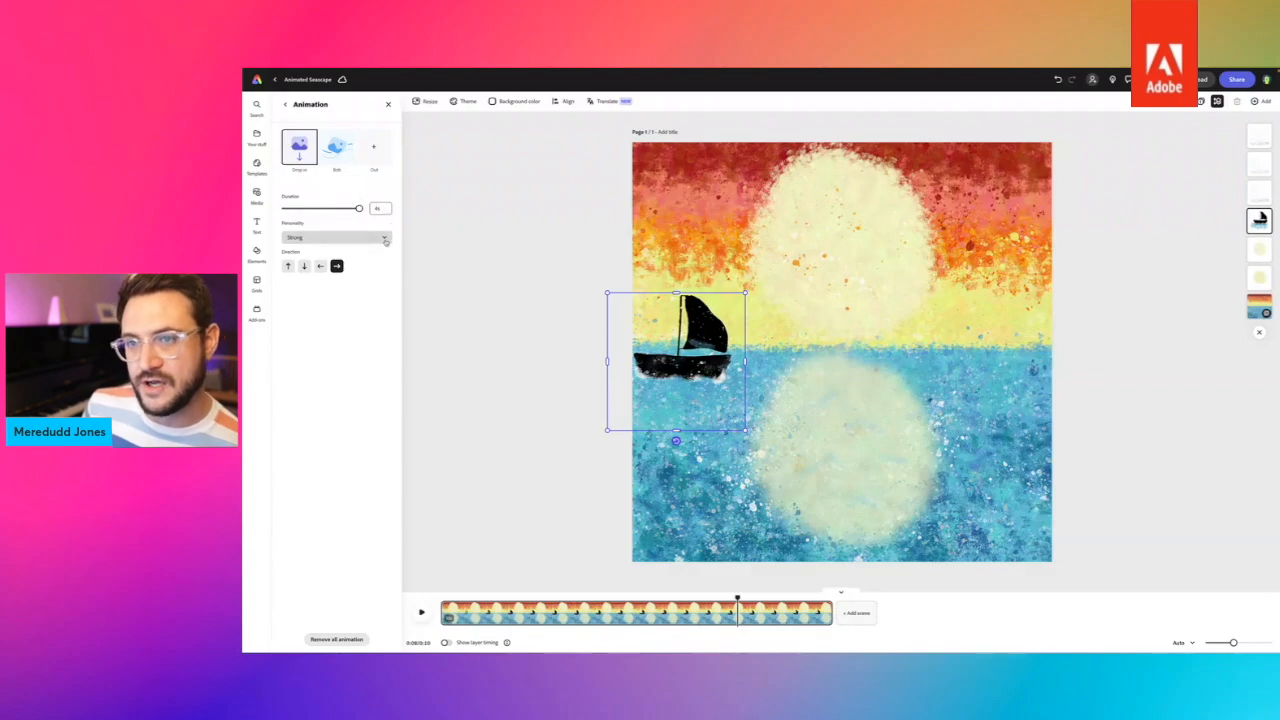
click(310, 238)
click(296, 267)
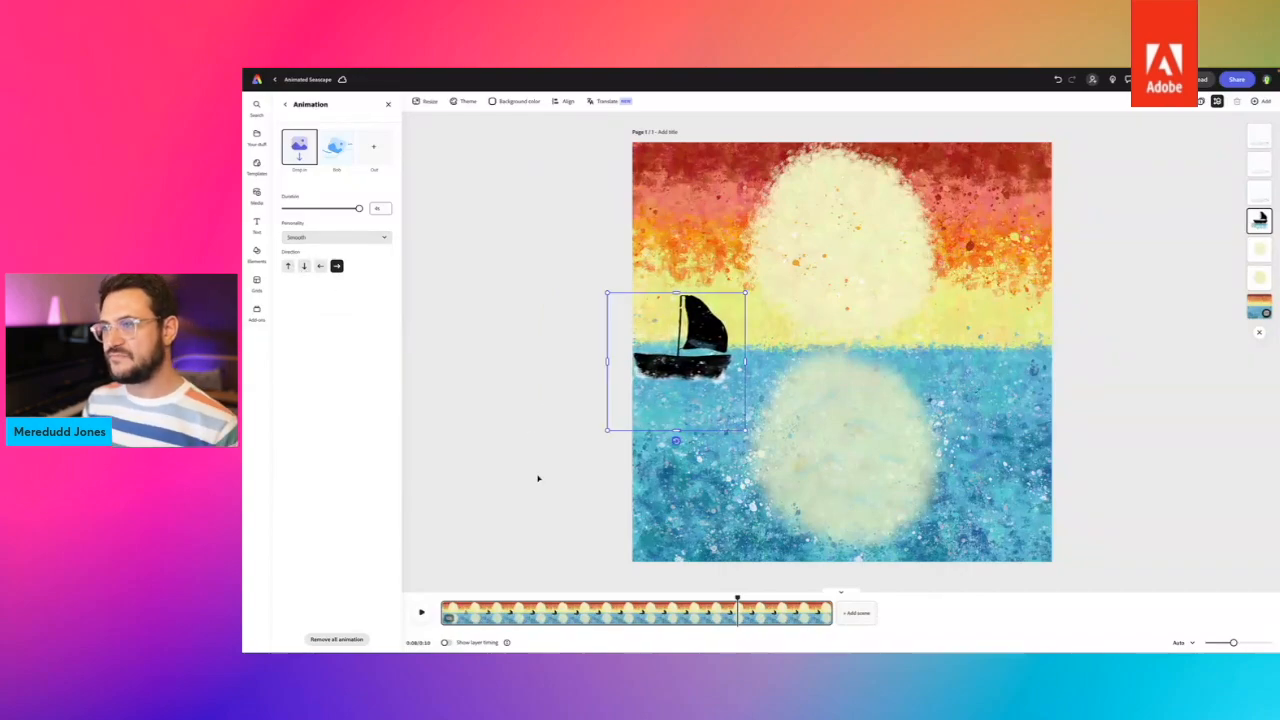
click(421, 613)
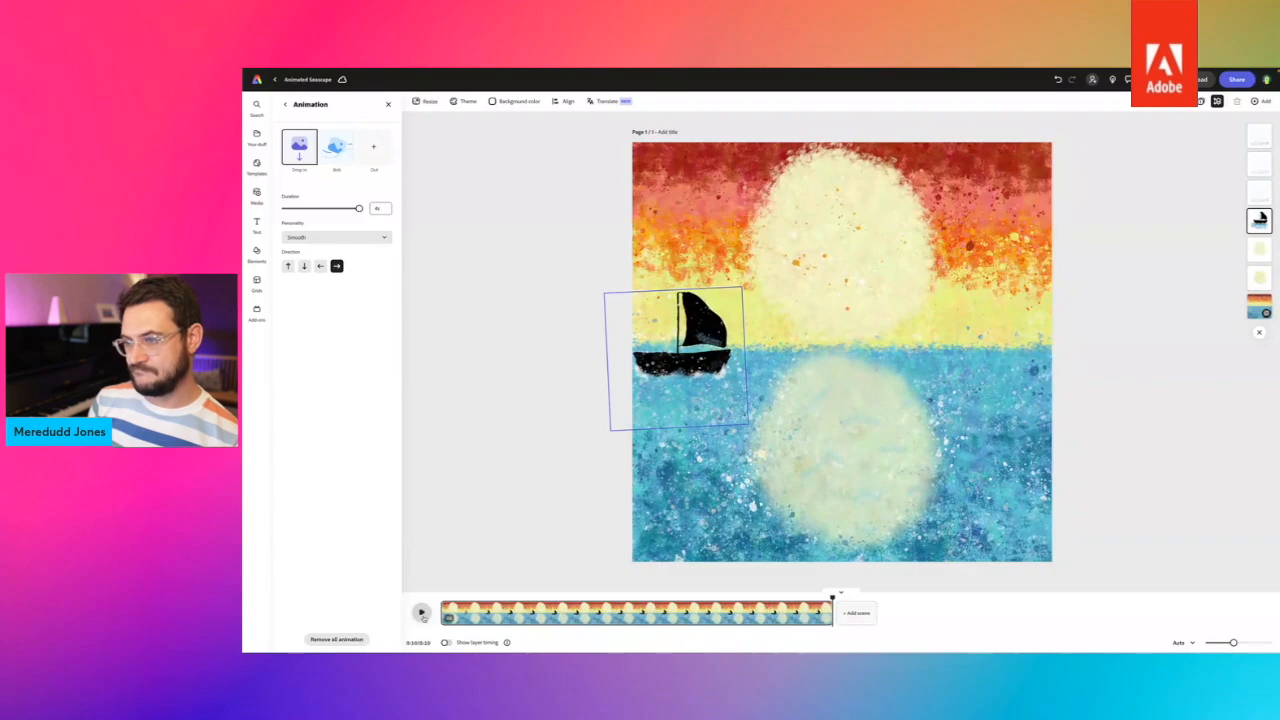
click(421, 613)
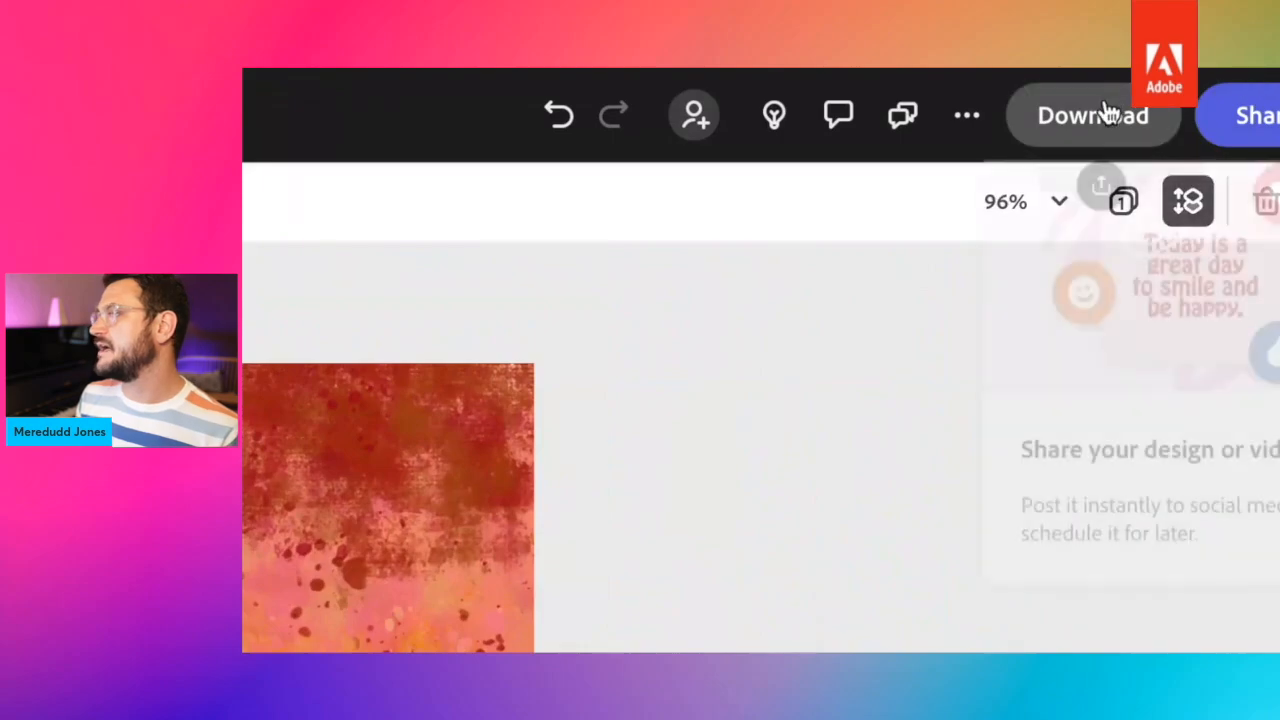
Download the animated seascape as an MP4 video at 720p resolution.
click(1145, 80)
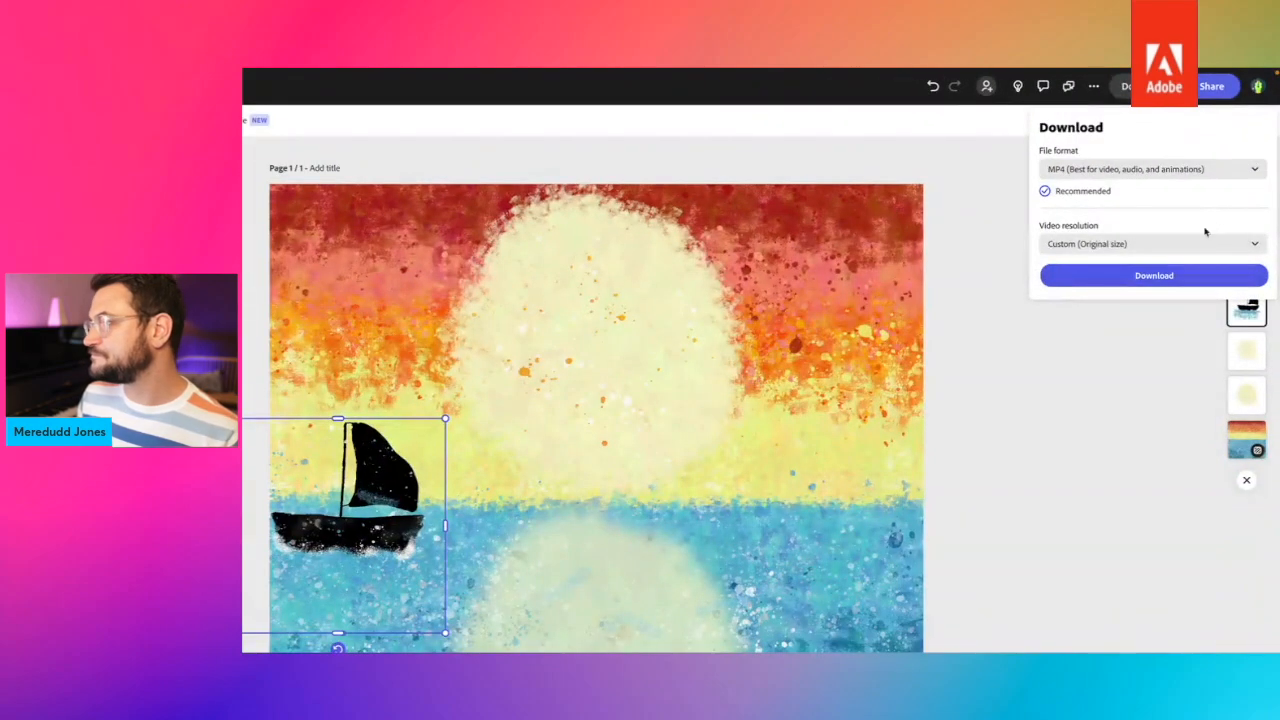
click(1183, 246)
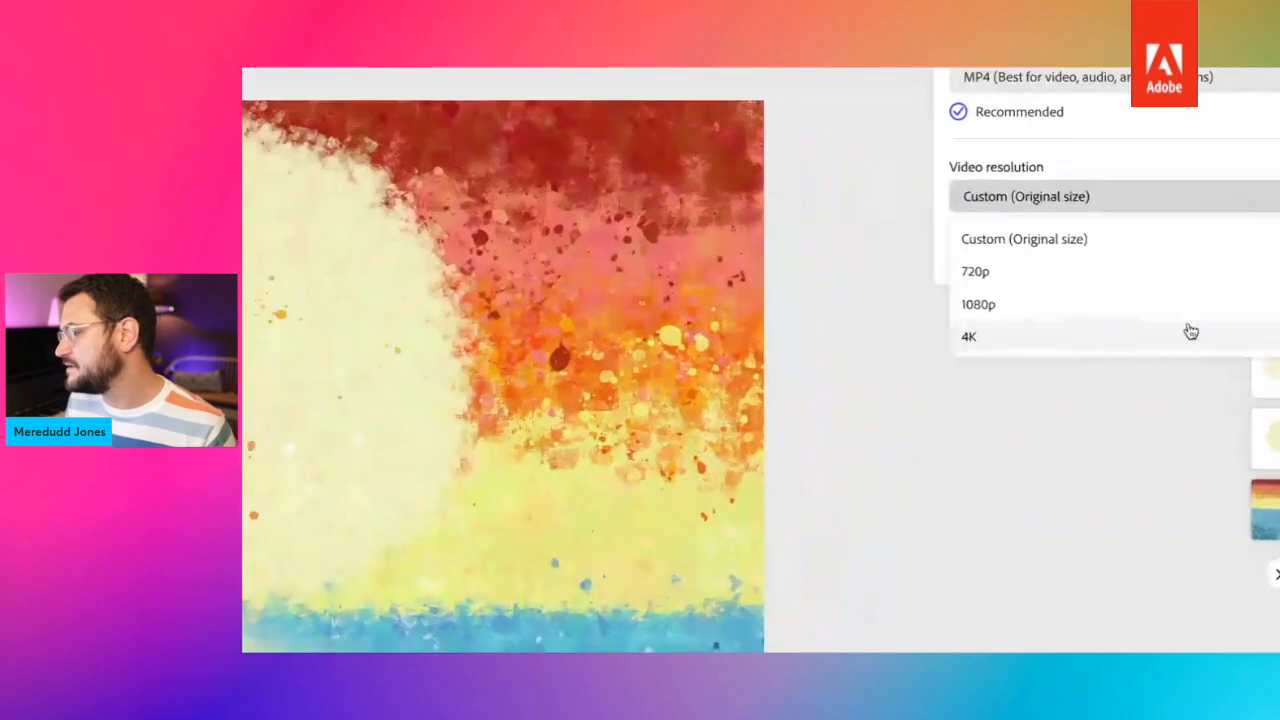
click(991, 272)
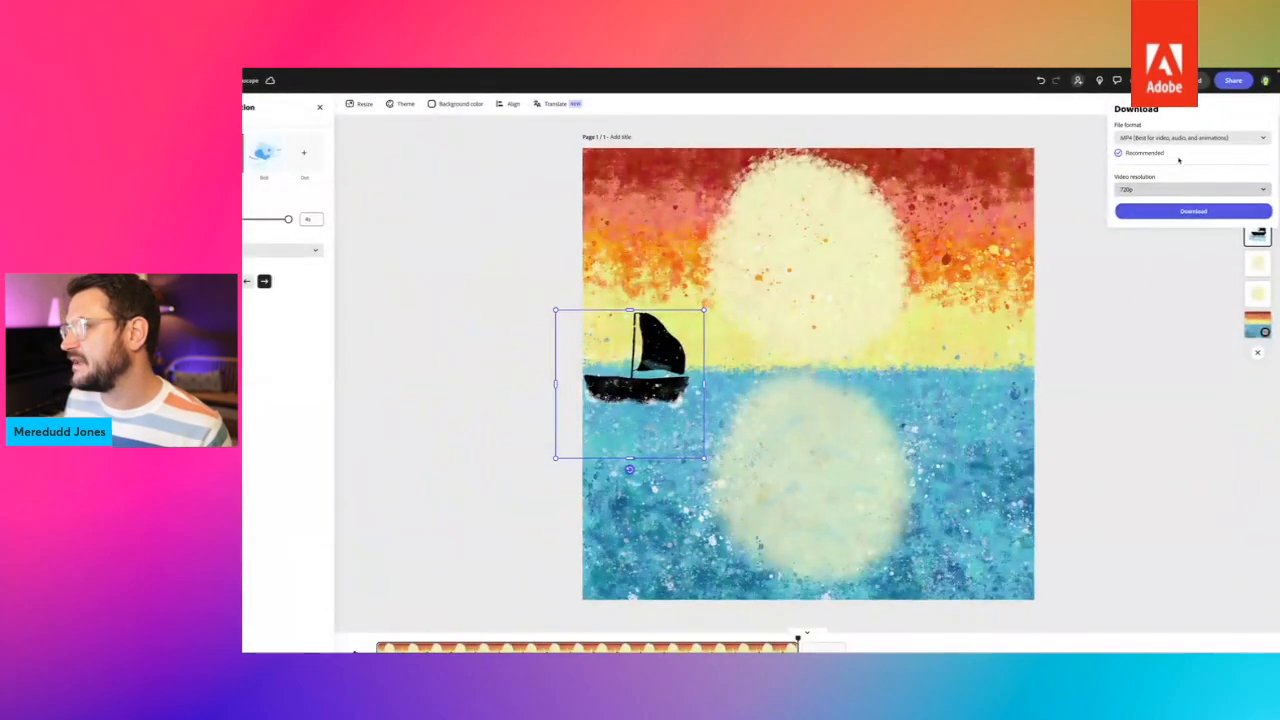
click(1019, 86)
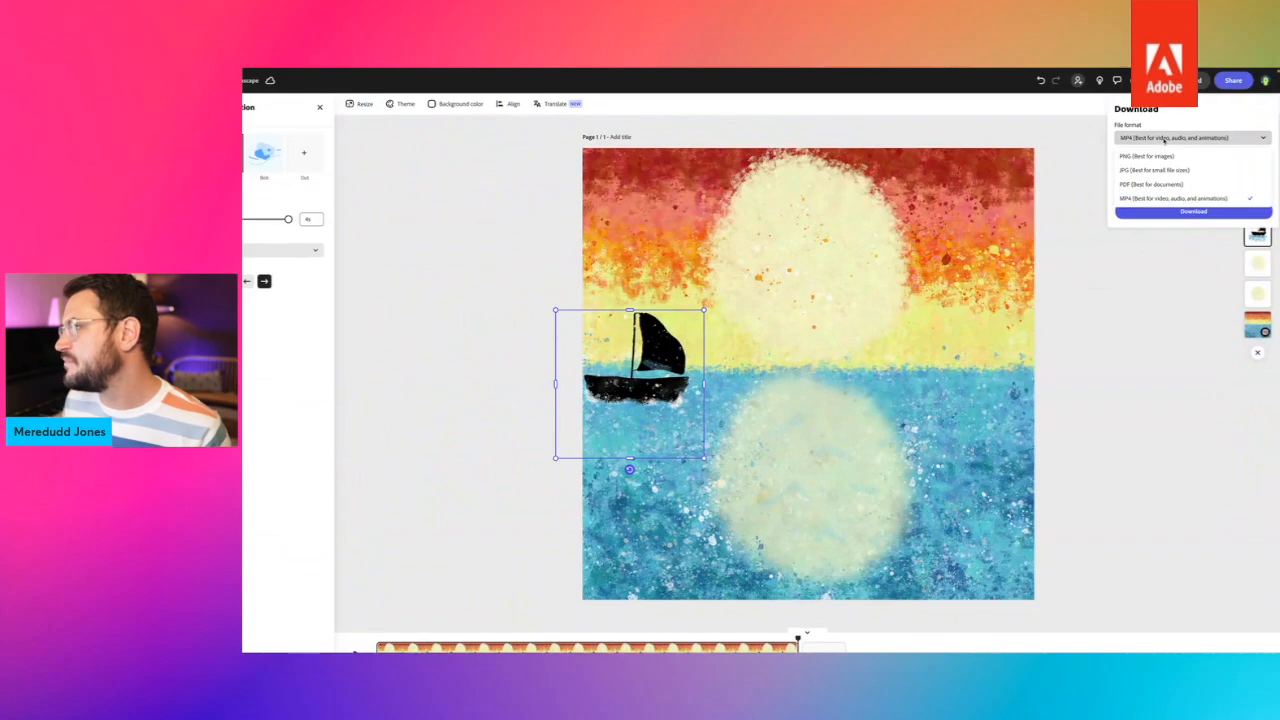
click(1168, 199)
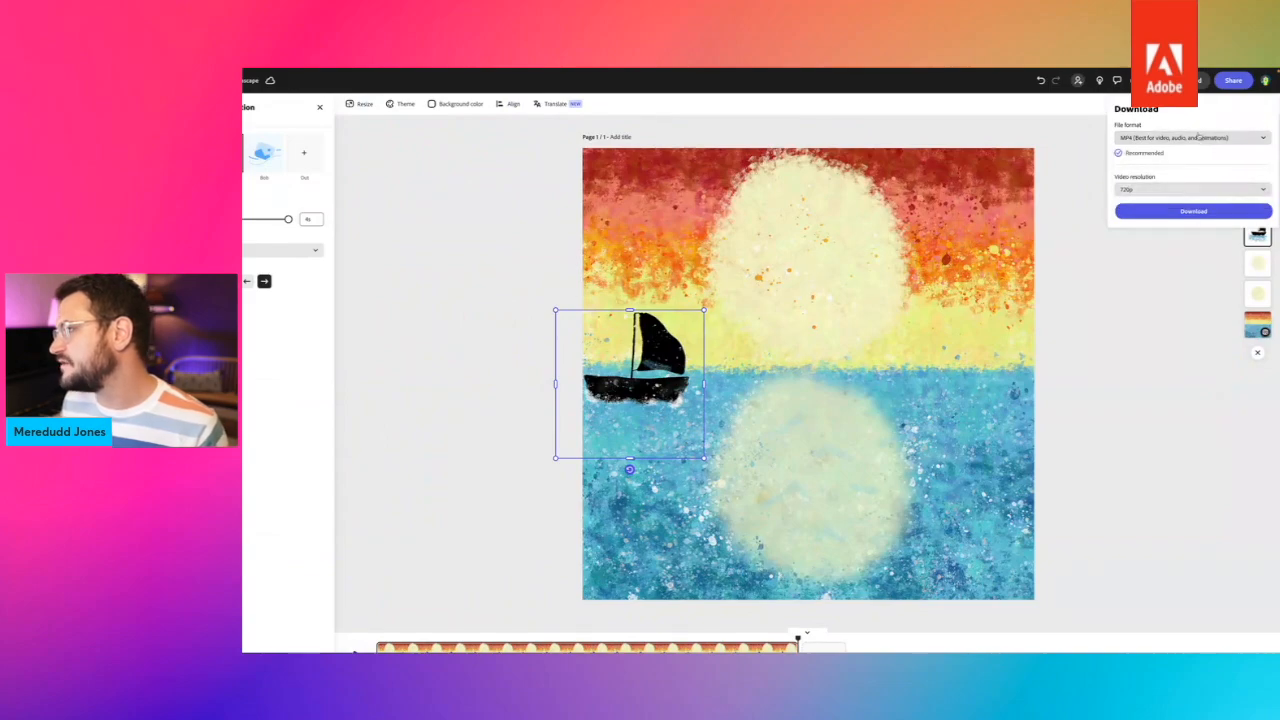
click(1152, 213)
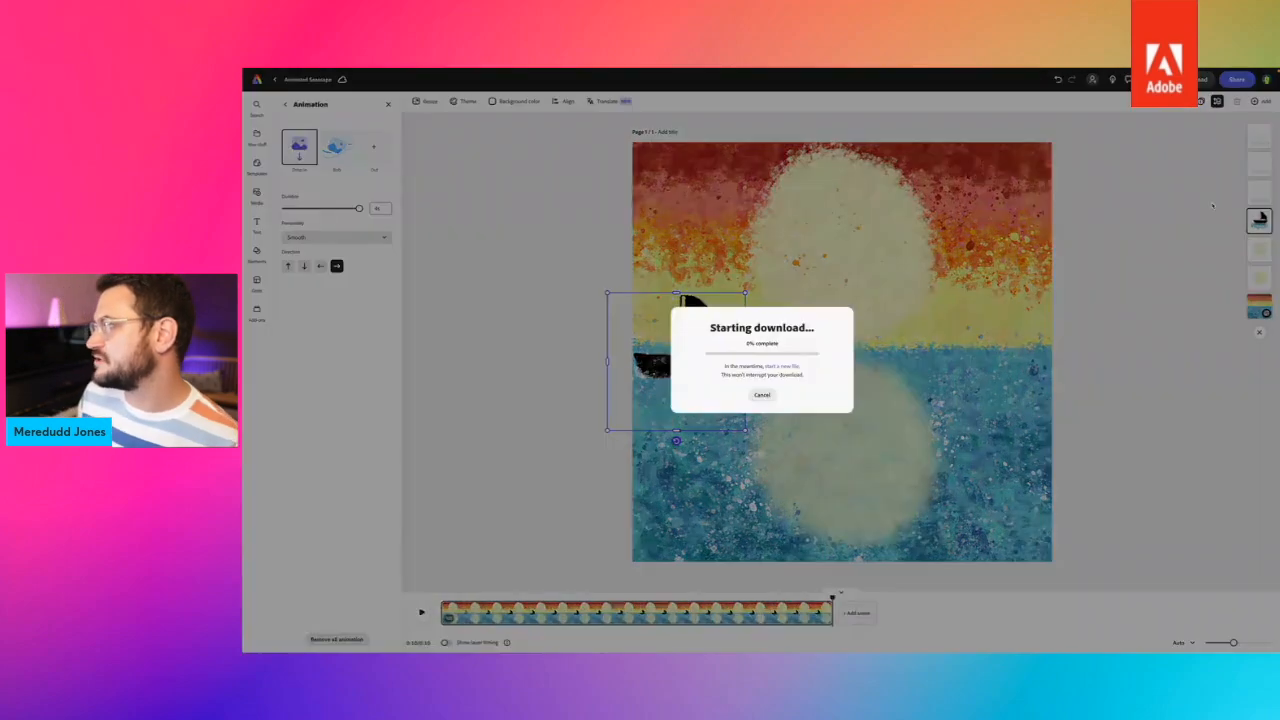